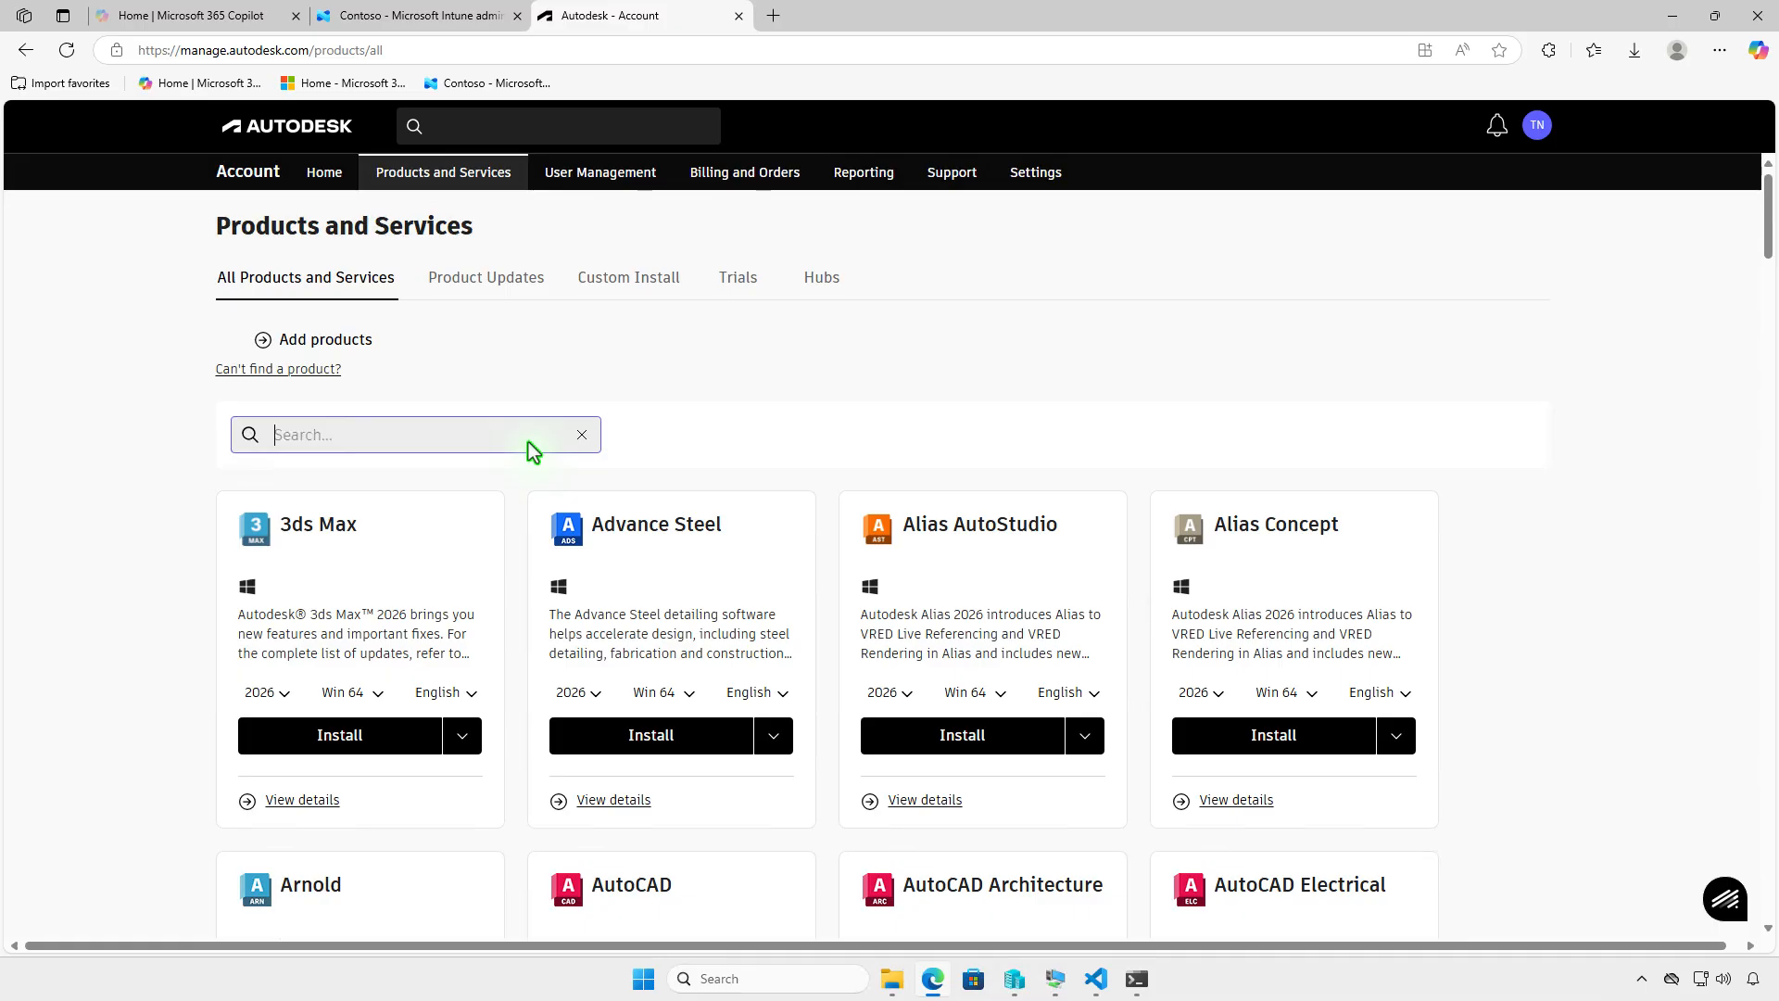
Step: Search the products for "vehi" and download the Vehicle Tracking 2026 installer file for Win 64 in English
text(vehi)
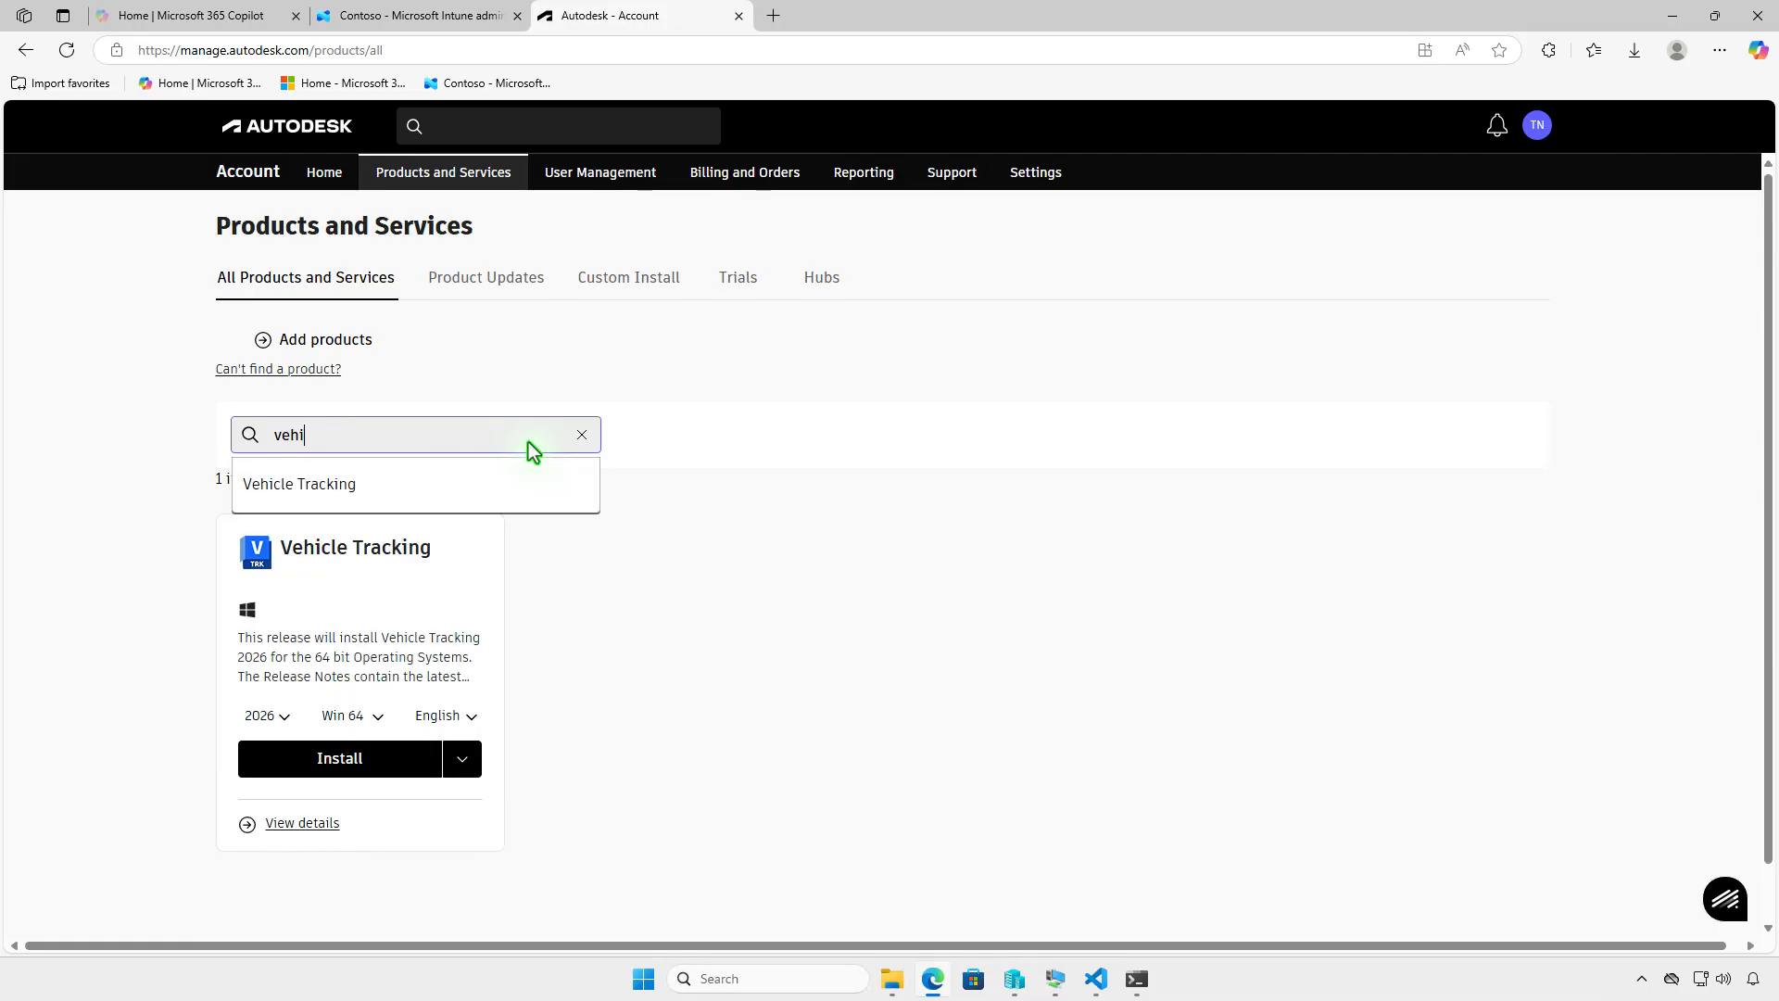
click(584, 632)
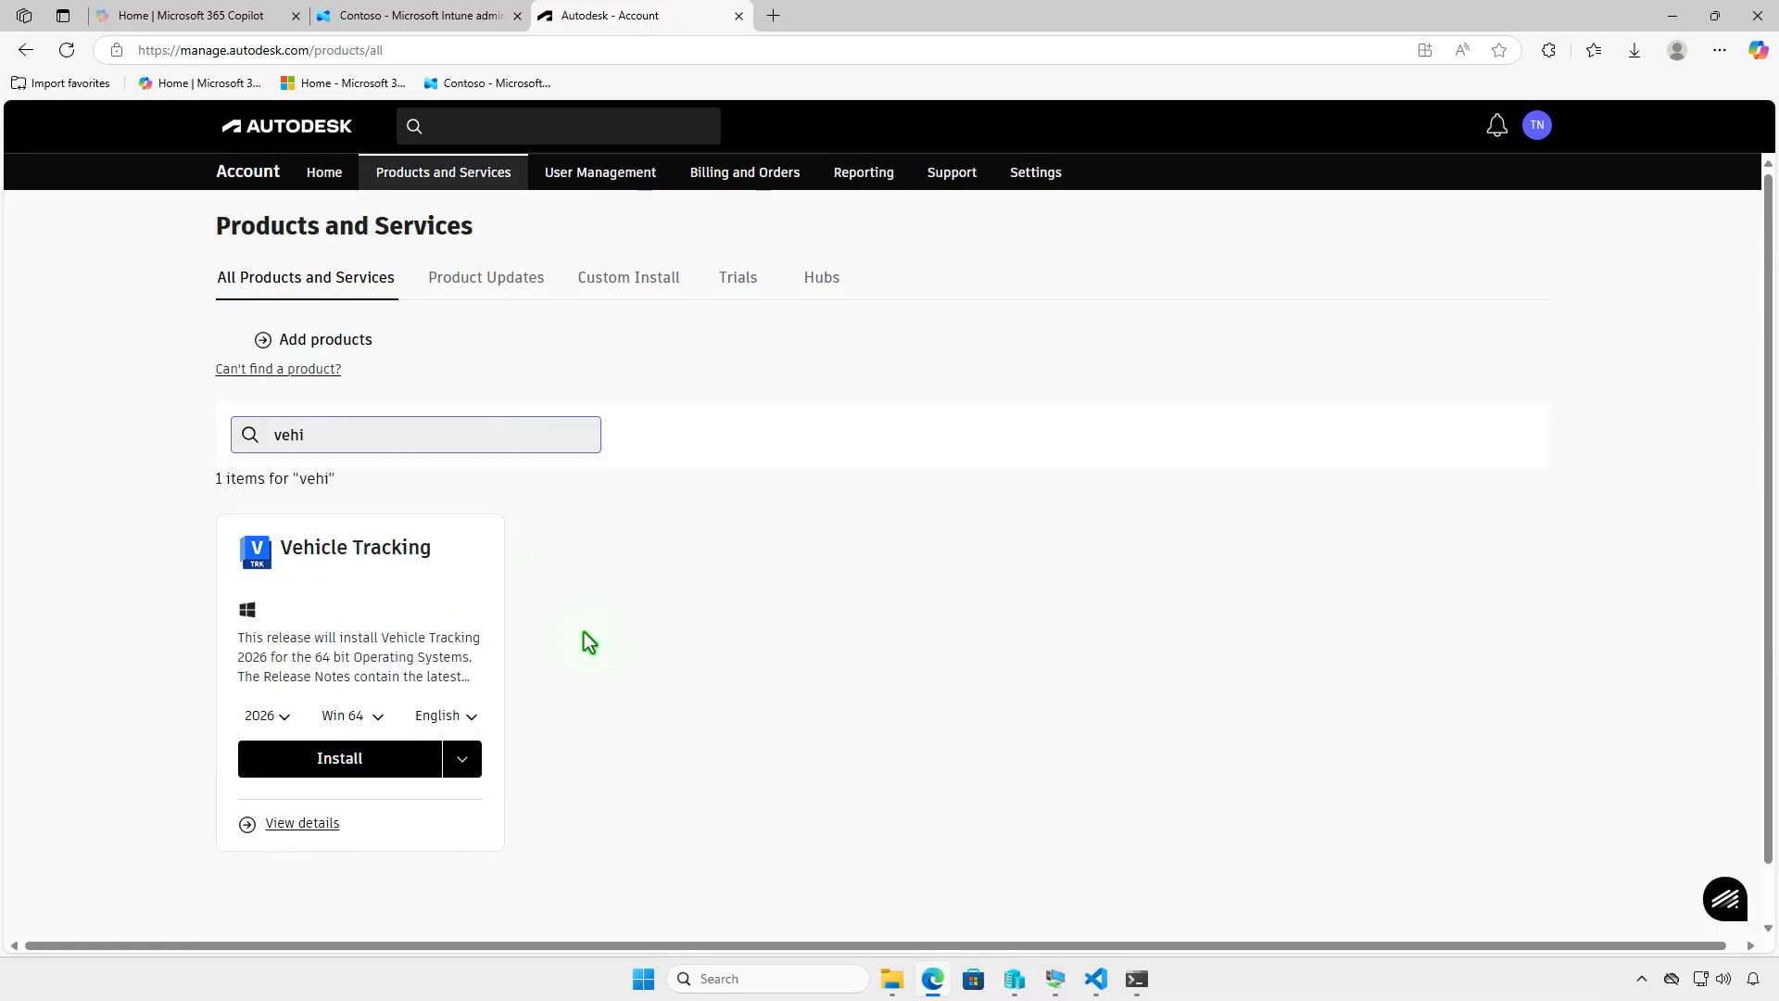
click(285, 722)
click(285, 722)
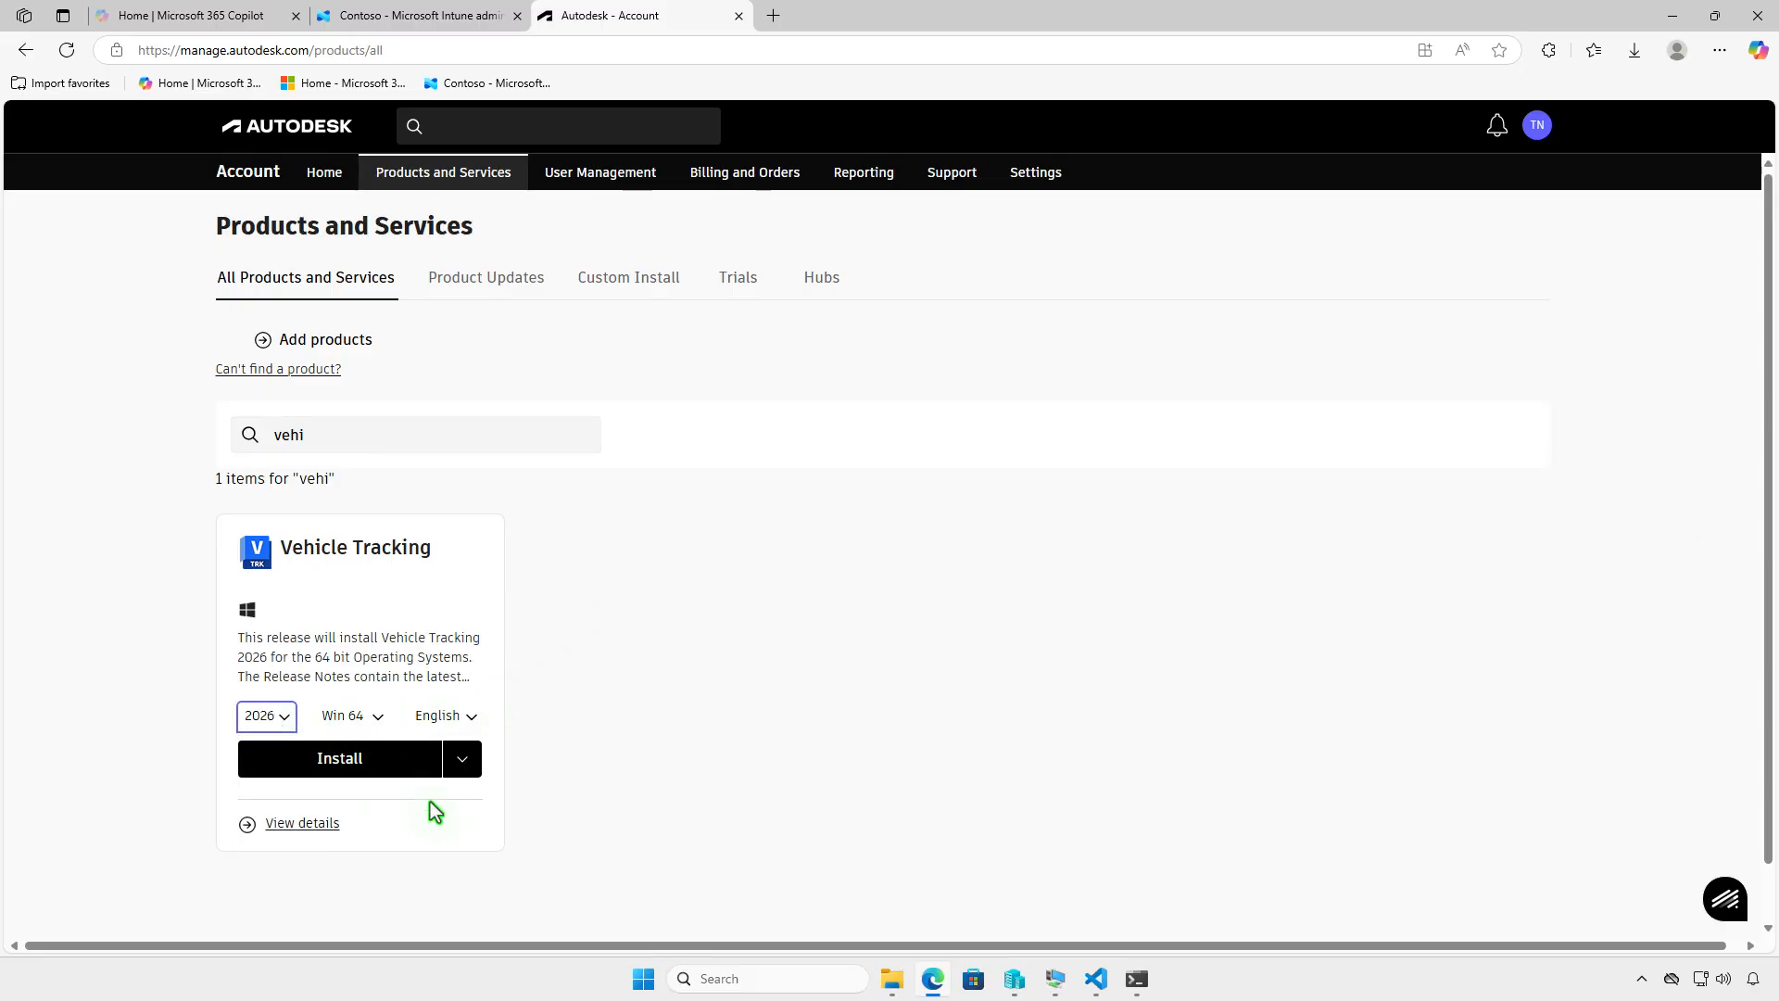
click(464, 761)
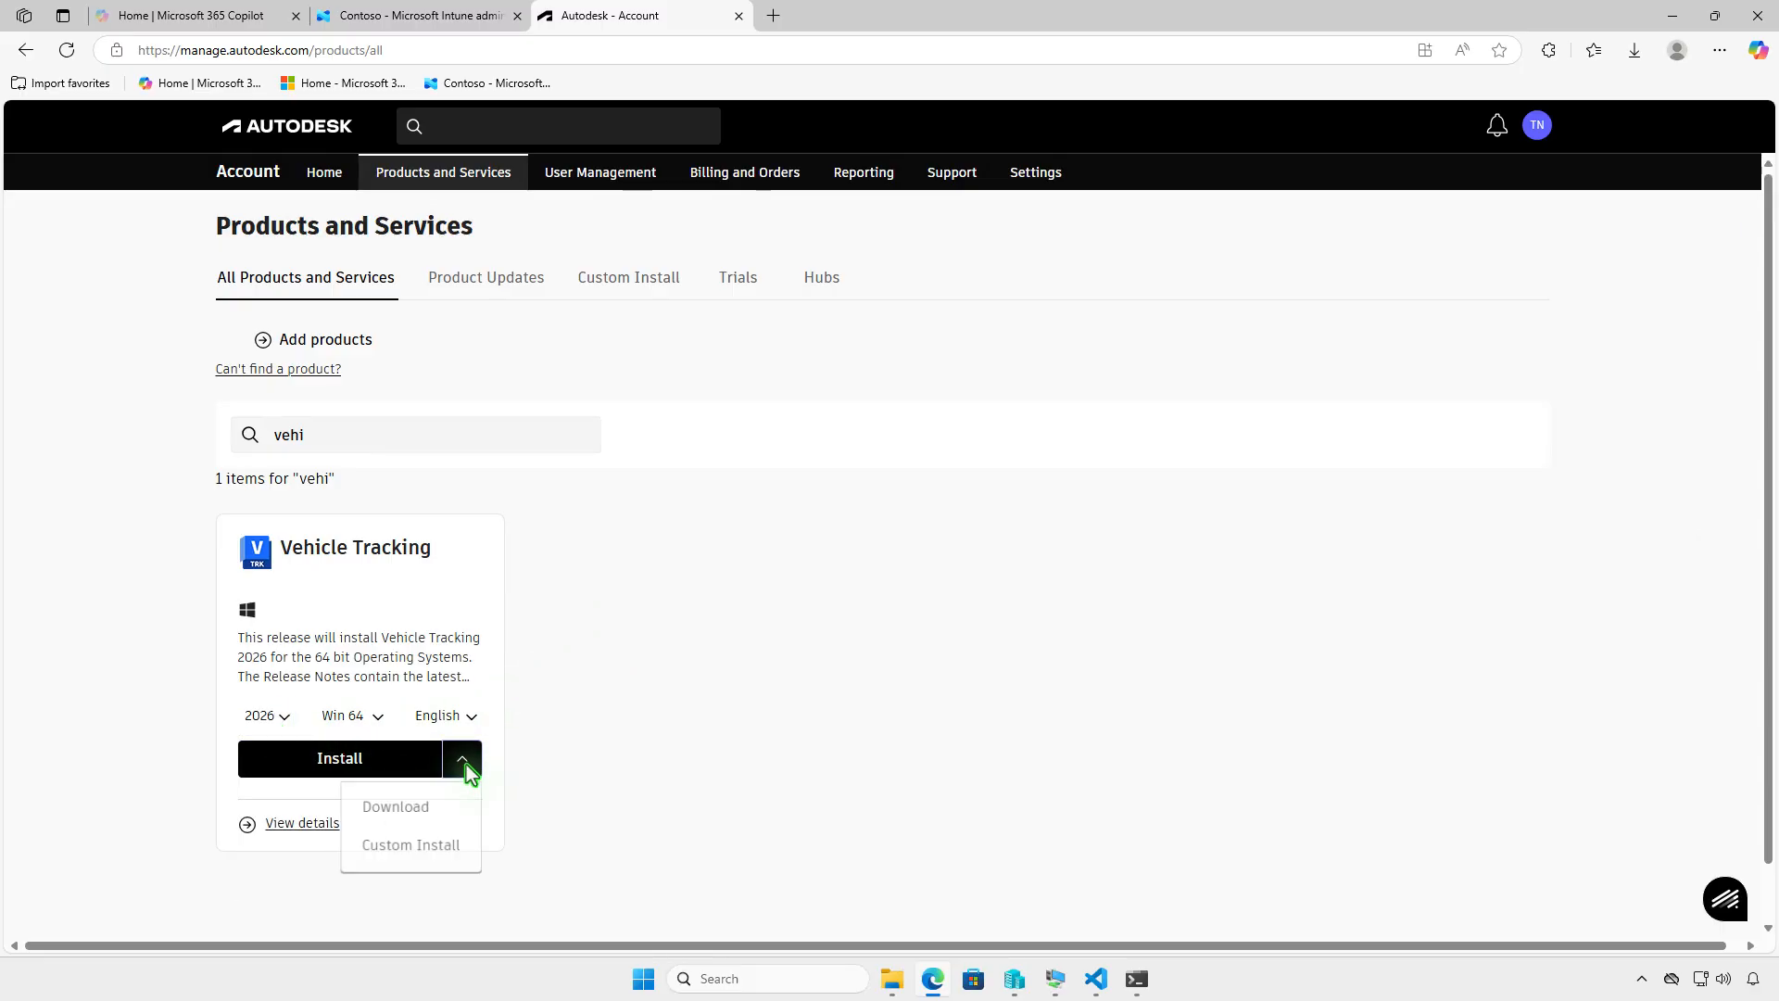
click(464, 811)
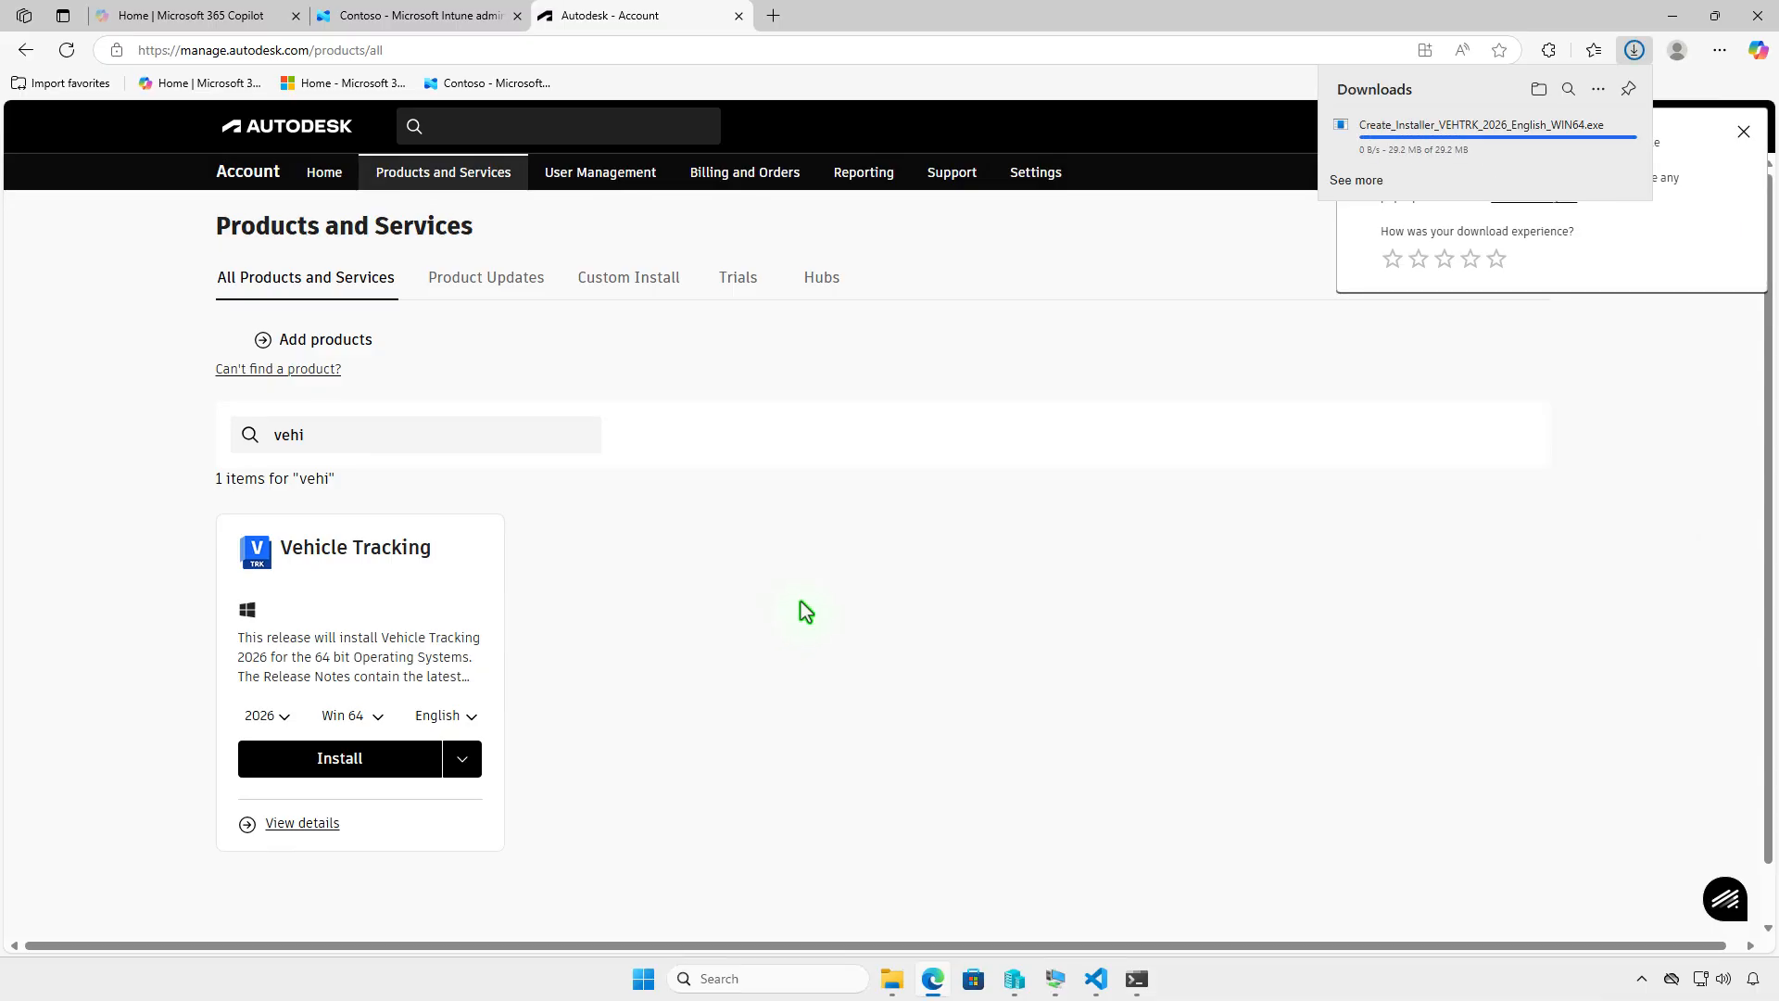
Step: Run Create_Installer_VEHTRK_2026_English_WIN64.exe from the Downloads folder and open the folder of the created installer
click(1541, 89)
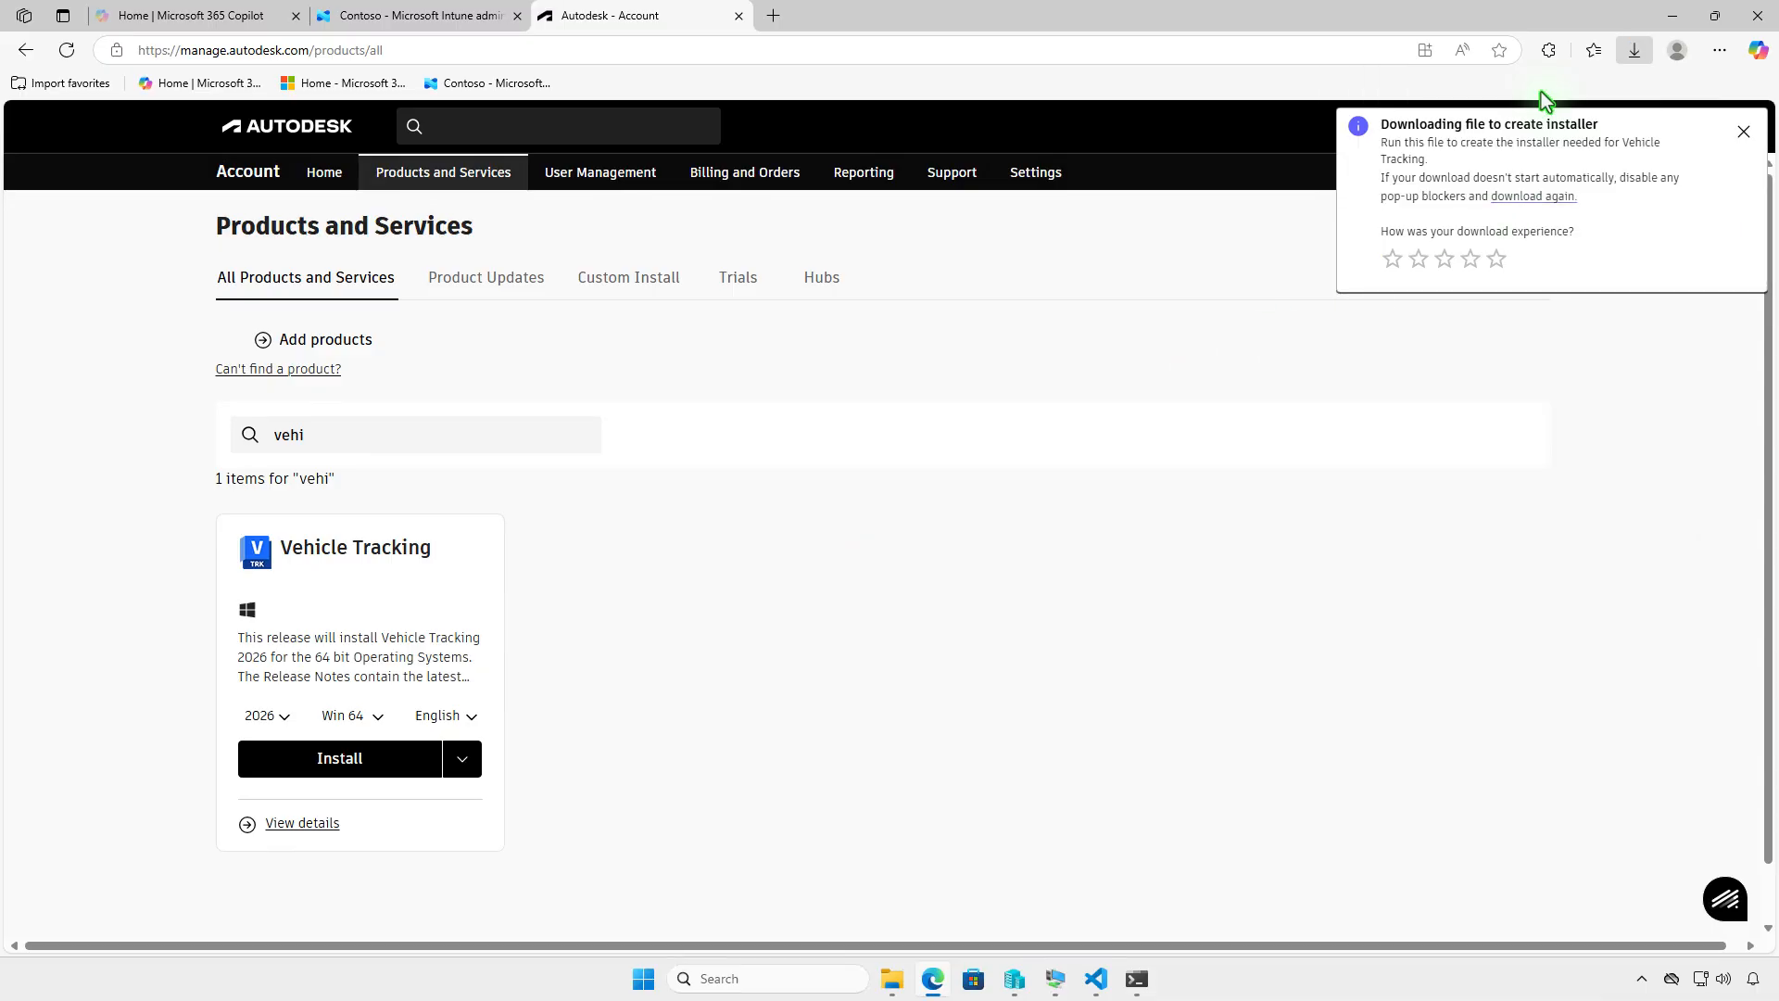
click(1672, 16)
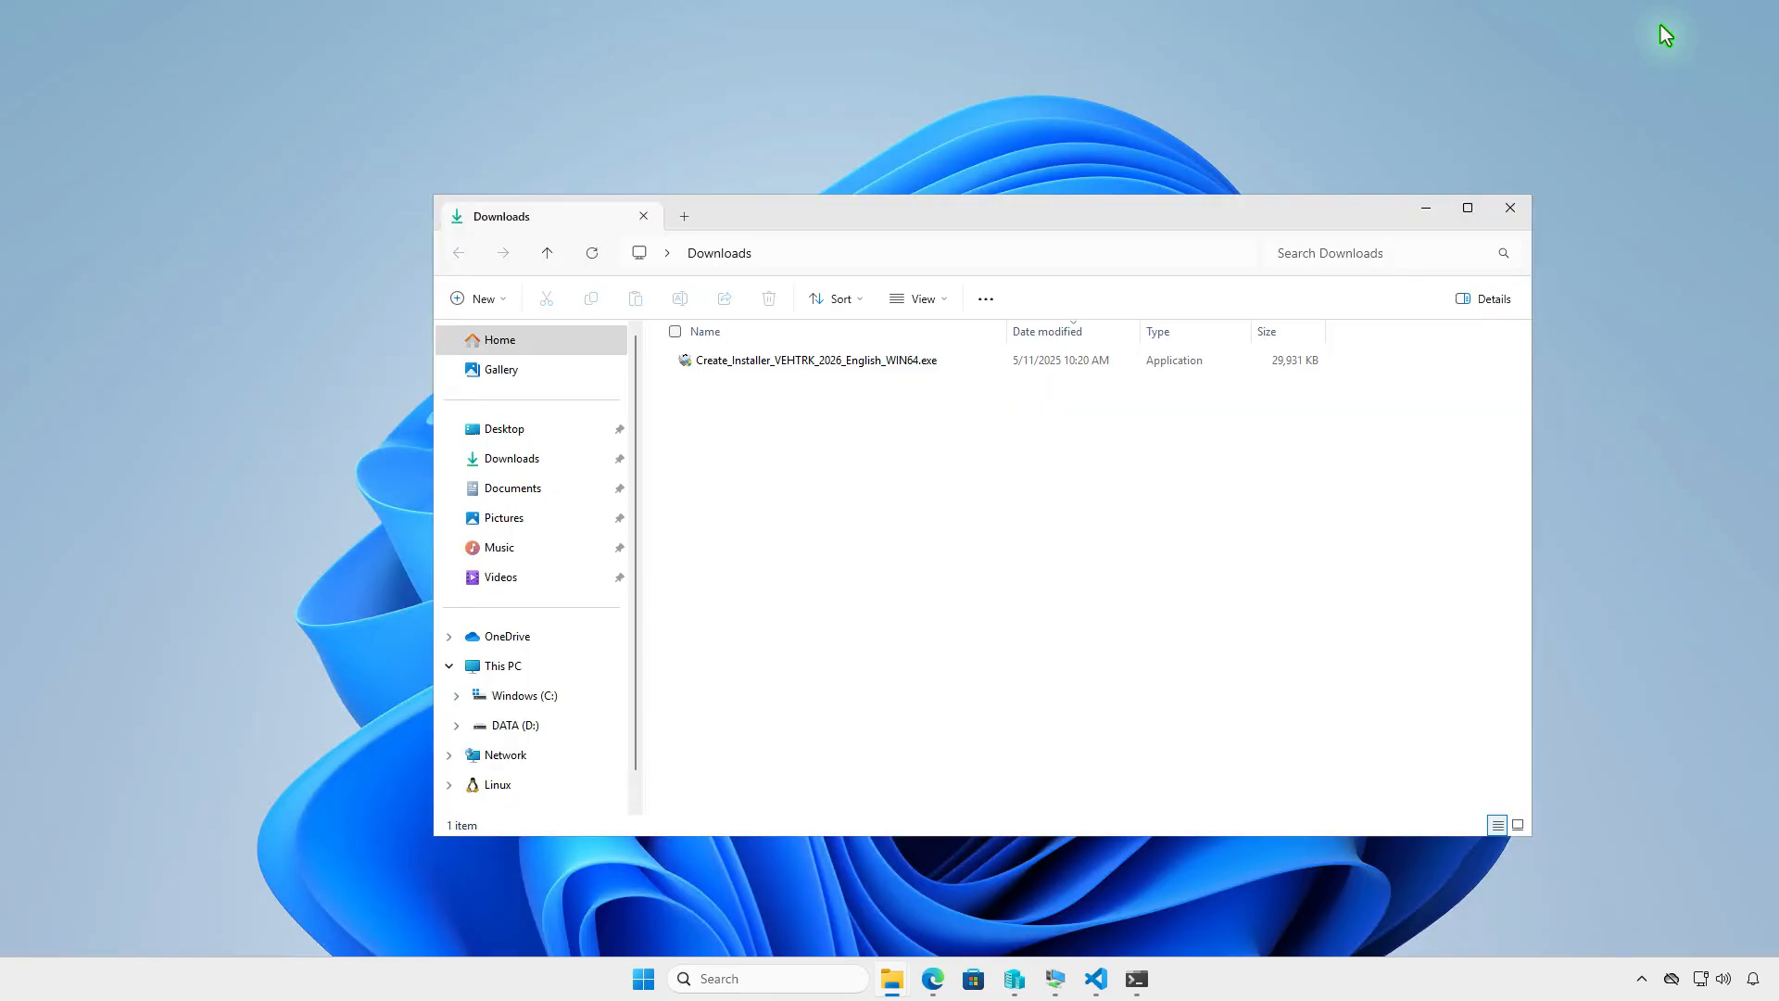
click(922, 369)
double_click(924, 367)
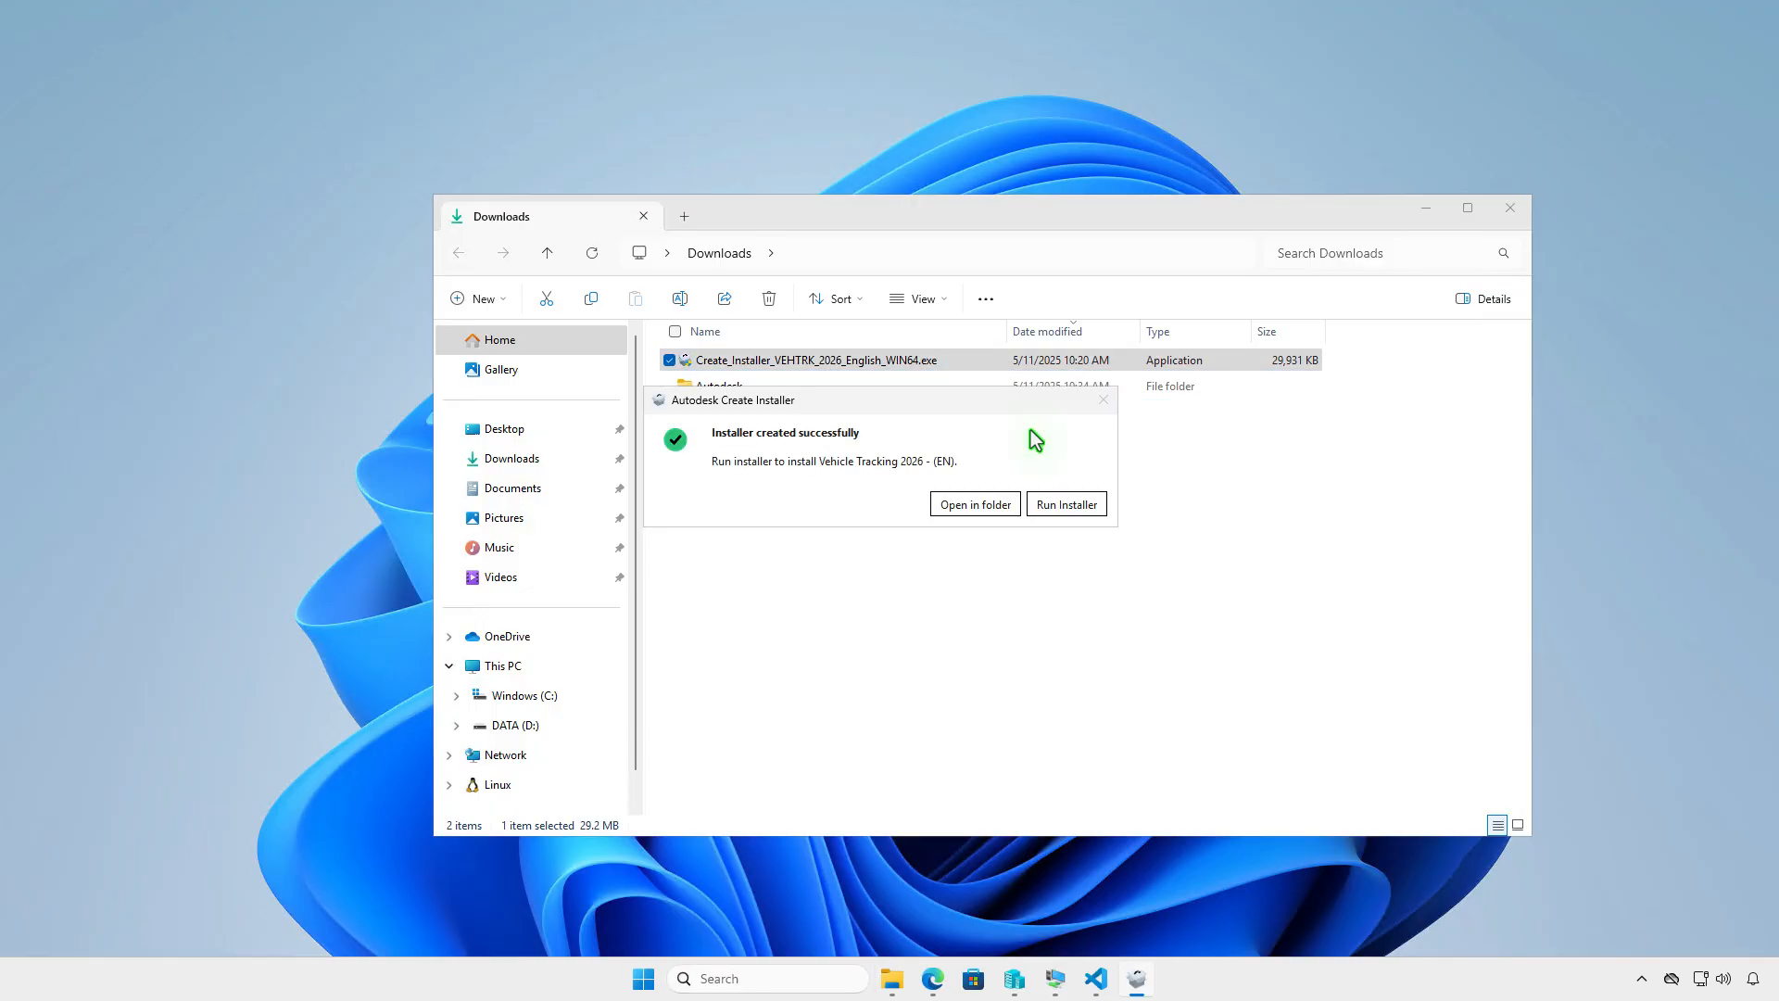
click(1005, 504)
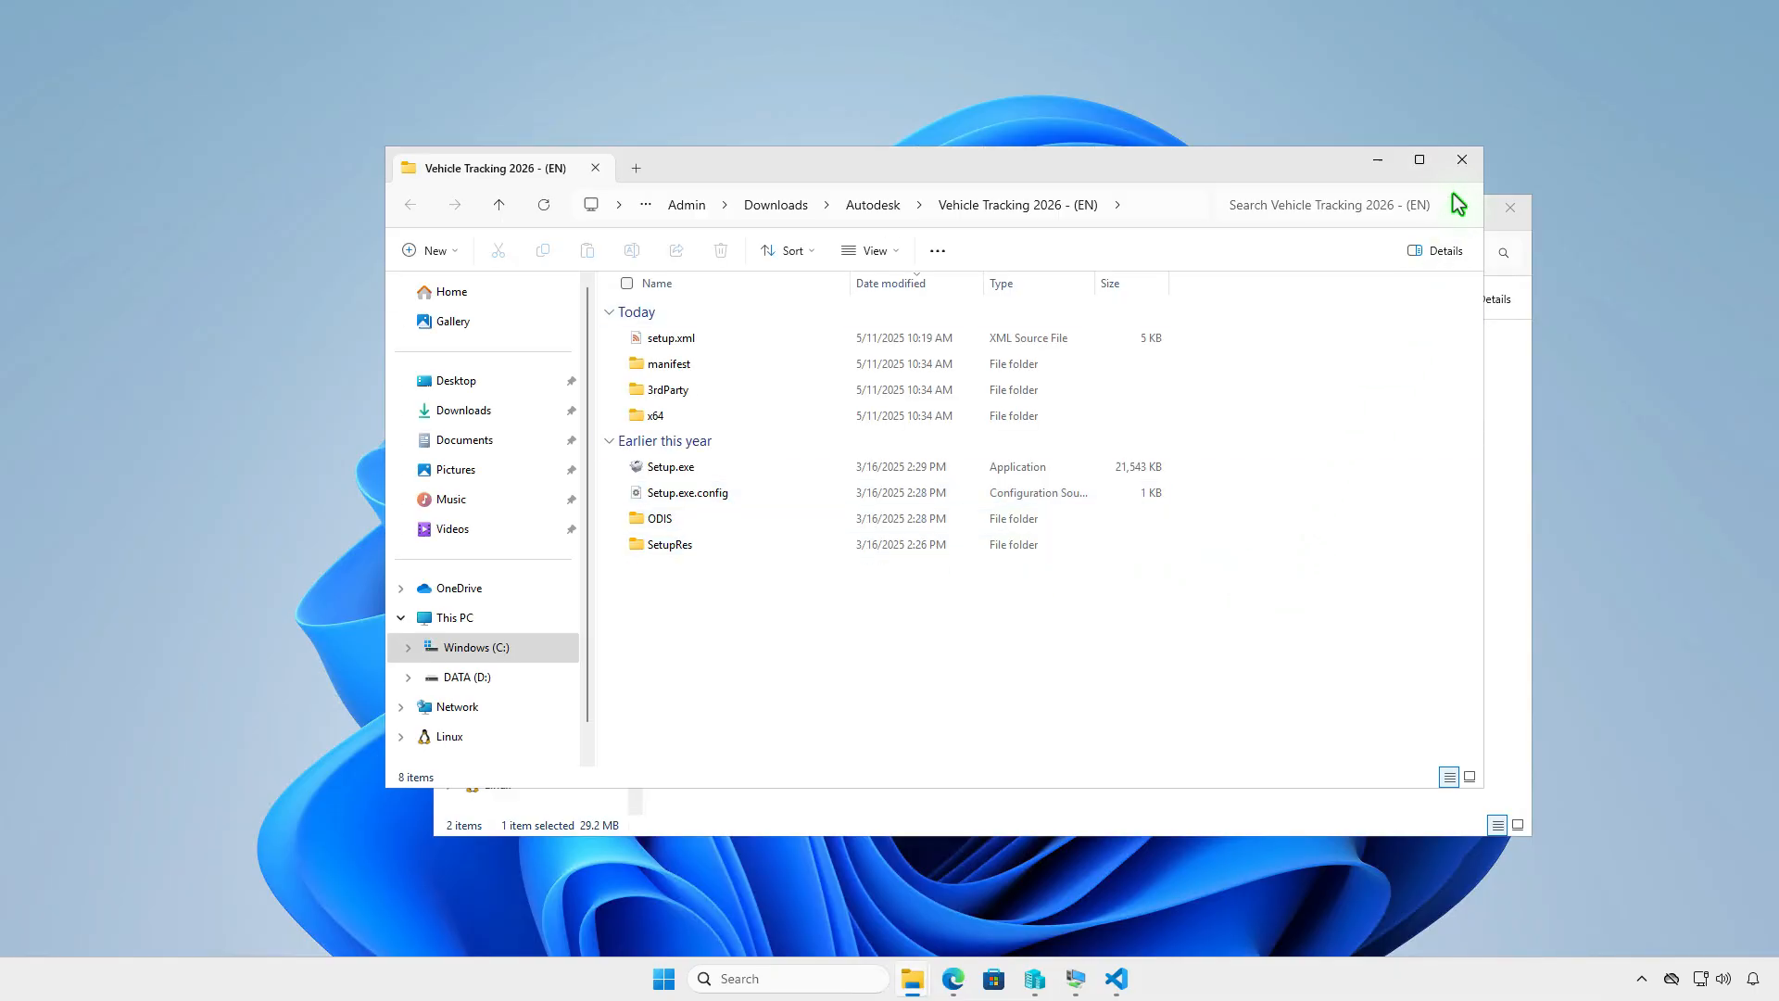
Step: Close the Vehicle Tracking 2026 folder window and open the Autodesk folder inside Downloads
click(1461, 161)
double_click(965, 387)
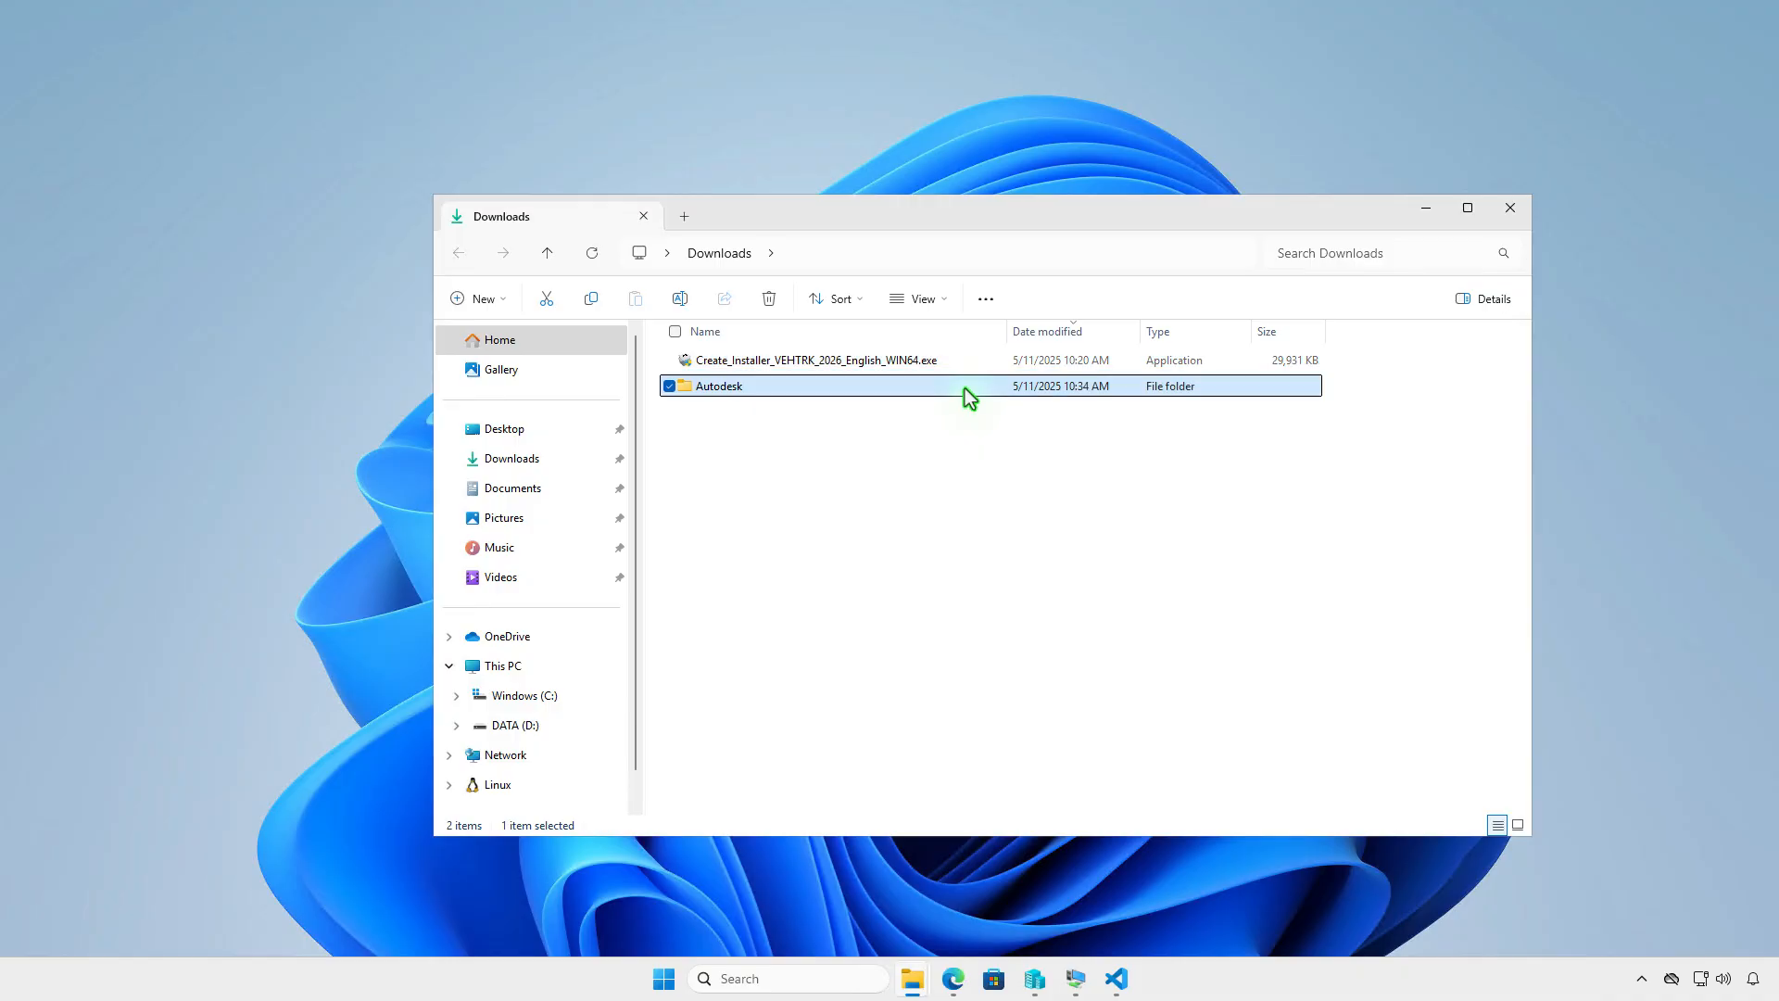
double_click(893, 388)
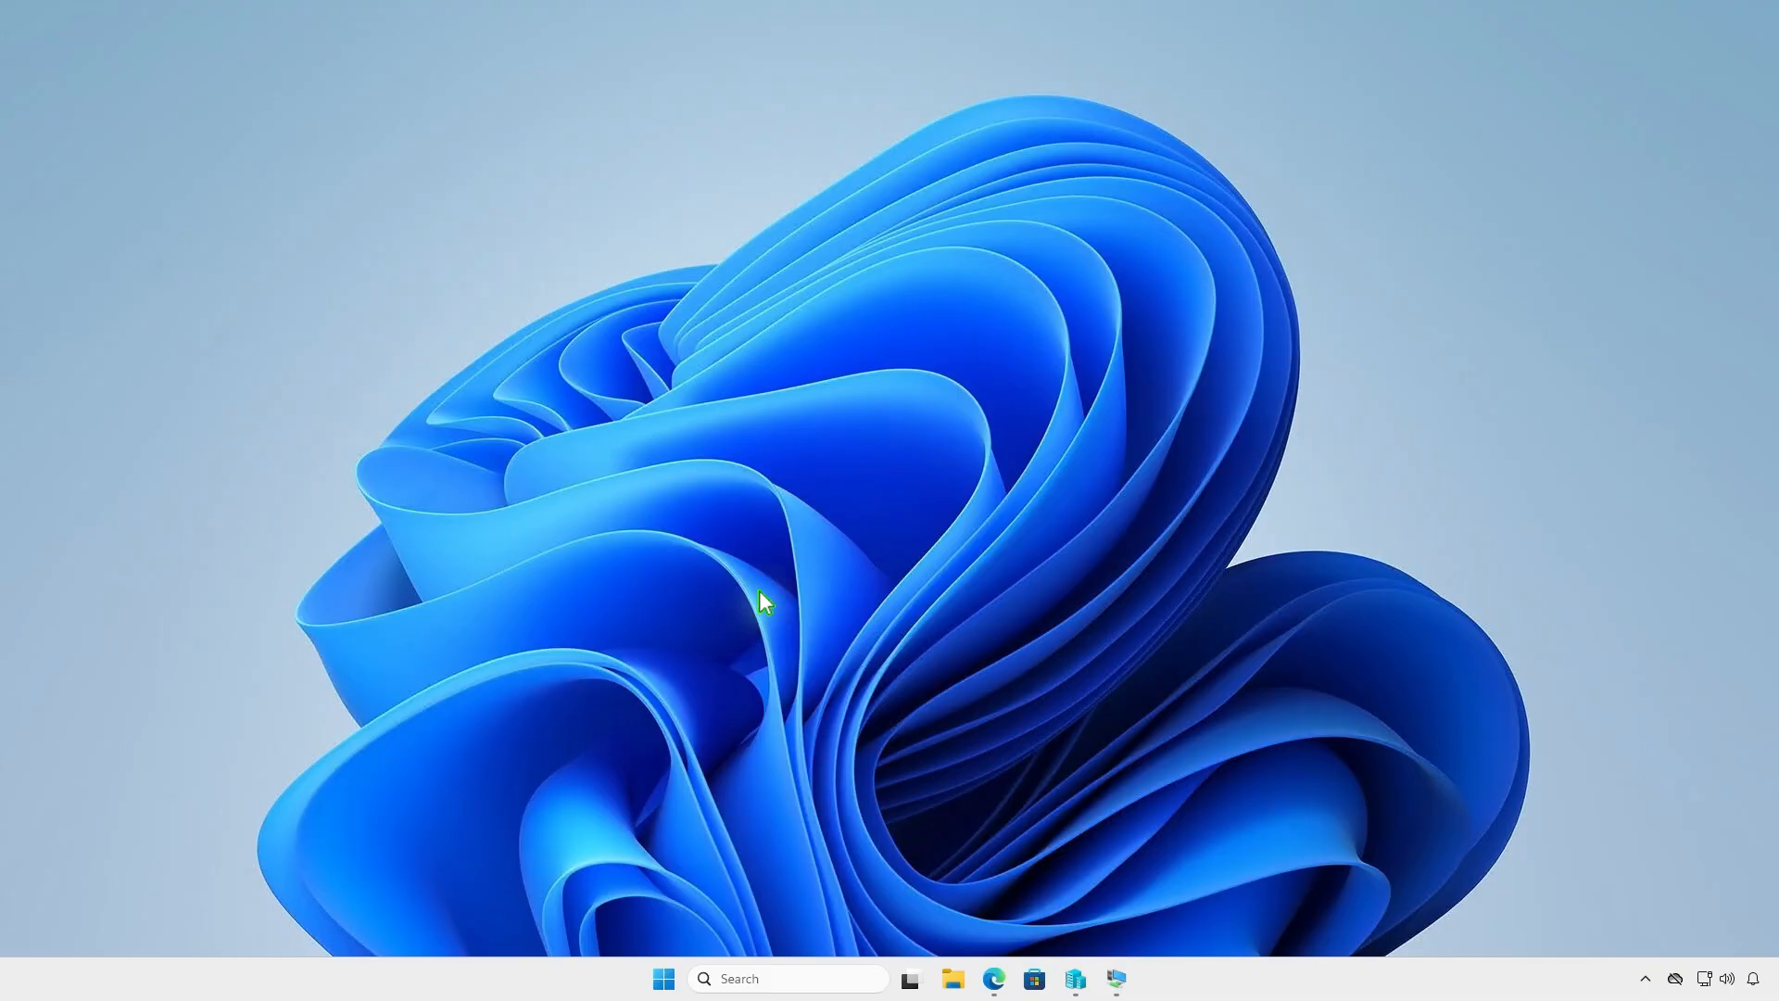
Step: Create a folder named Intune in the root of the DATA (D:) drive using File Explorer
click(953, 979)
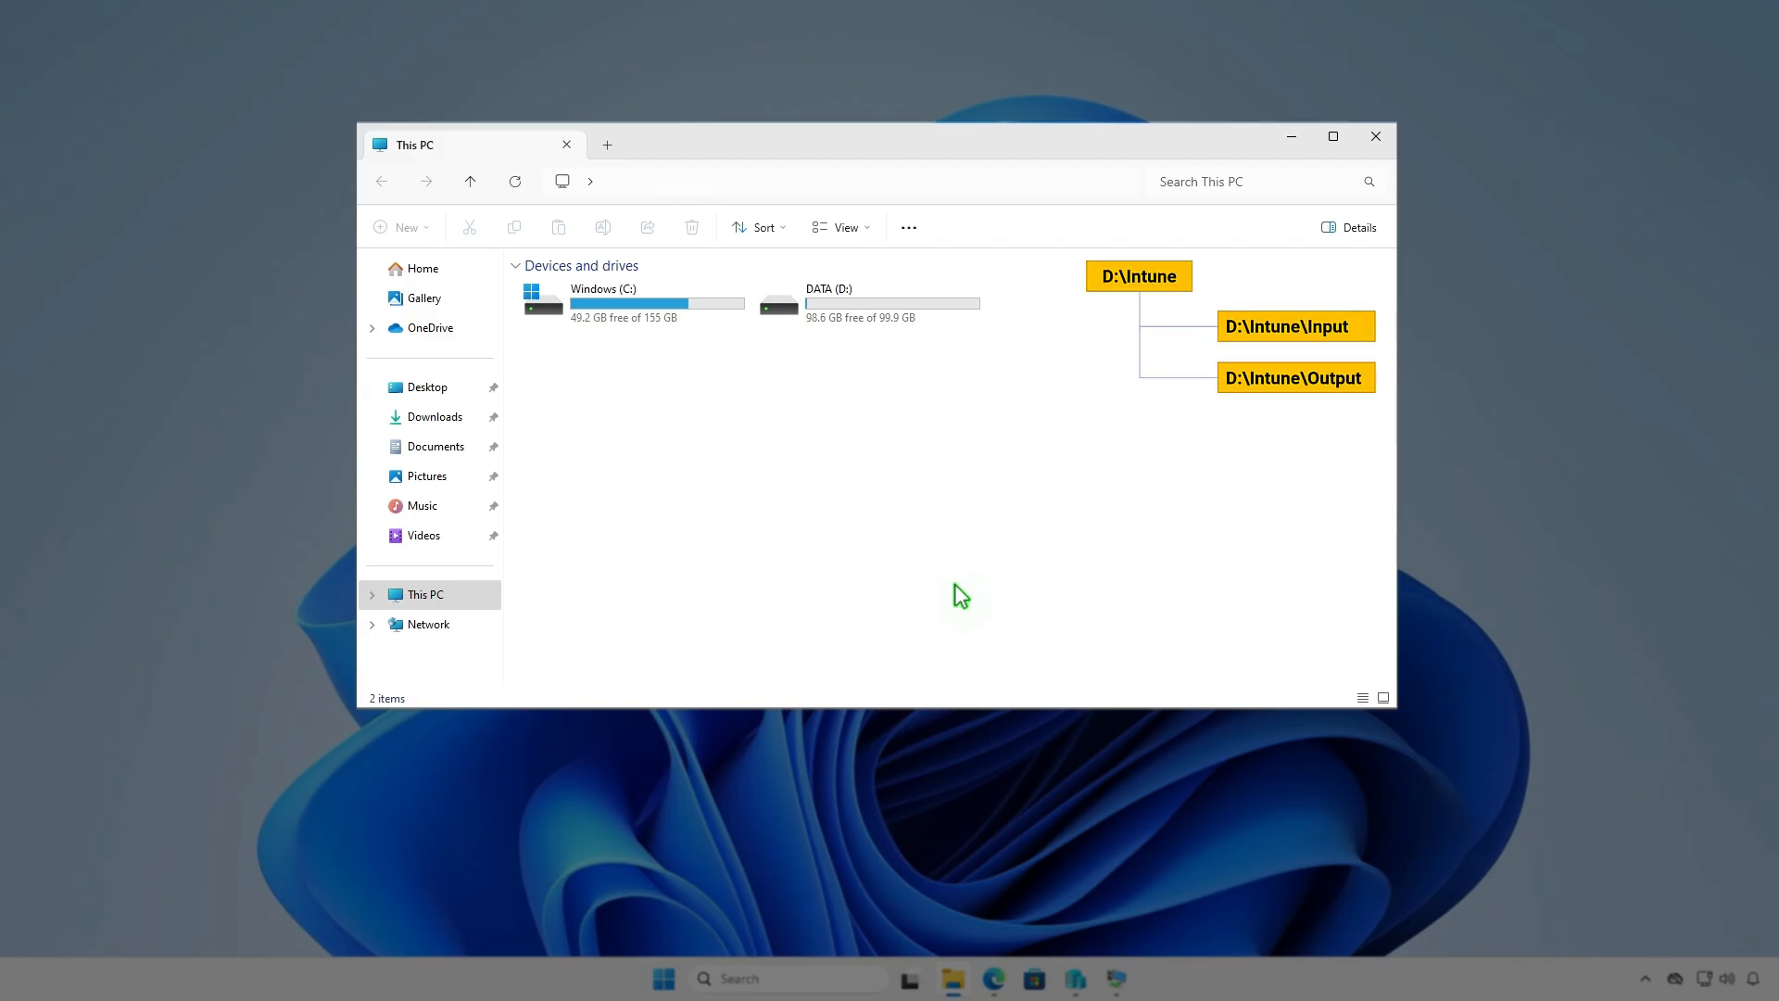
double_click(926, 306)
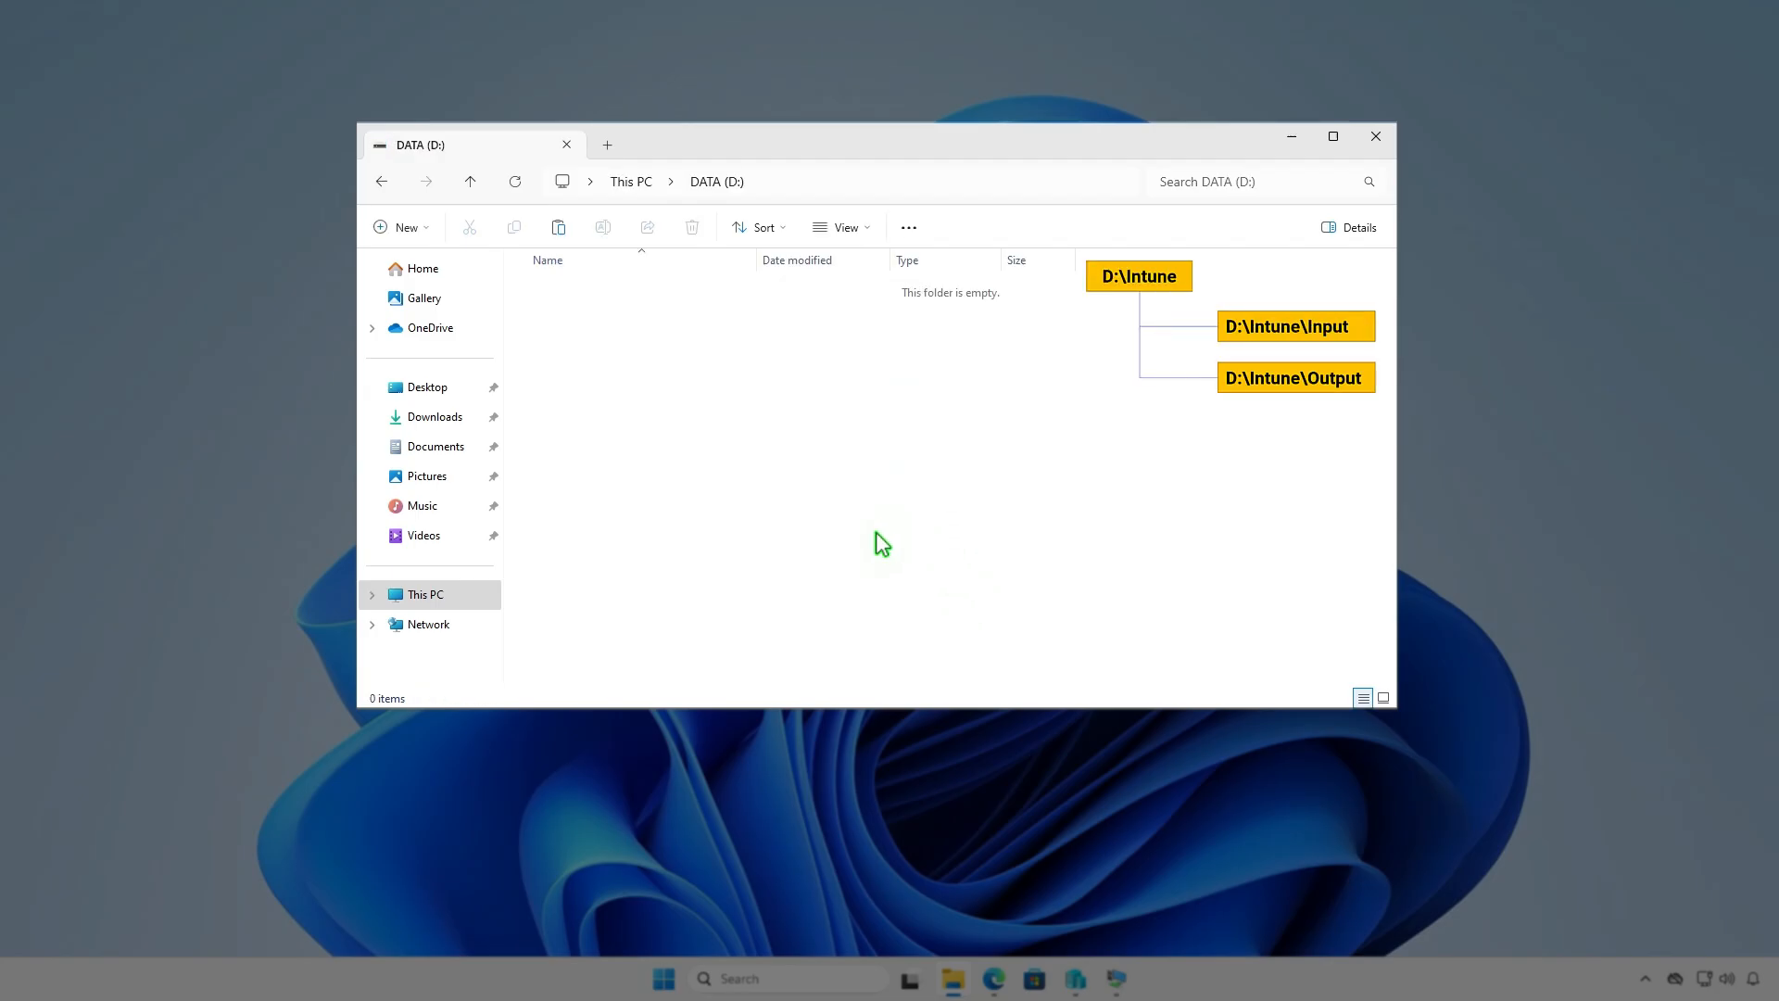
click(421, 229)
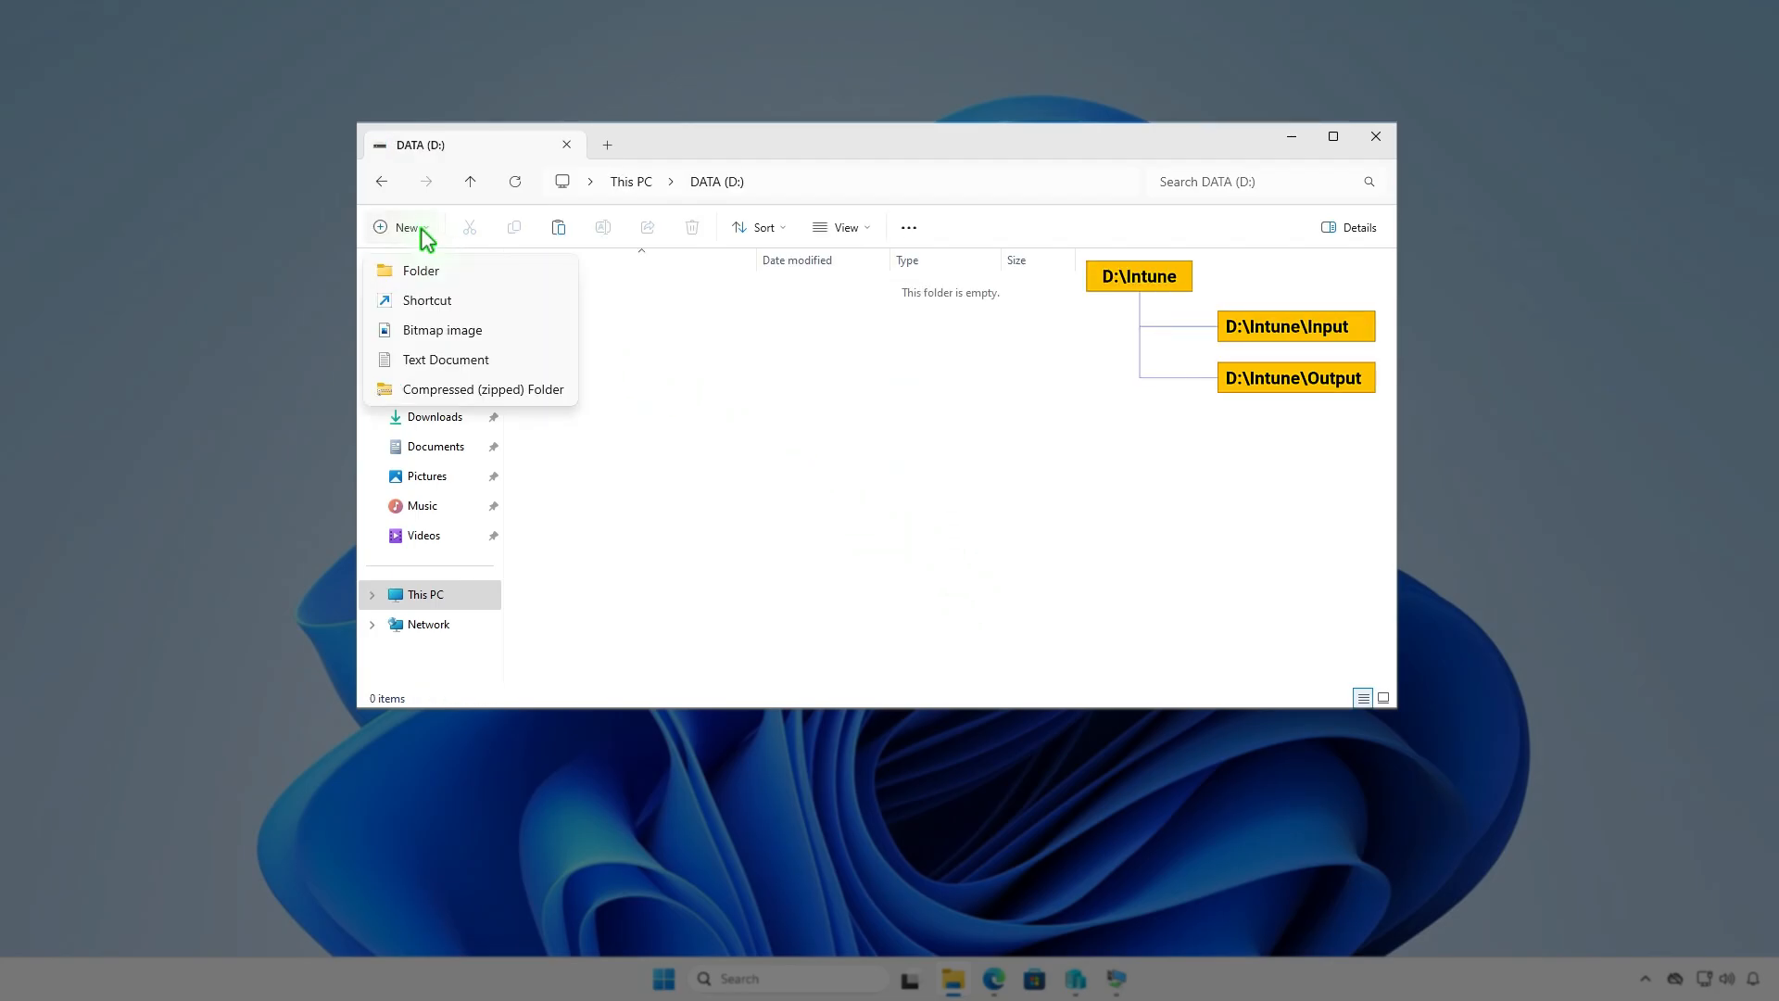
click(454, 267)
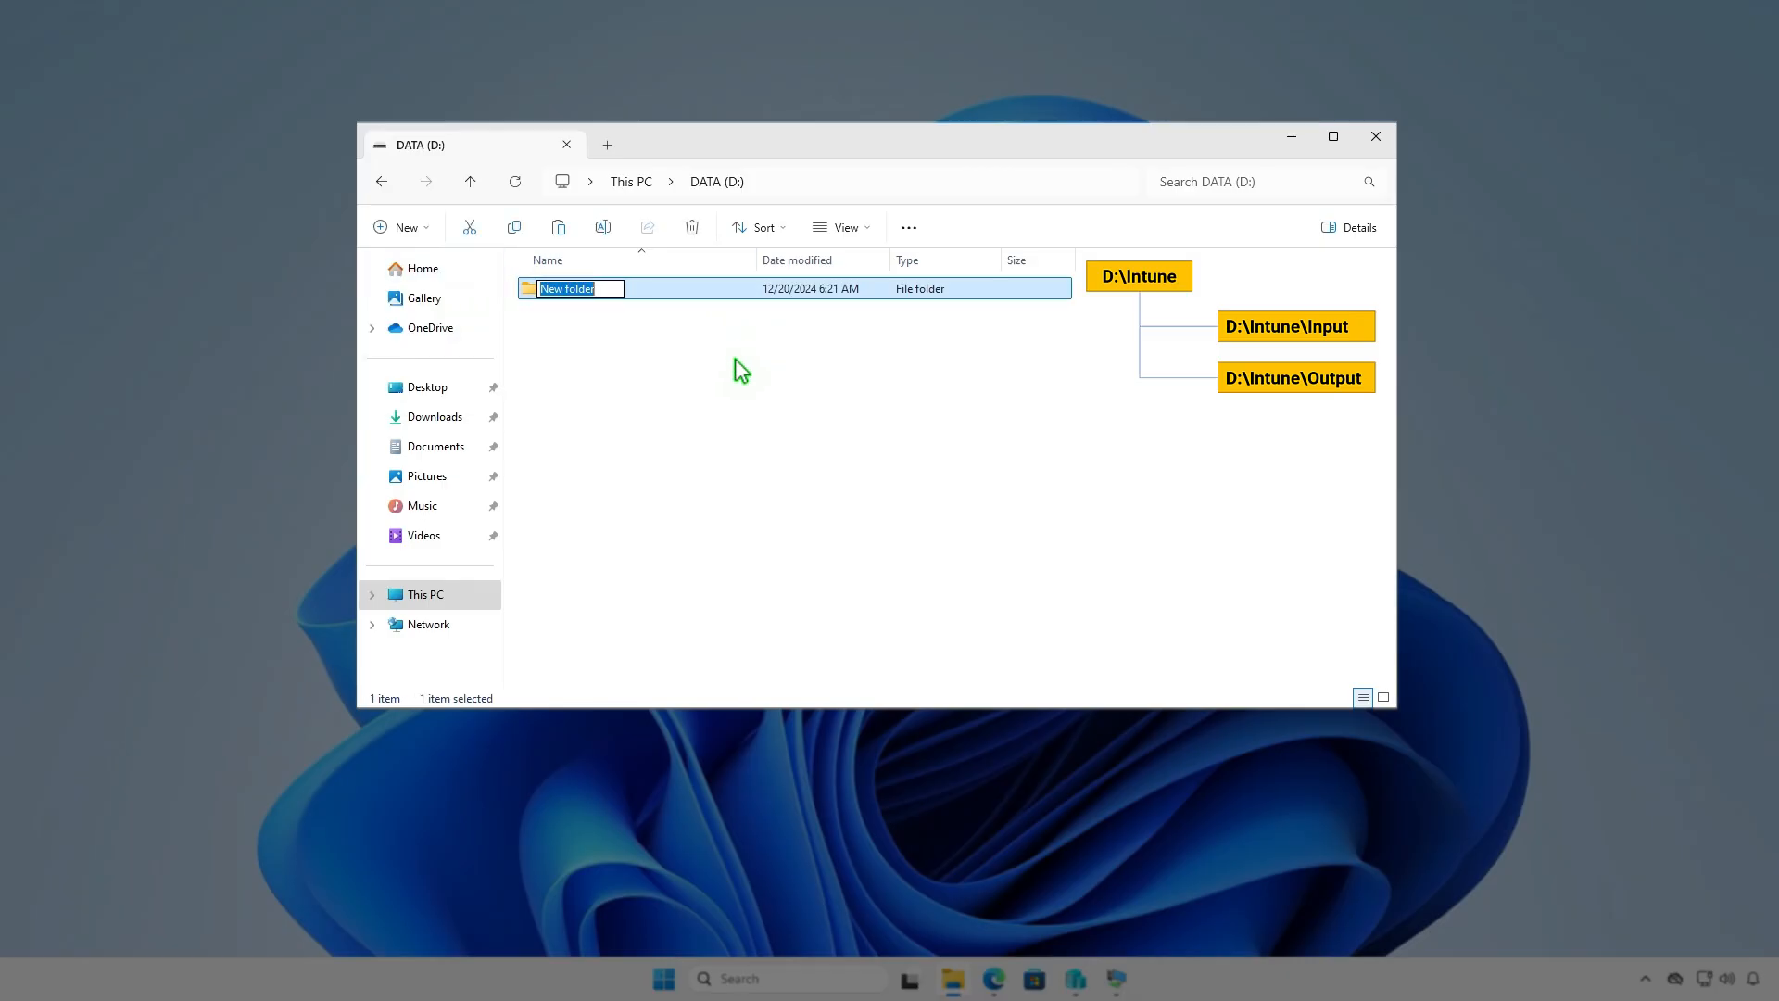
text(Intune)
key(Return)
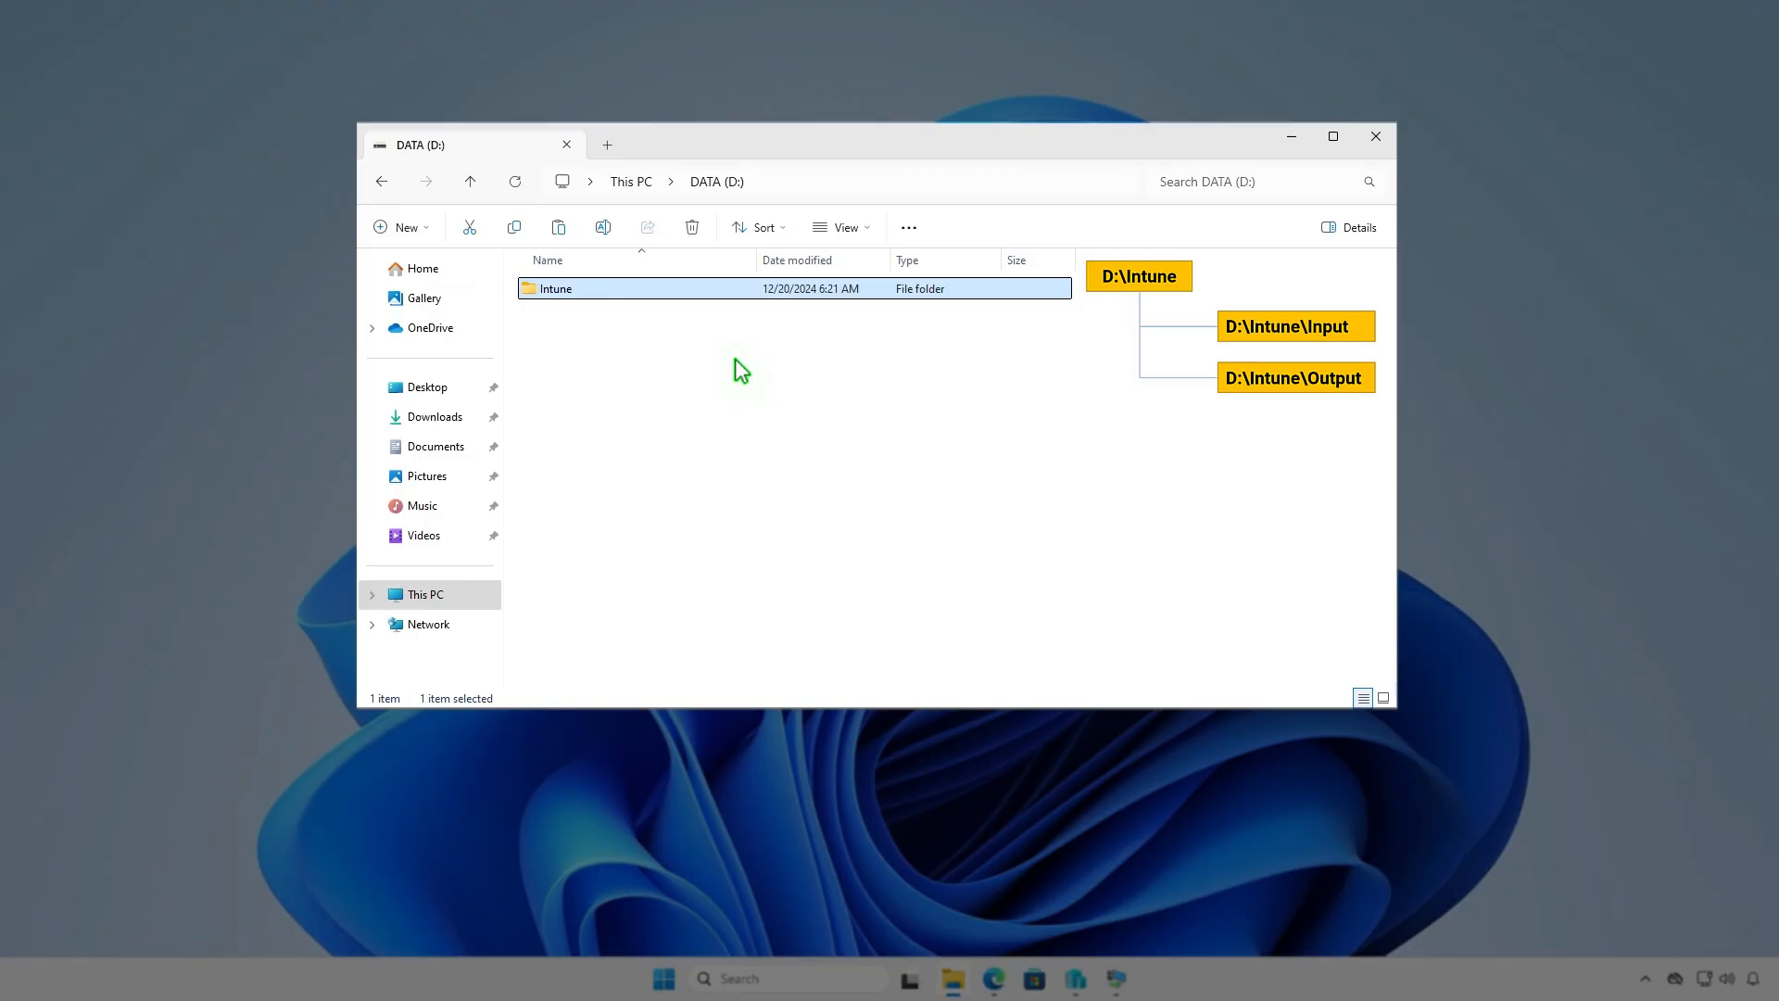
Step: Open the Intune folder and create a subfolder named Input in it
key(Return)
right_click(736, 359)
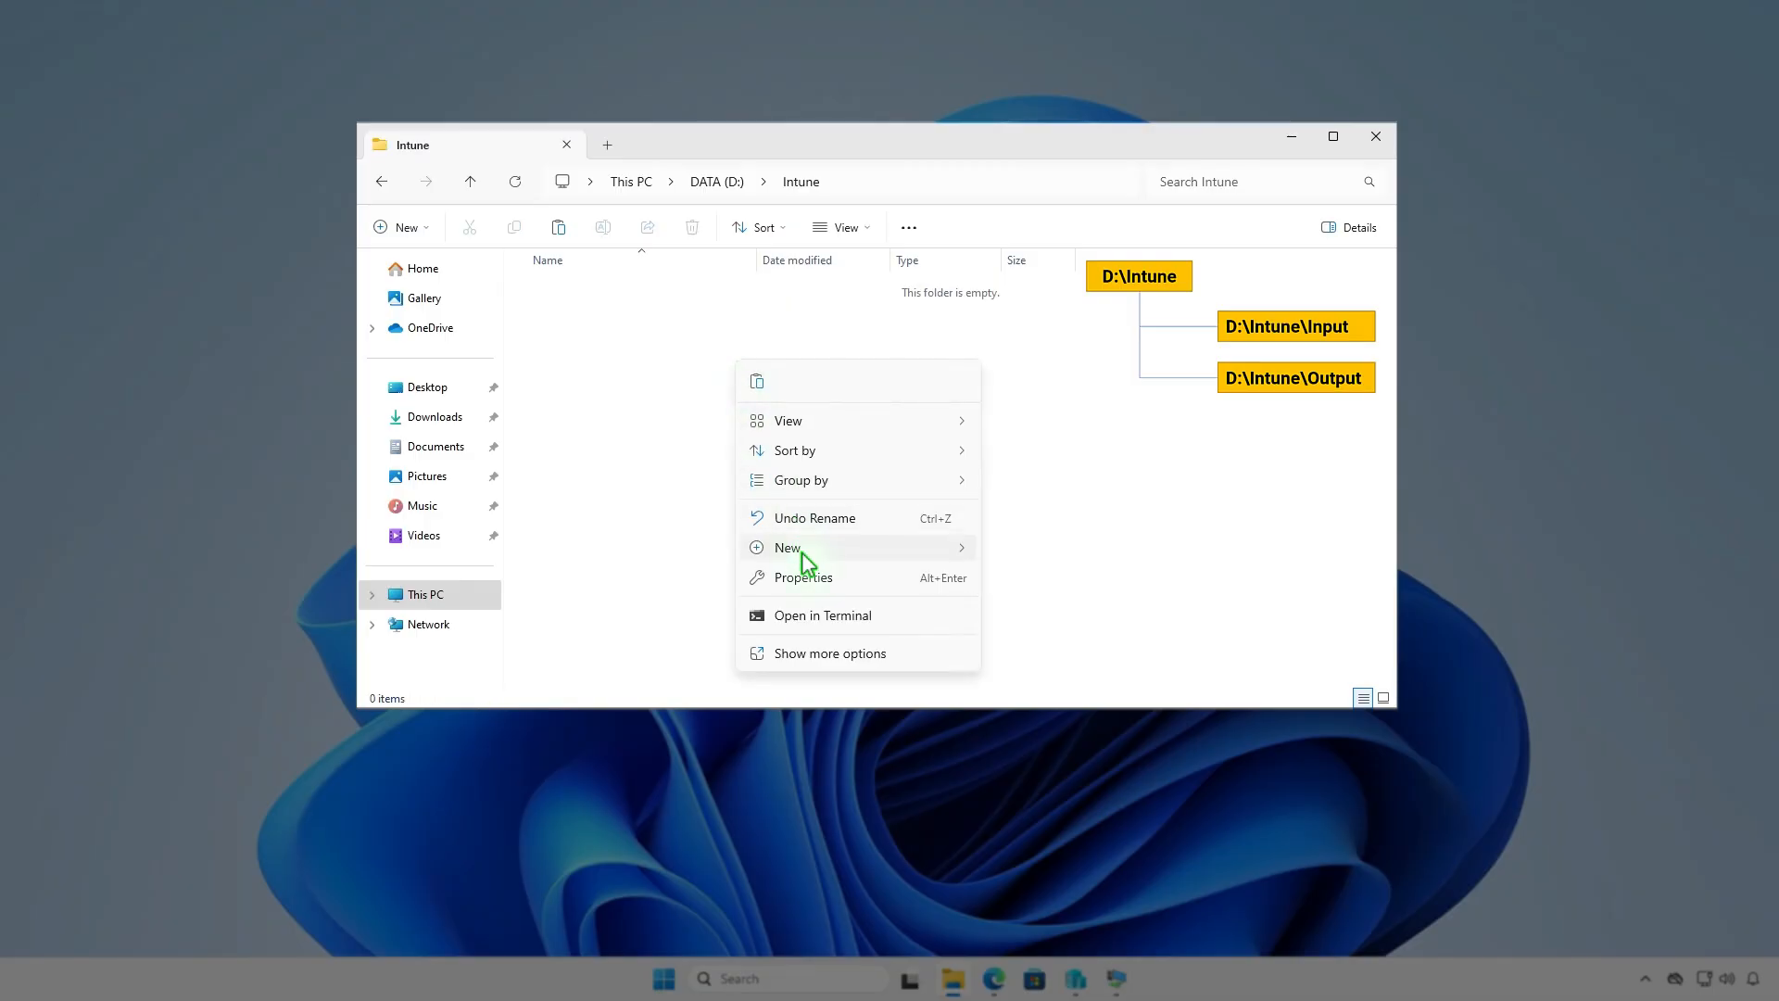
mouse_move(913, 550)
click(1035, 547)
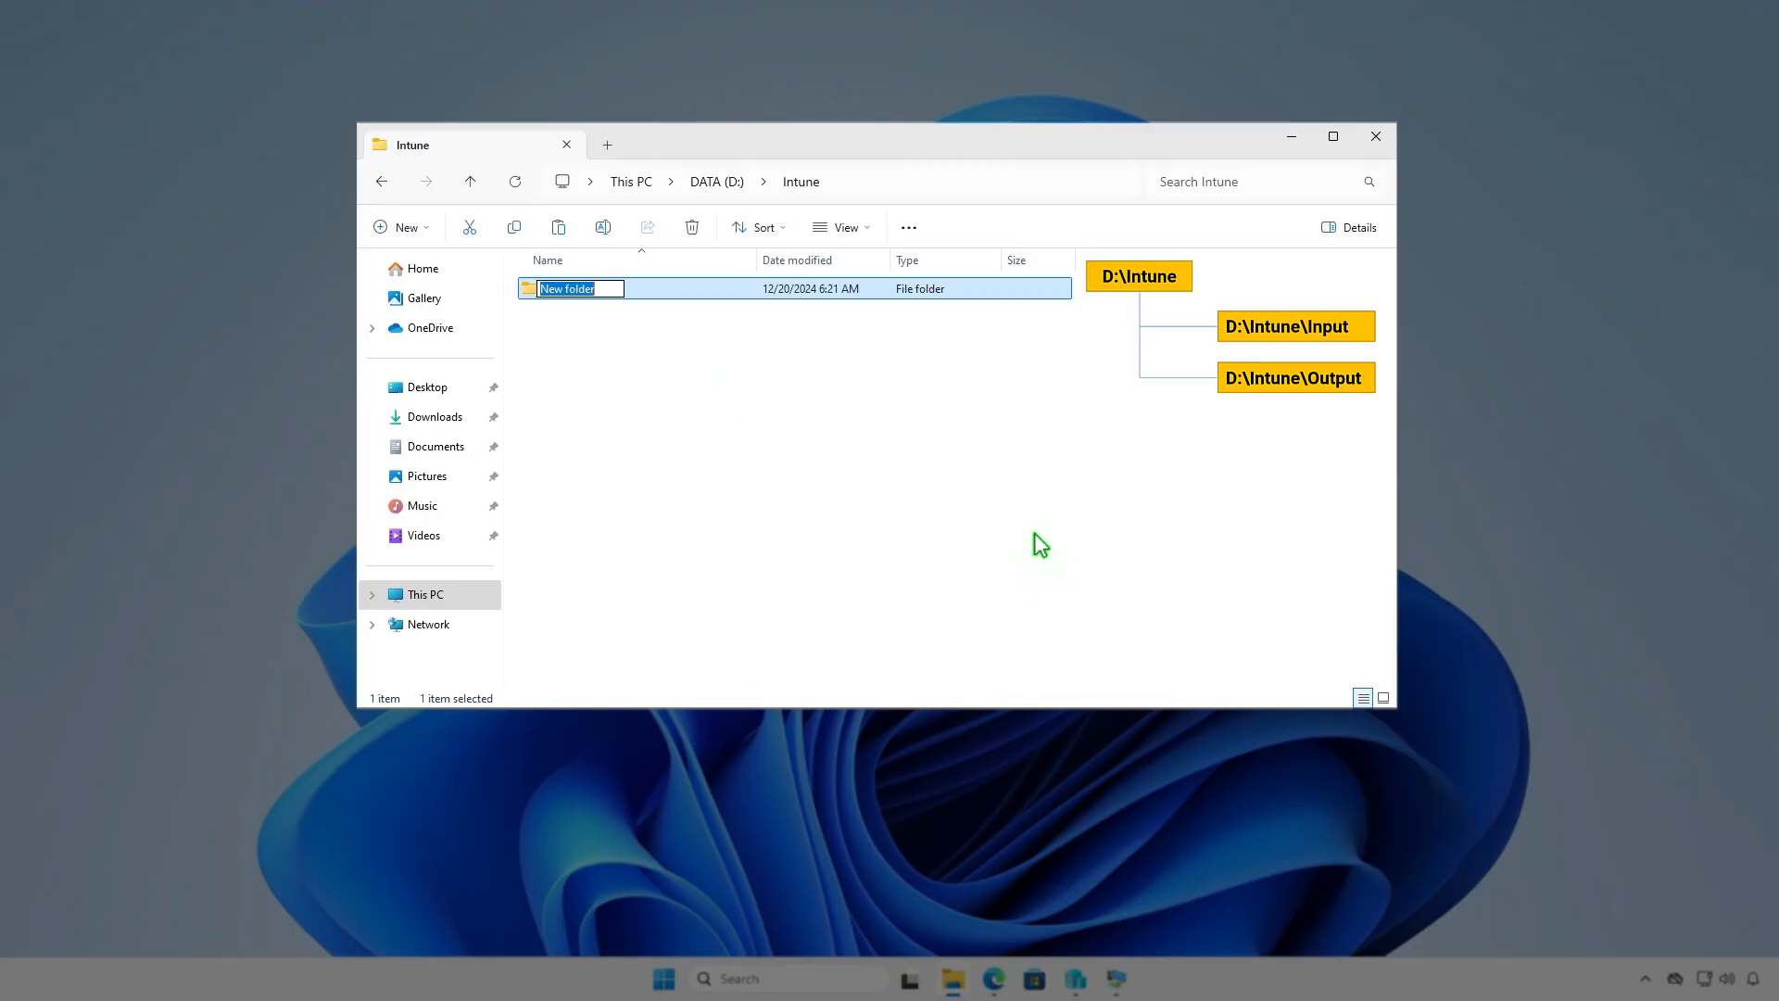
text(Input)
key(Return)
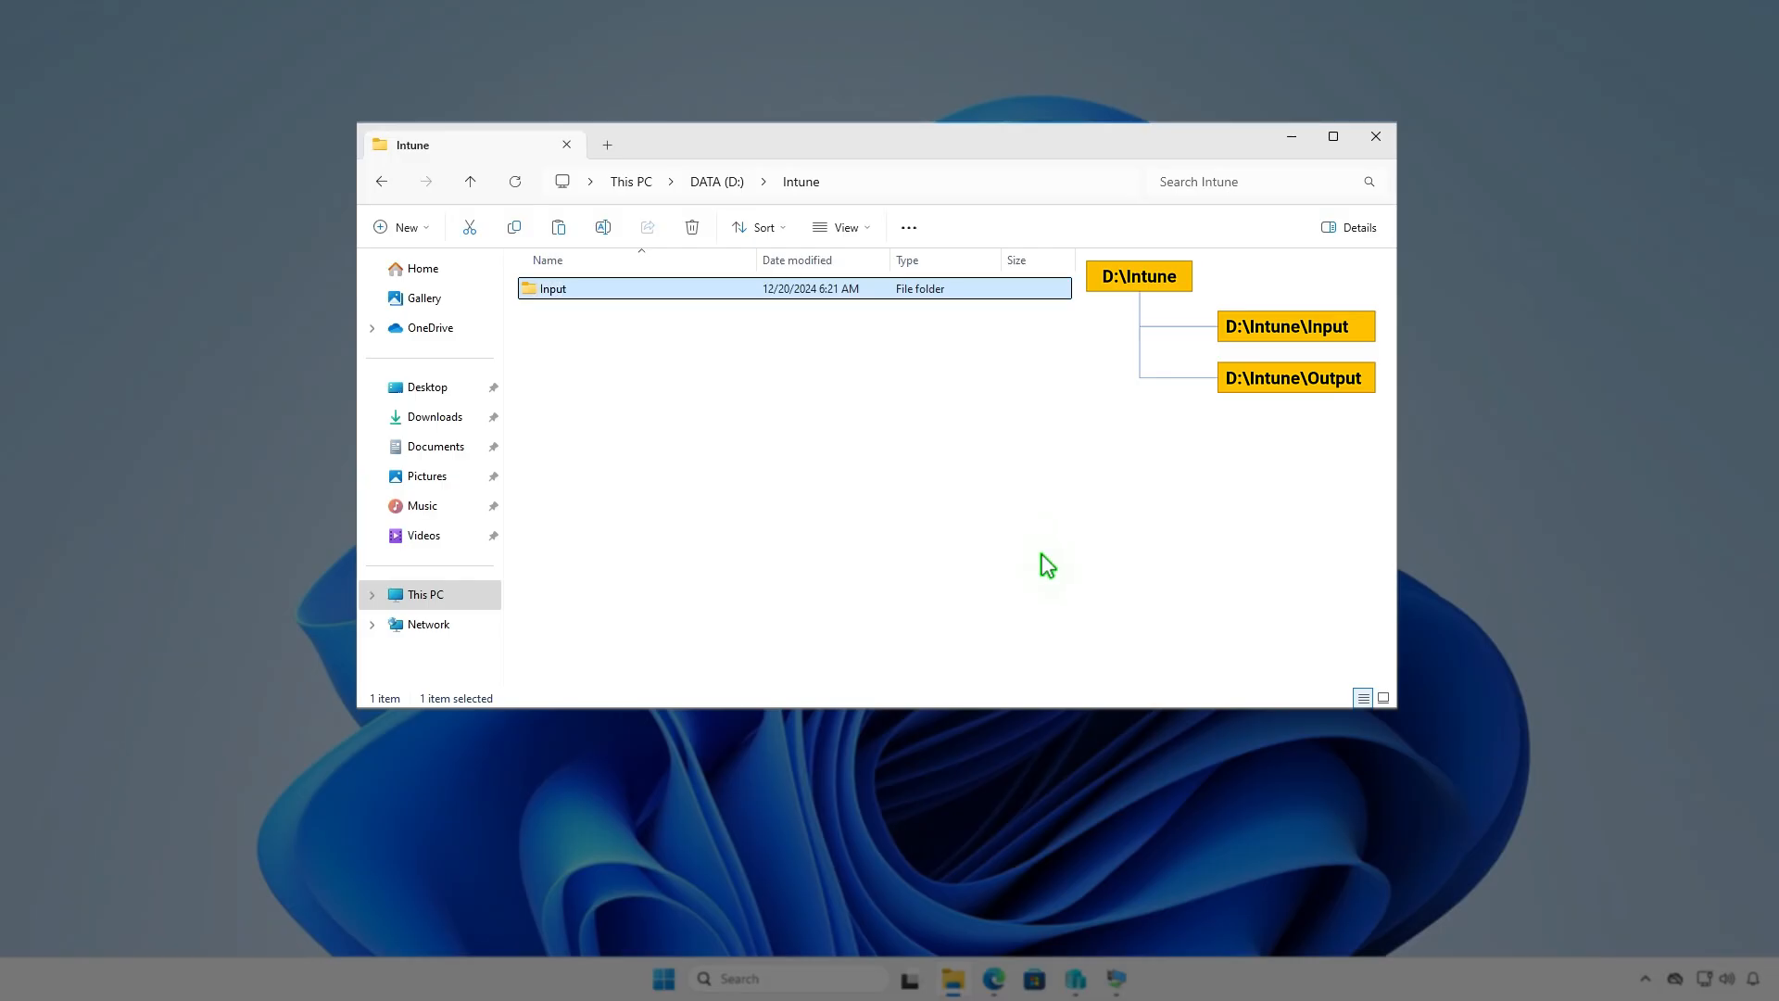
Step: Create a second subfolder named Output beside Input in D:\Intune
key(ctrl+shift+n)
text(Out)
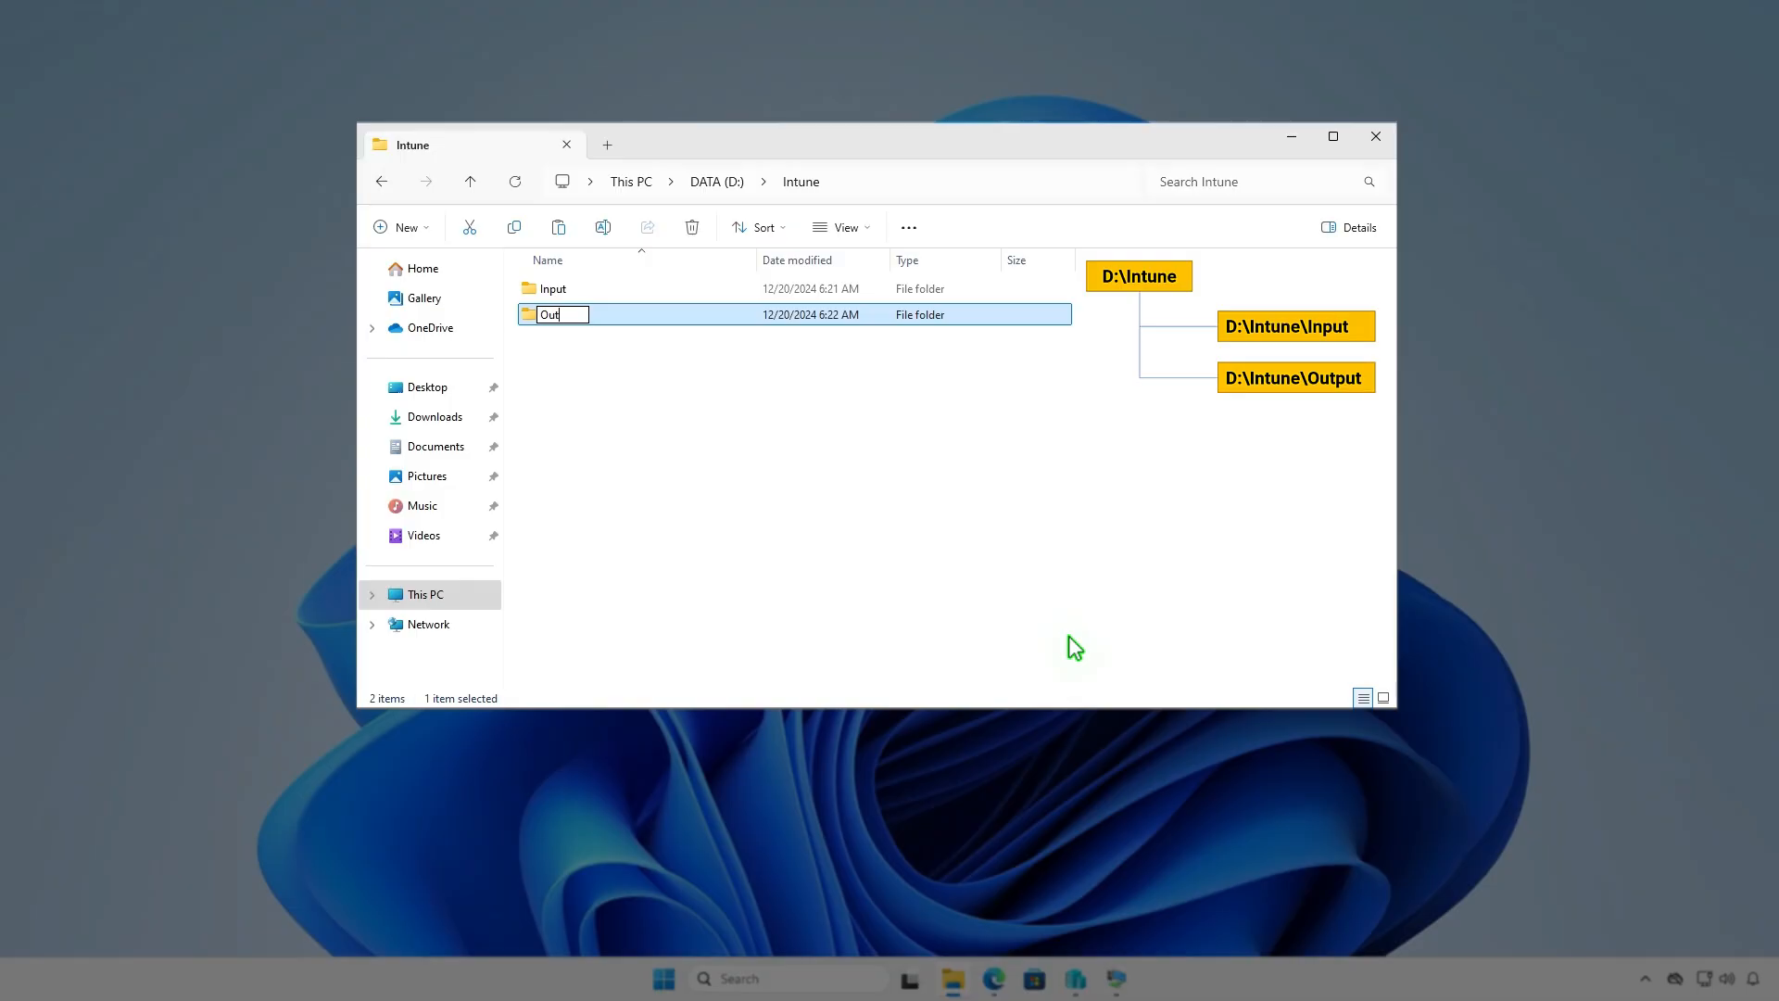
text(put)
click(966, 497)
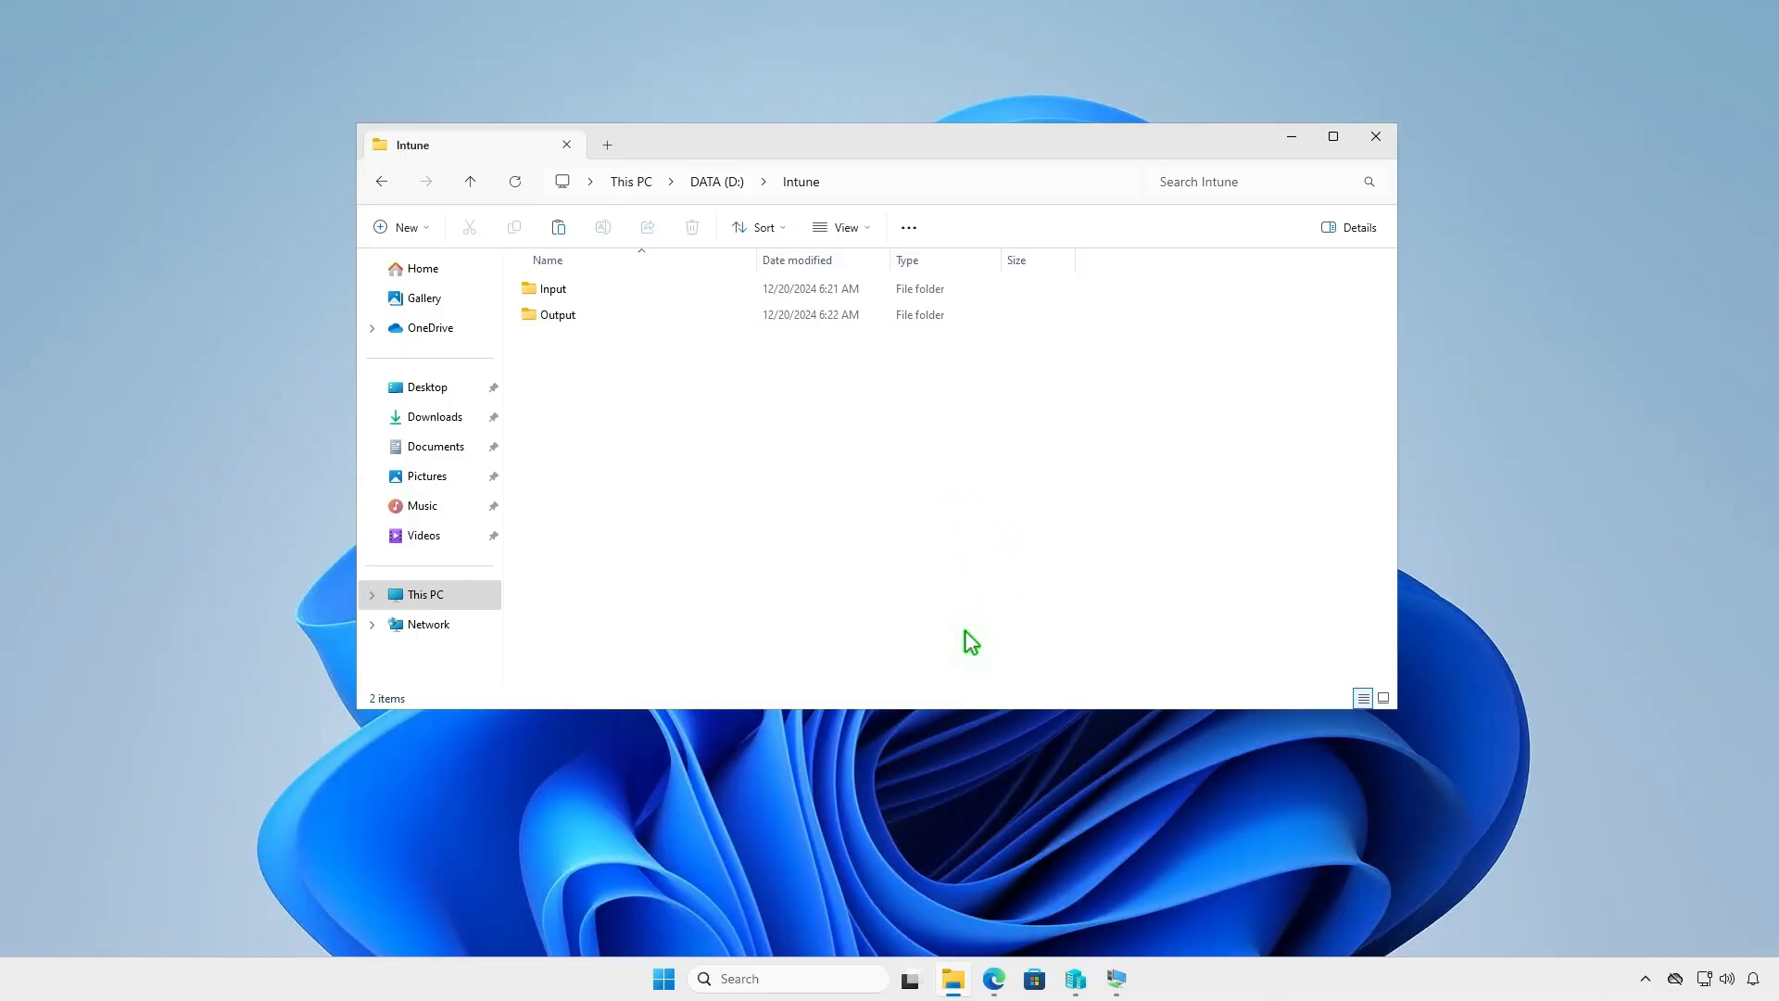
Step: Switch to Edge and download the source code zip of the latest Microsoft Win32 Content Prep Tool release, v1.8.6, from GitHub
click(993, 978)
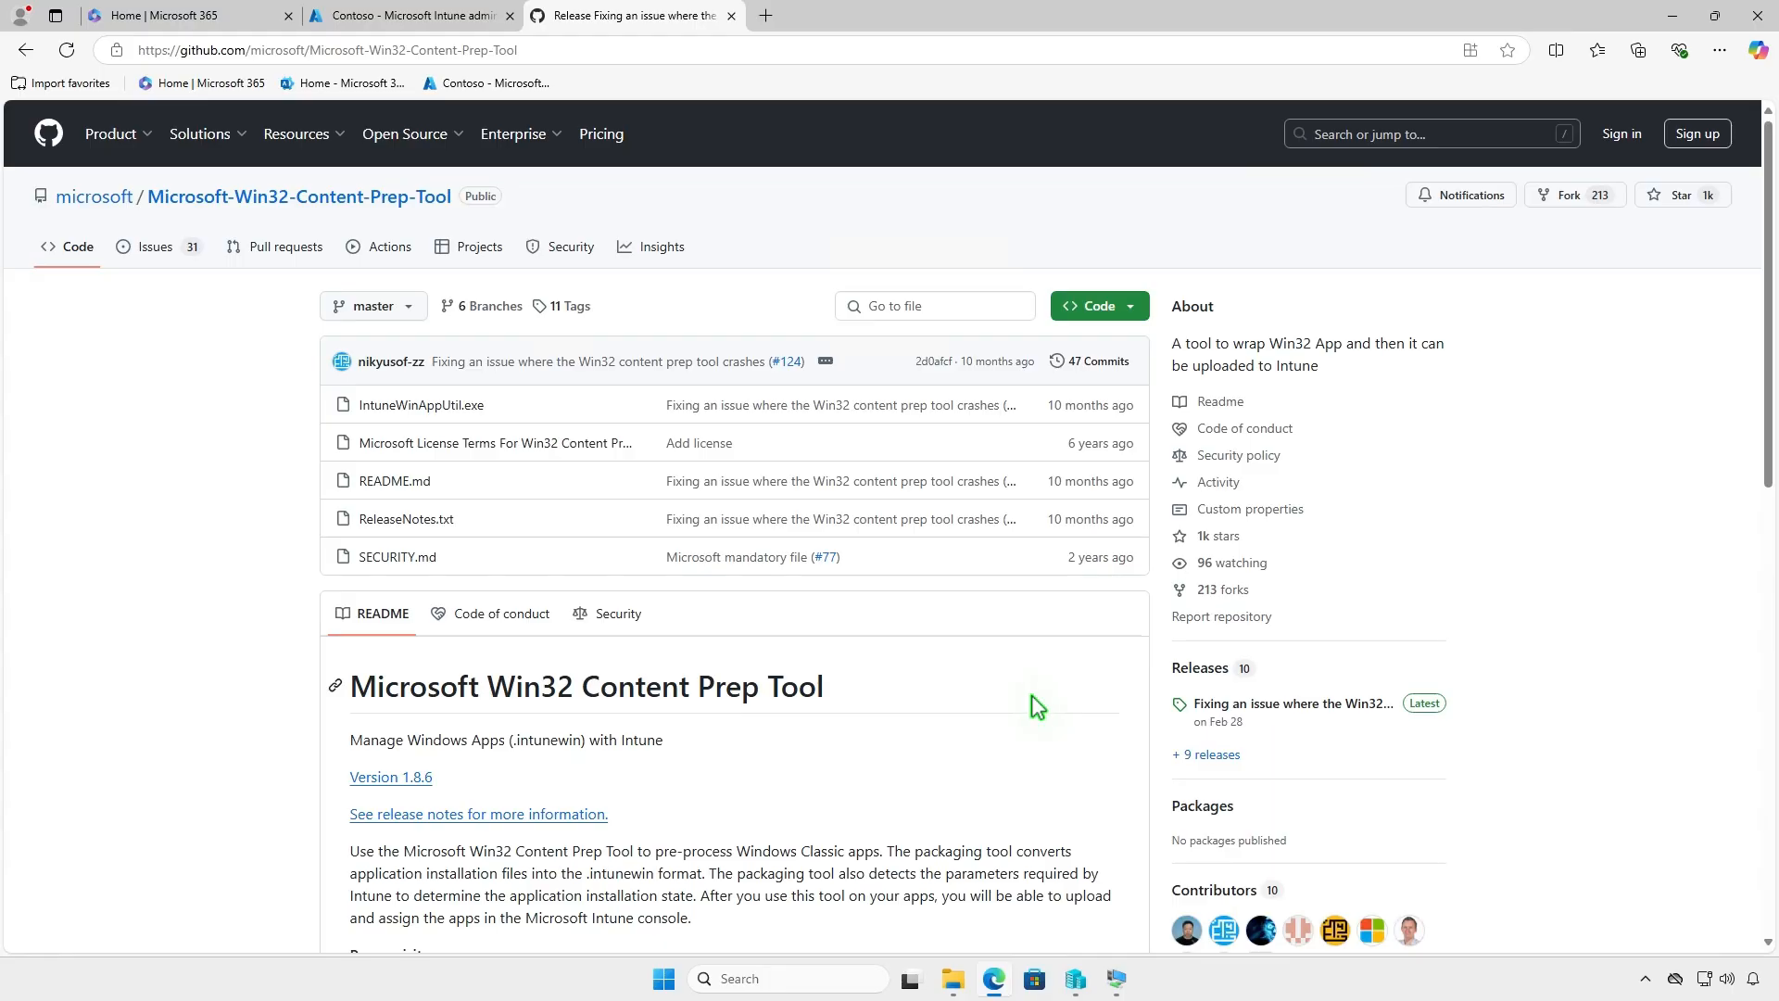
click(1338, 704)
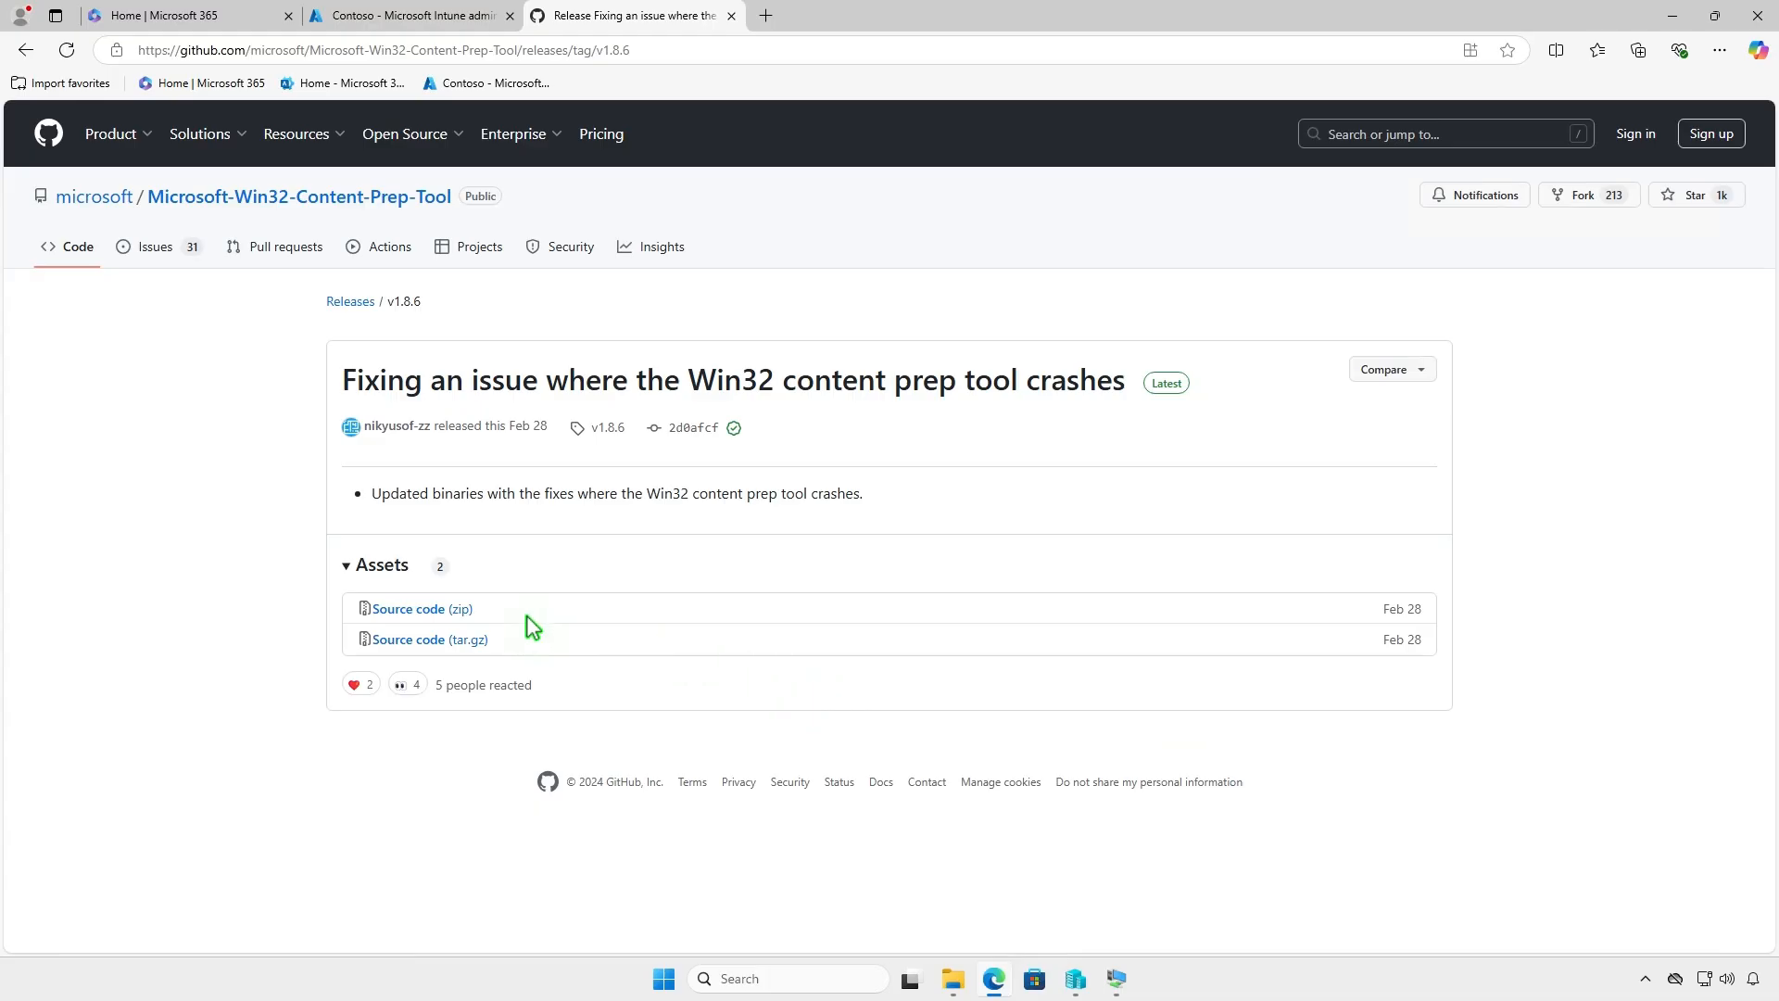
click(464, 609)
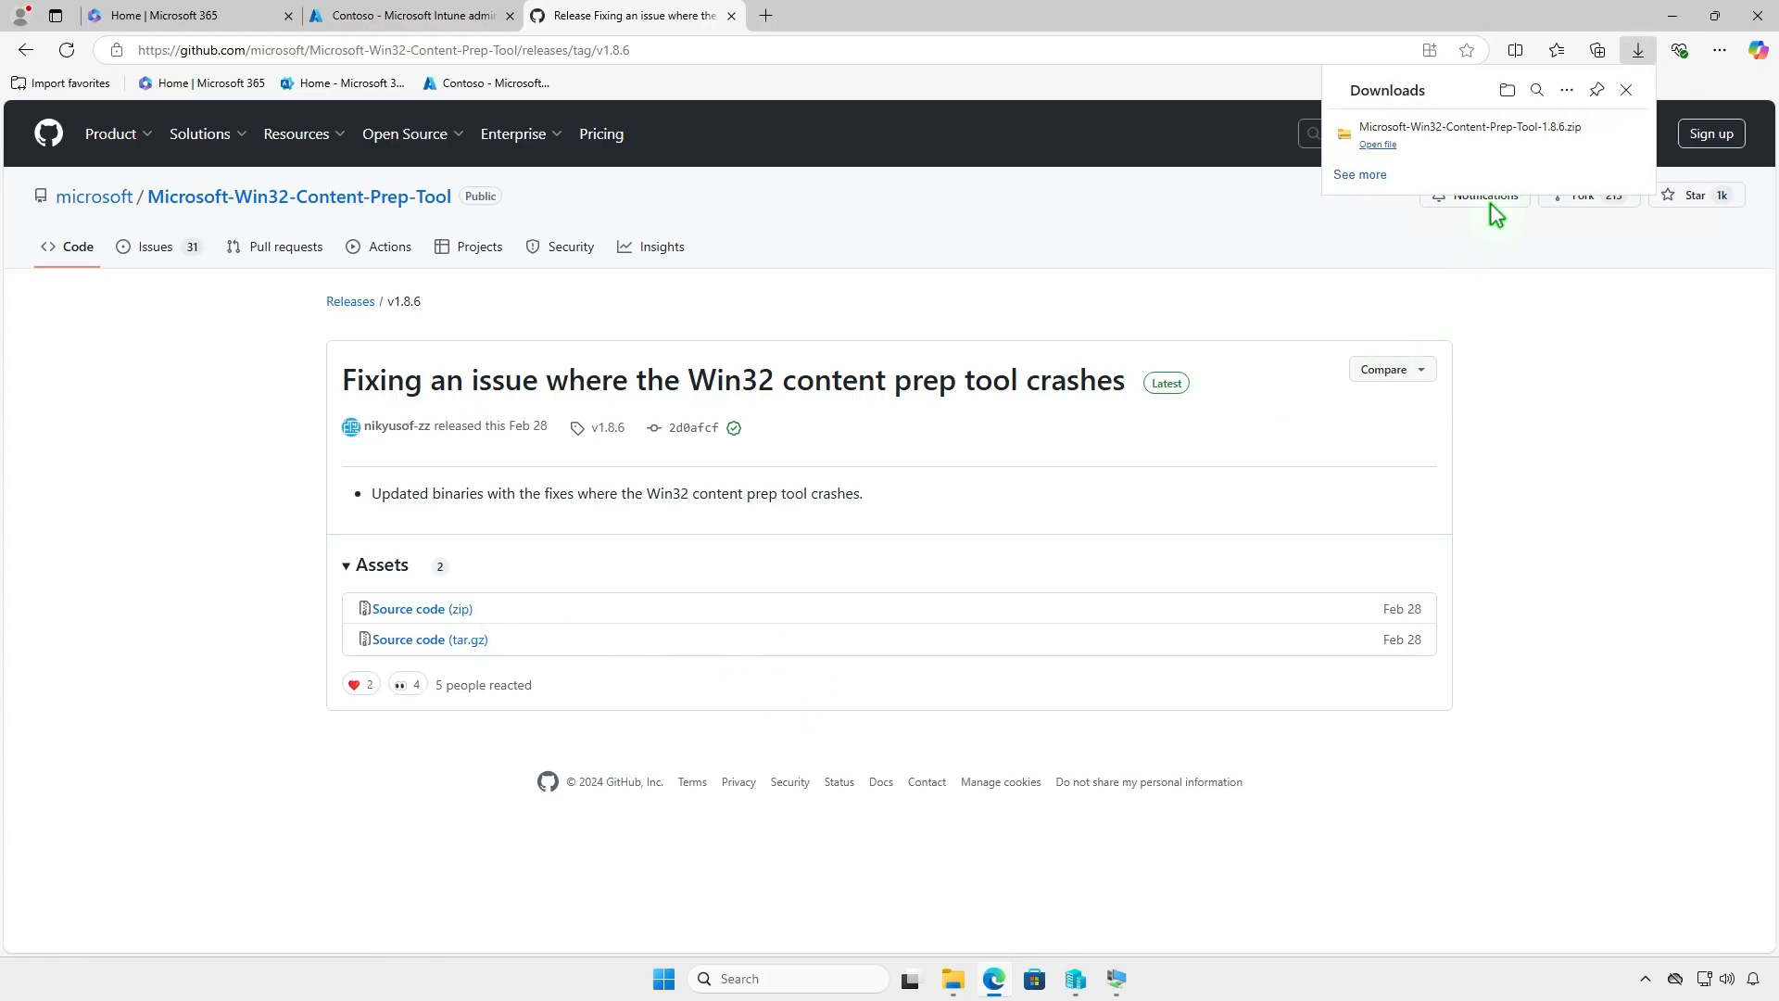
Step: Show the downloaded Microsoft-Win32-Content-Prep-Tool-1.8.6 zip in its folder and extract it to the default destination
click(1570, 134)
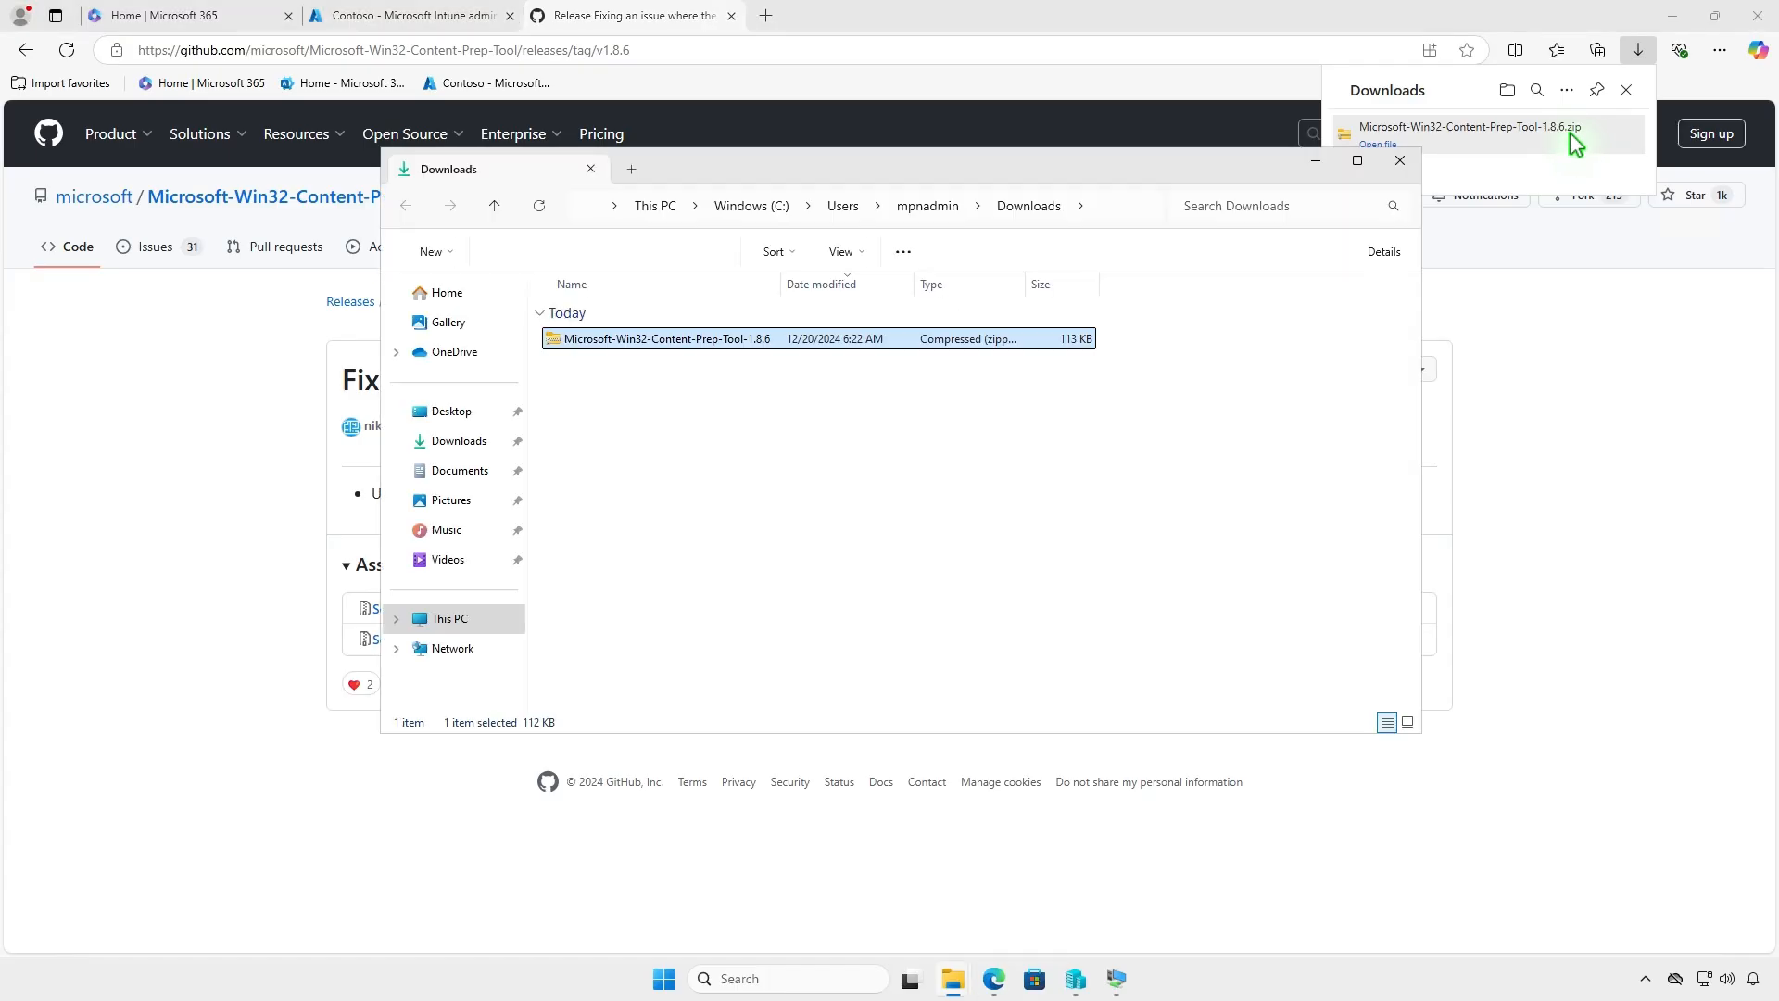
click(1674, 16)
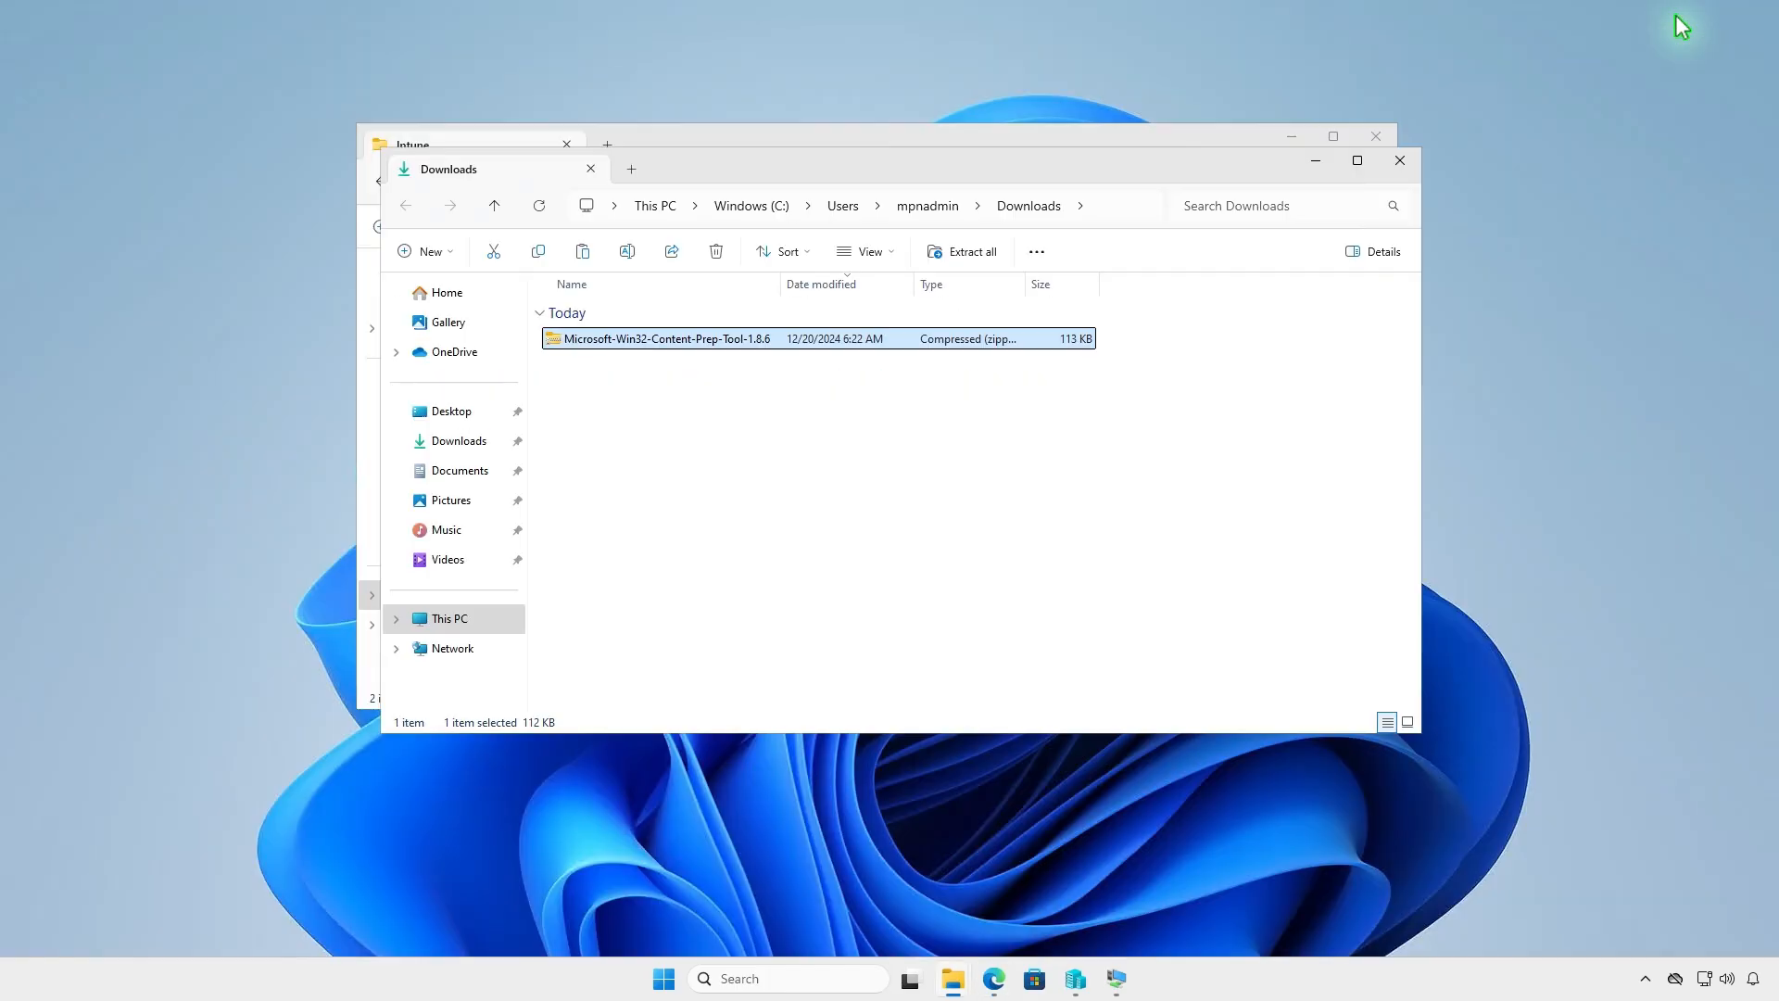
click(971, 256)
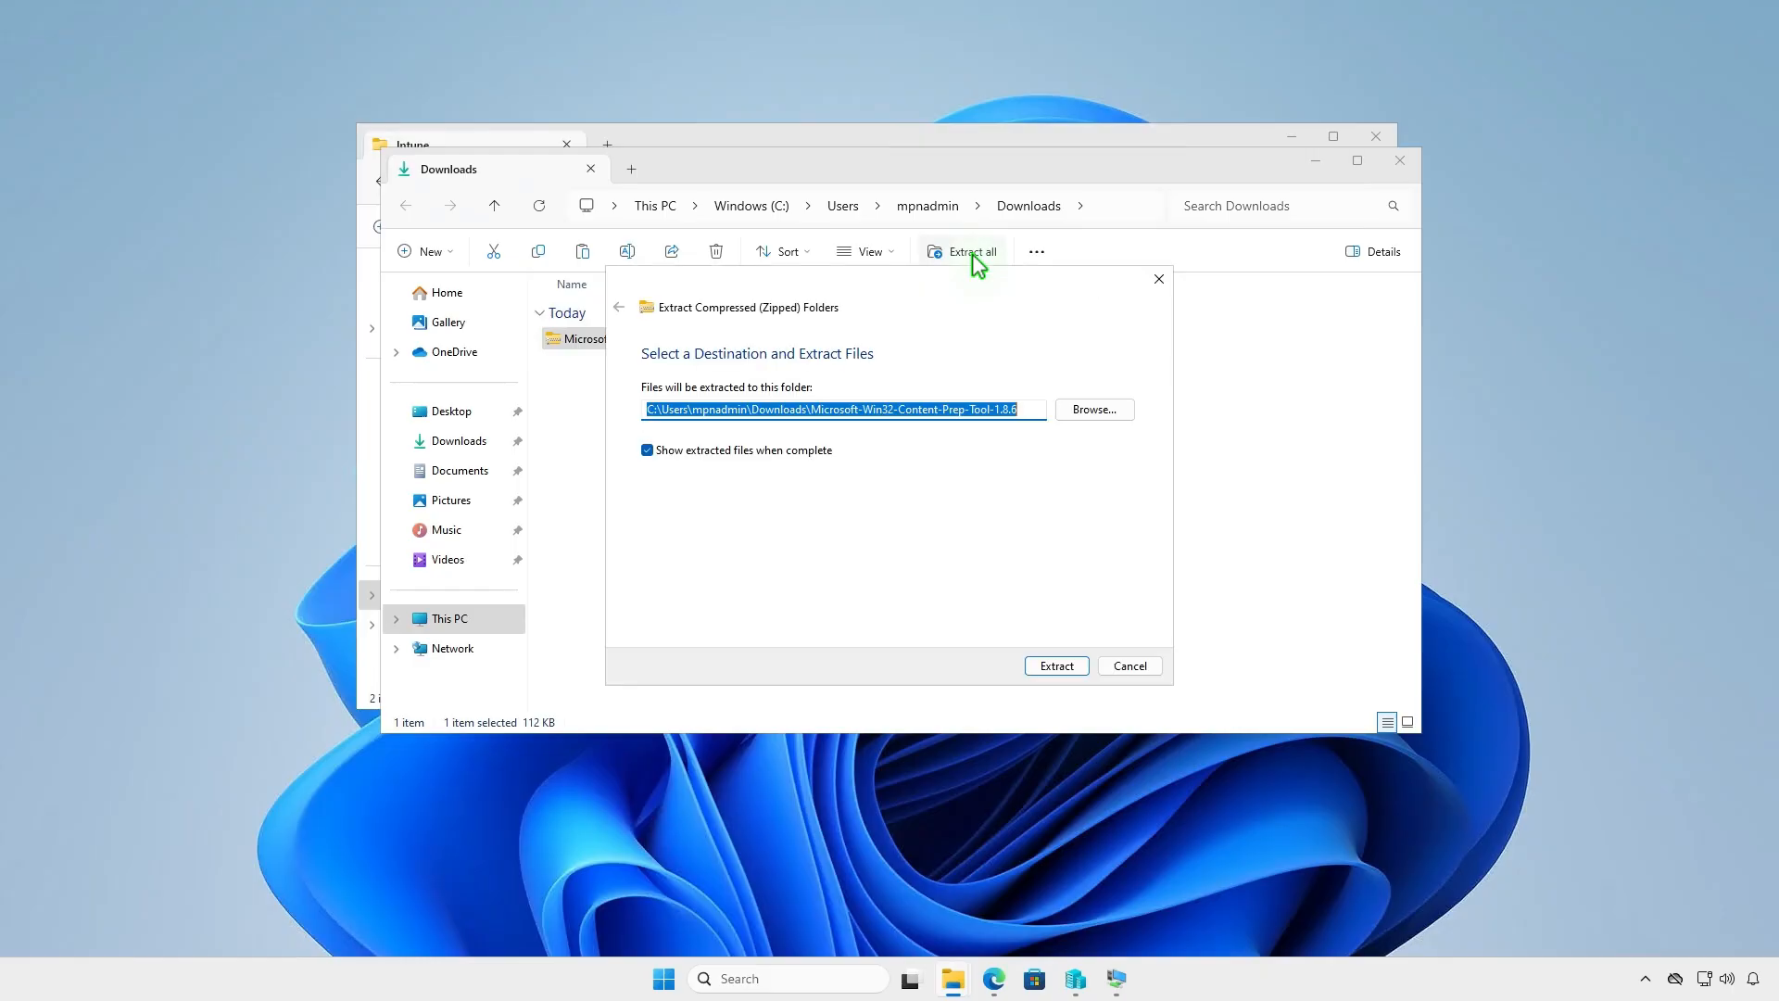
click(1047, 667)
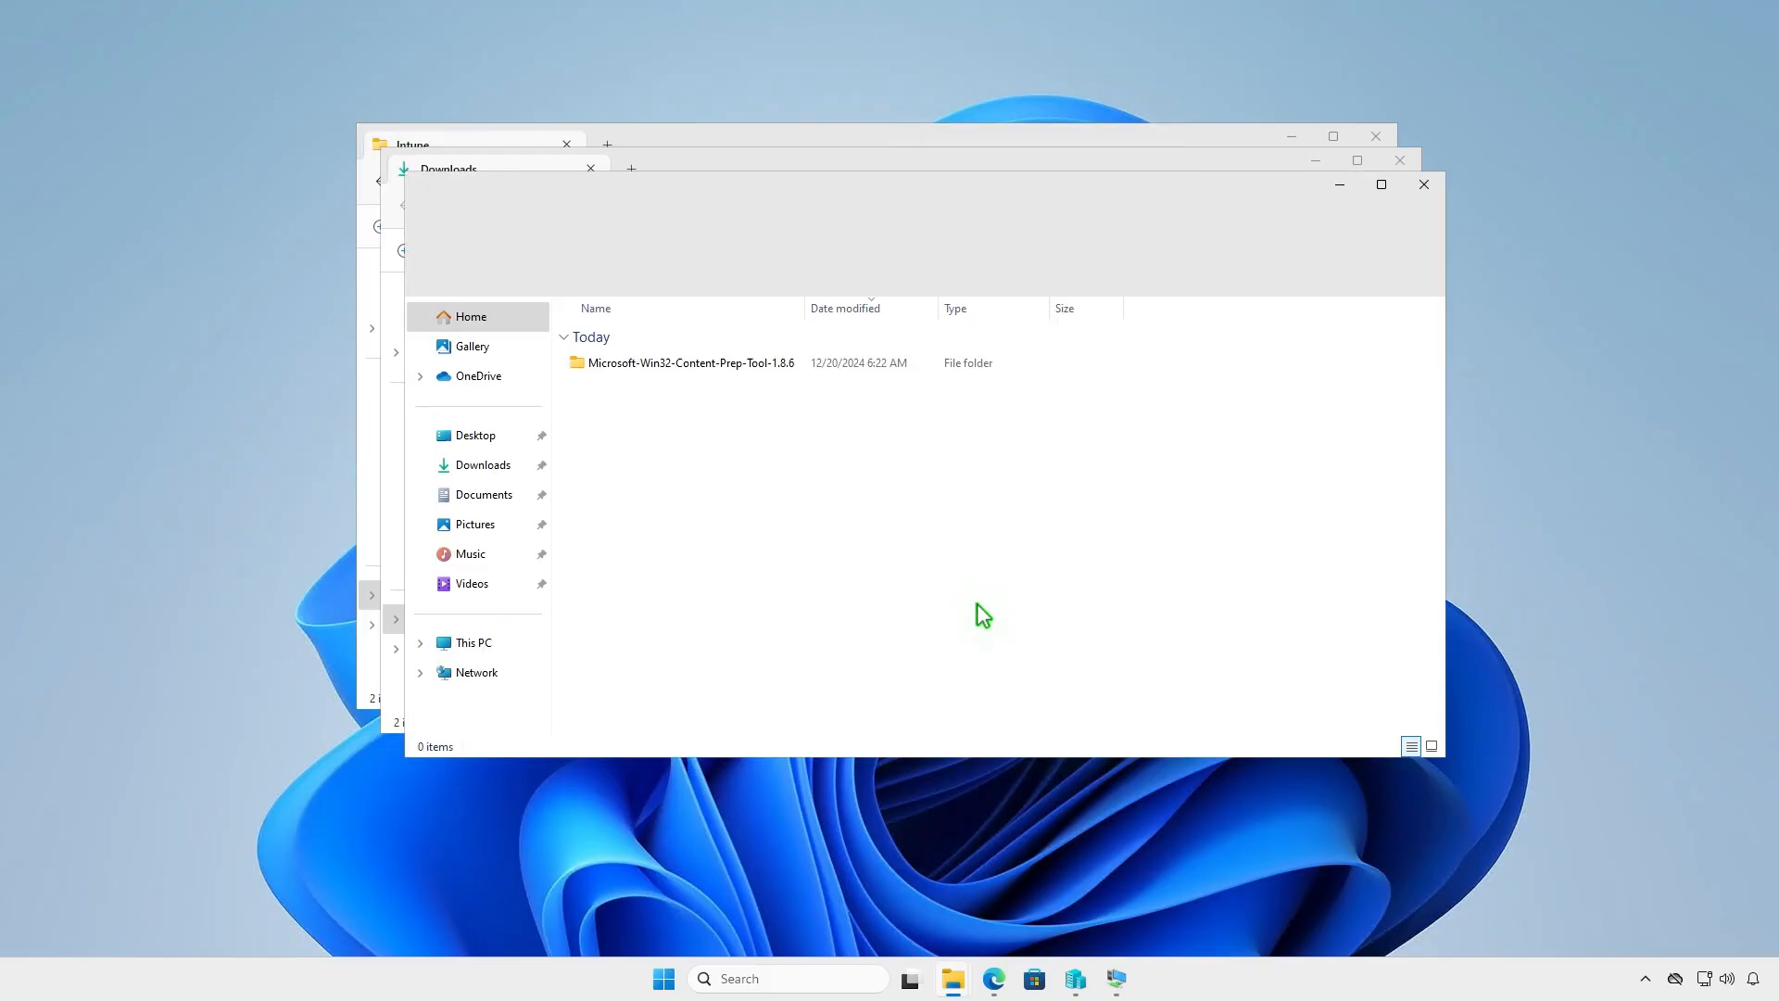
Step: Copy IntuneWinAppUtil from the extracted Microsoft-Win32-Content-Prep-Tool-1.8.6 folder into D:\Intune, closing the two Downloads windows
double_click(794, 364)
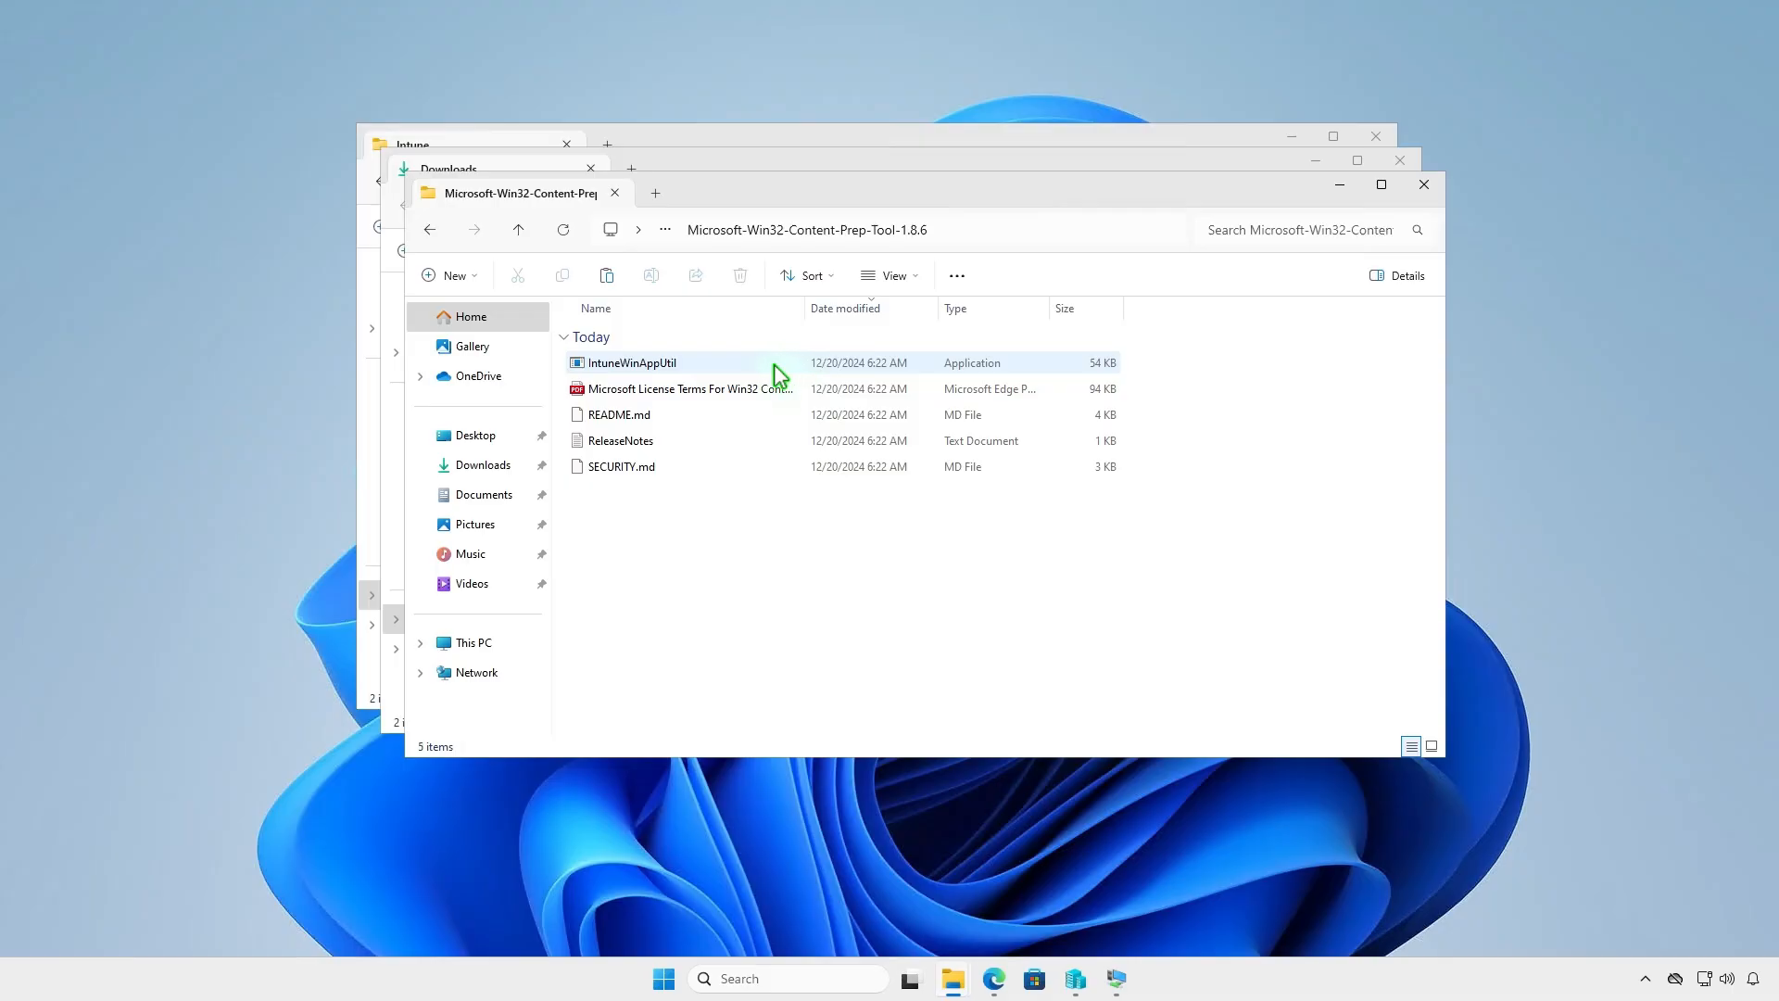
click(710, 360)
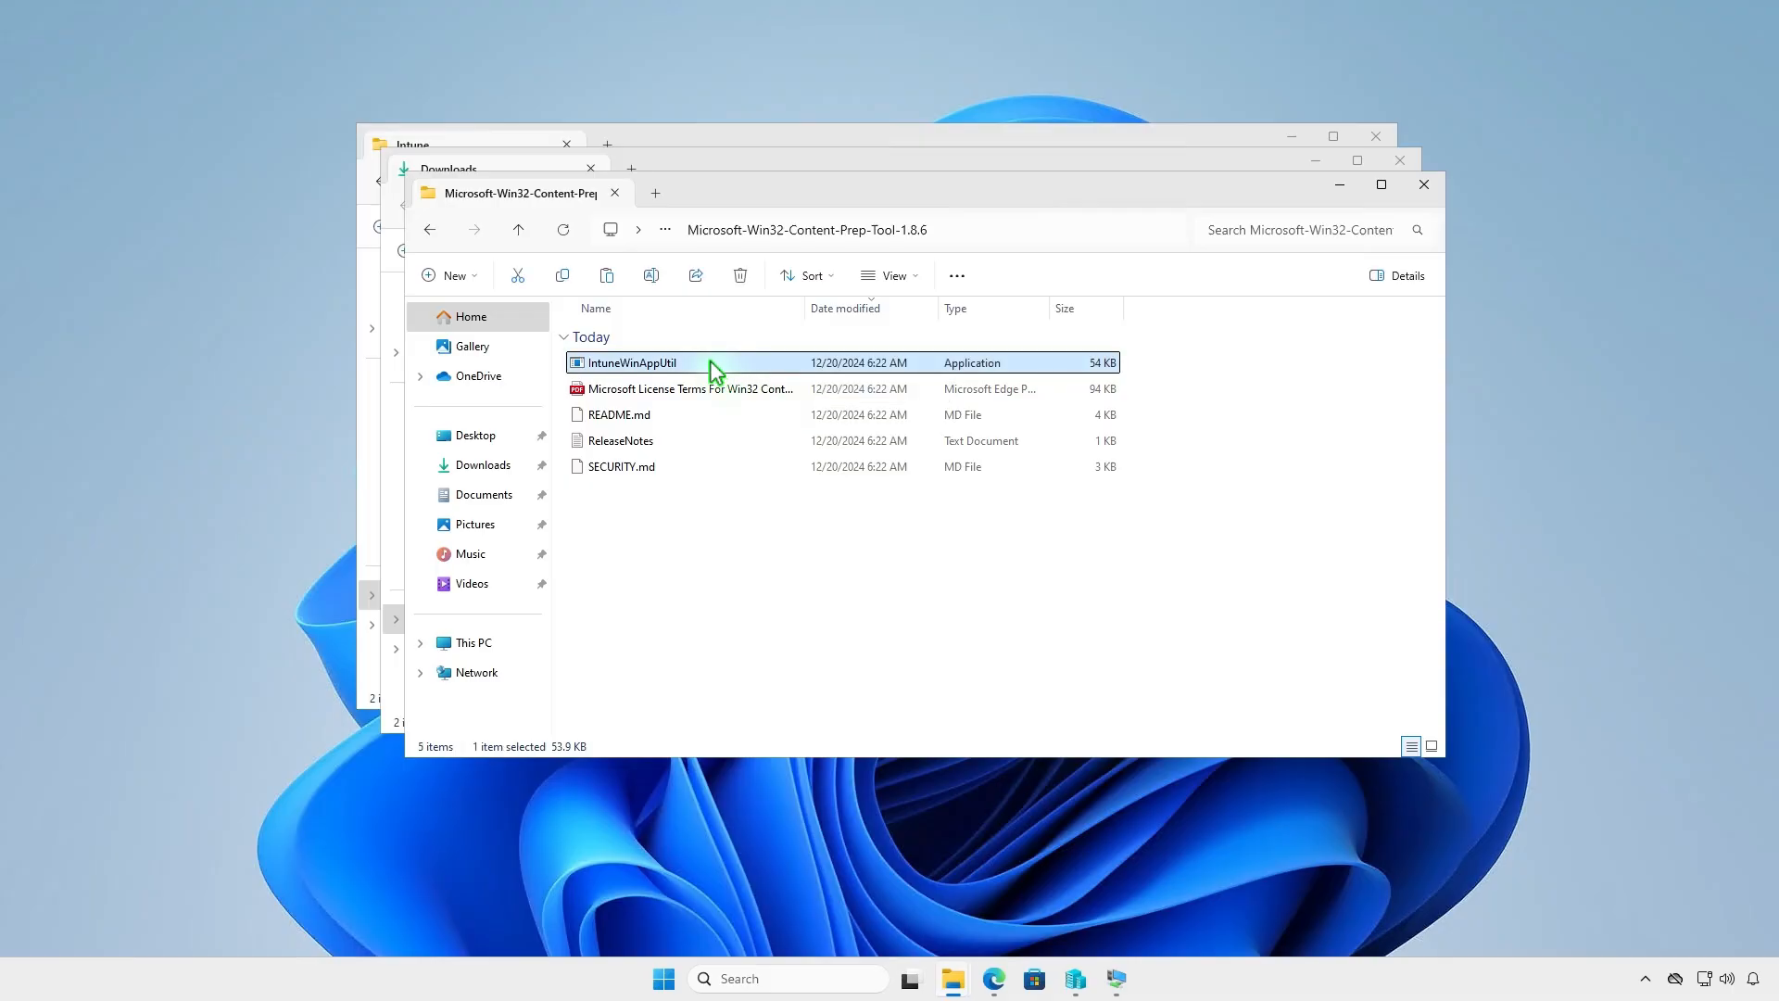
right_click(710, 361)
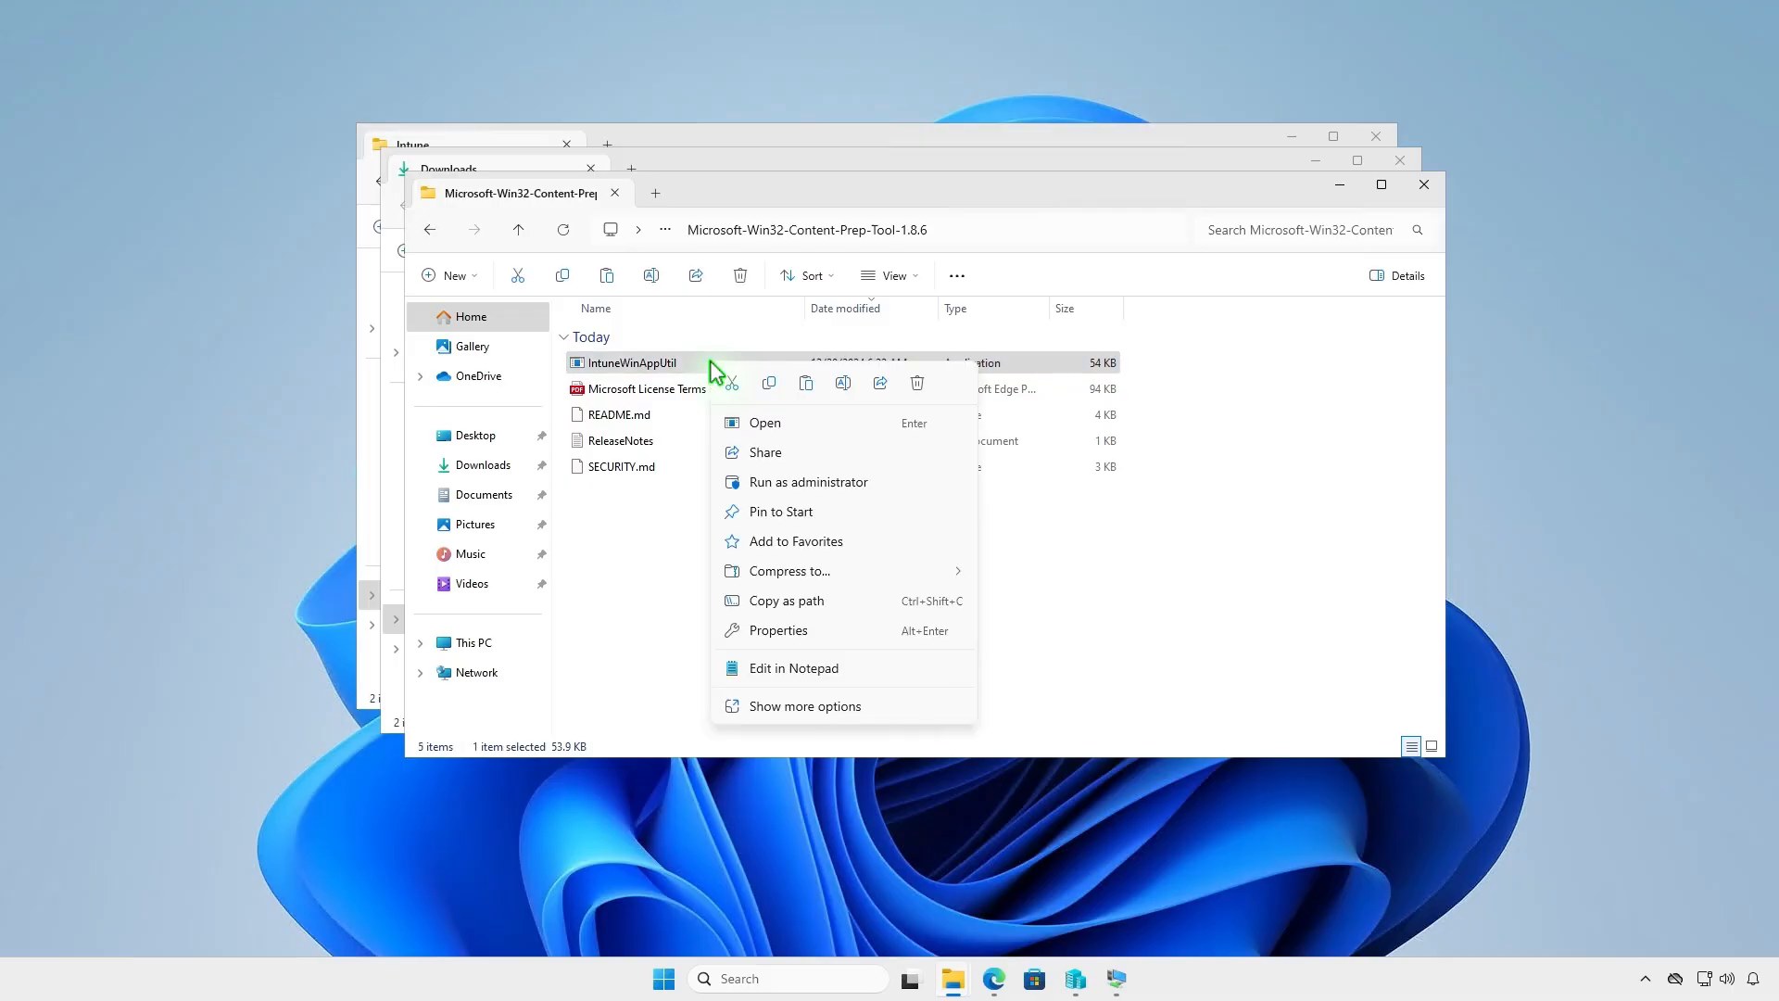
click(769, 385)
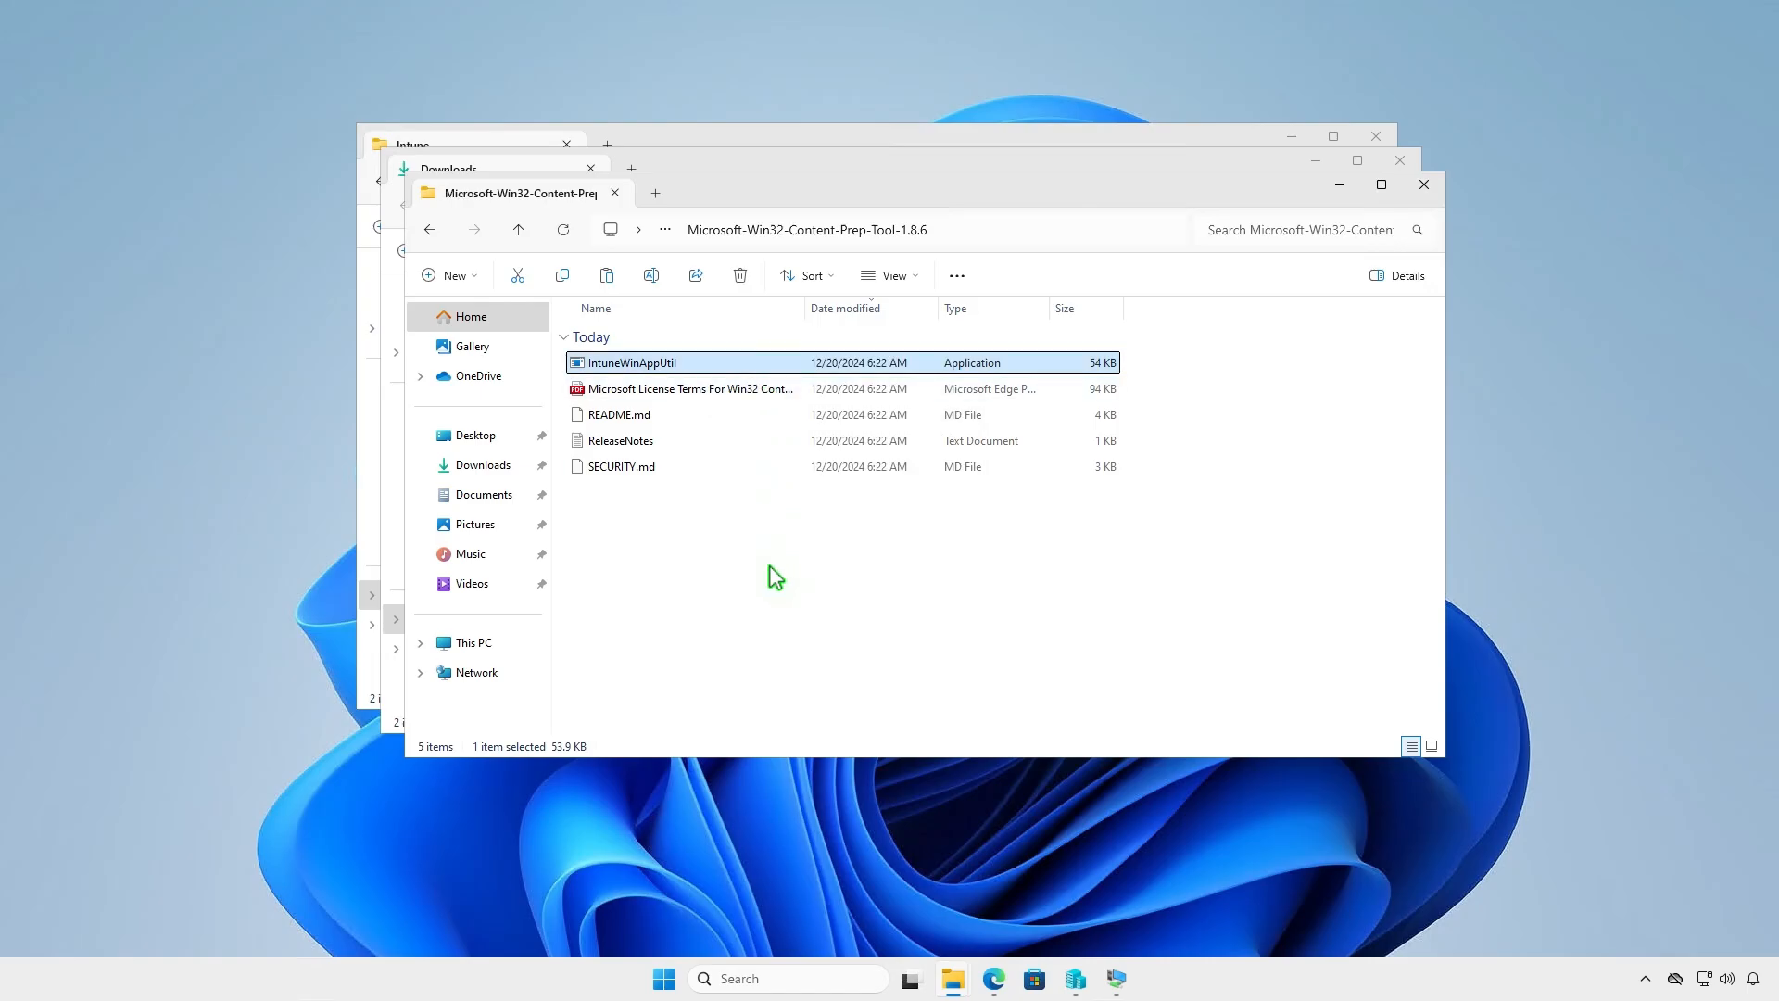
click(1422, 183)
click(1400, 163)
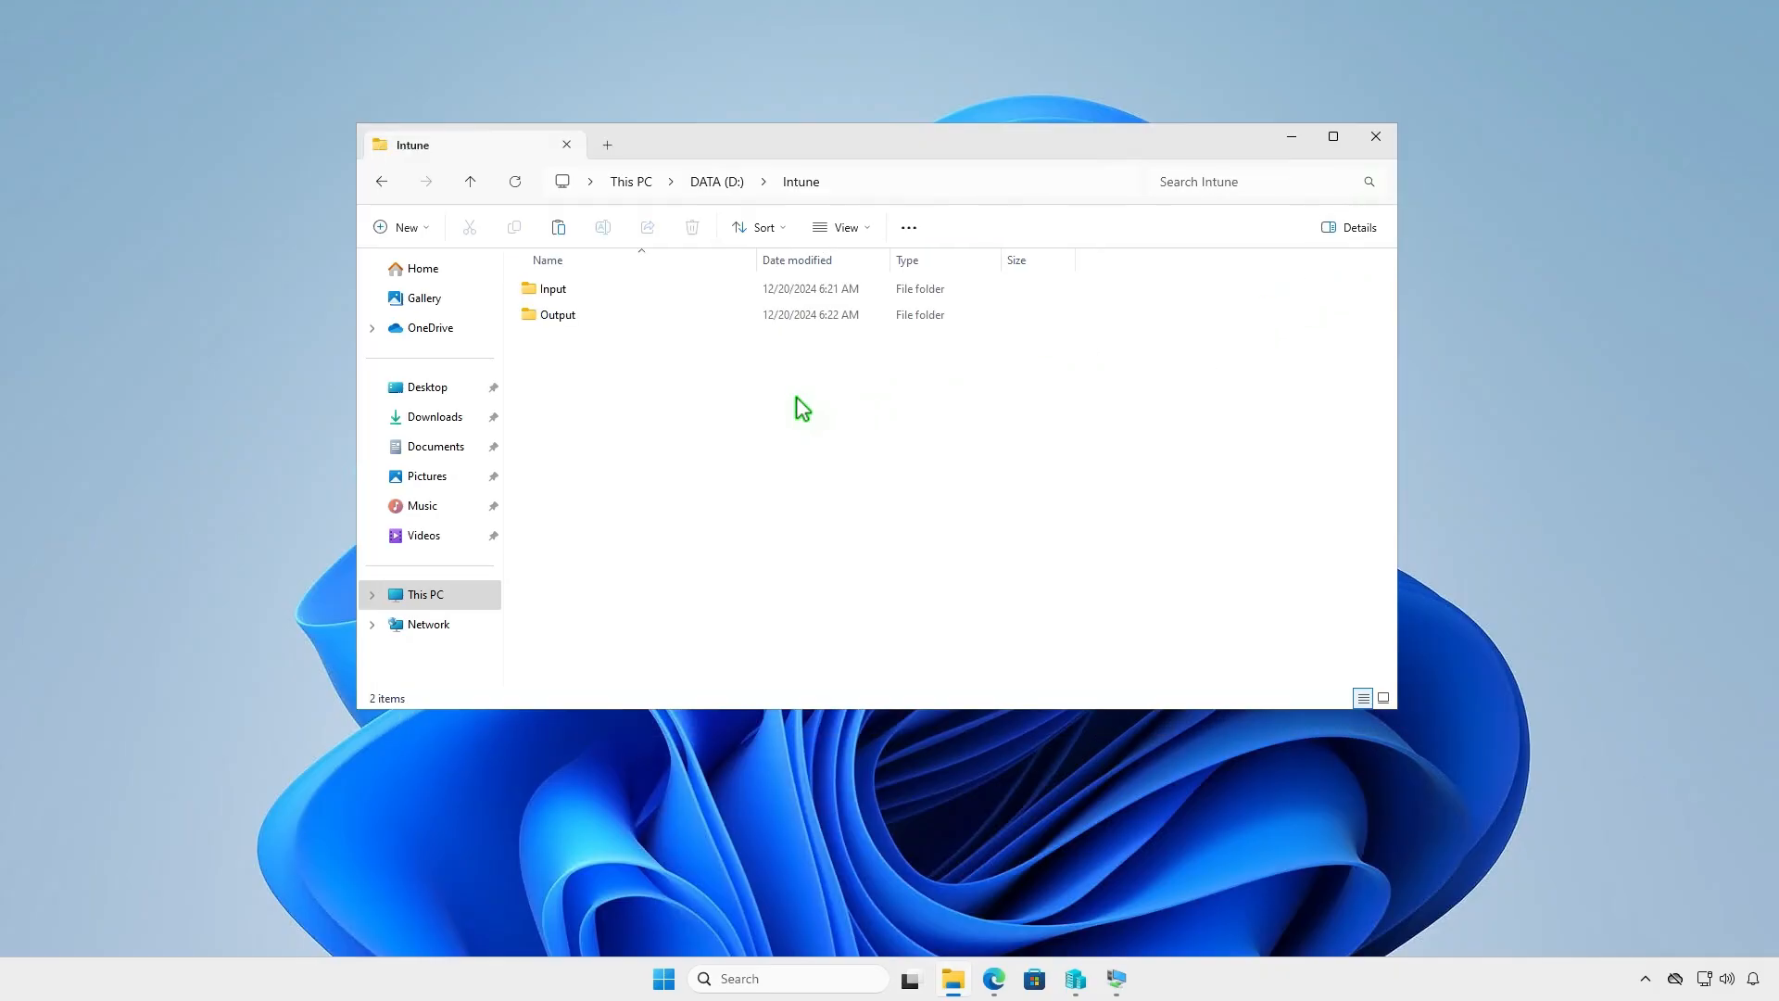
right_click(637, 398)
click(661, 428)
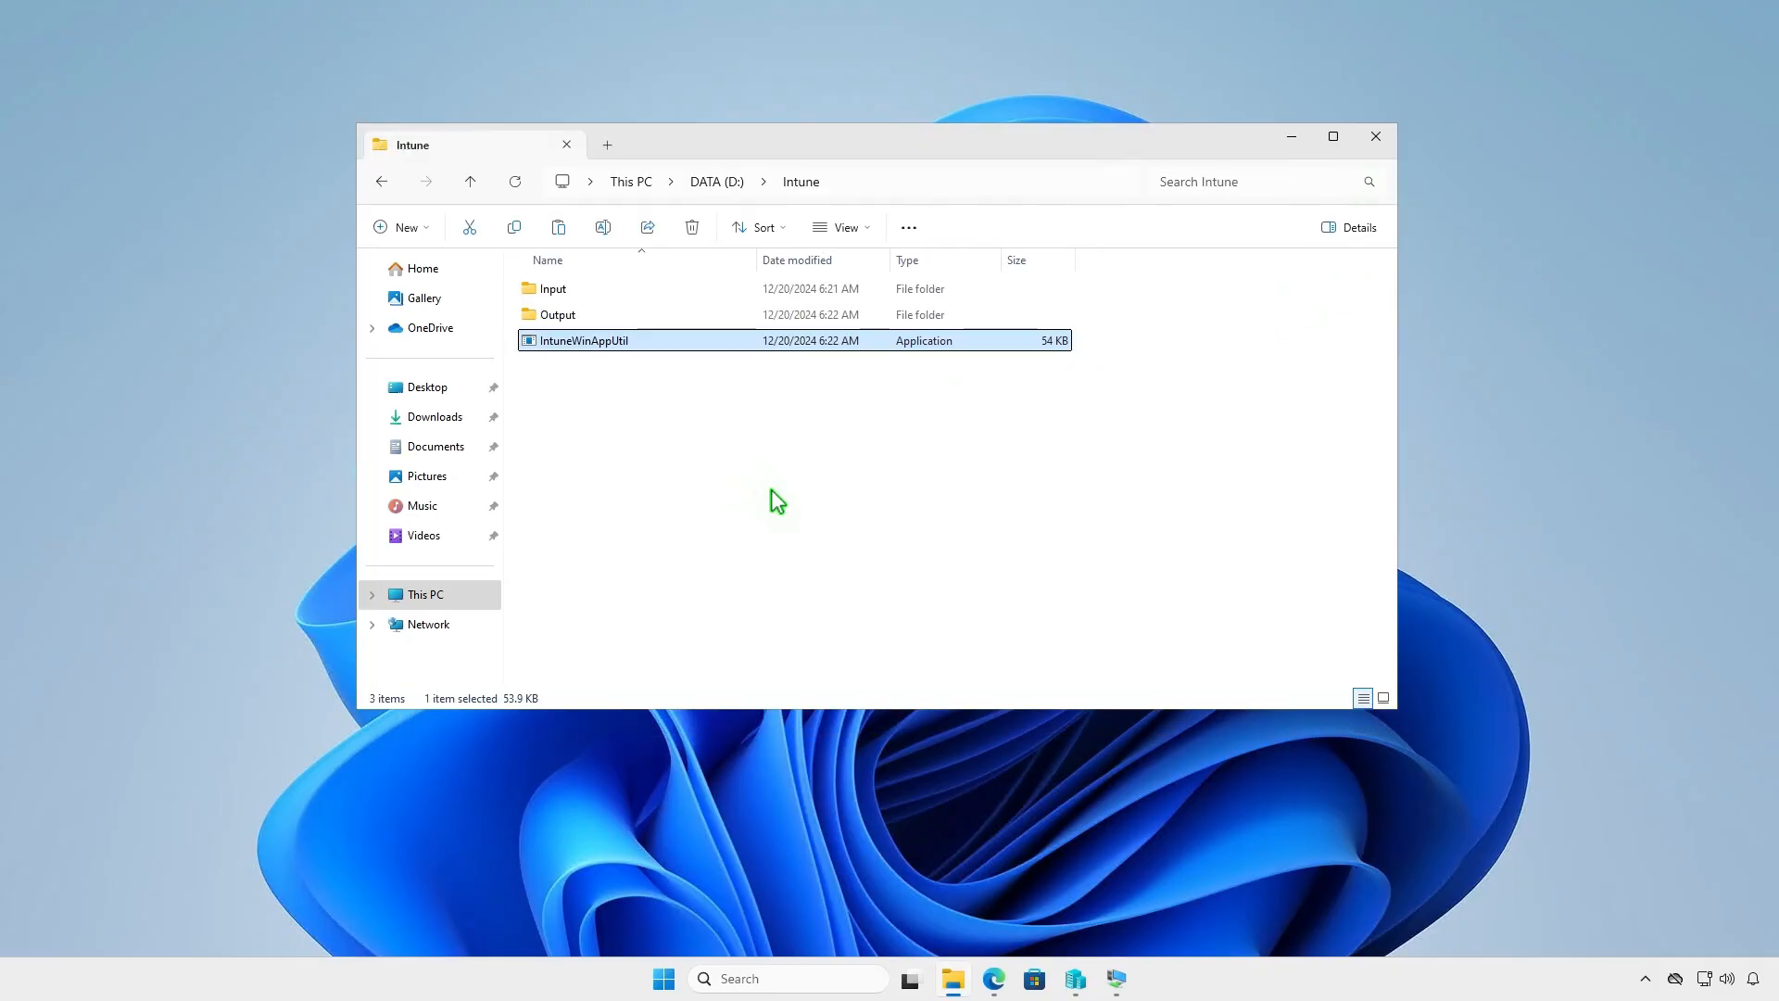
click(771, 492)
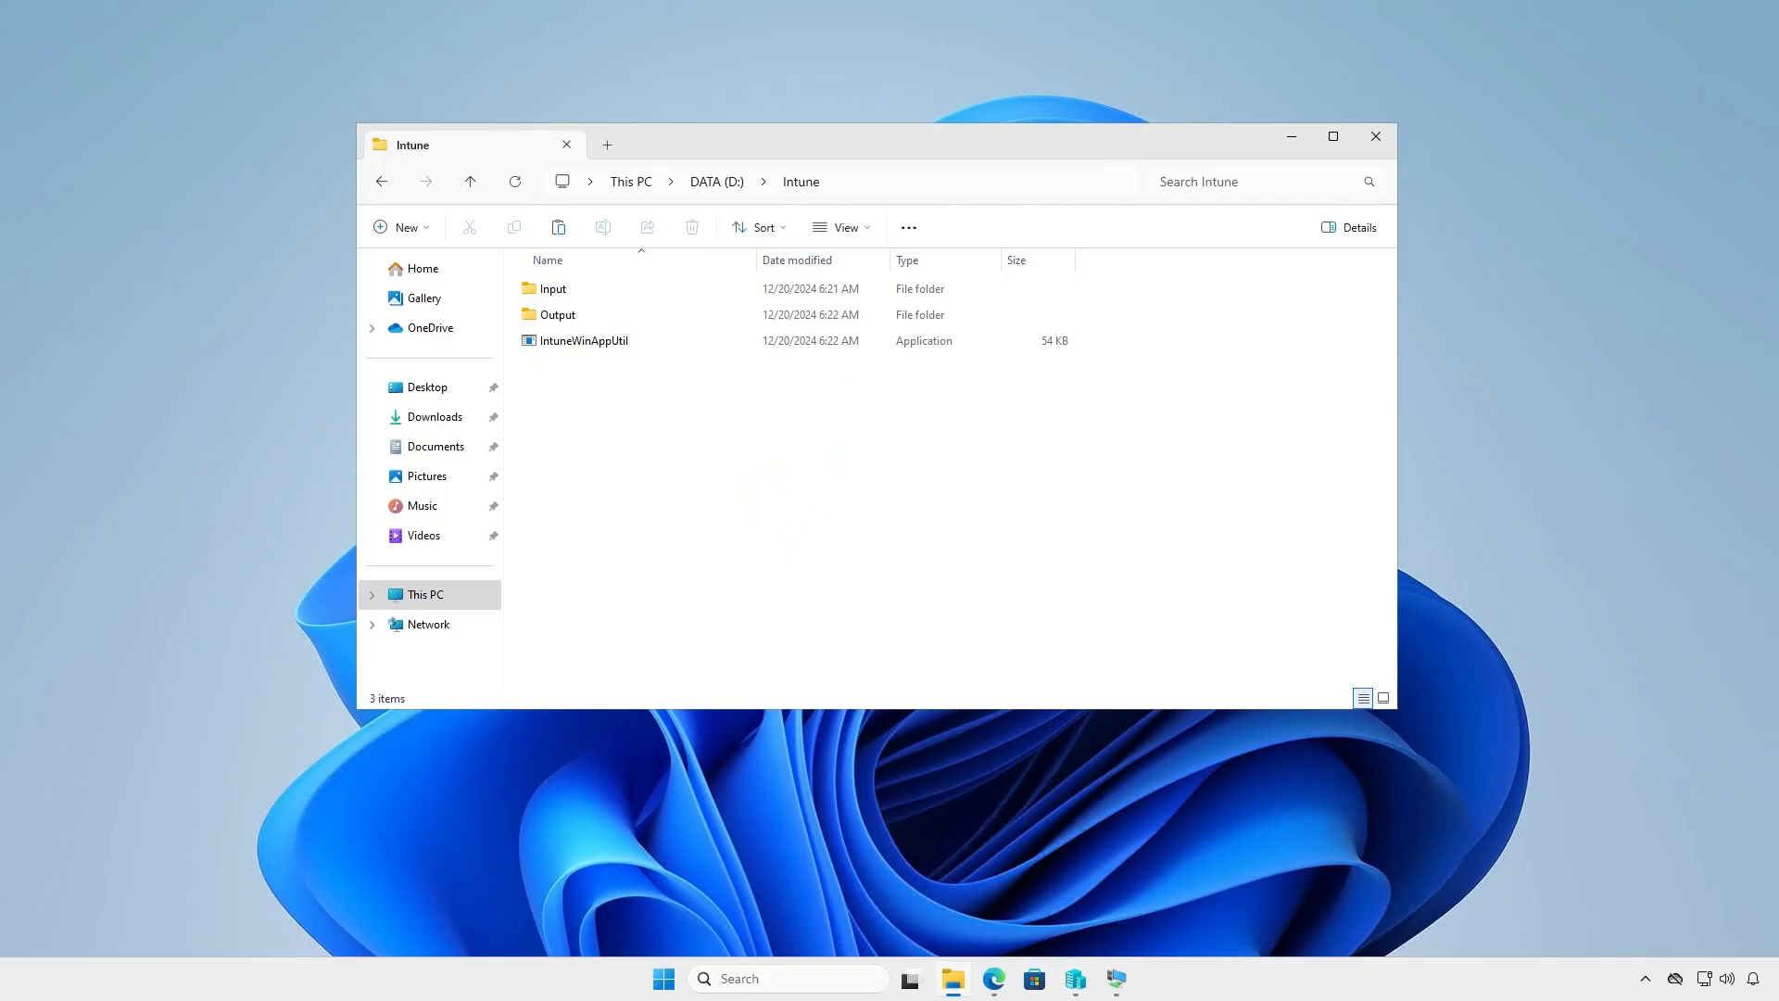
Step: Minimize the Intune folder window and copy everything in Downloads\Autodesk\Vehicle Tracking 2026 - (EN)
click(1292, 136)
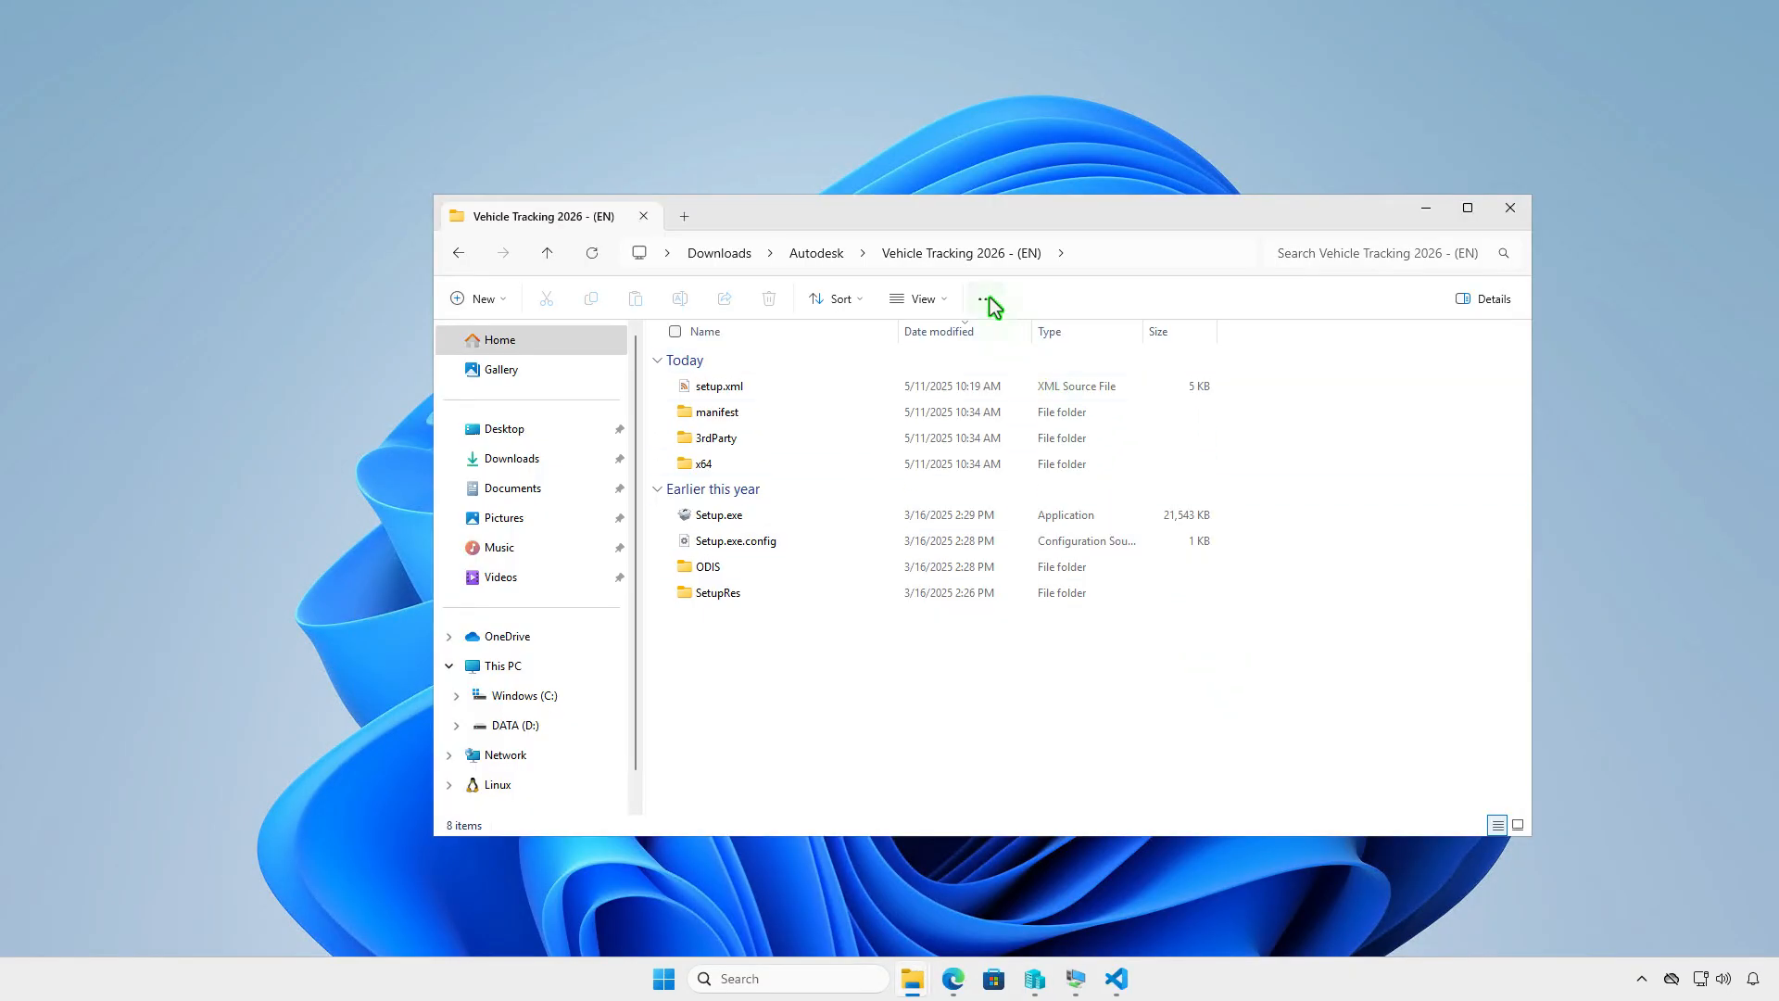
click(986, 299)
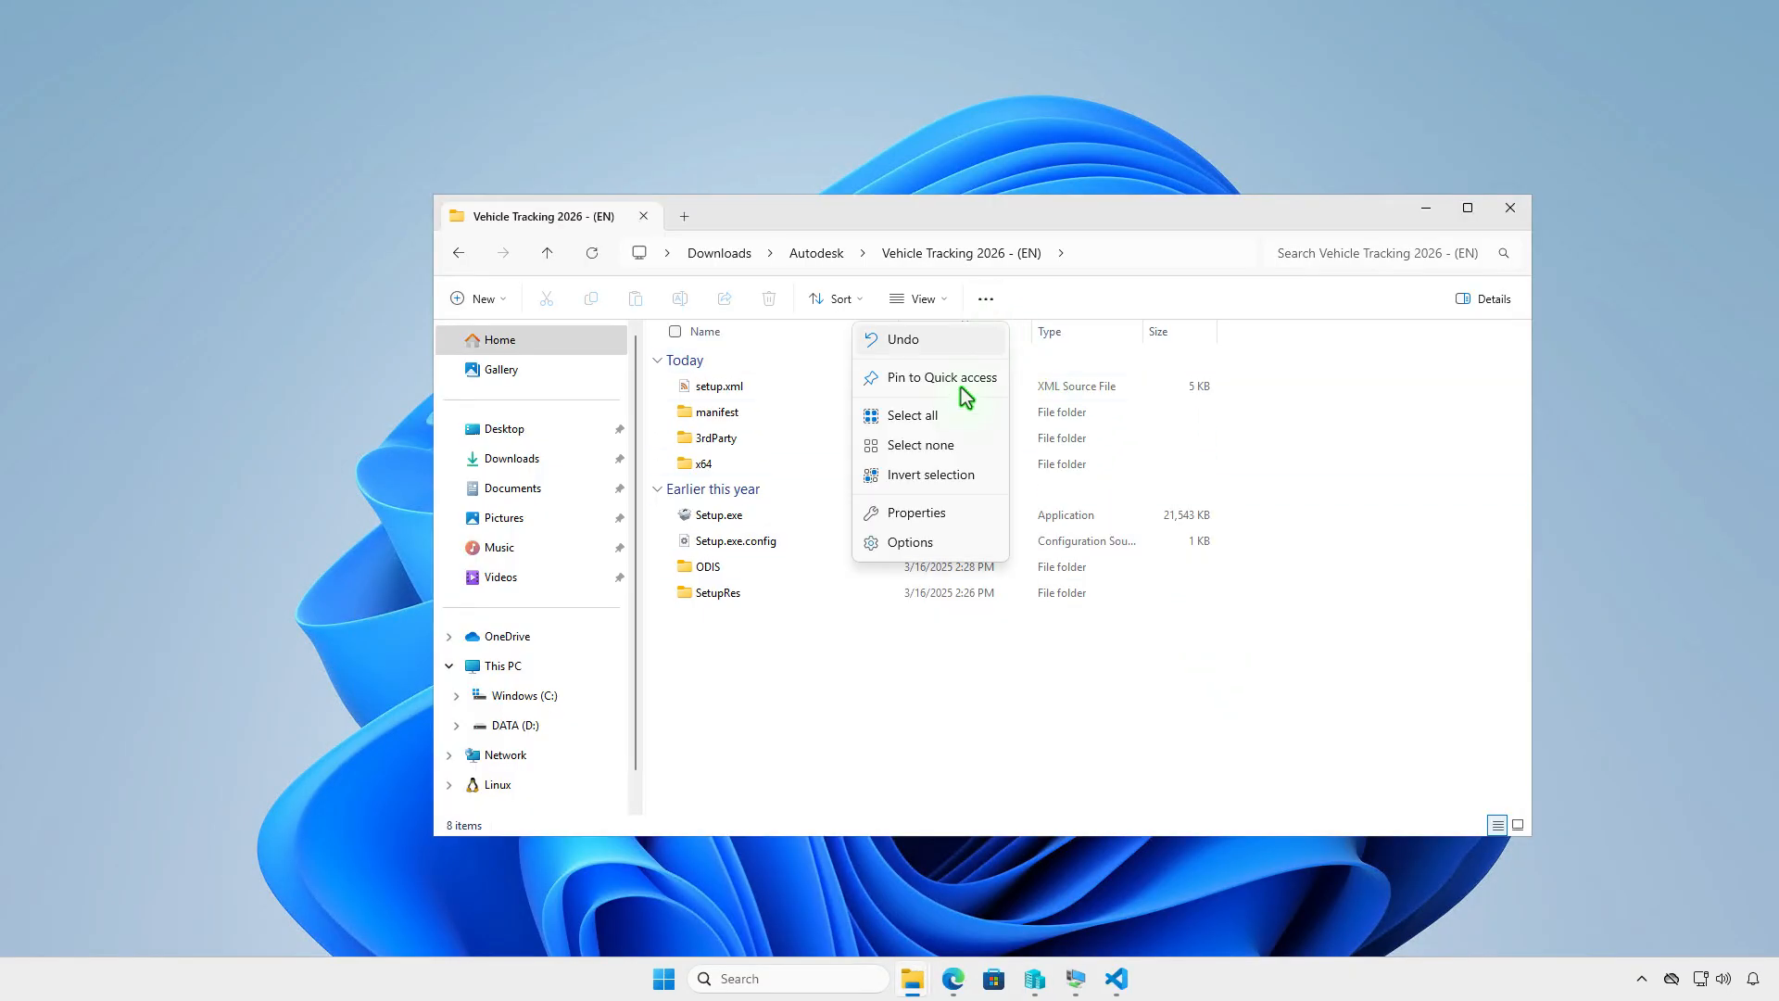
click(952, 414)
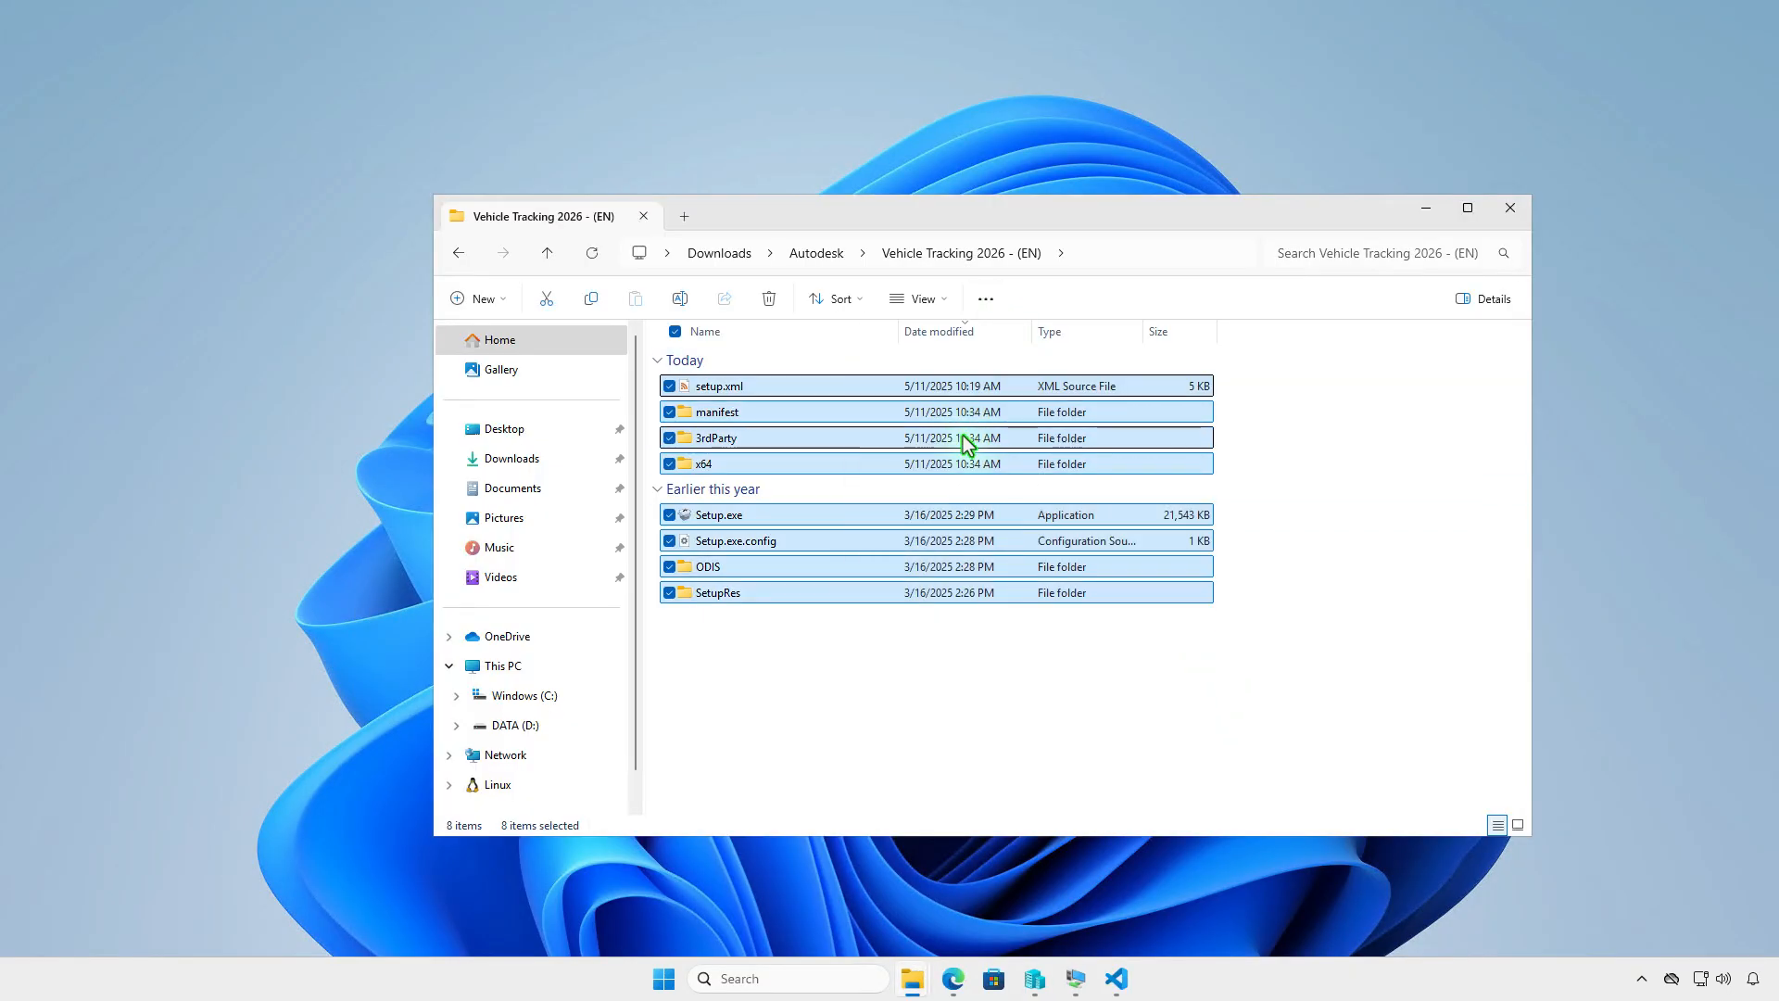
right_click(1029, 441)
click(1112, 480)
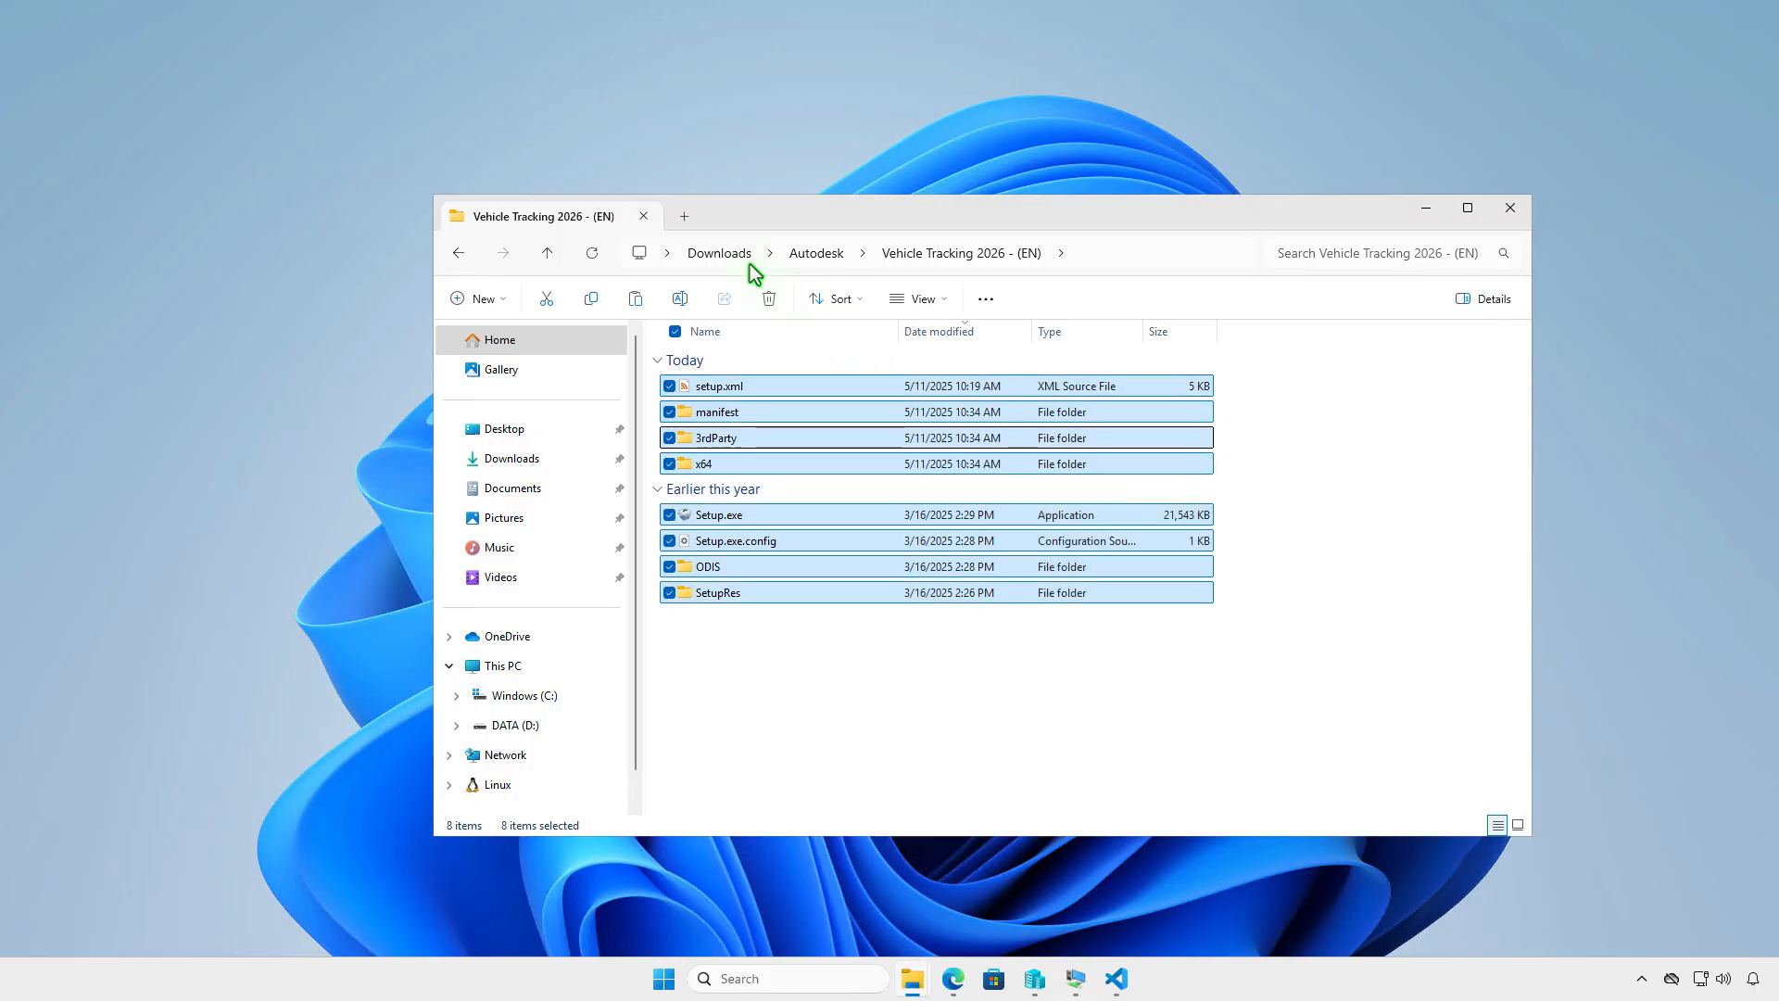
Step: Paste the copied Vehicle Tracking installer files into D:\Intune\Input, using a new File Explorer tab
click(684, 216)
double_click(1019, 382)
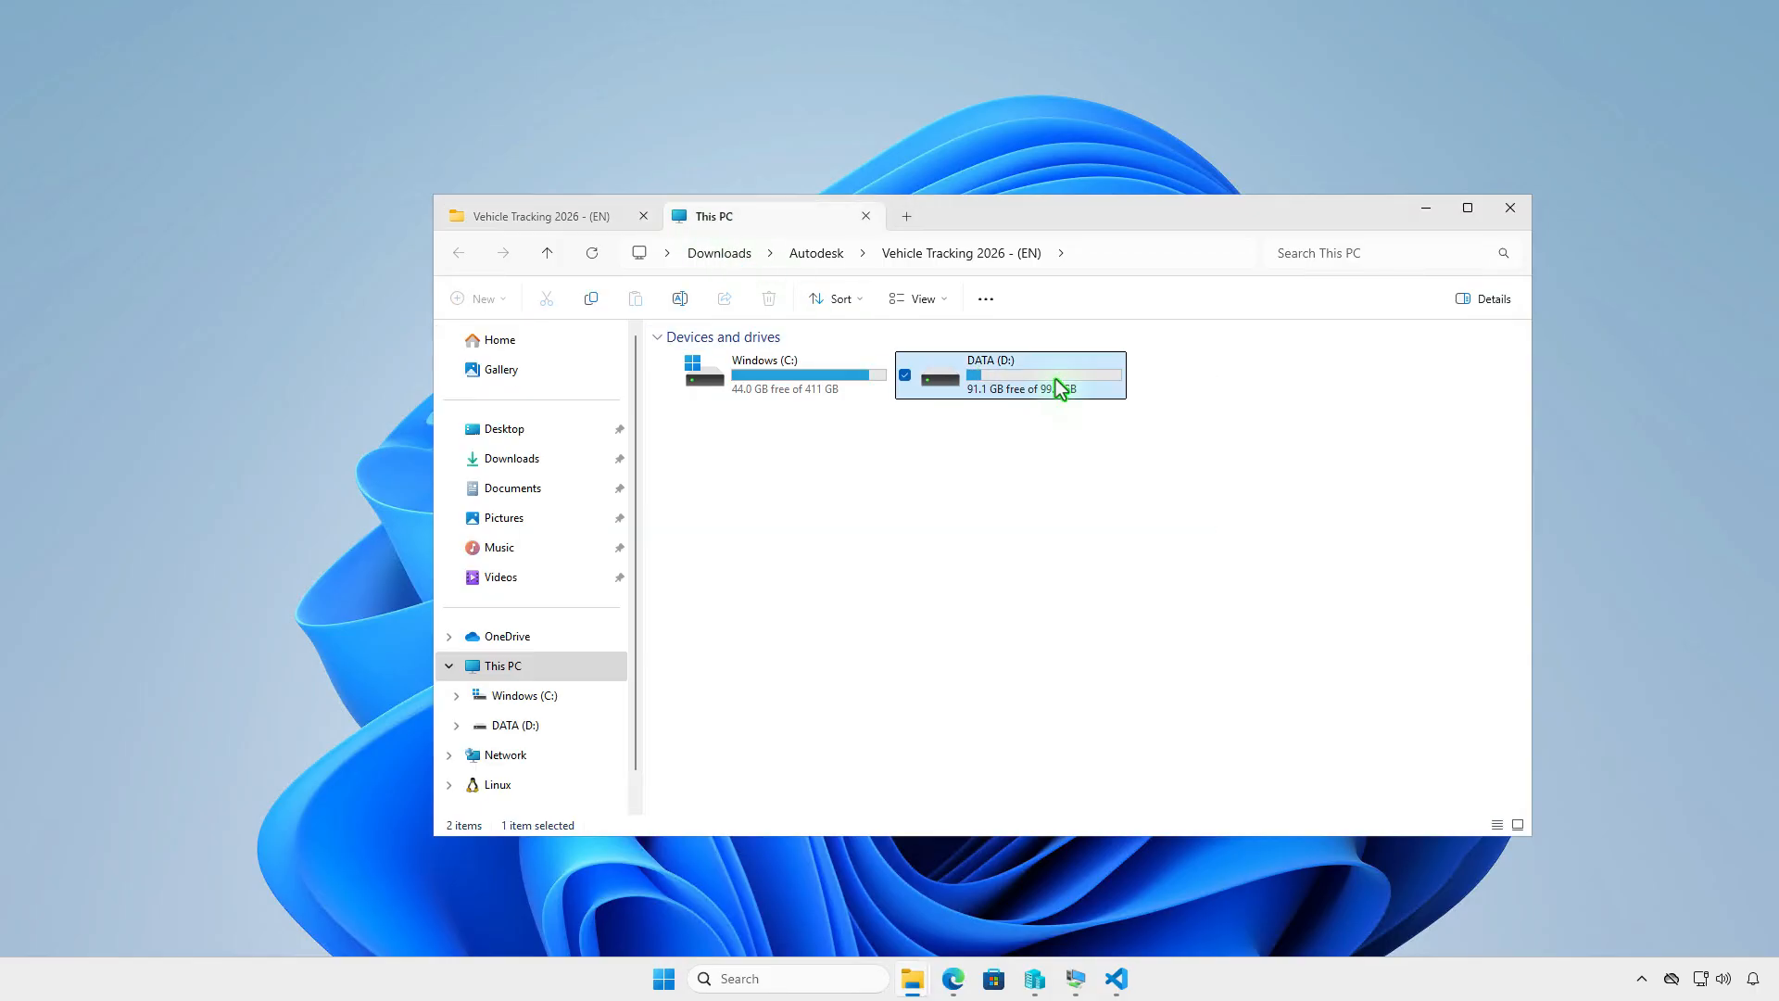
double_click(787, 365)
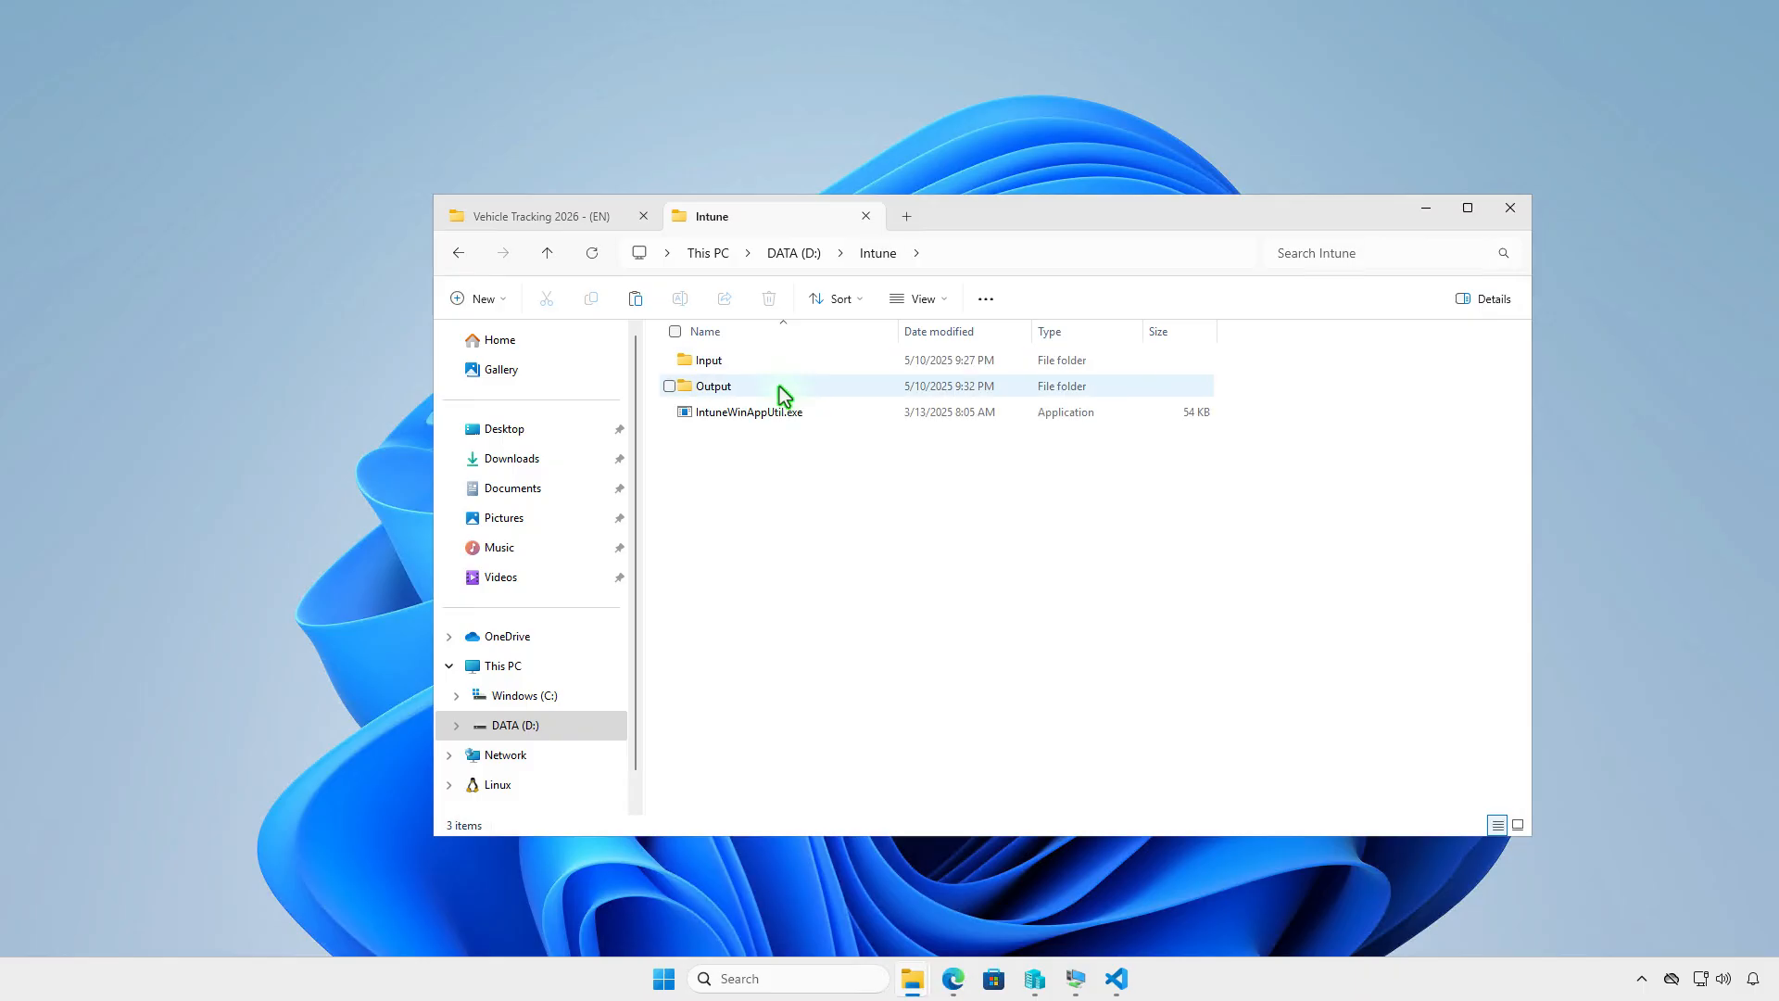
double_click(776, 365)
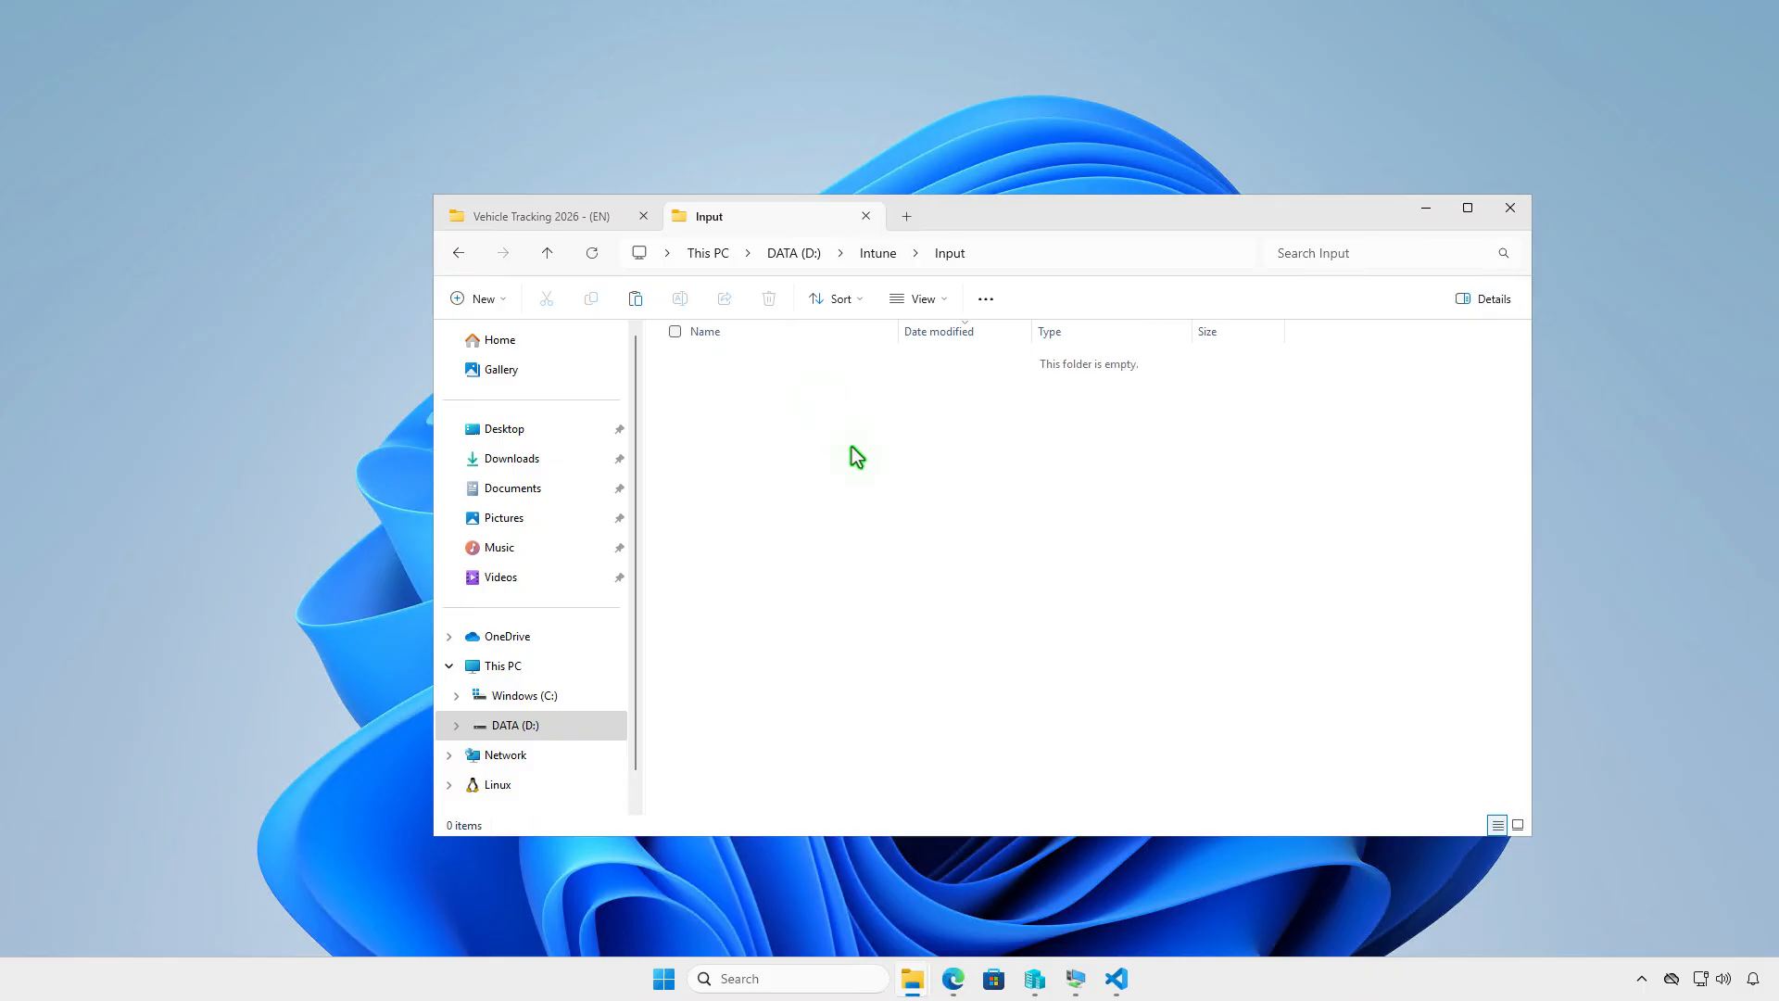
right_click(852, 446)
key(Escape)
key(ctrl+v)
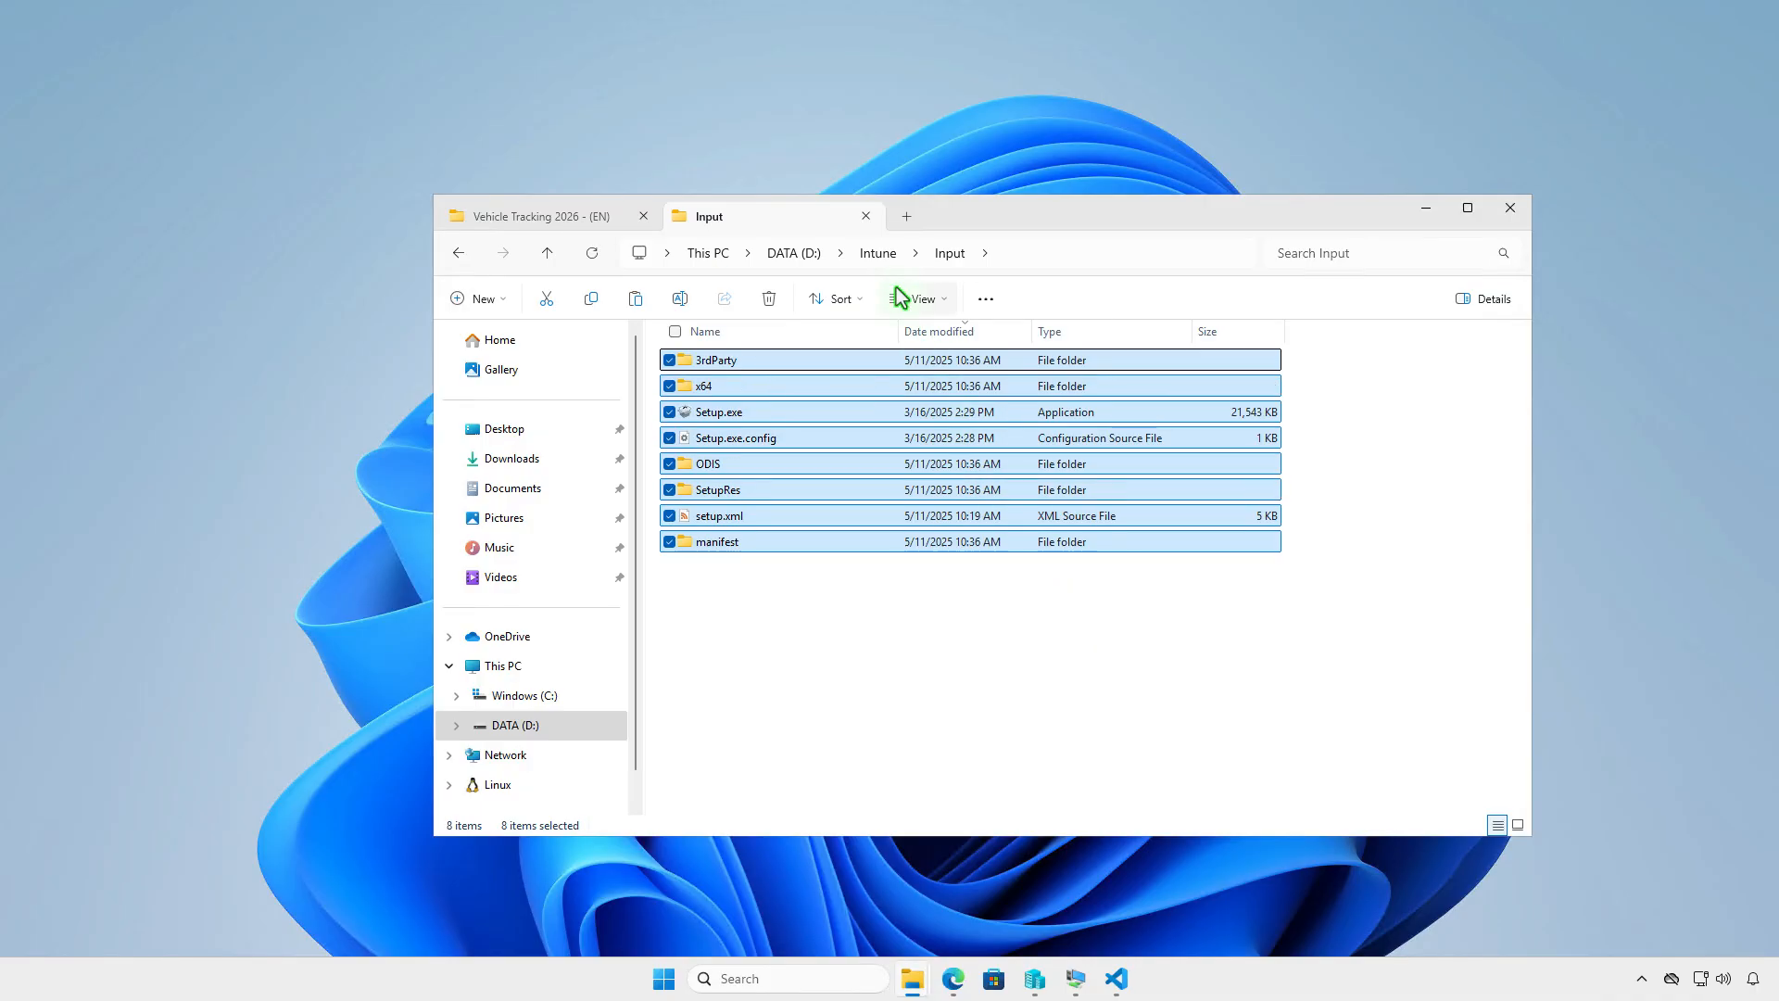
Step: Return to the D:\Intune folder and minimize the File Explorer window
click(880, 259)
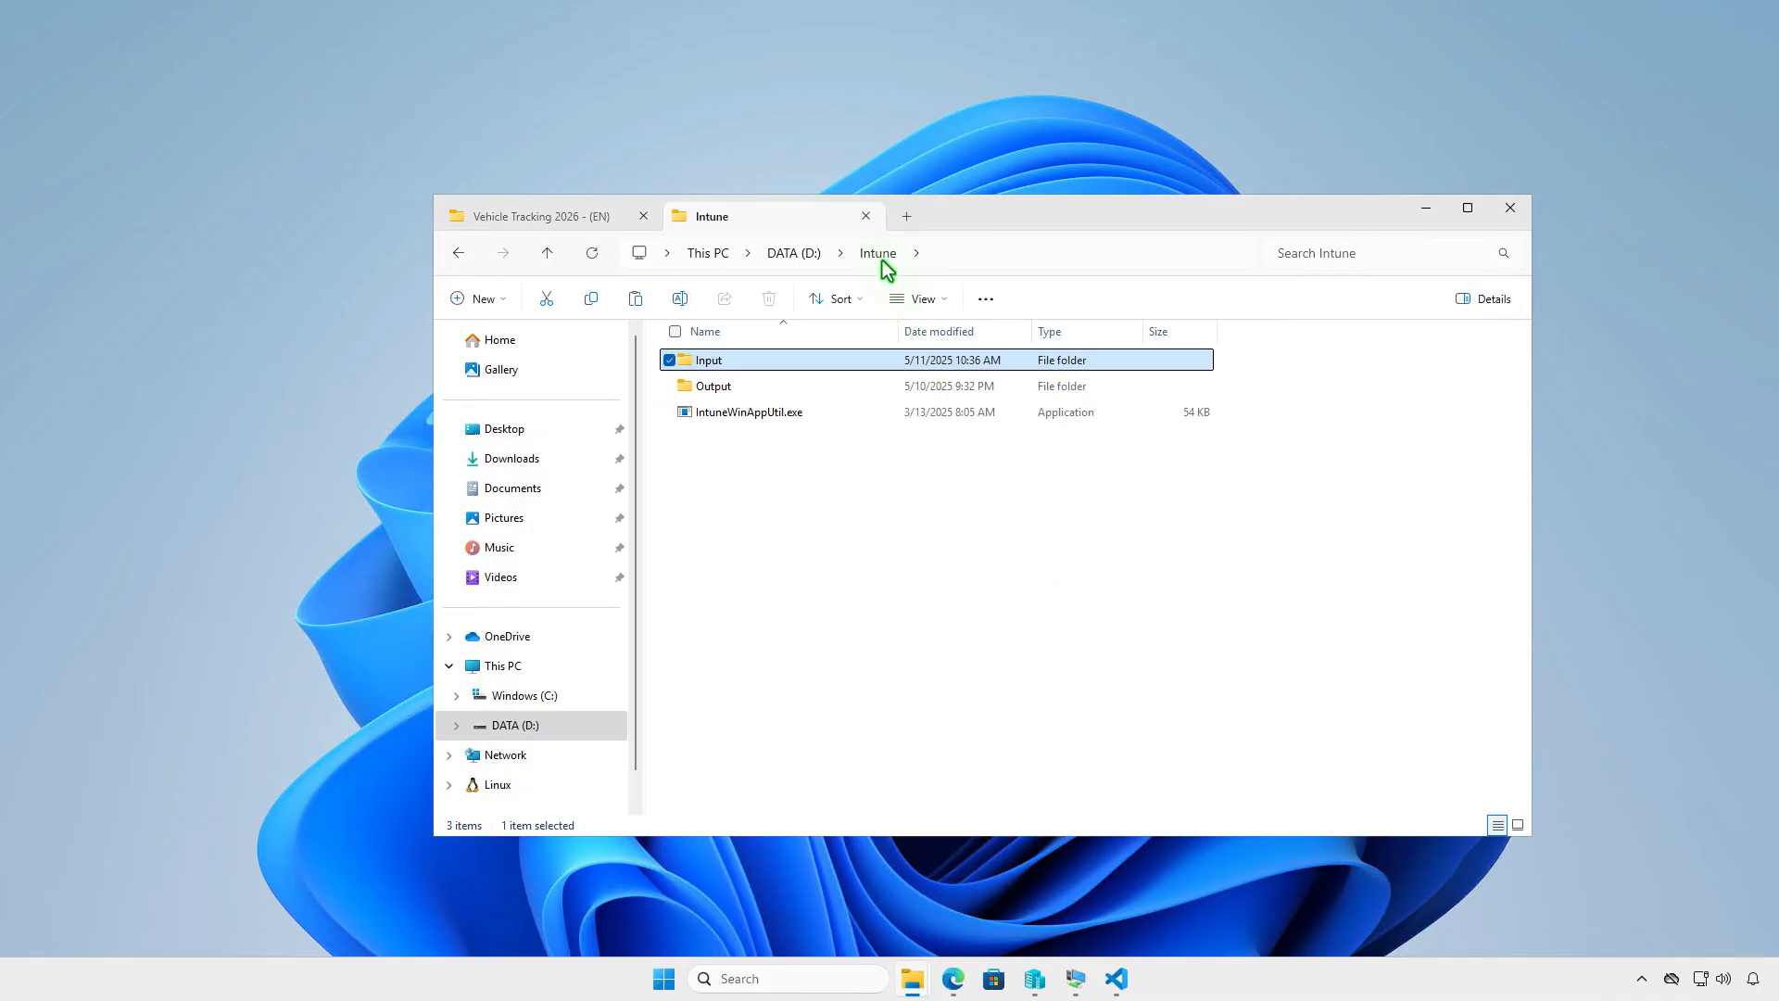
click(945, 500)
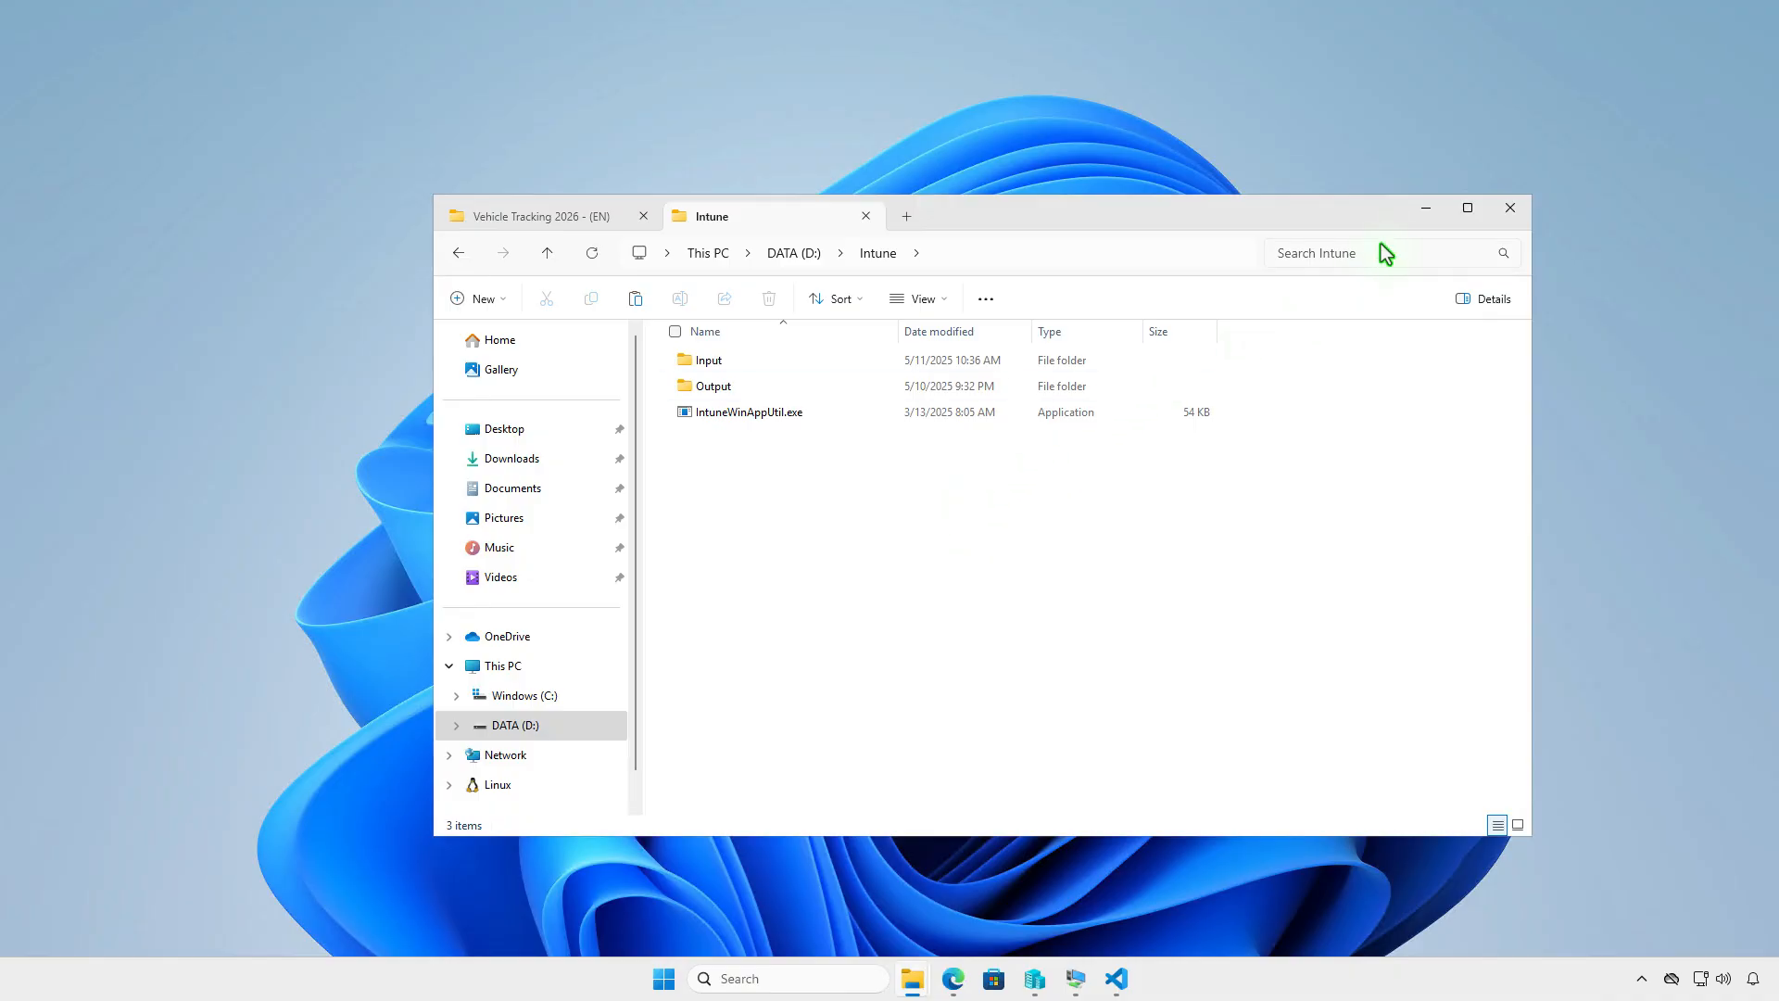
click(1427, 209)
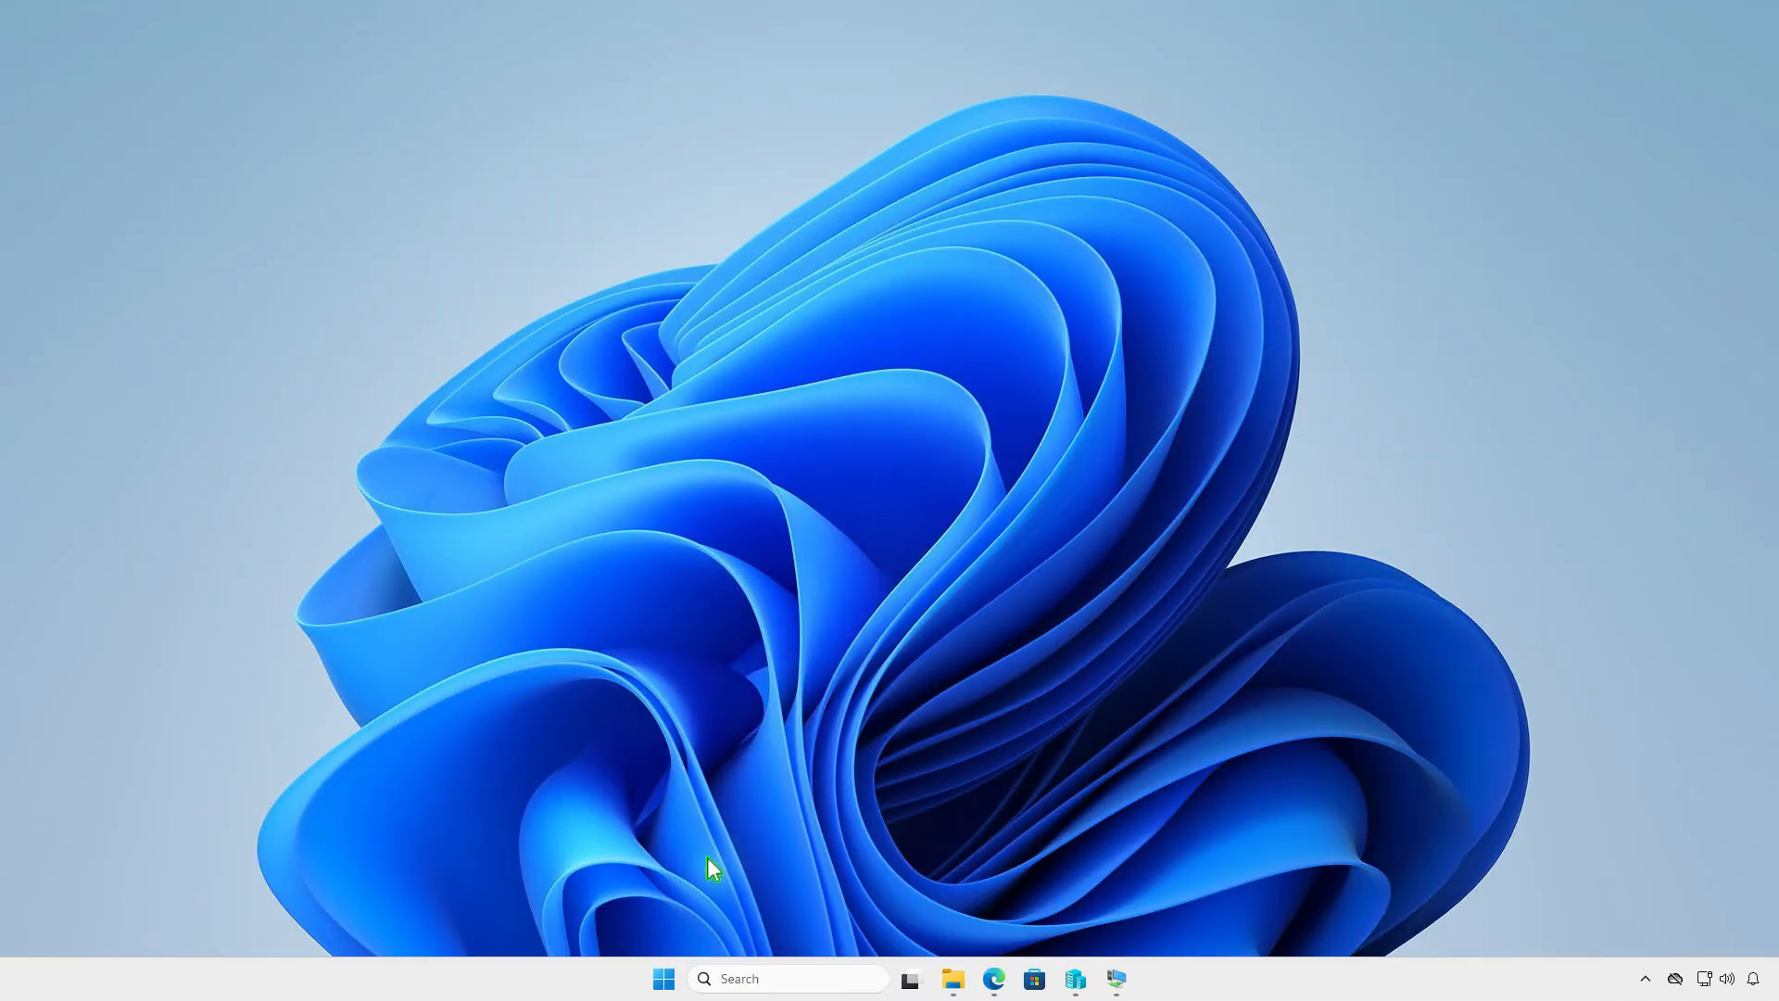
Step: Open Windows Terminal as administrator and change the working directory to D:\Intune
right_click(665, 977)
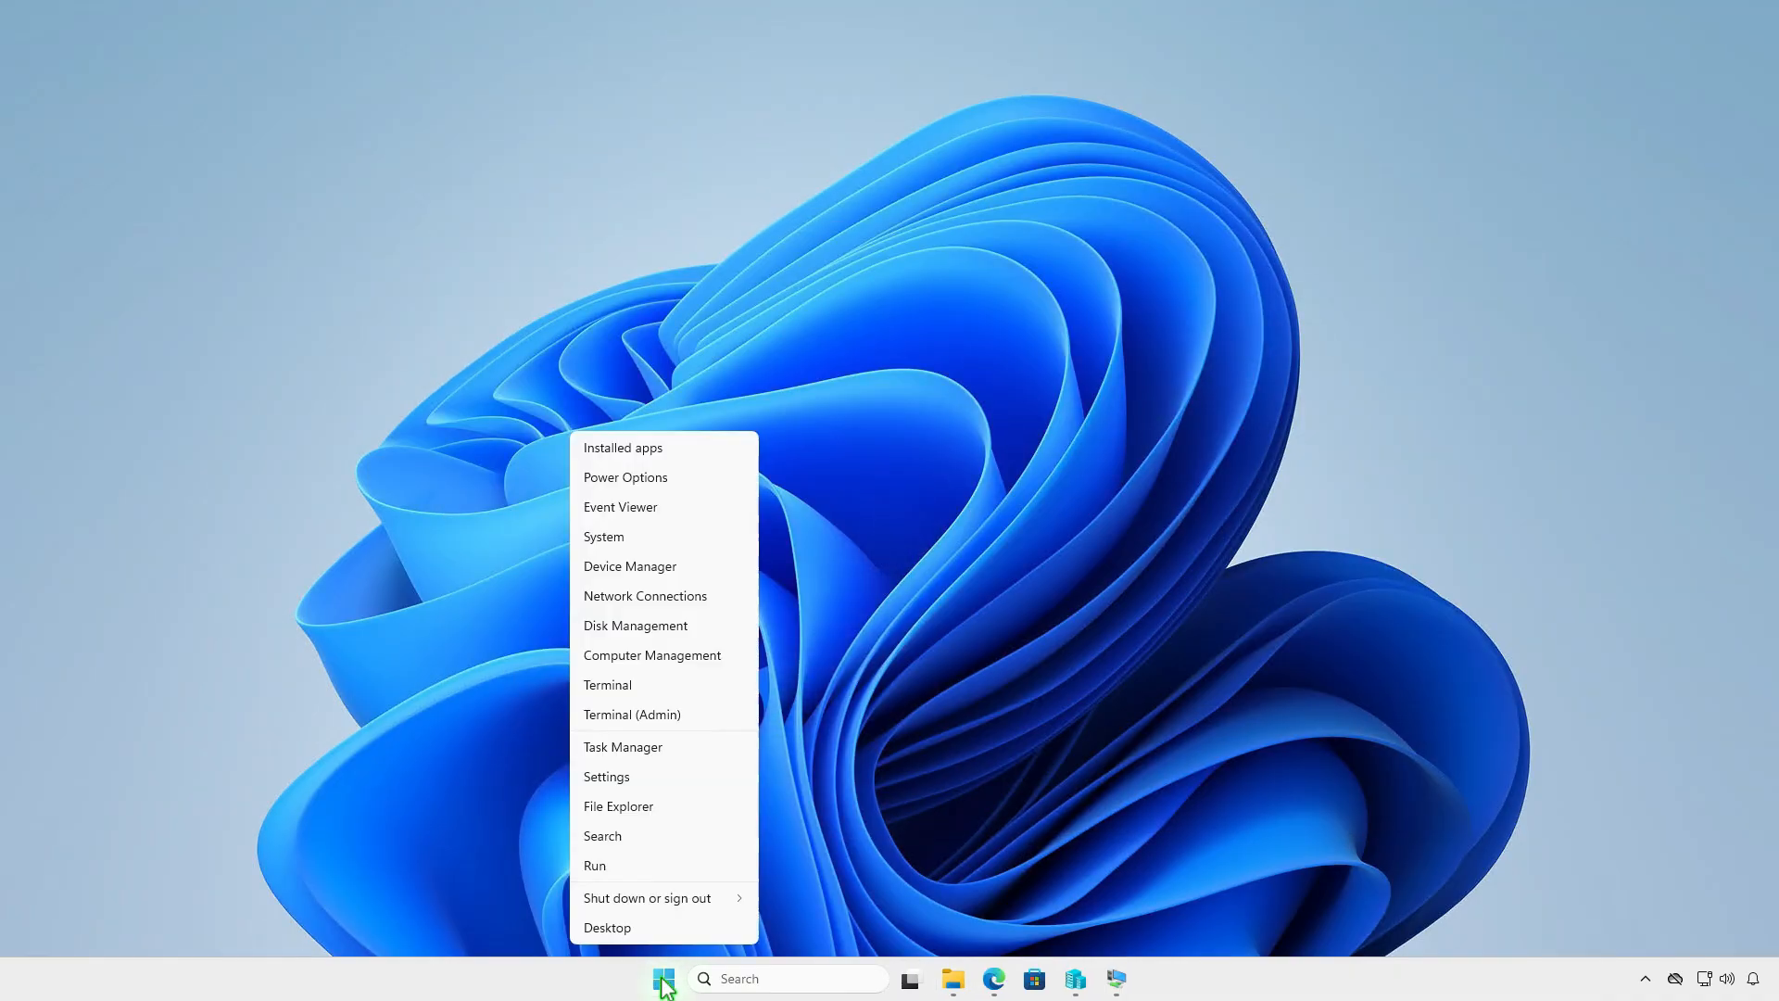
click(716, 718)
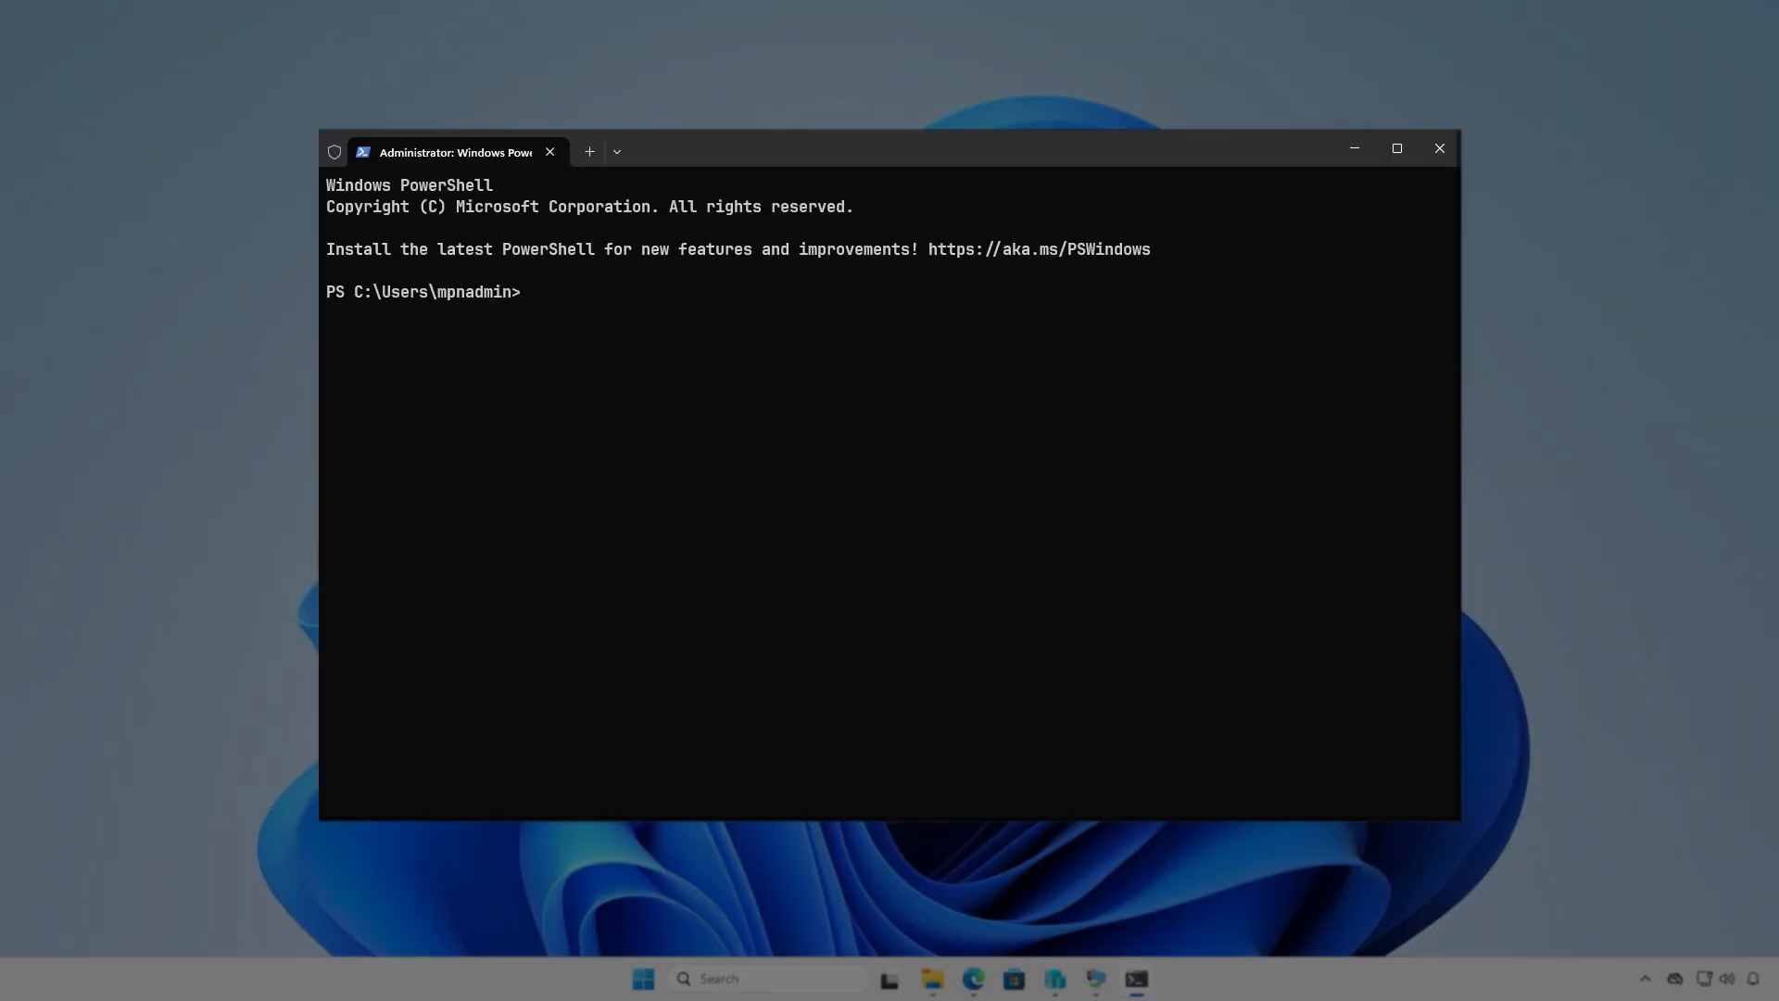
text(cd d:)
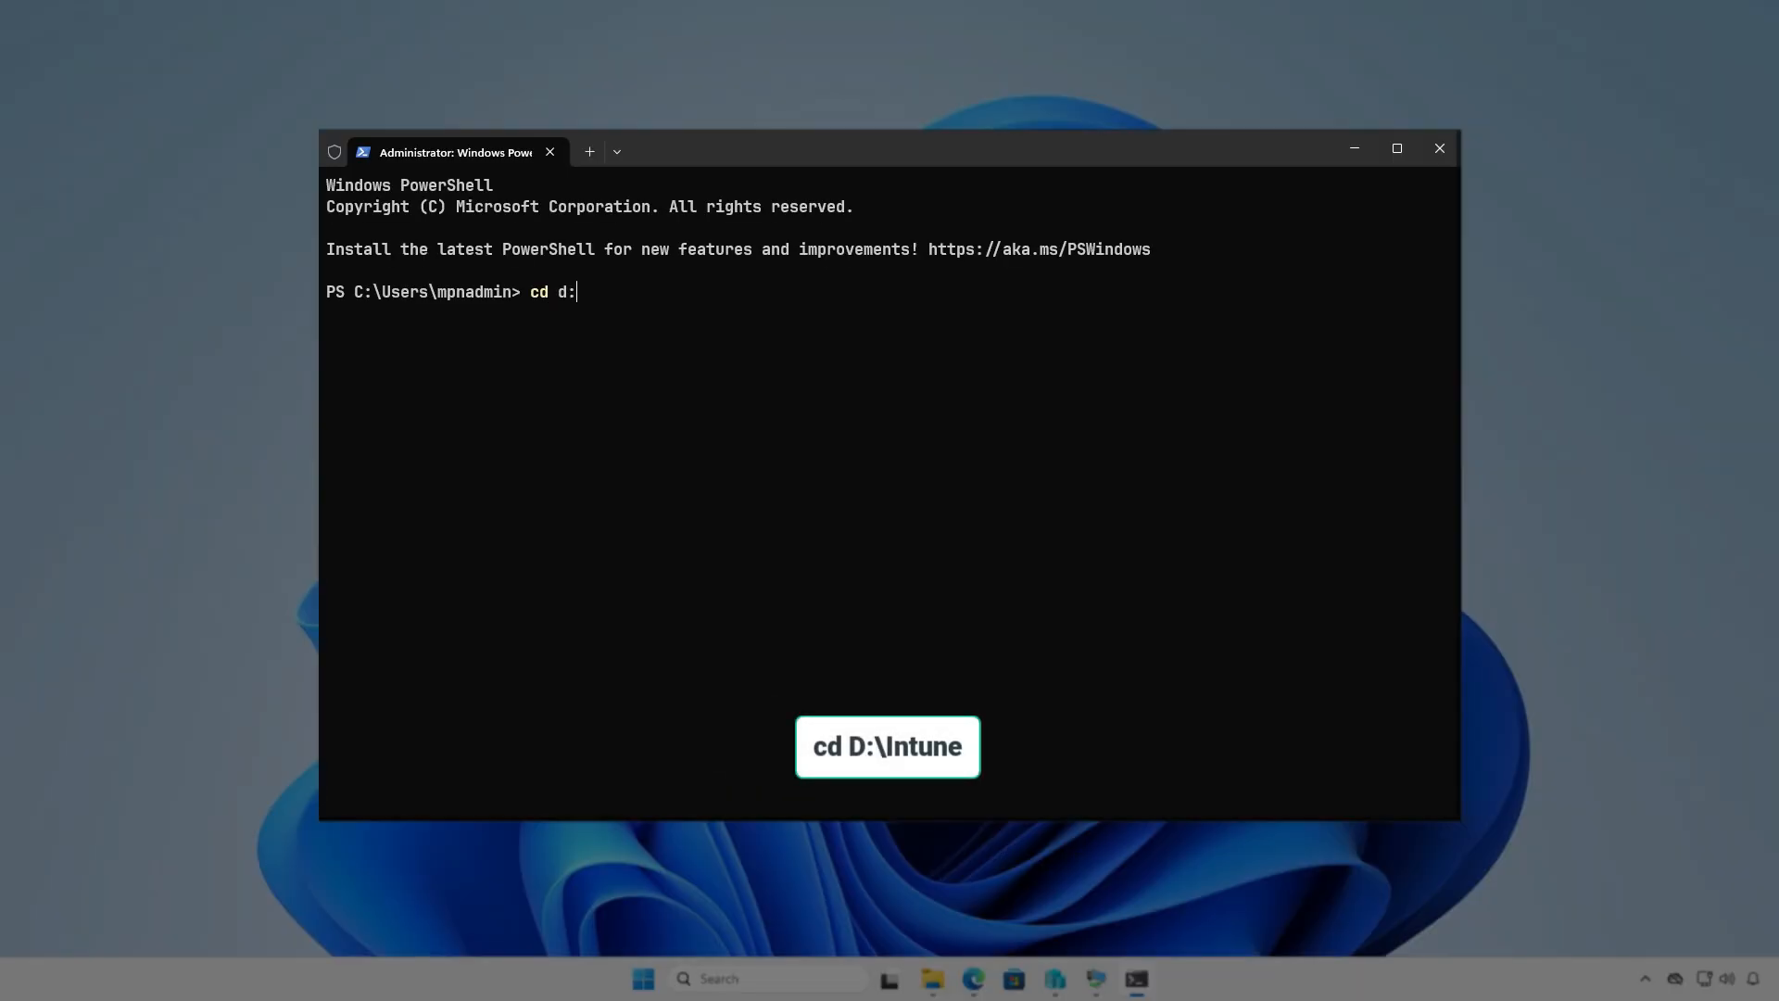
text(\In)
key(Tab)
key(Return)
key(Return)
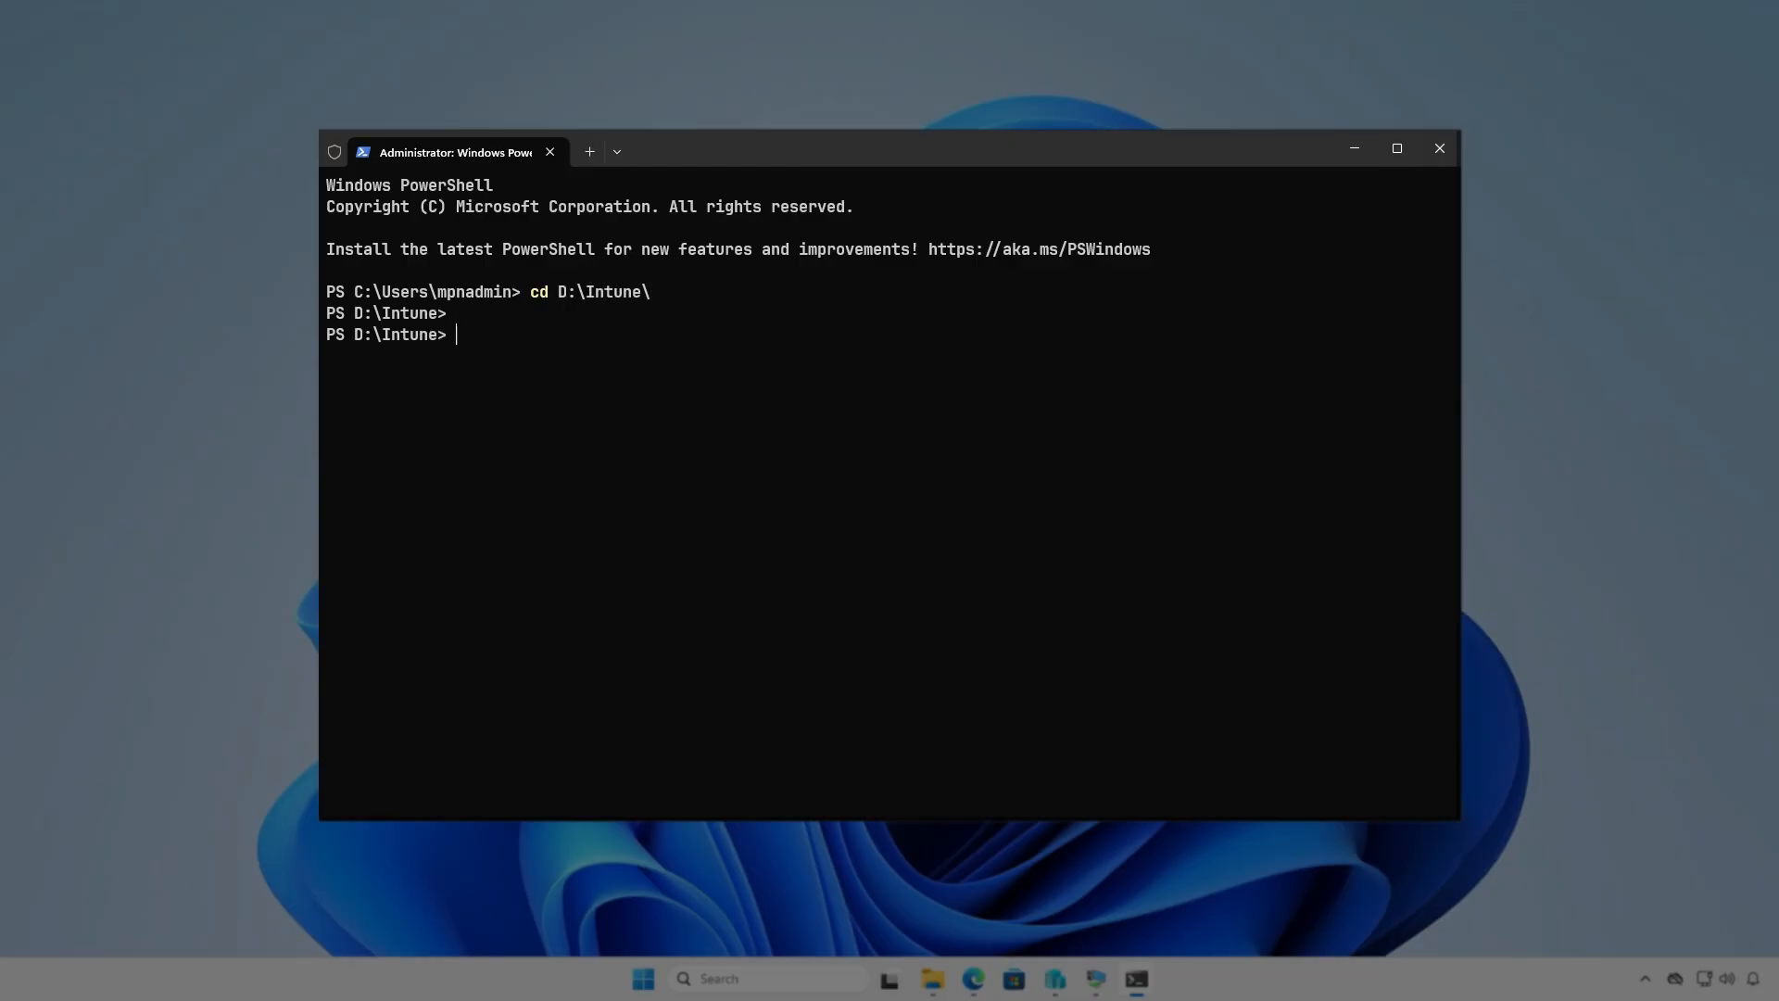
Step: Run .\IntuneWinAppUtil.exe and specify D:\Intune\Input as the source folder
text(int)
text(e)
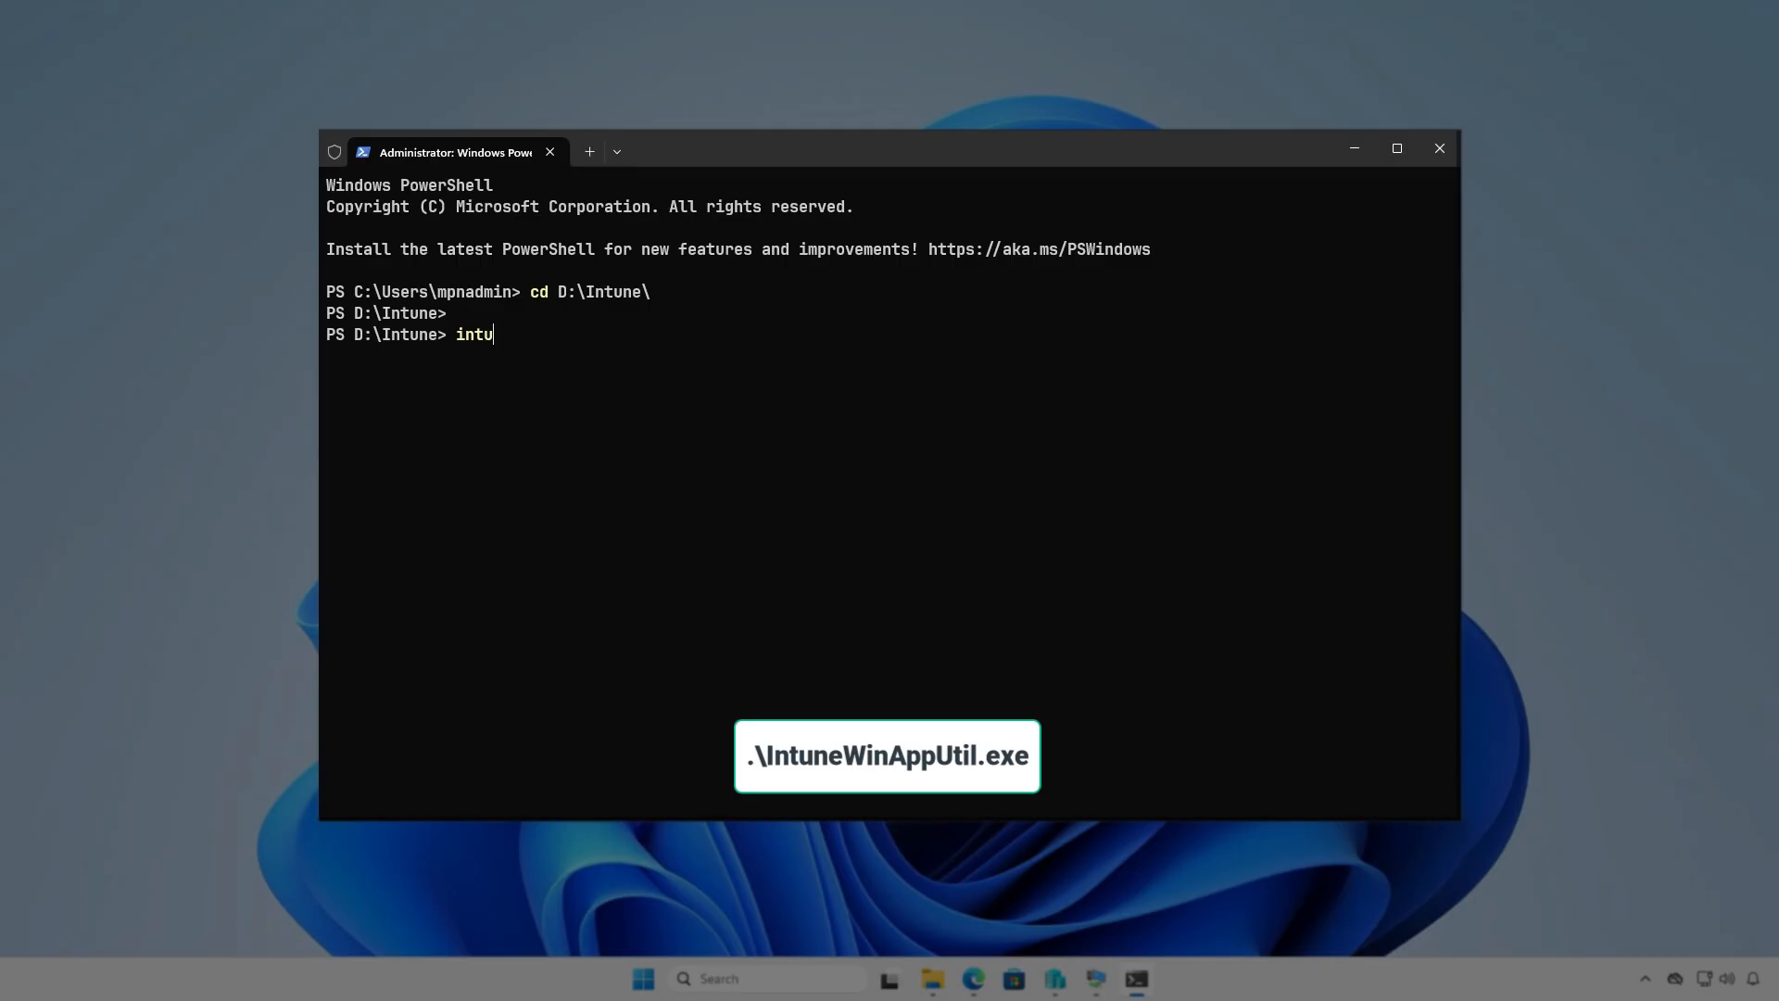
key(Tab)
key(Return)
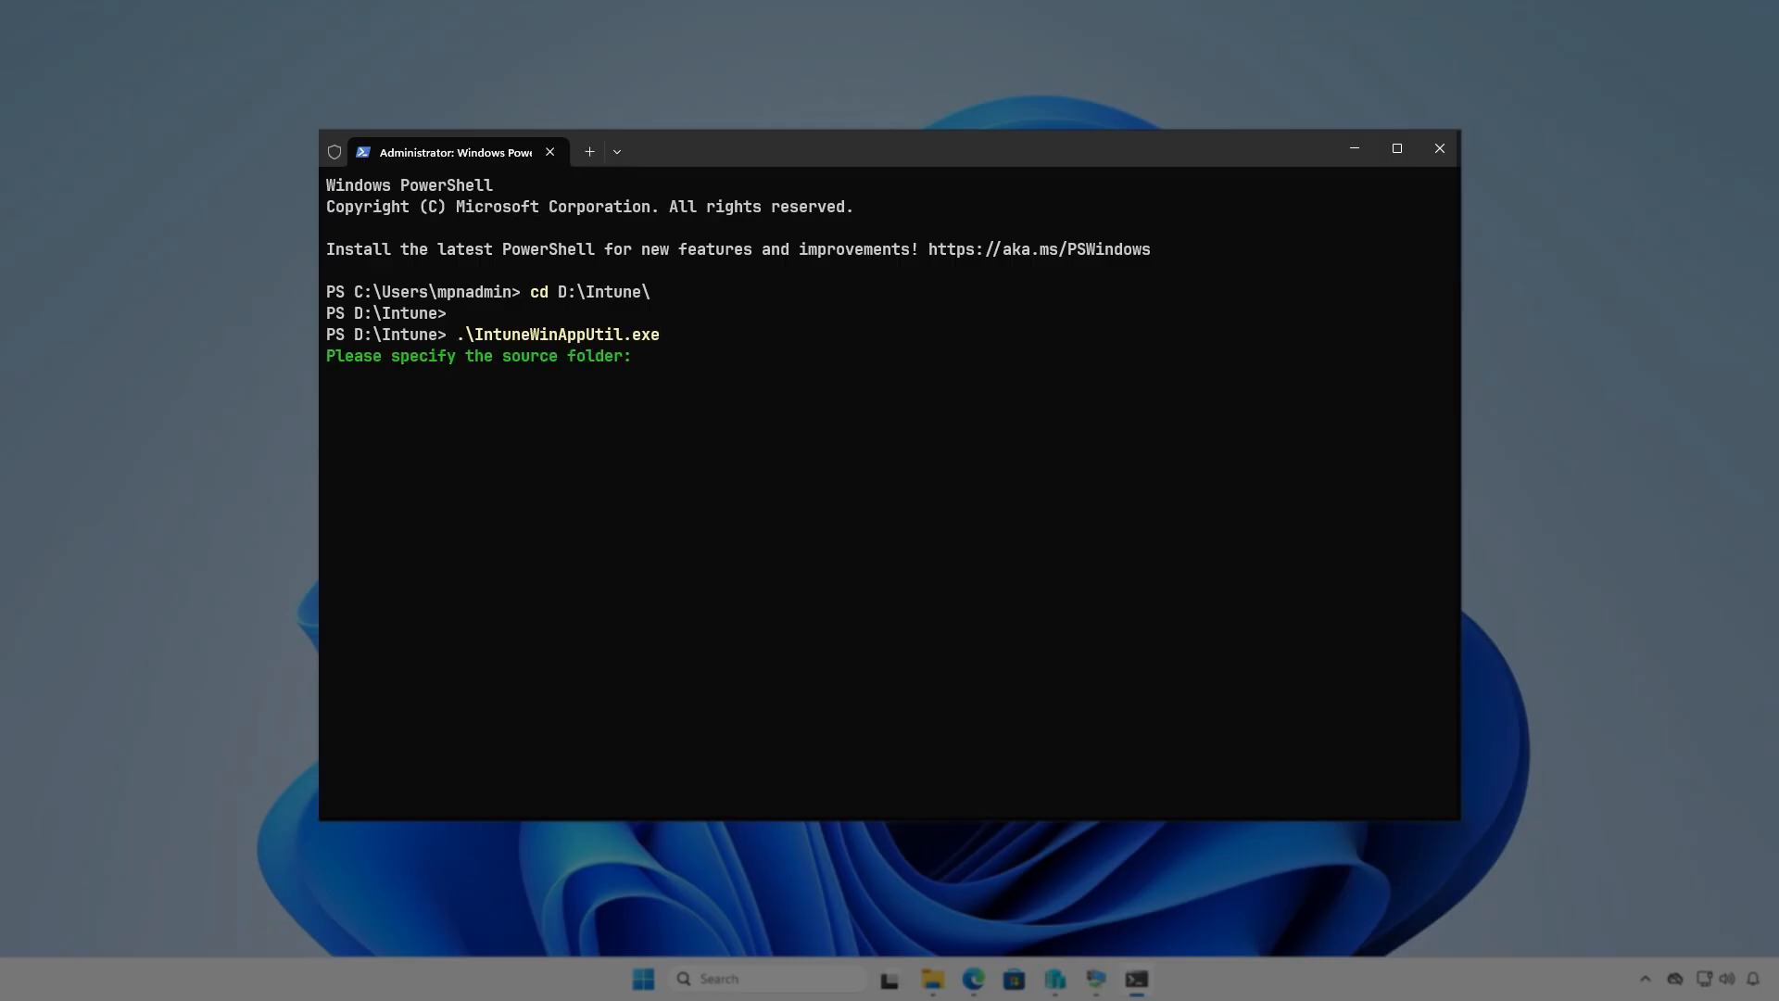
text(D)
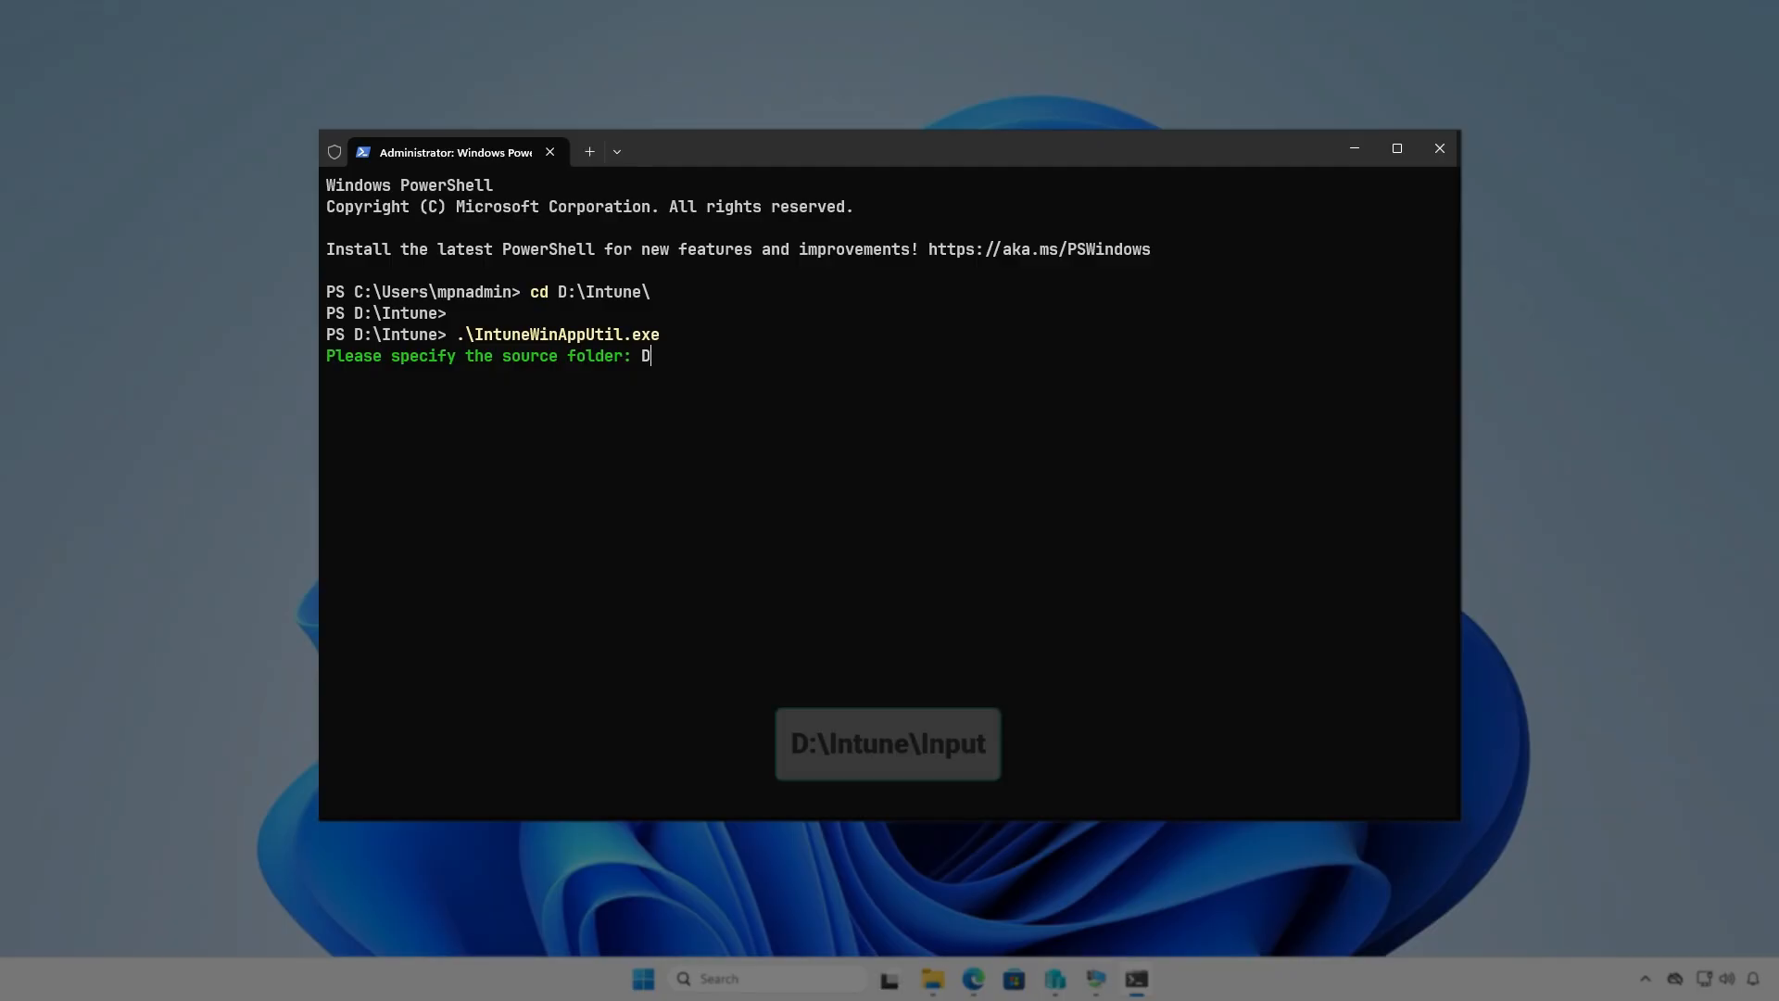
text(:\Intune\)
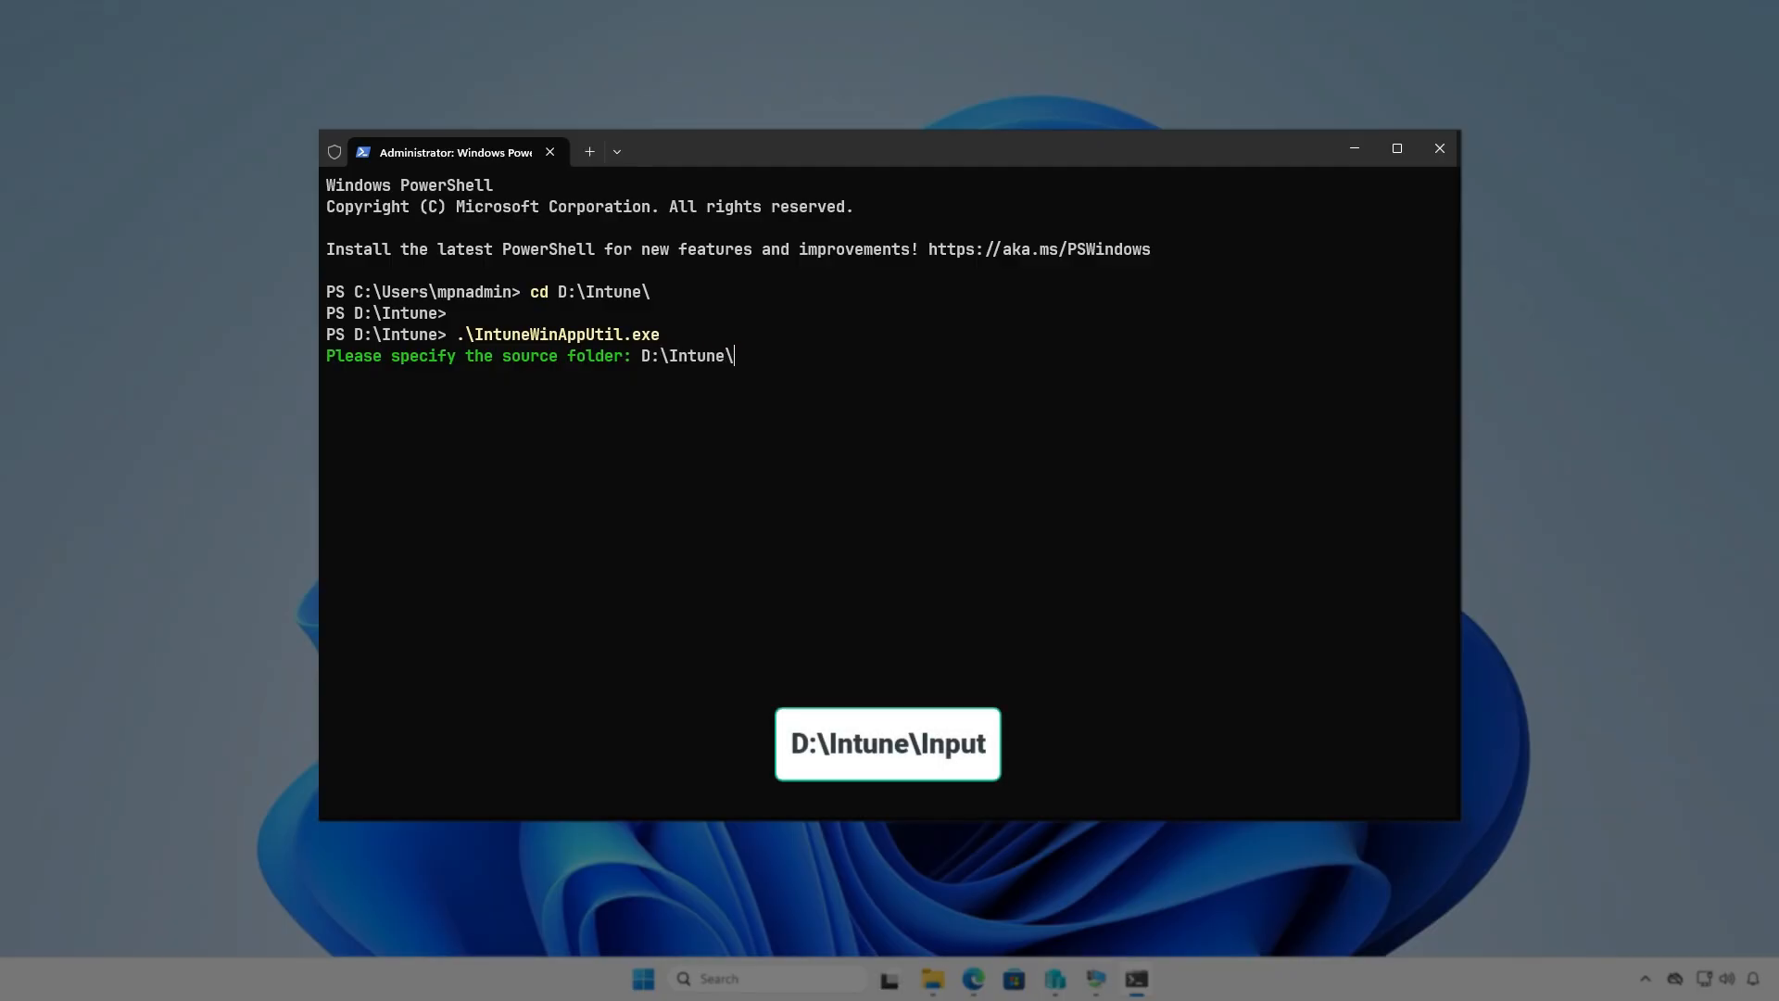
text(Input)
key(Return)
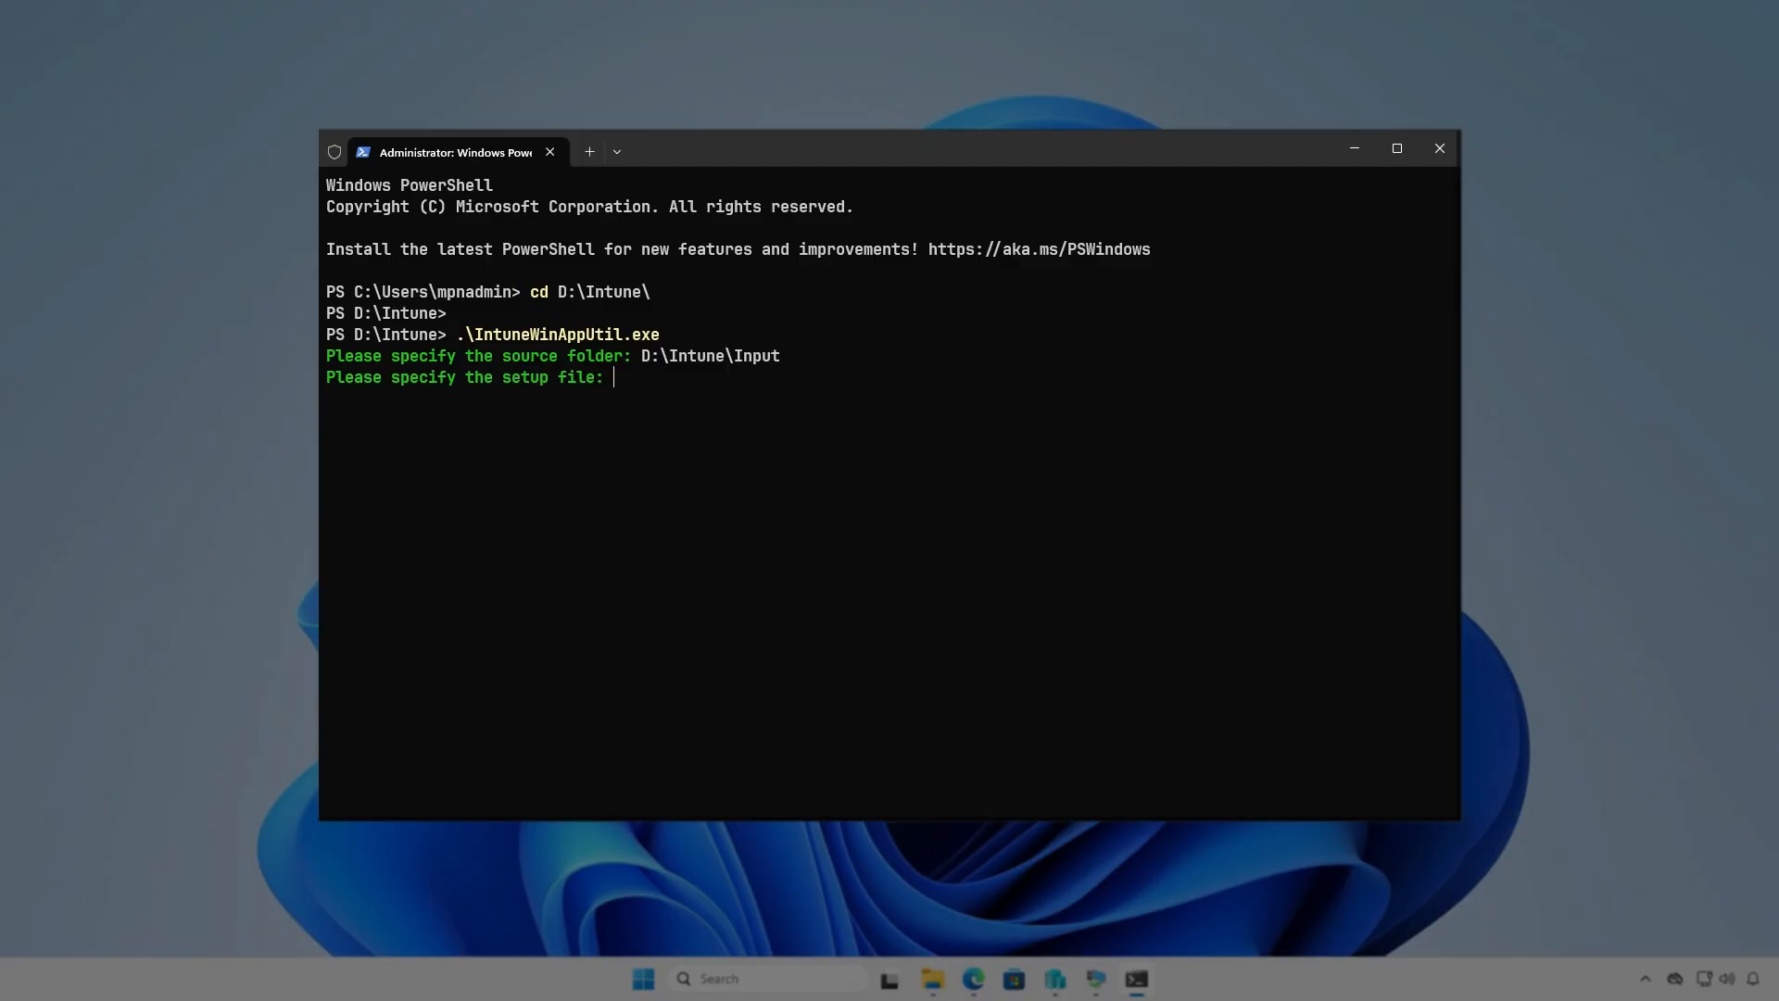
Step: Specify D:\Intune\Input\setup.exe as the setup file for the package
text(D:\I)
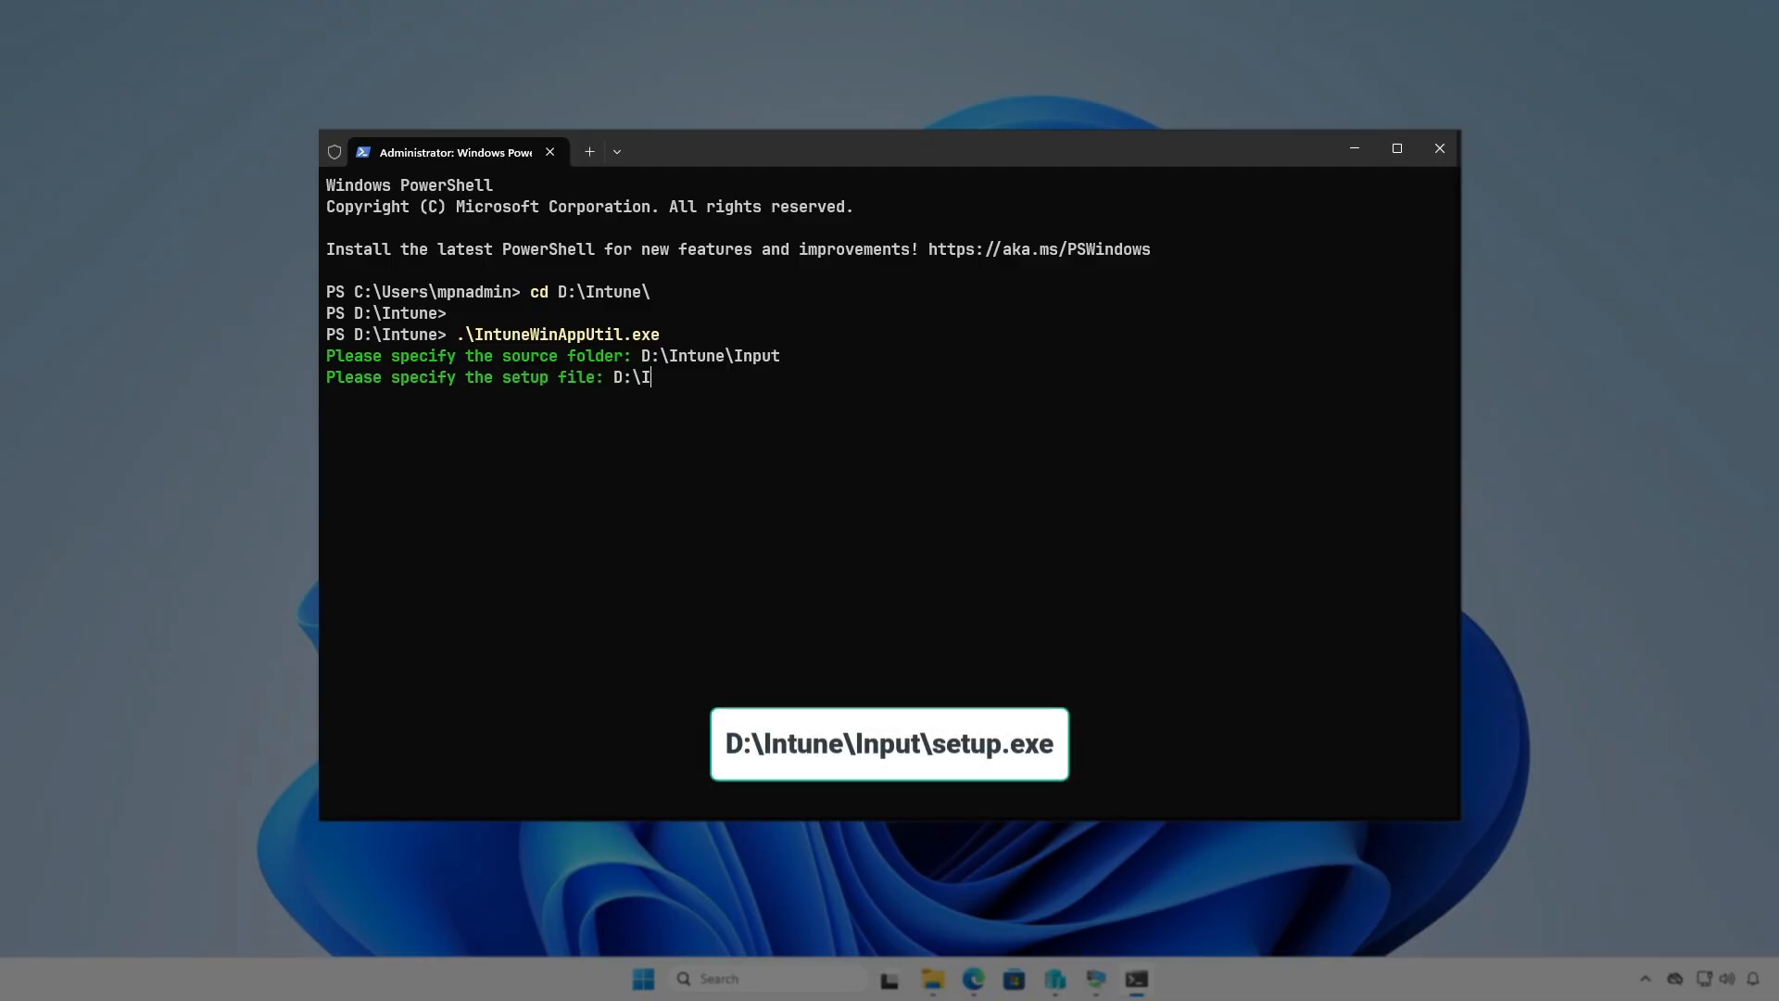
text(ntune\Input\setup.exe)
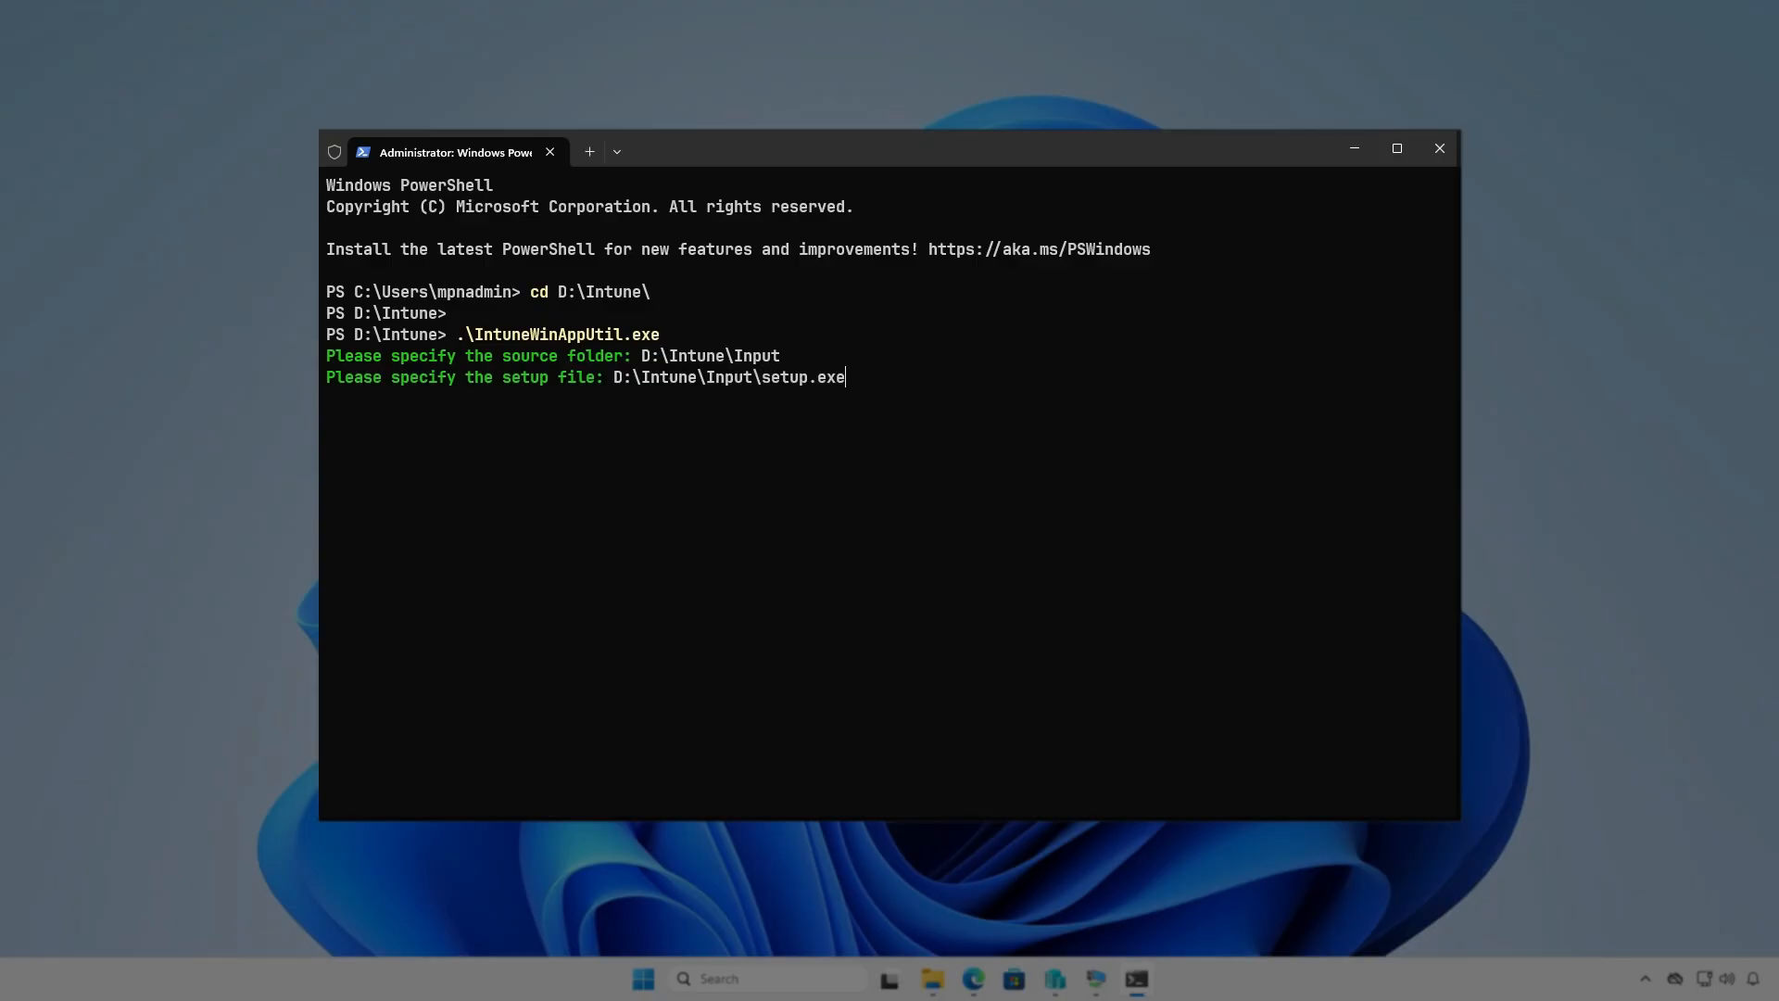
key(Return)
Step: Set the output folder to D:\Intune\Output and decline specifying a catalog folder to generate the package
text(D:)
text(\)
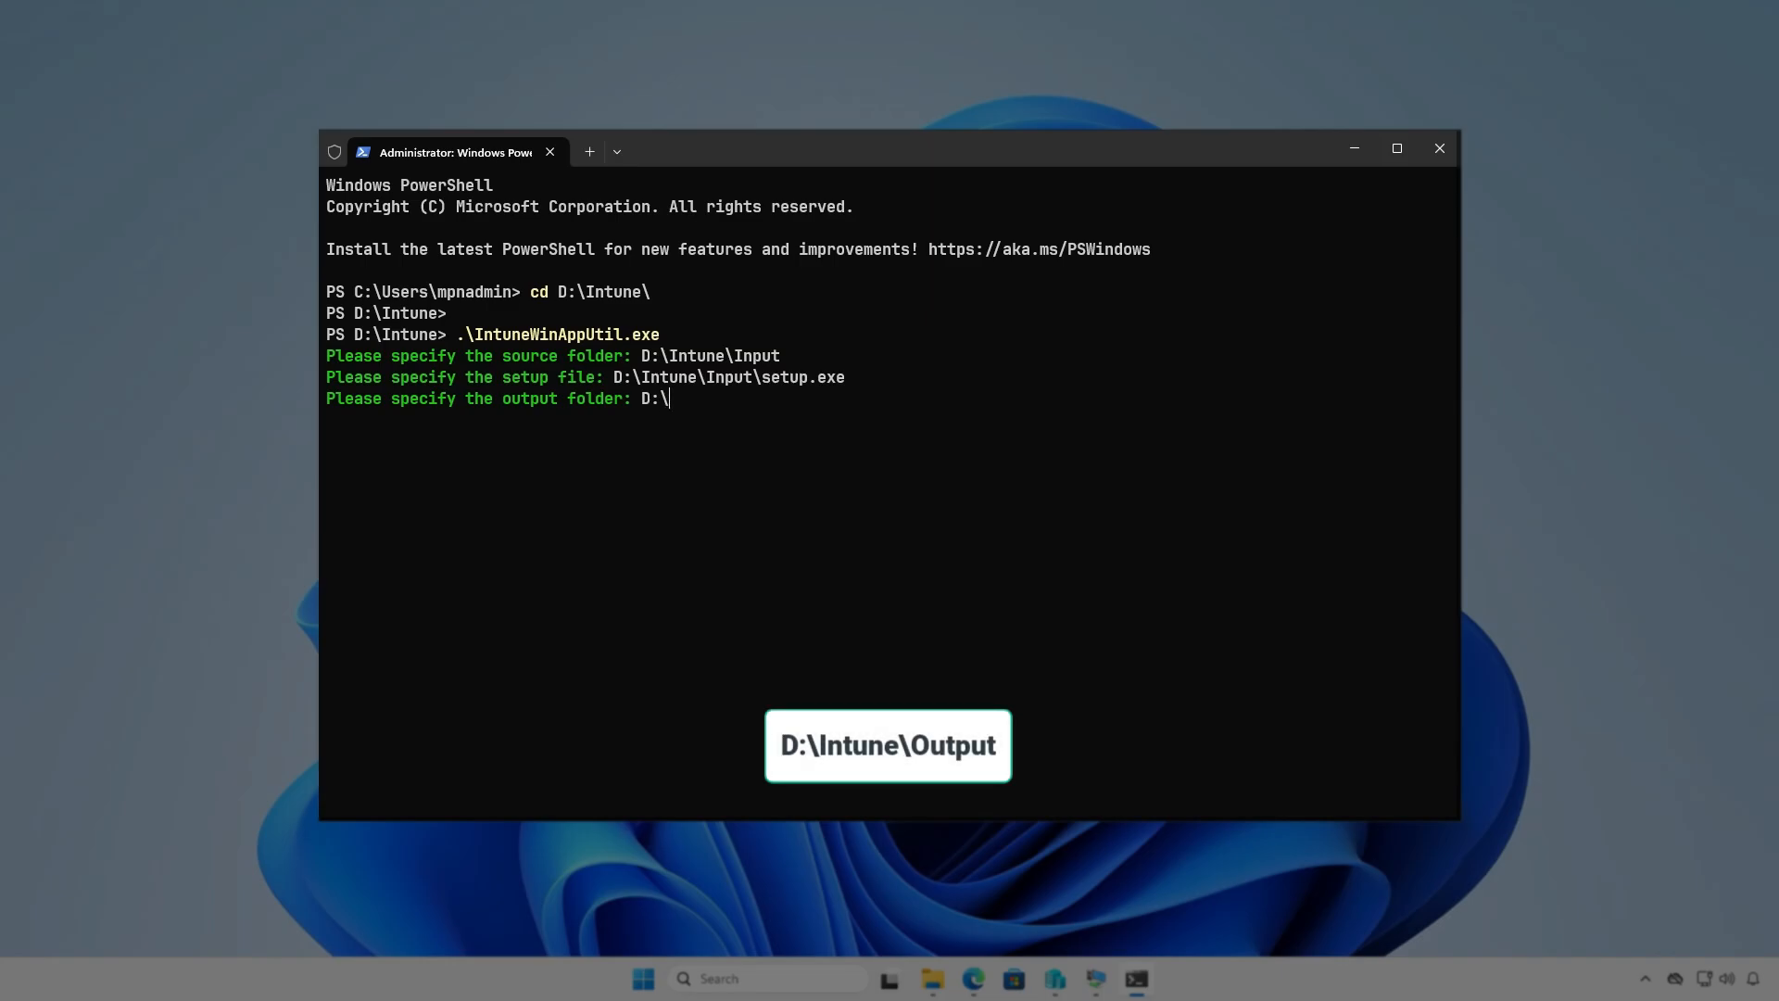
text(Intune\Output)
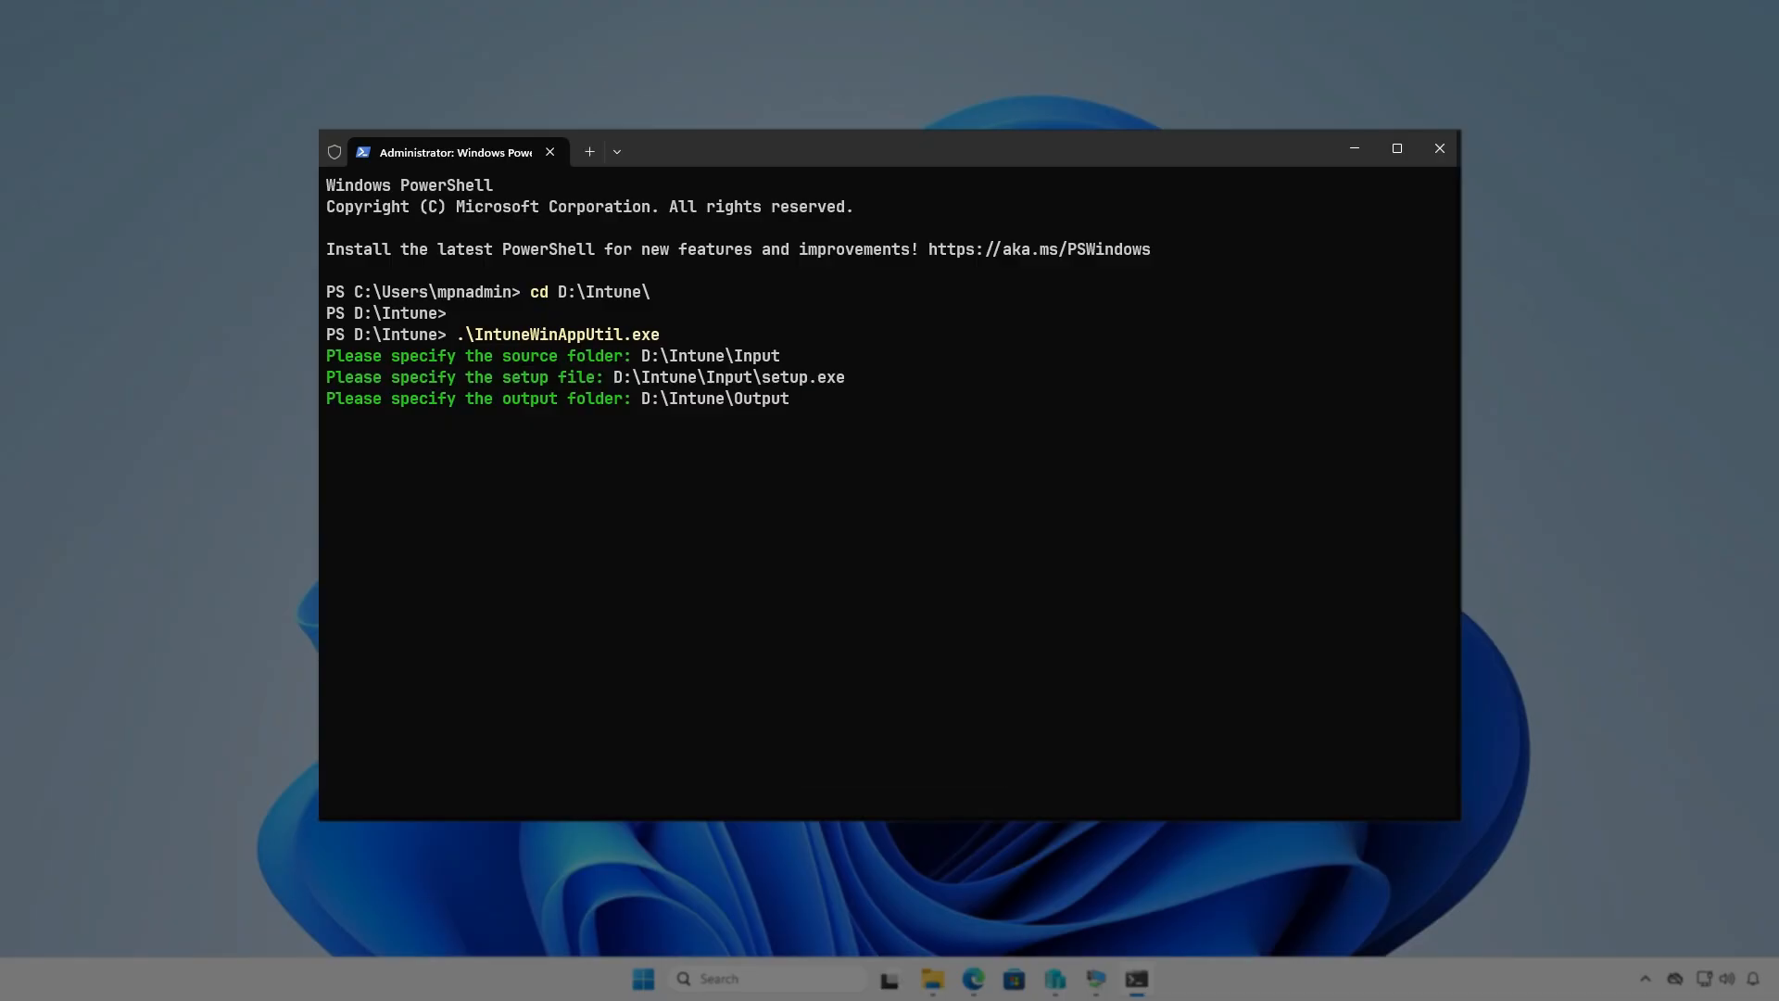
key(Return)
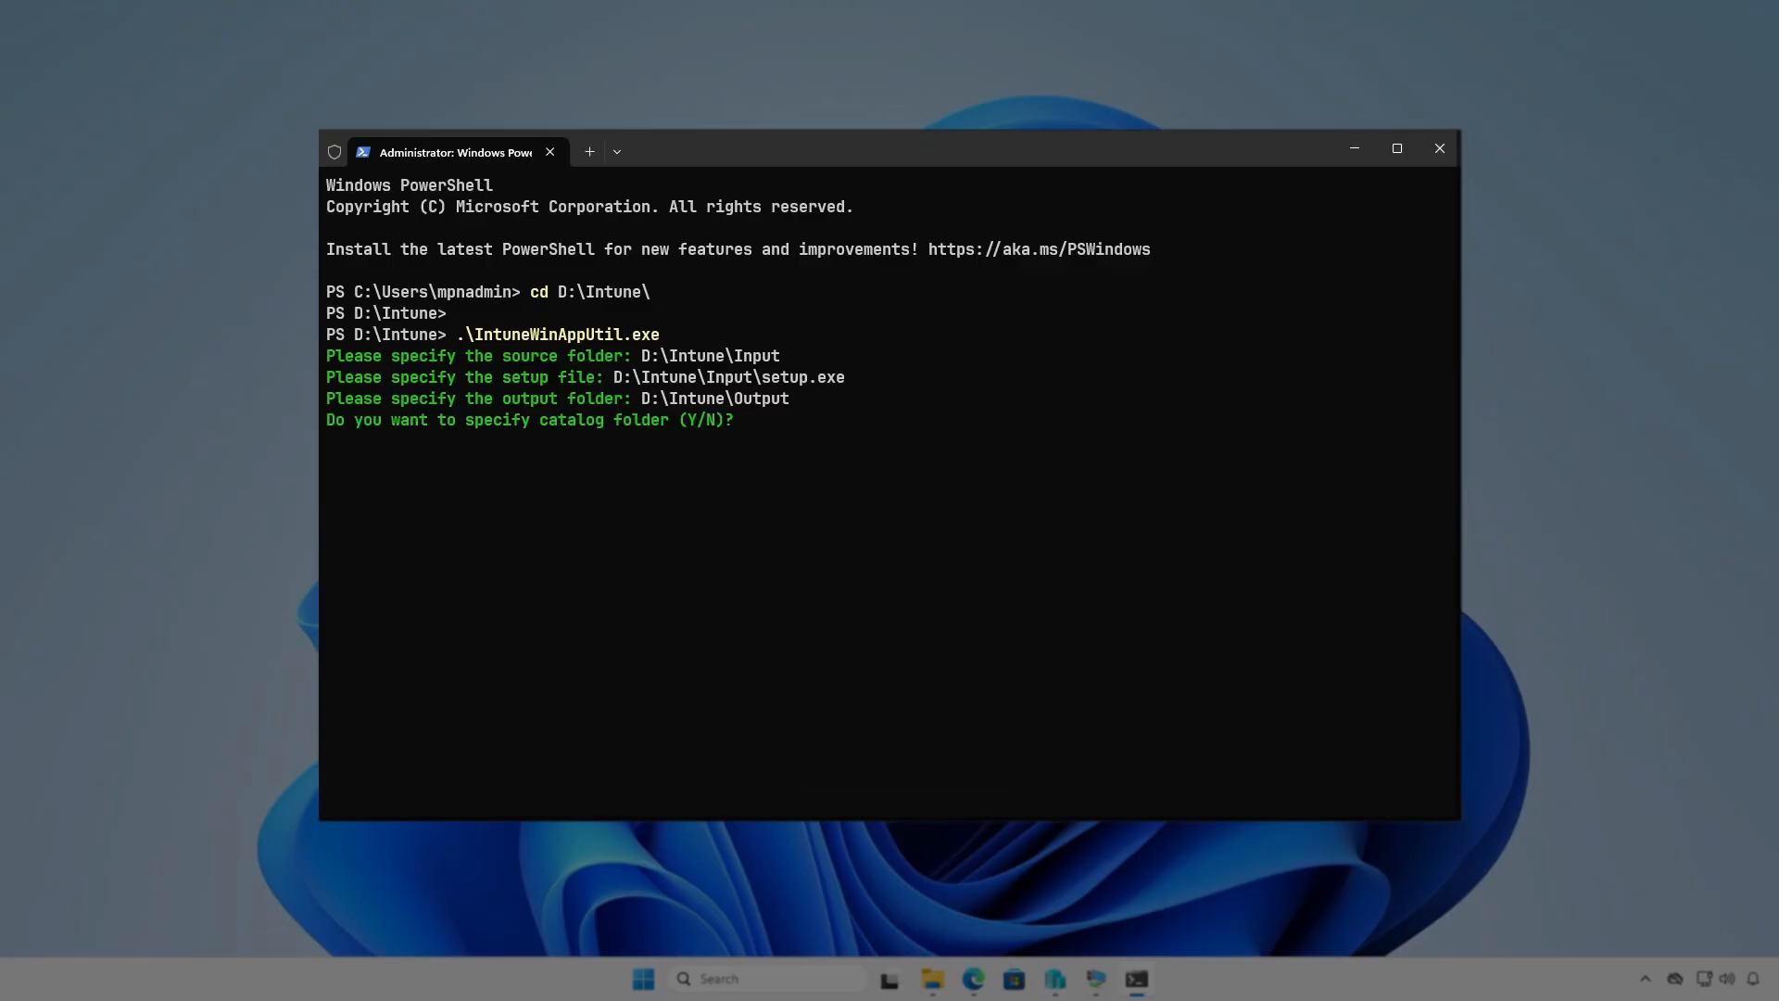
key(n)
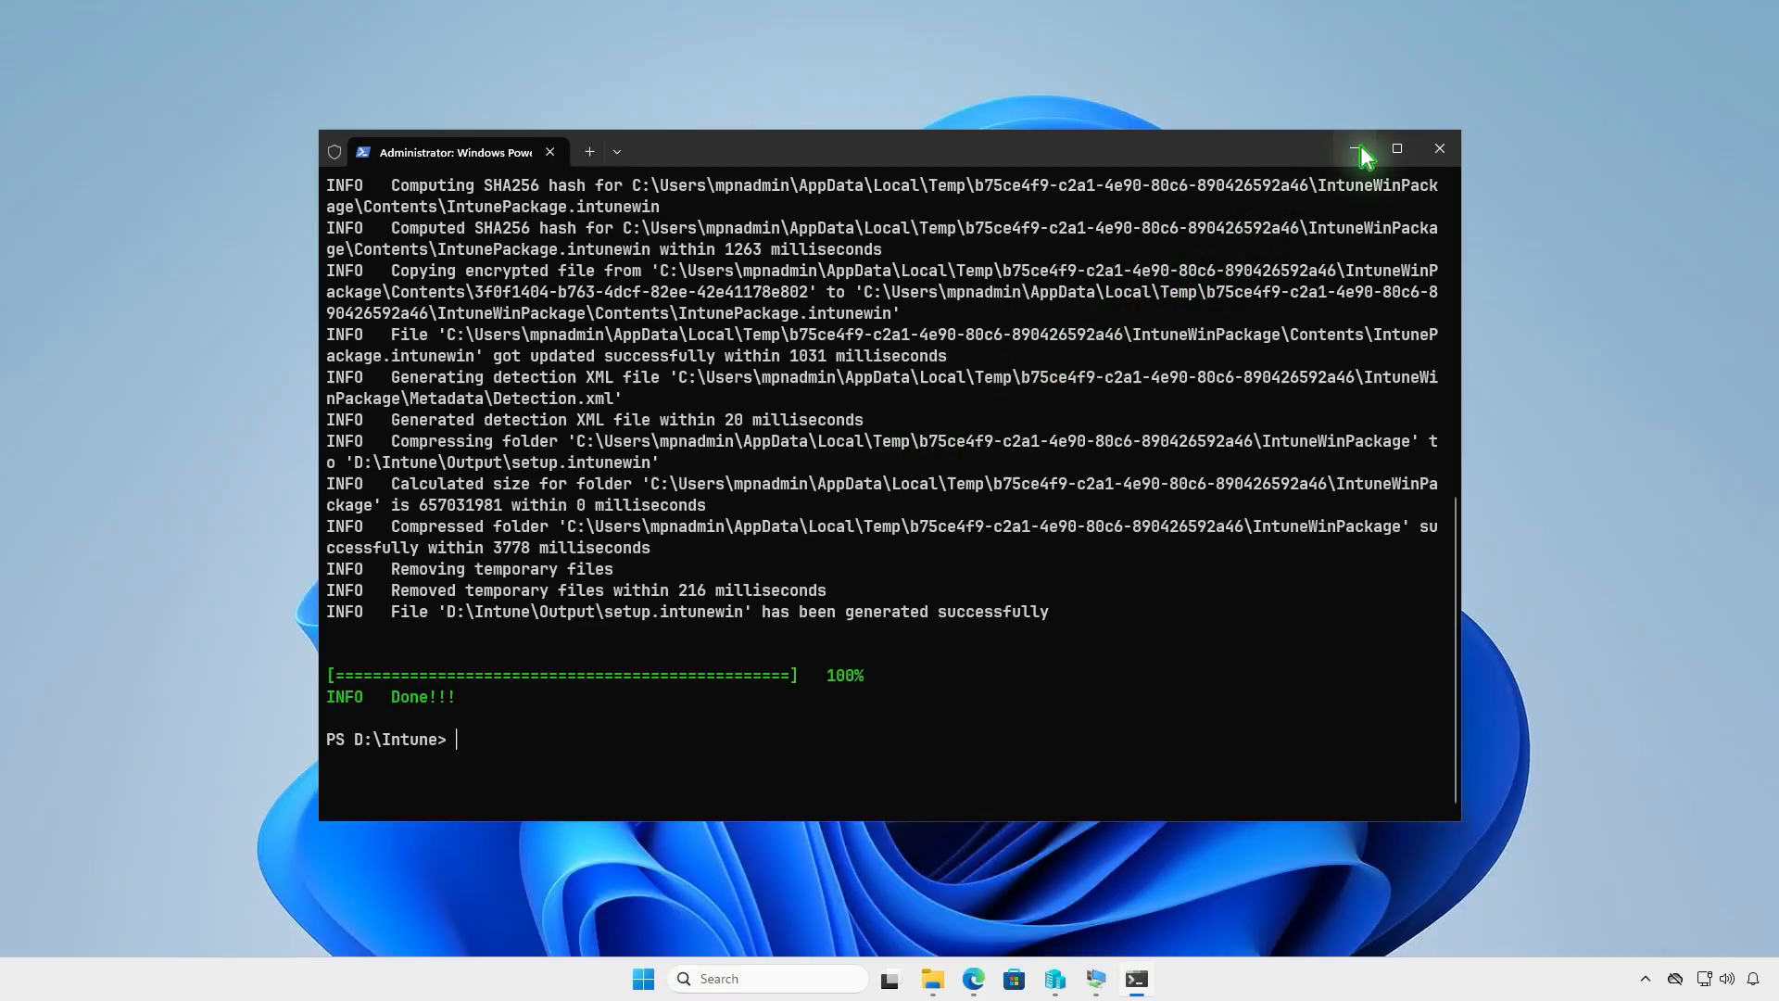
Step: Minimize the terminal, check the contents of D:\Intune\Output in File Explorer, and minimize that window
click(1353, 153)
click(913, 984)
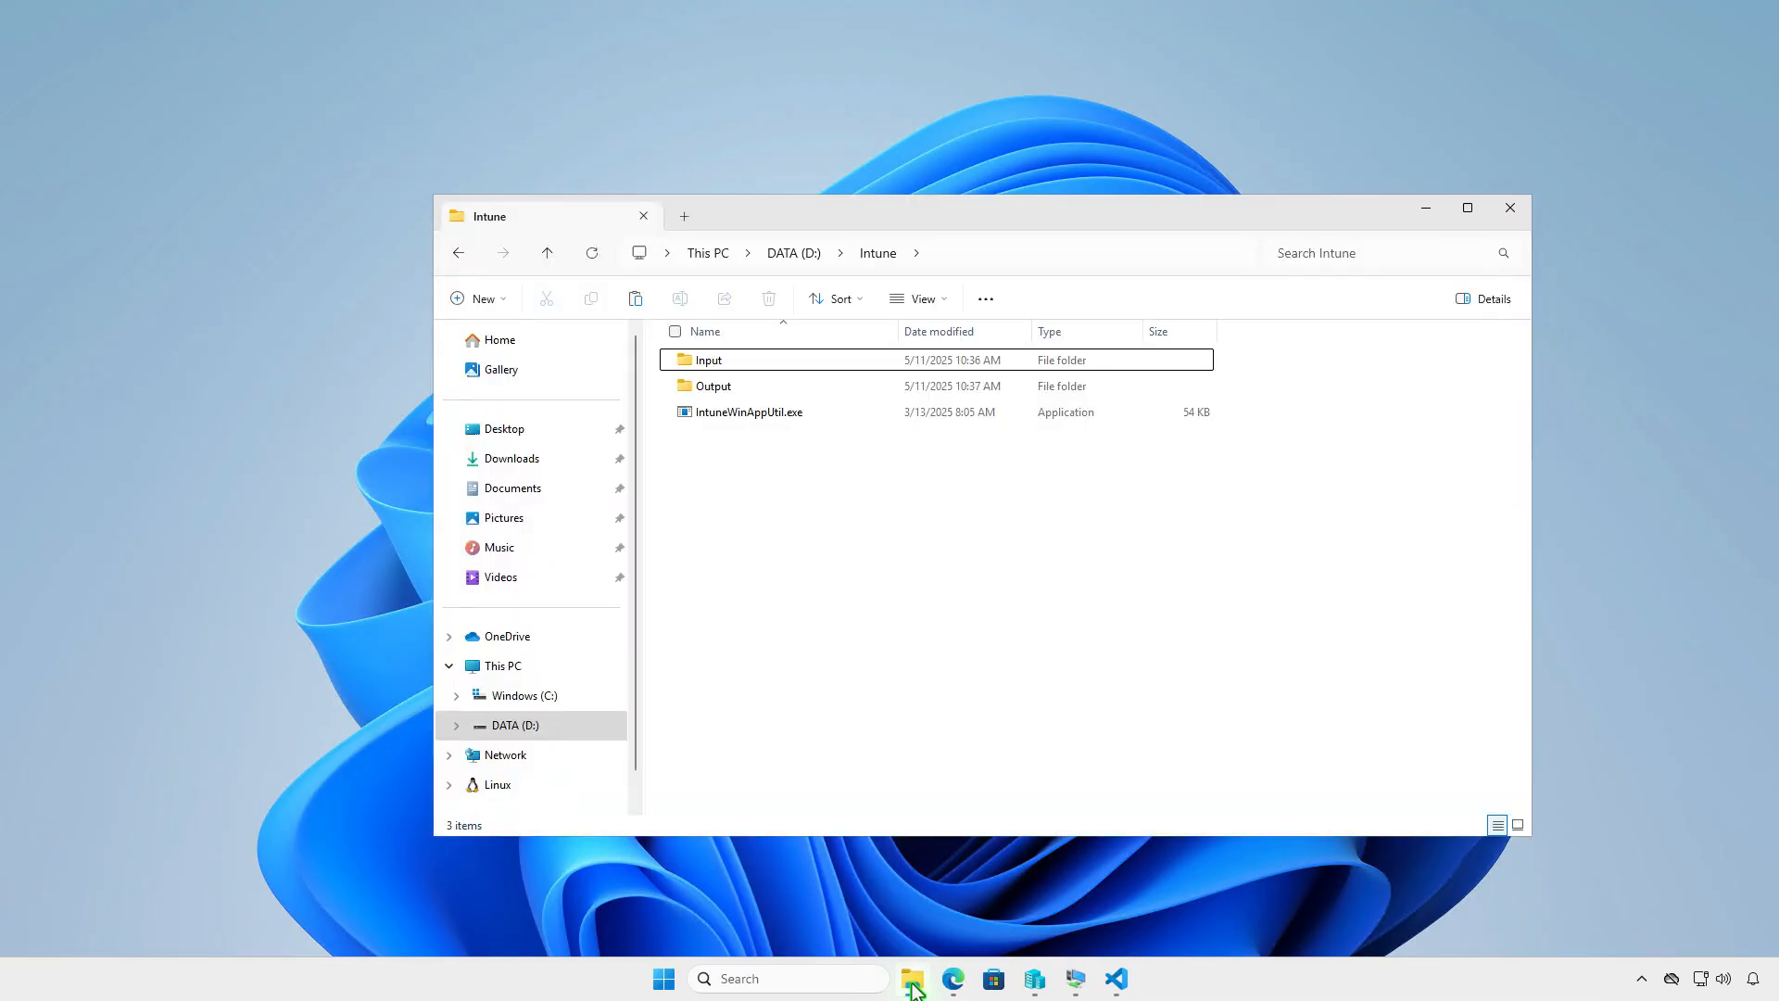
double_click(825, 394)
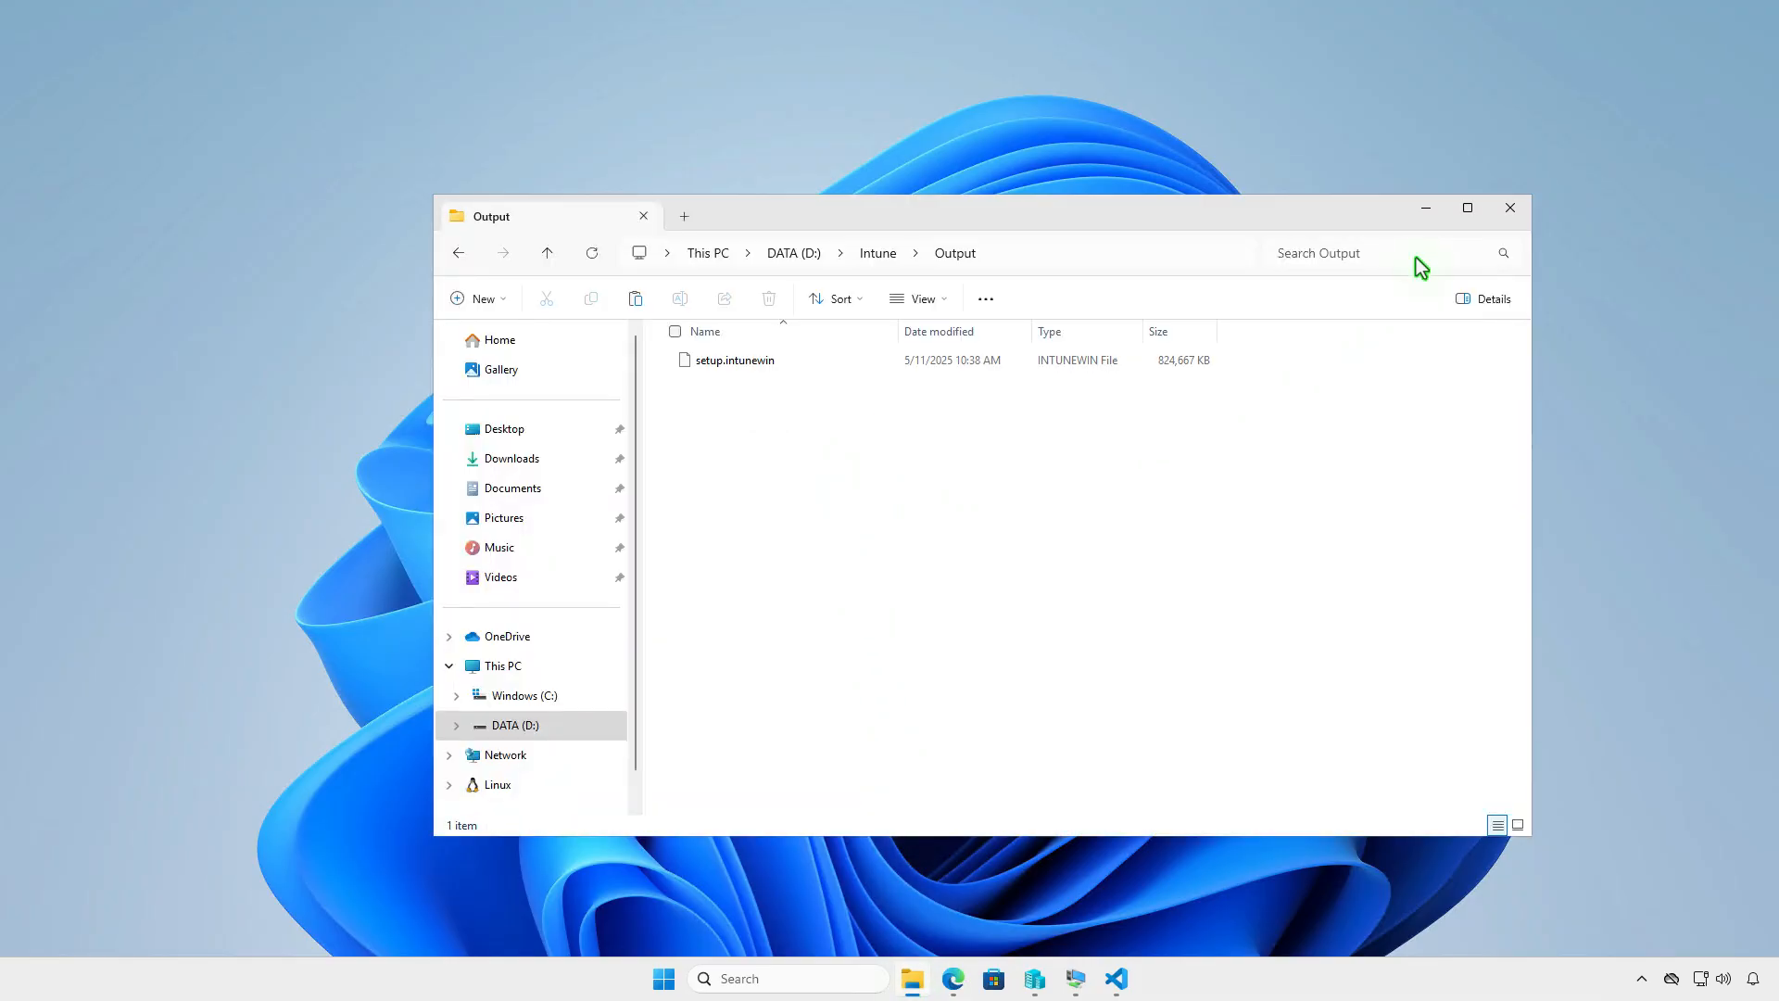
click(1425, 209)
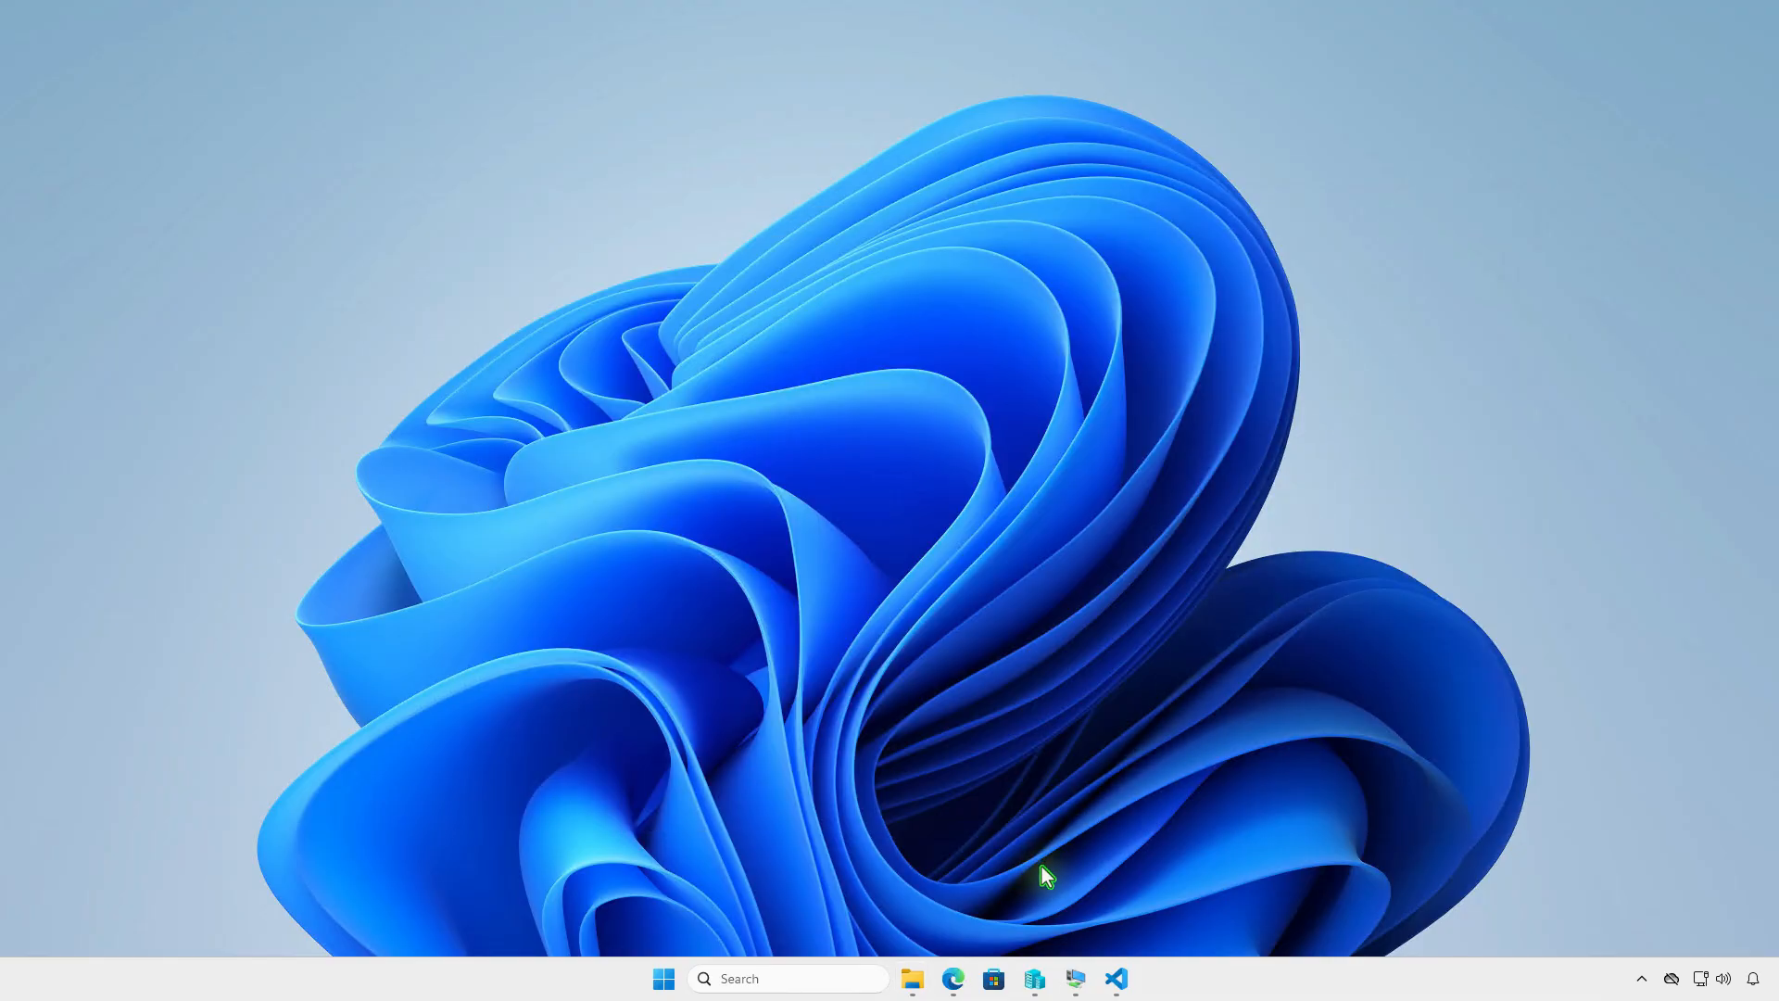
Step: Switch to the Microsoft Intune admin center in Edge and open the list of Windows apps
click(958, 983)
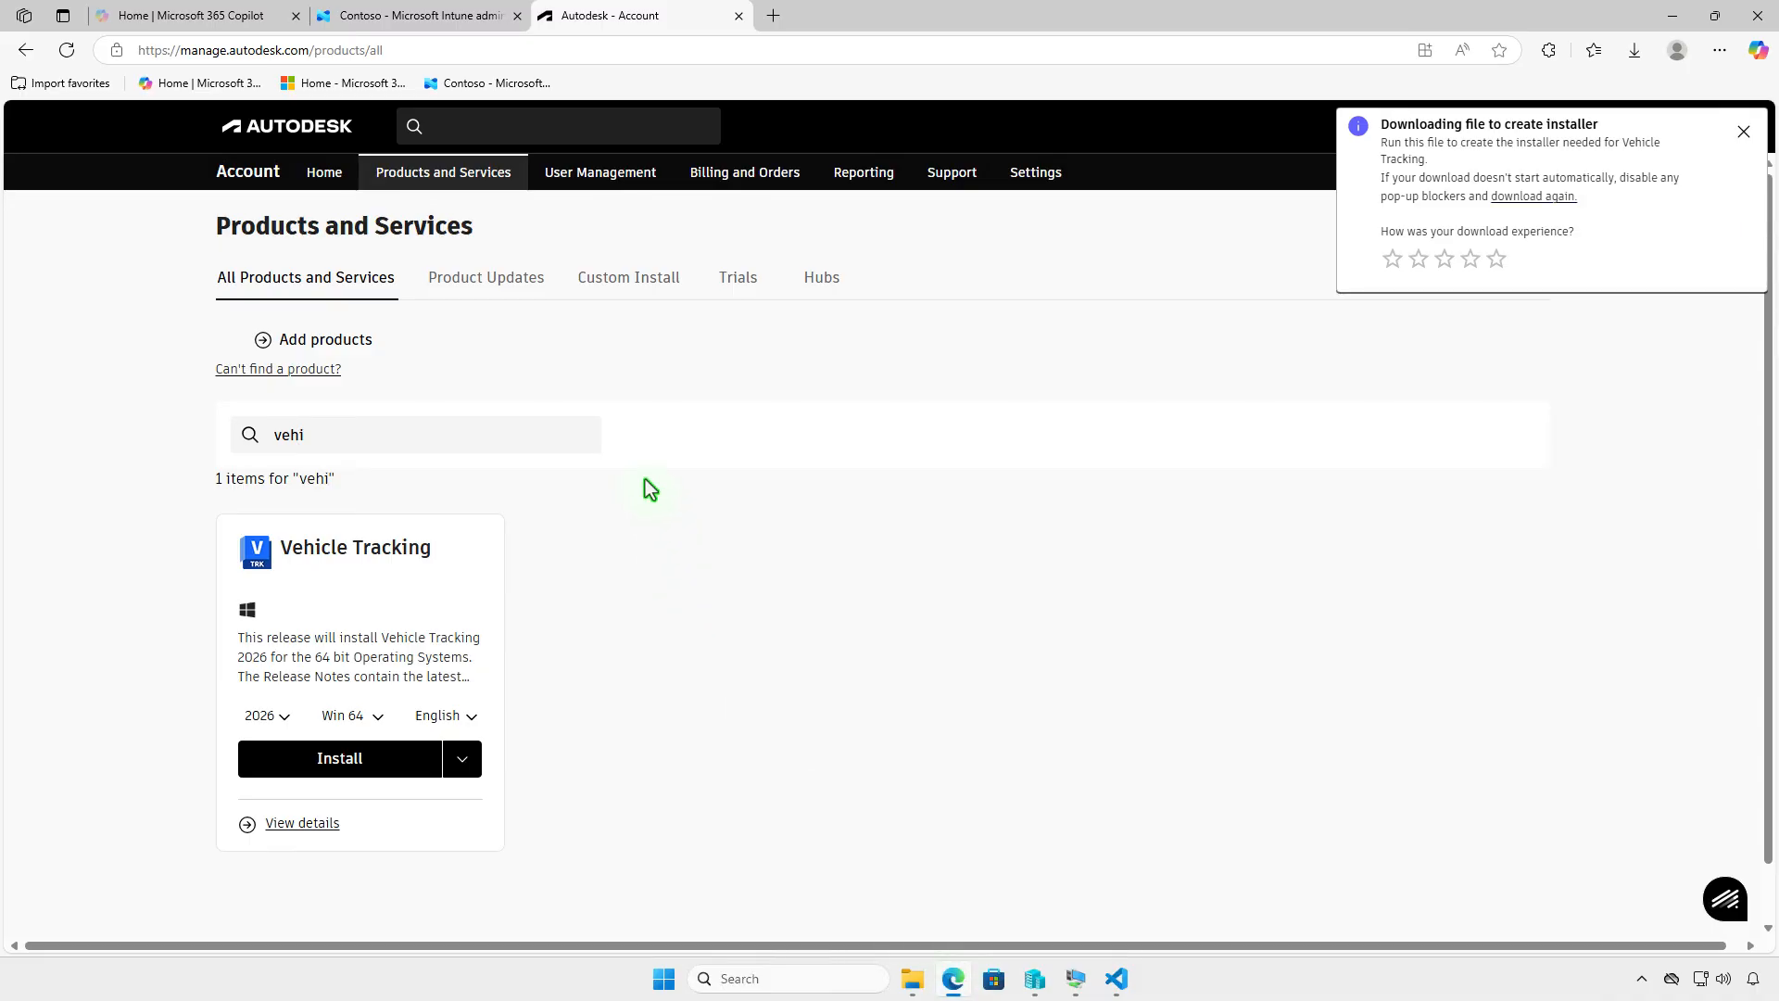
click(465, 26)
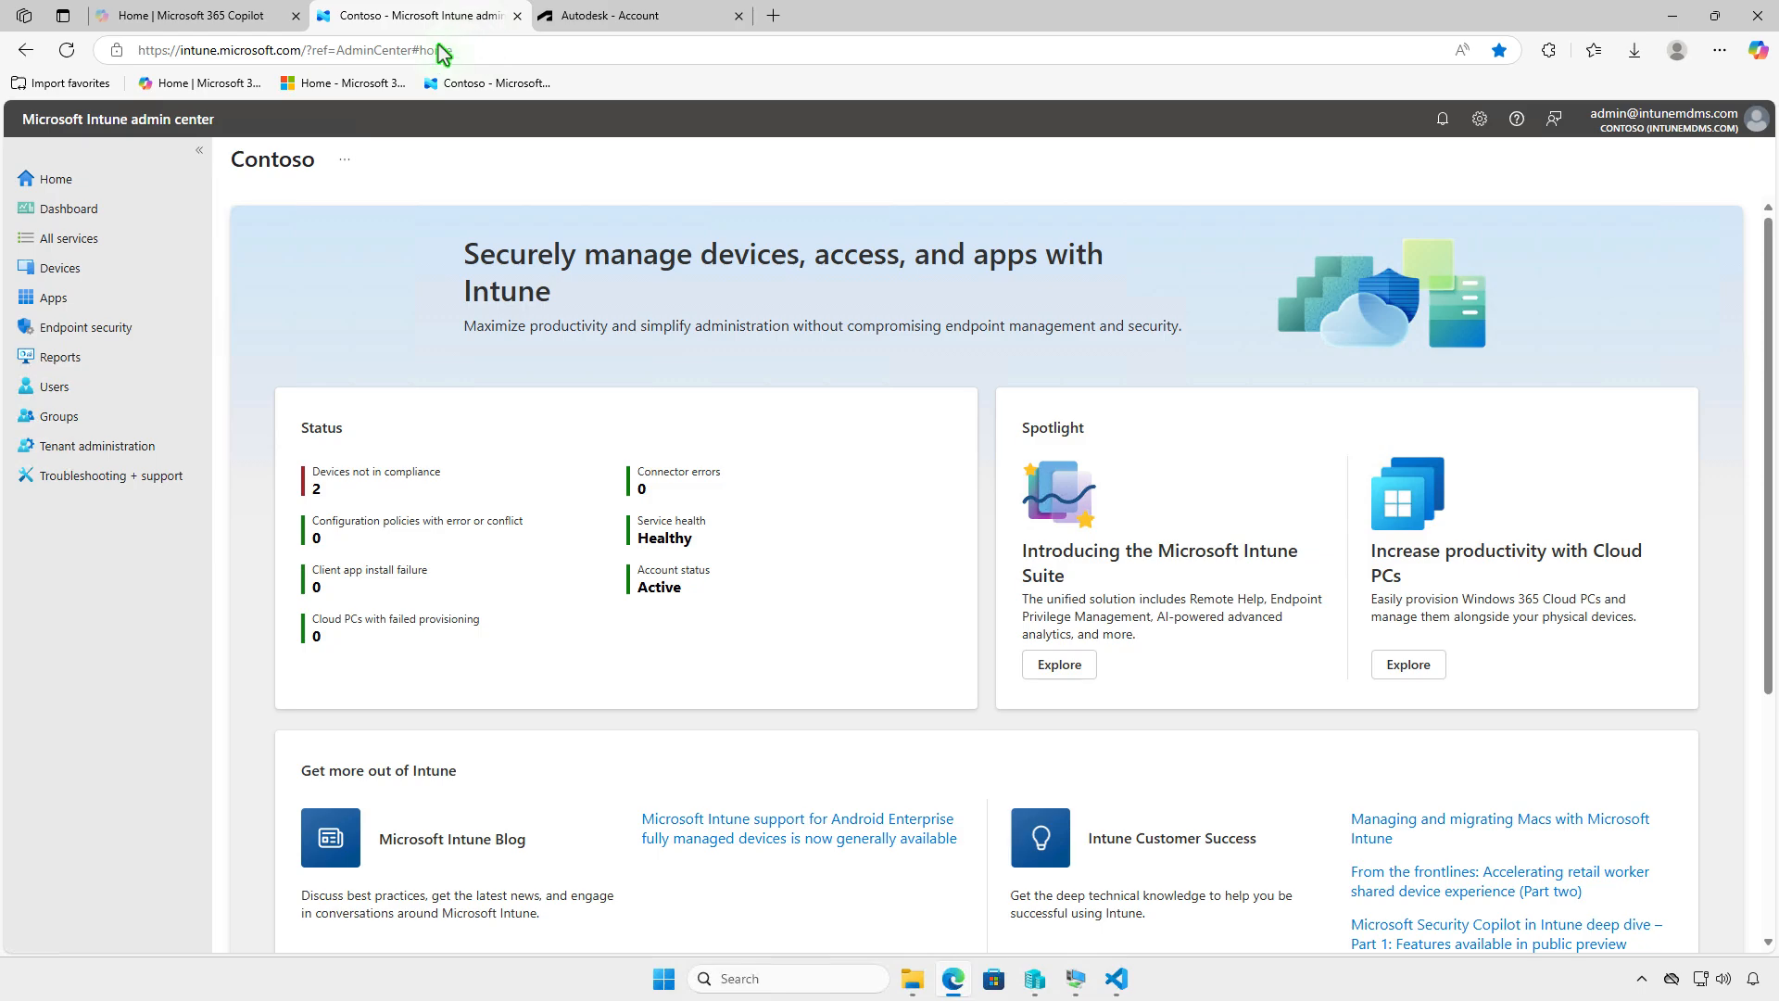
click(108, 297)
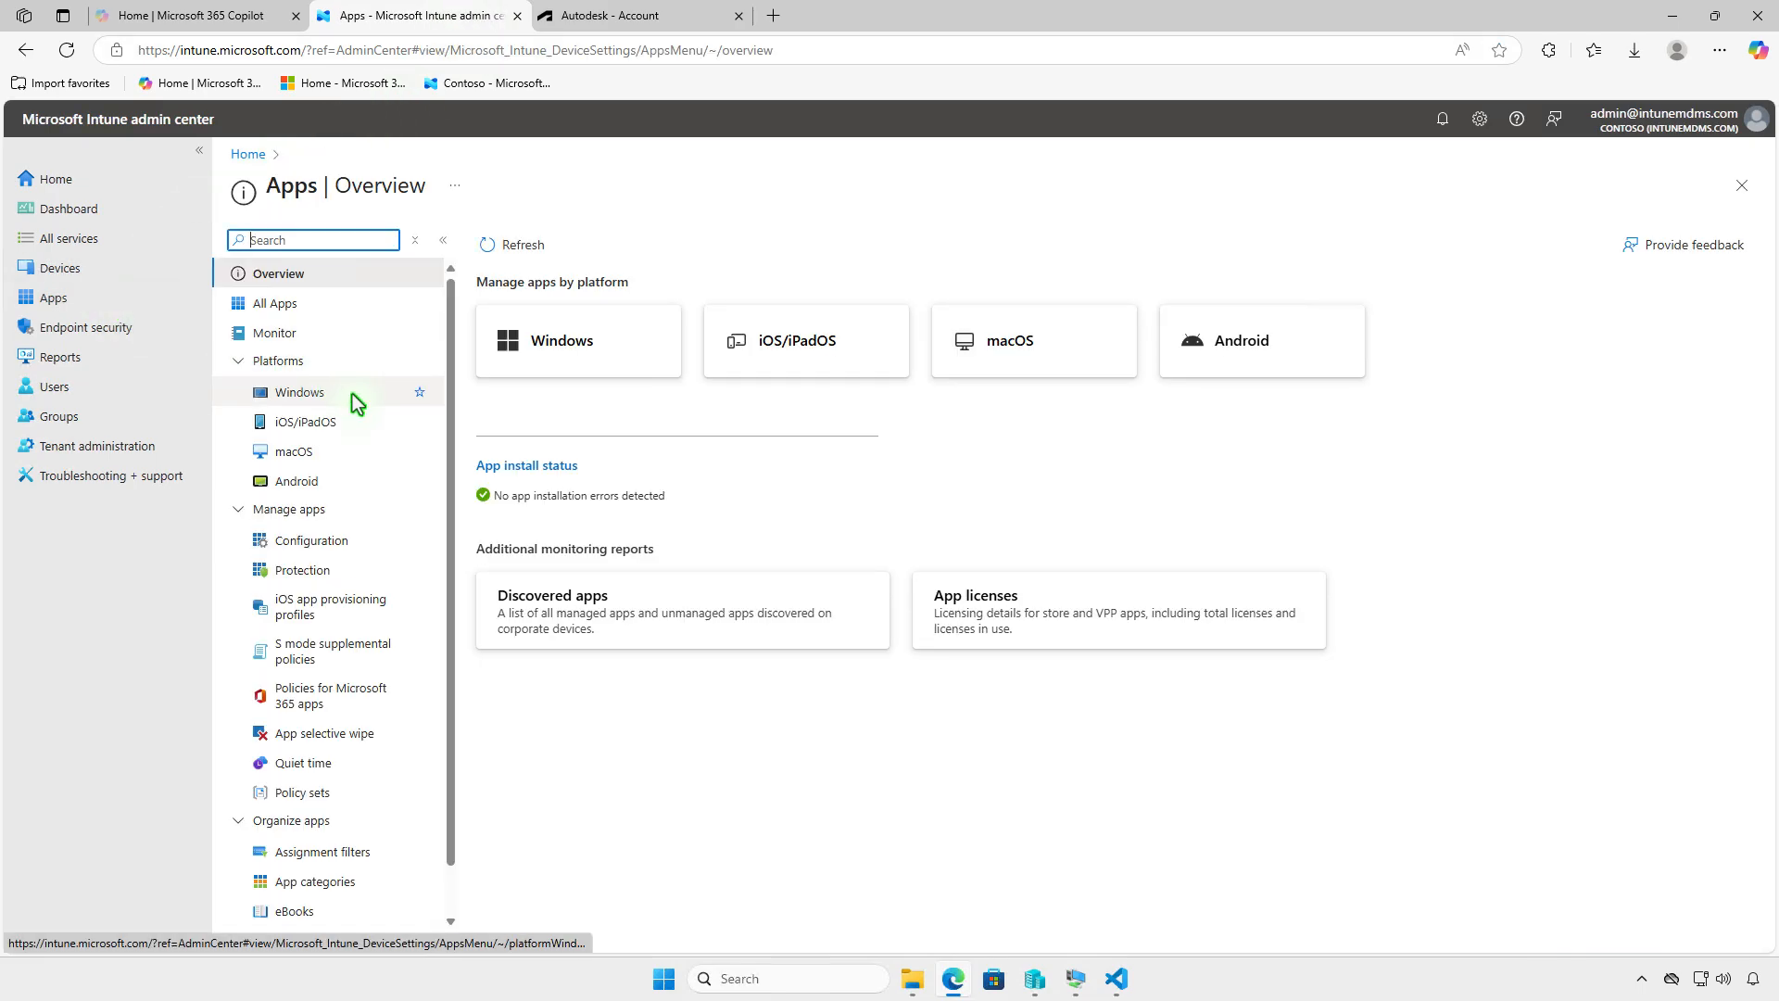
click(354, 397)
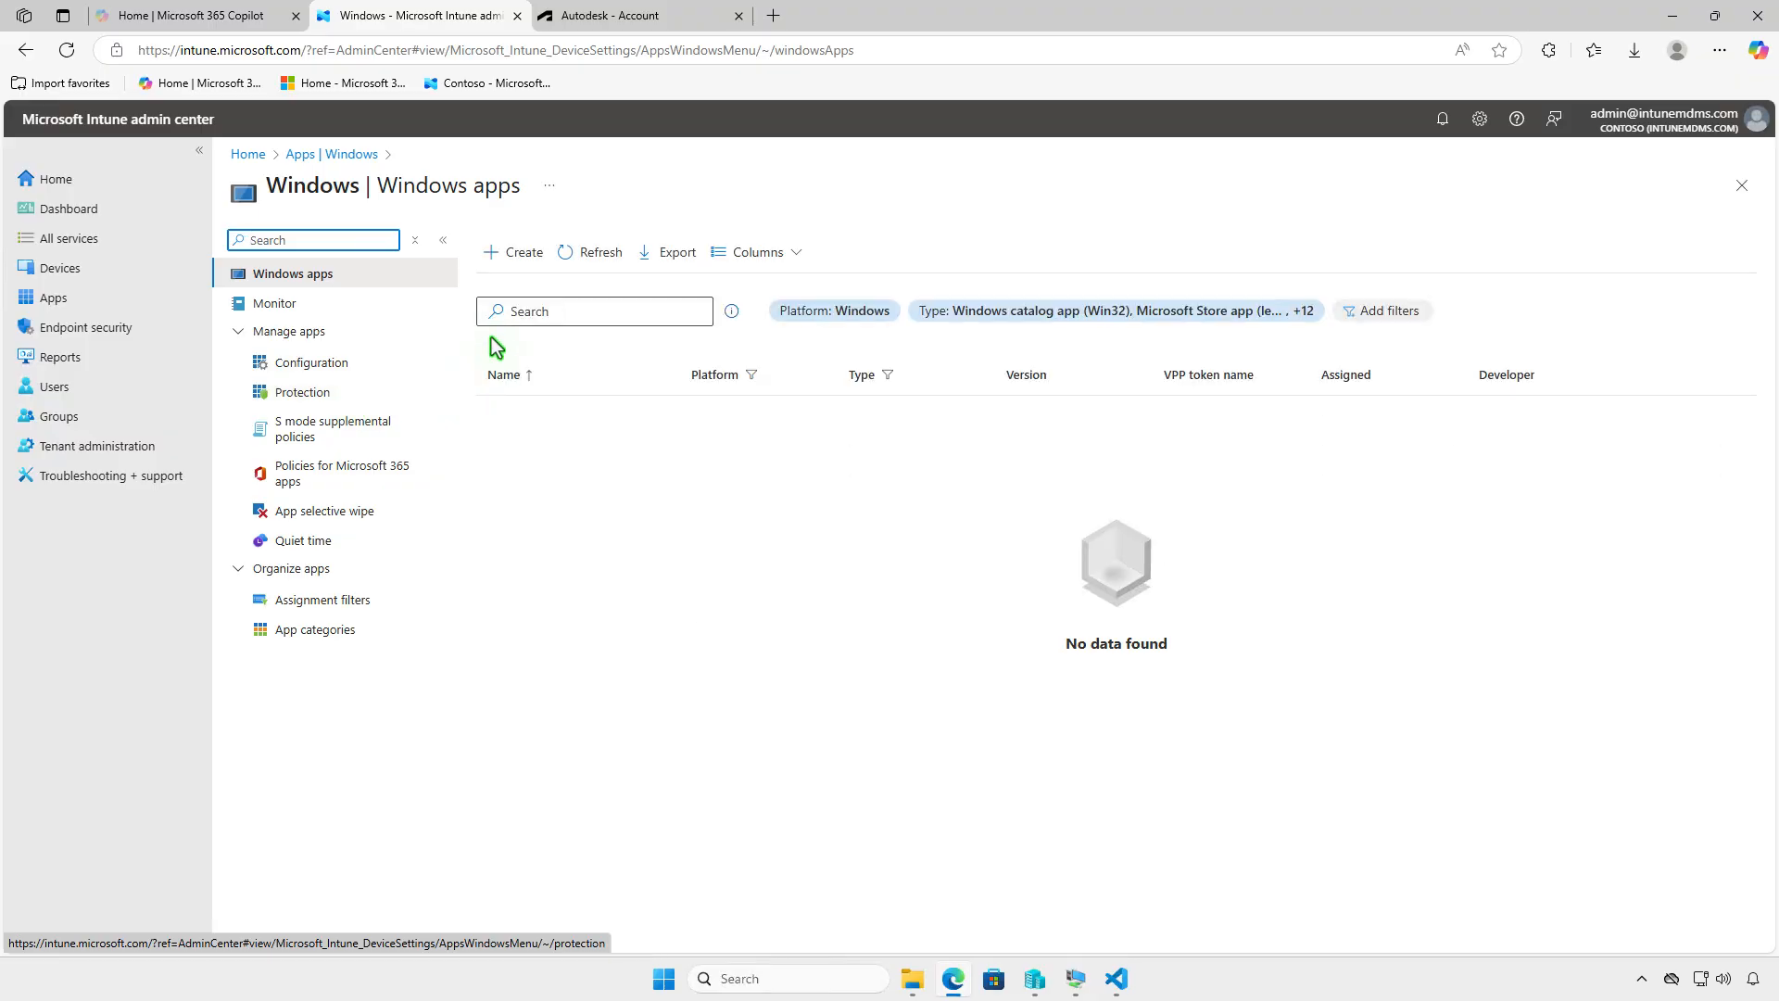
Step: Start creating a new app with the app type Windows app (Win32)
click(525, 260)
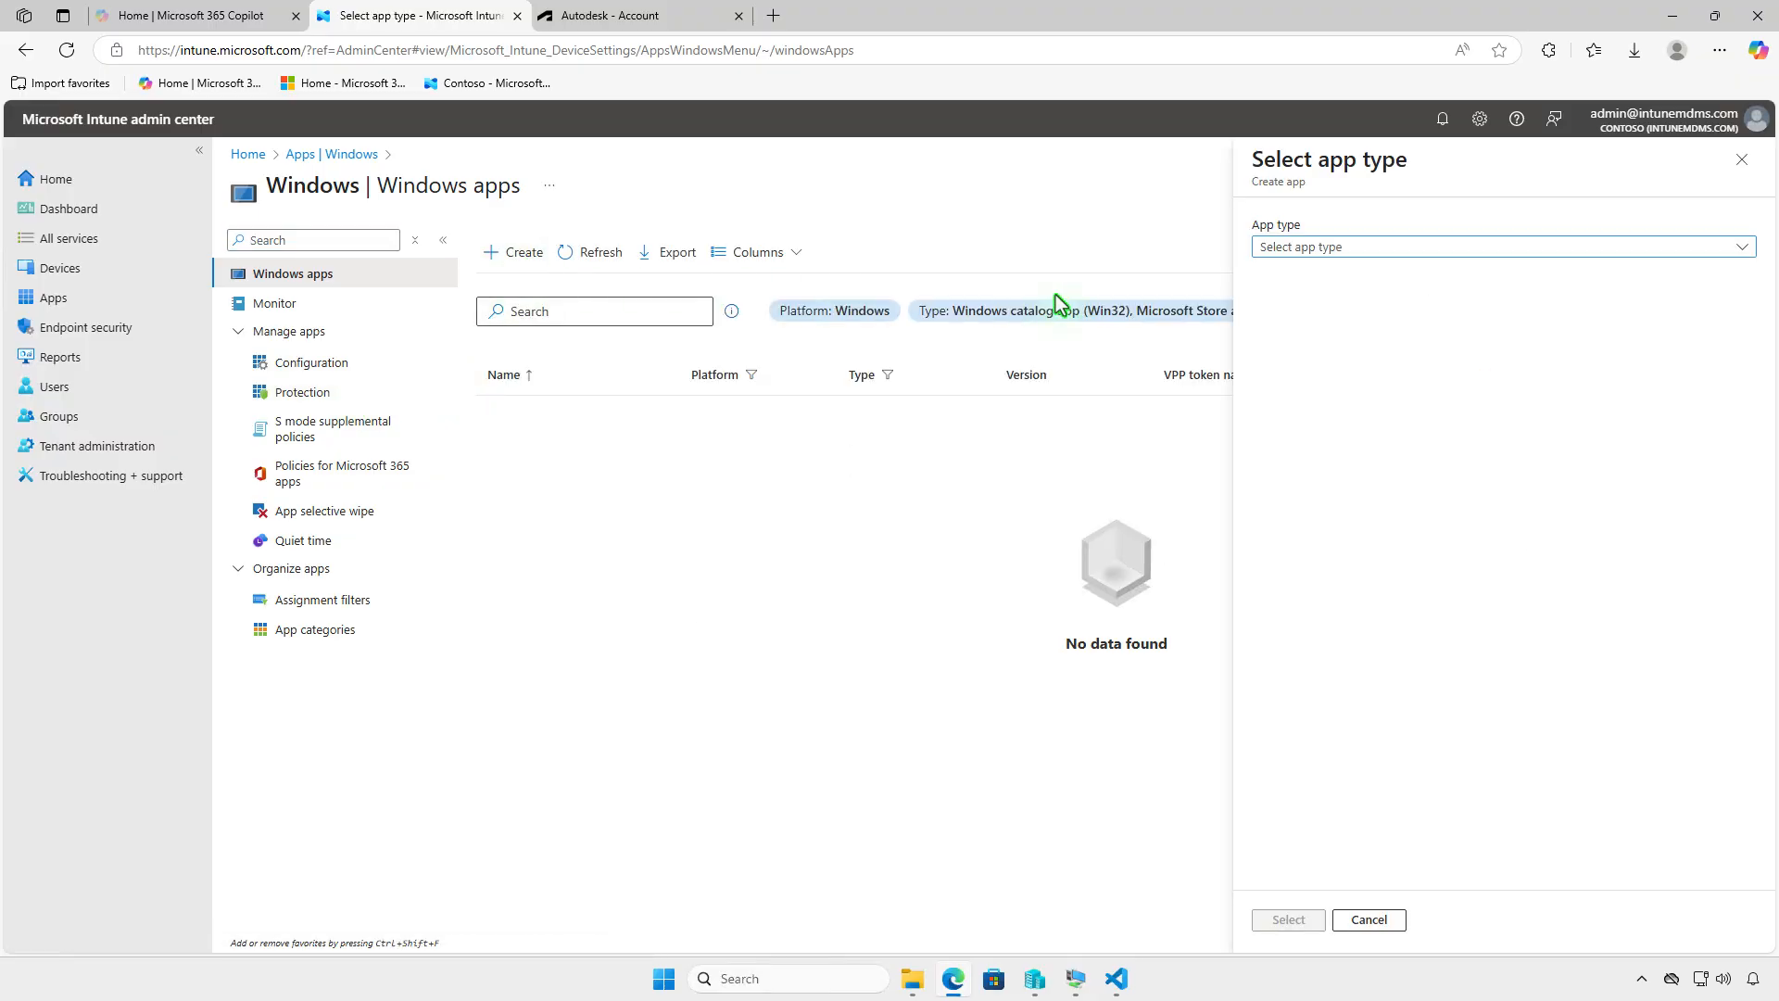
click(1498, 247)
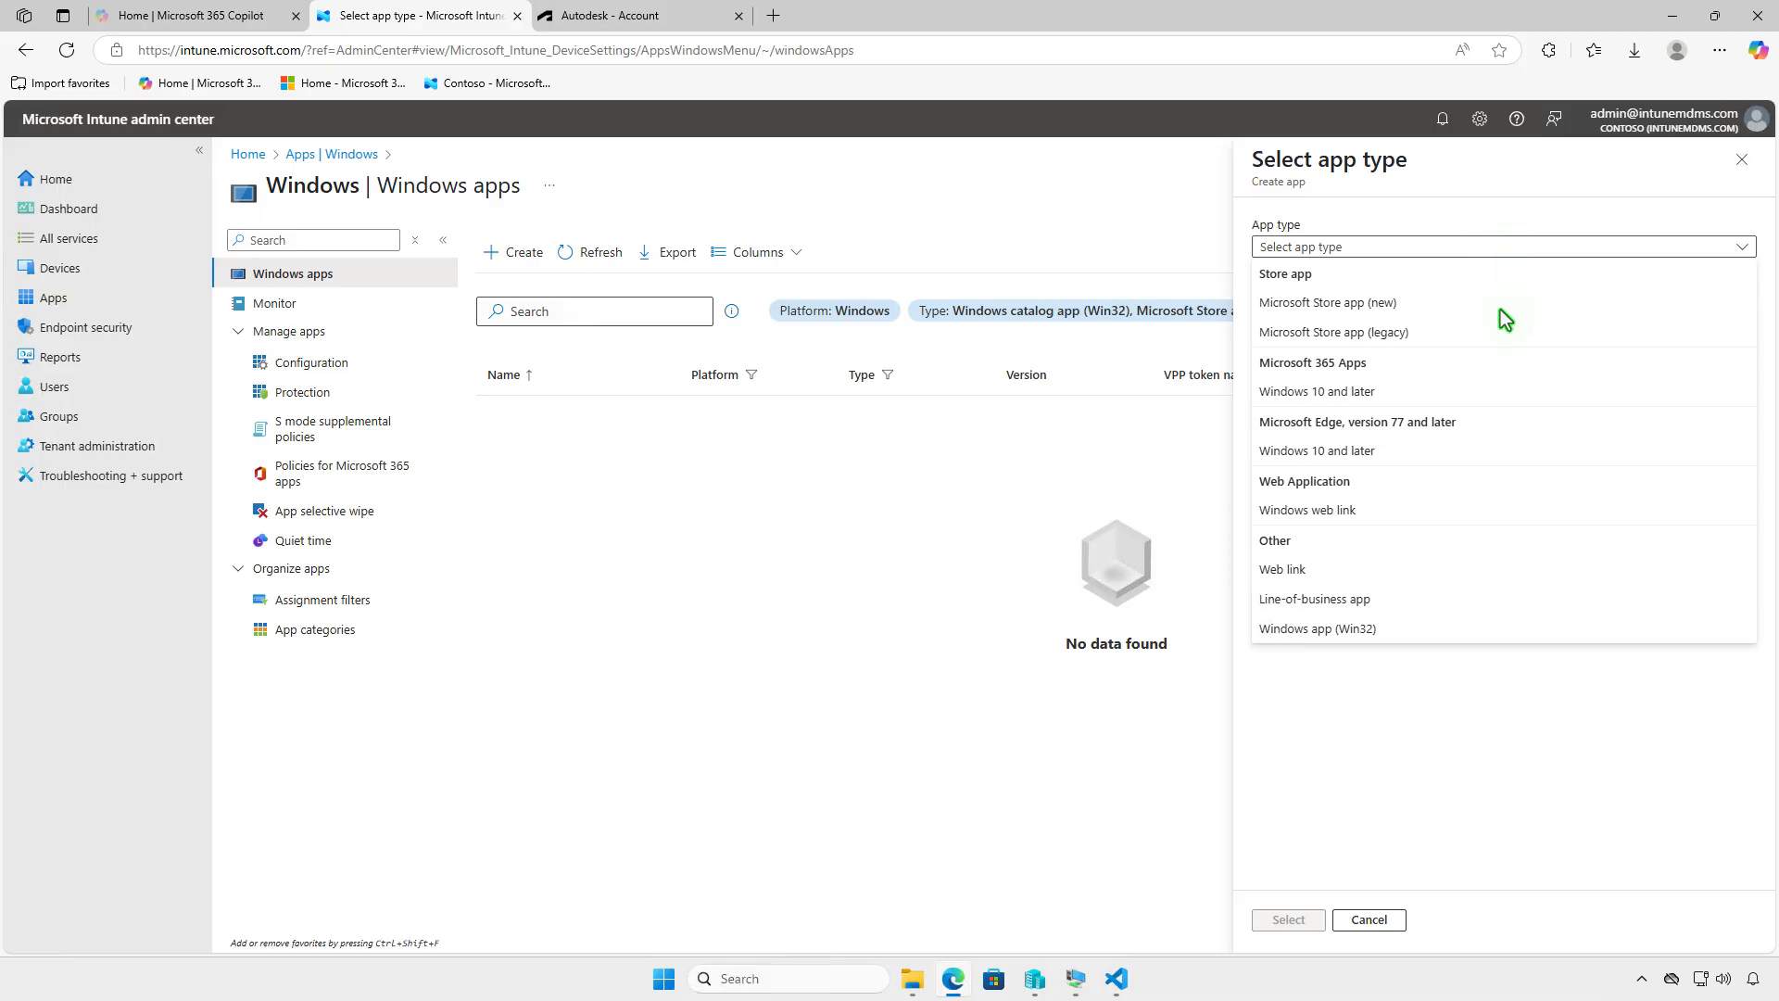
click(1451, 632)
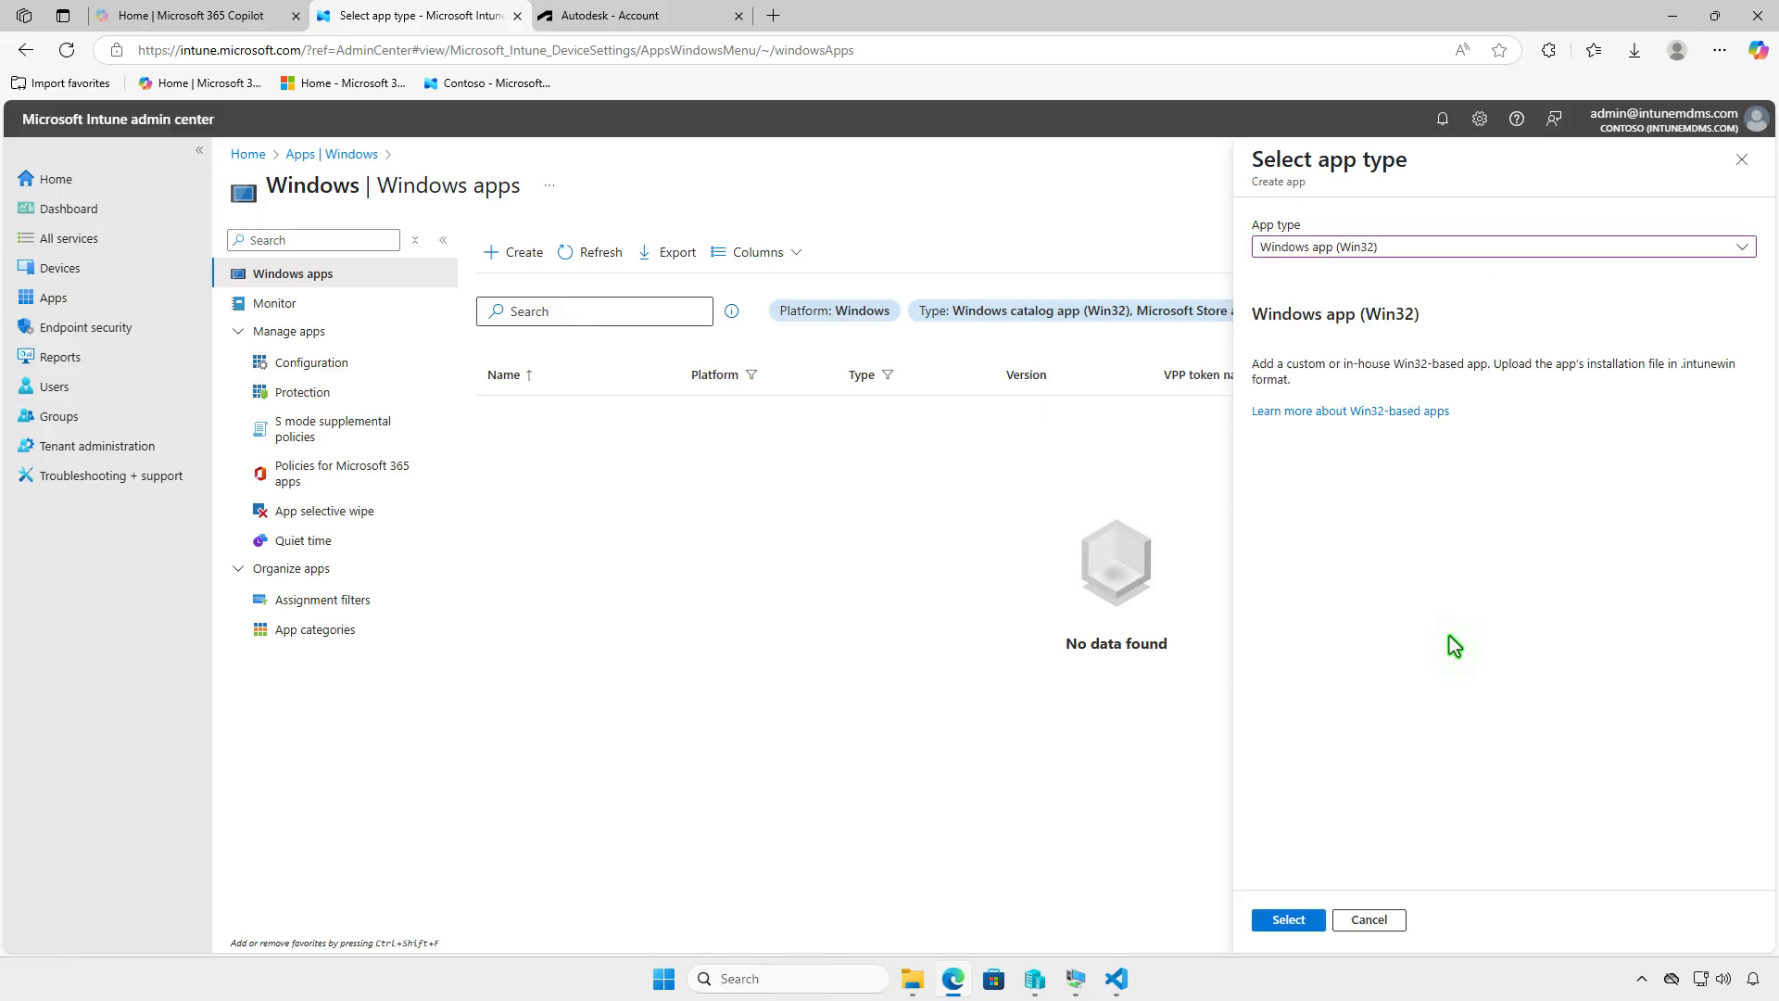
click(1297, 922)
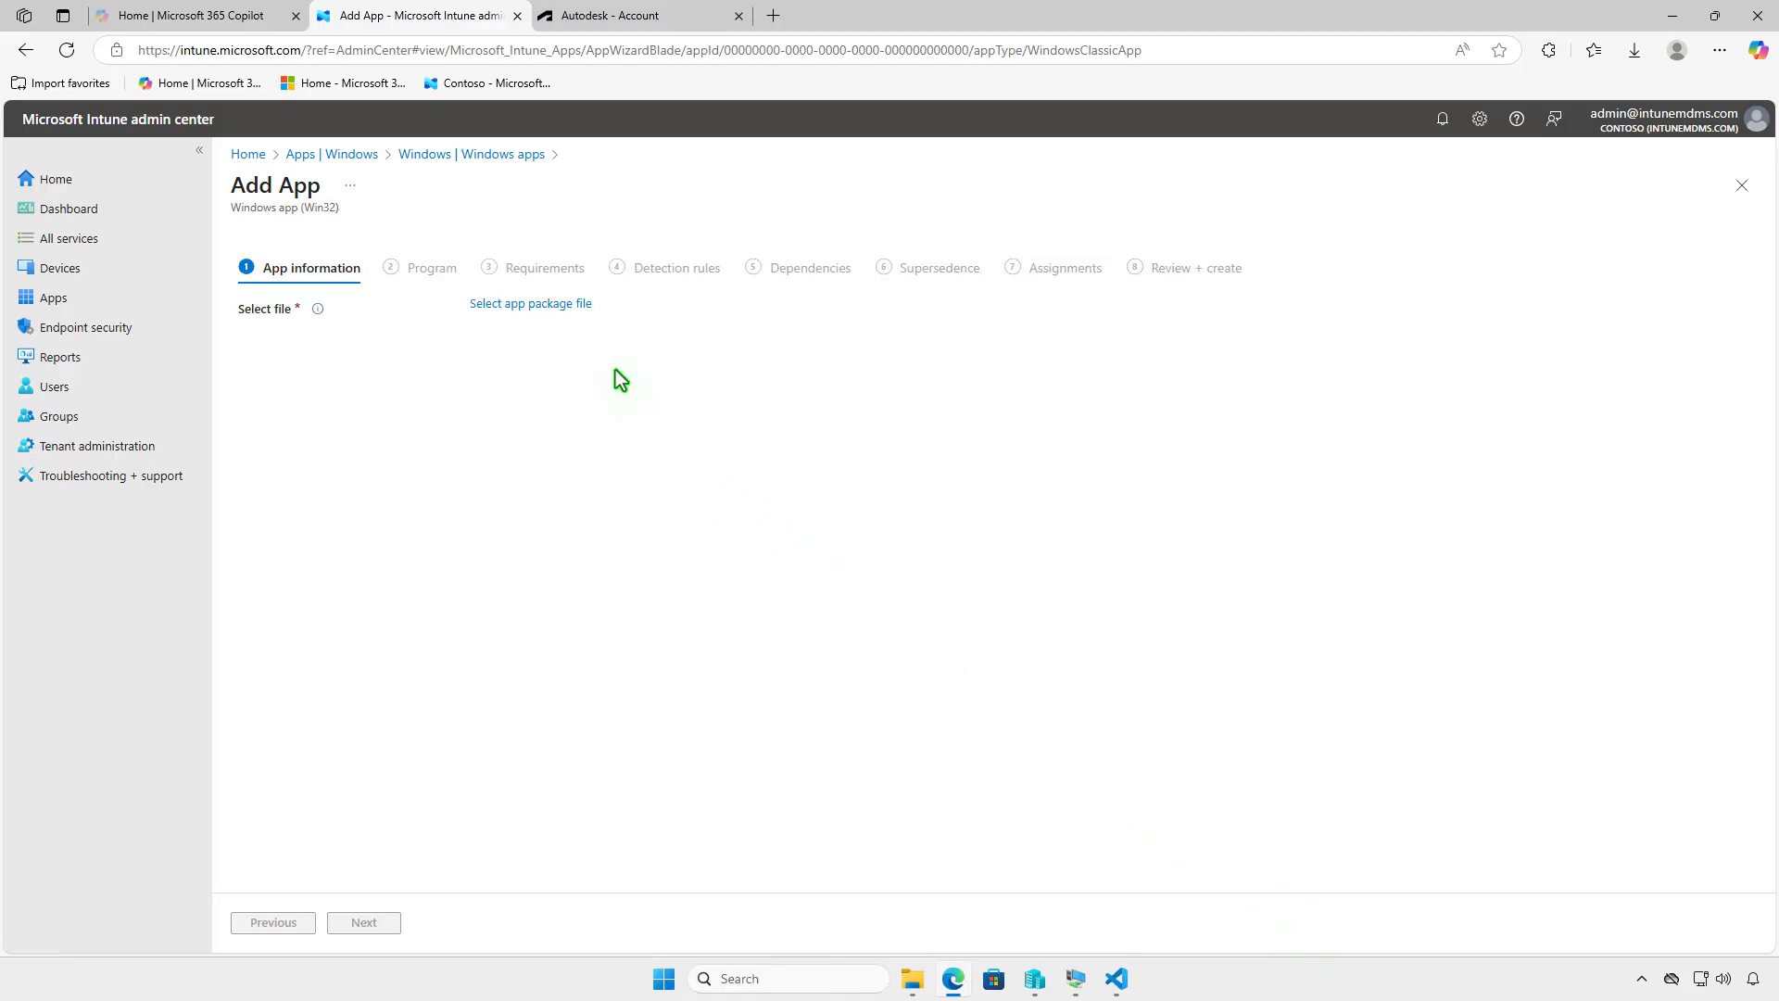
Step: Select setup.intunewin from D:\Intune\Output as the app package file and confirm it
click(575, 311)
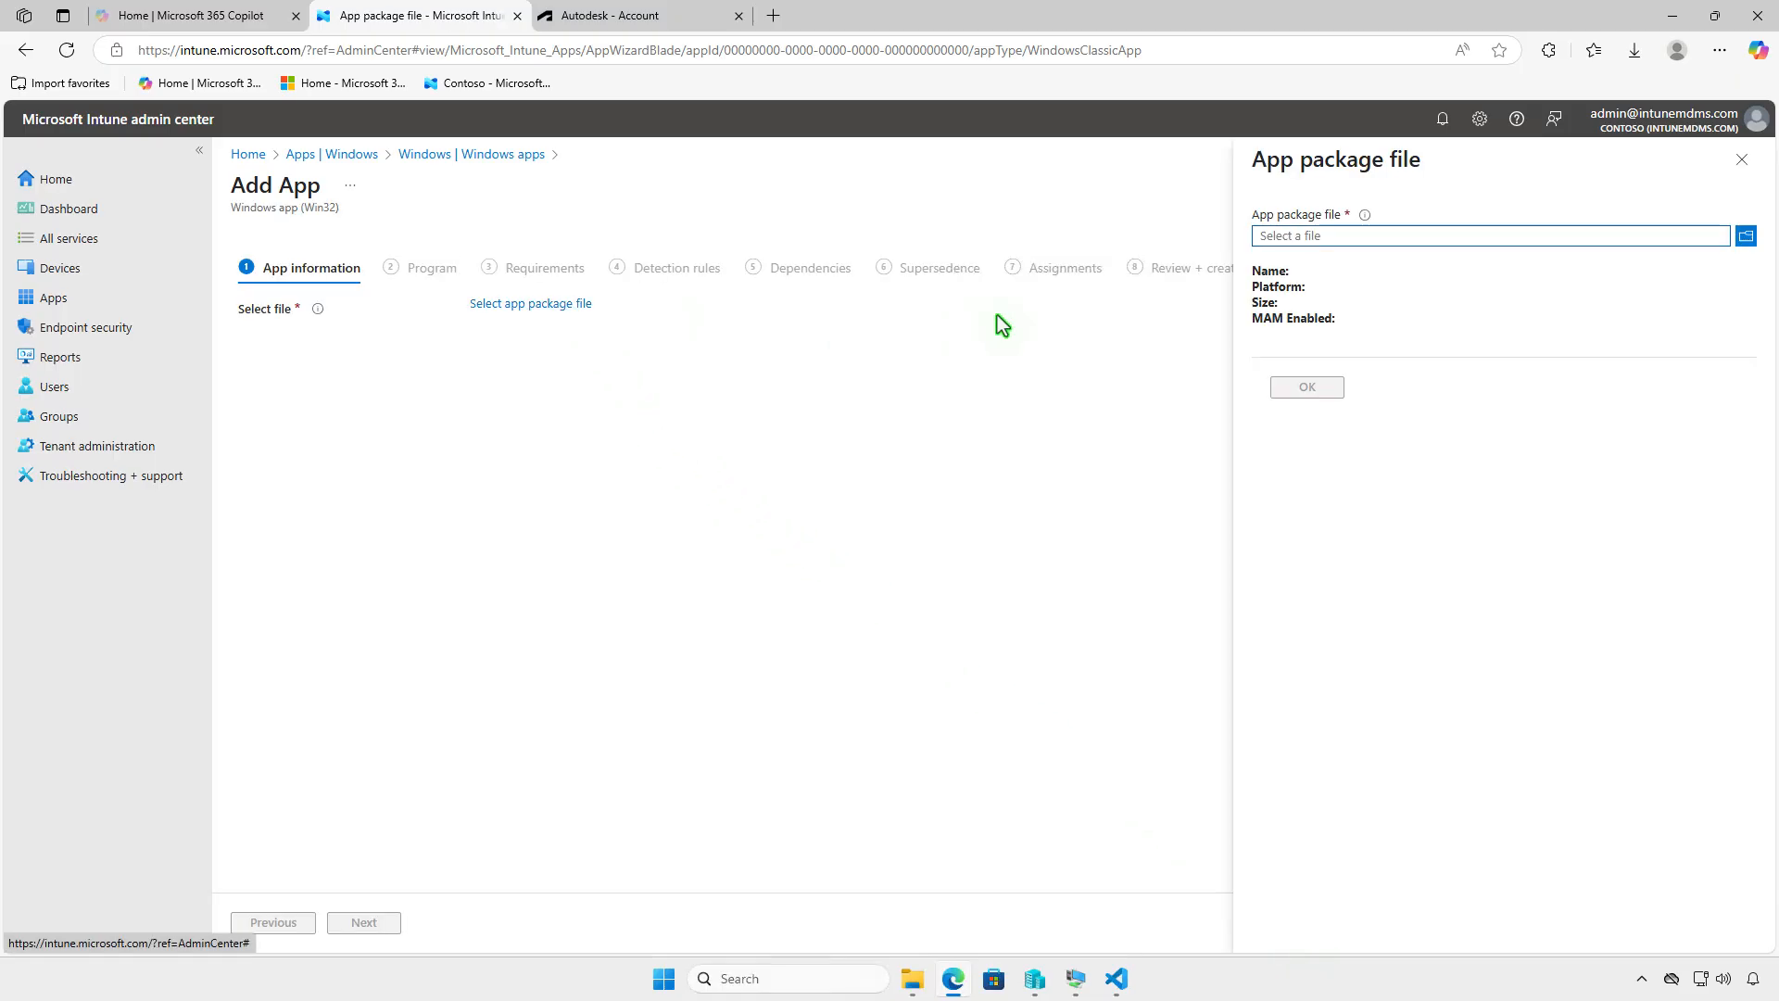
click(1420, 235)
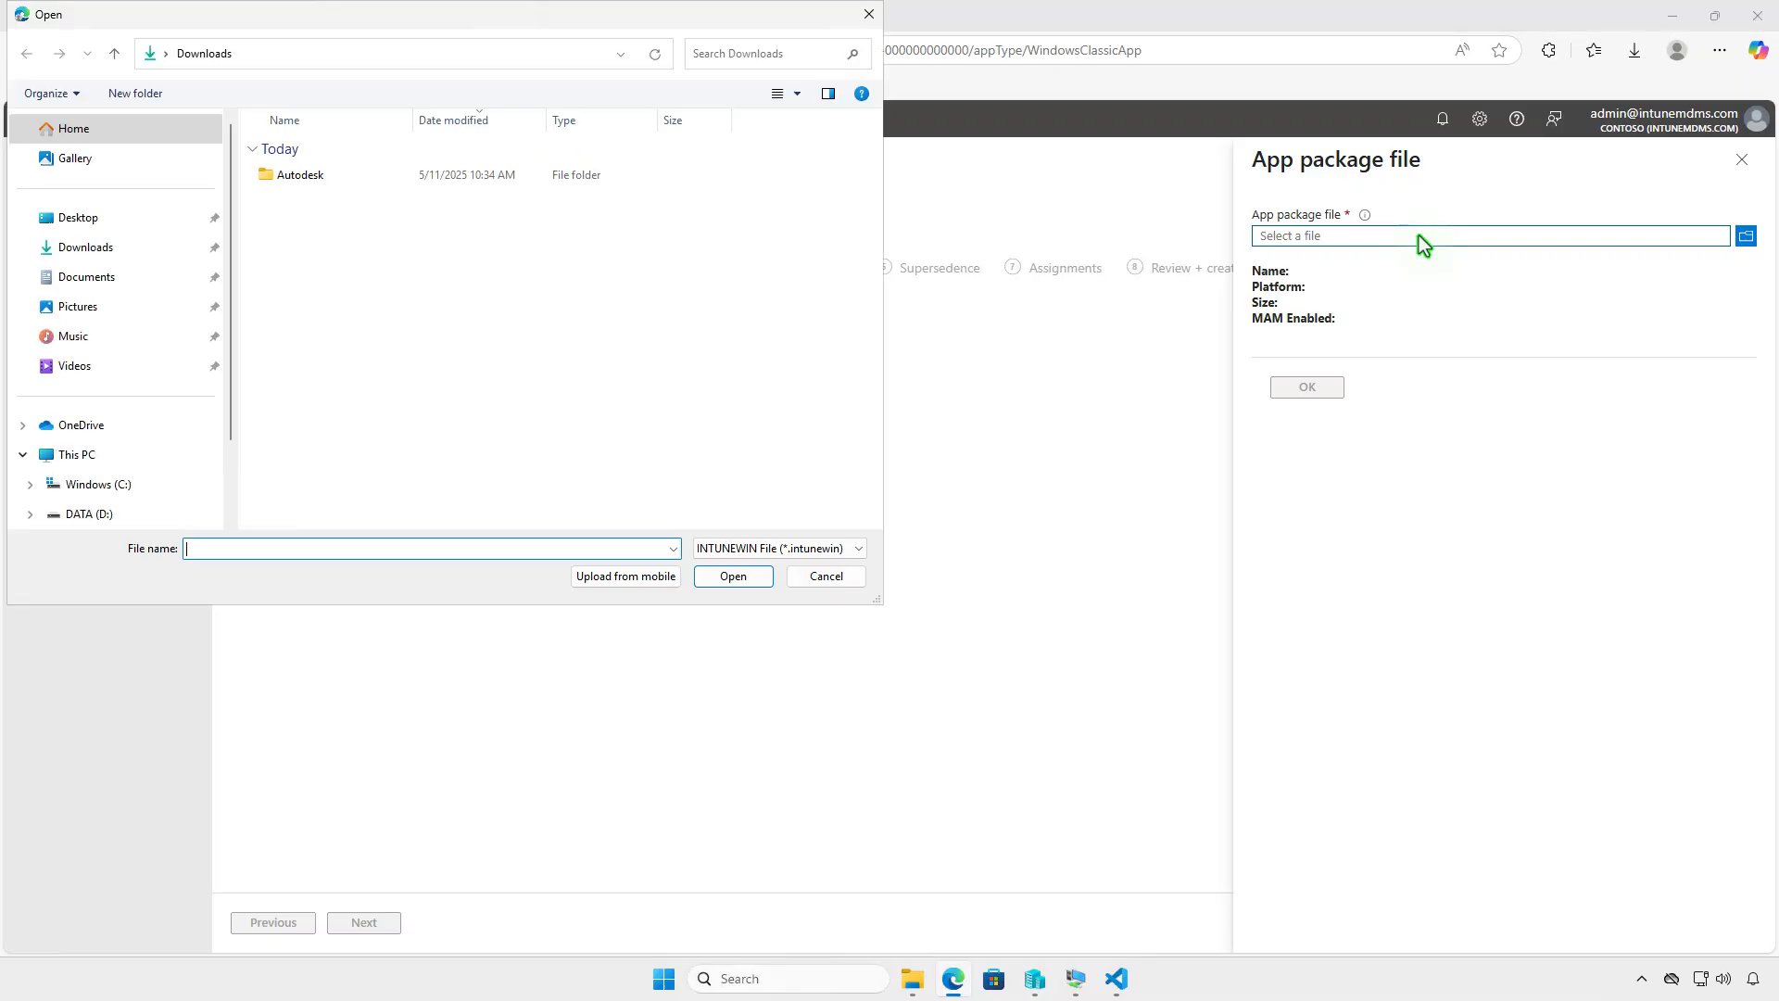
click(87, 454)
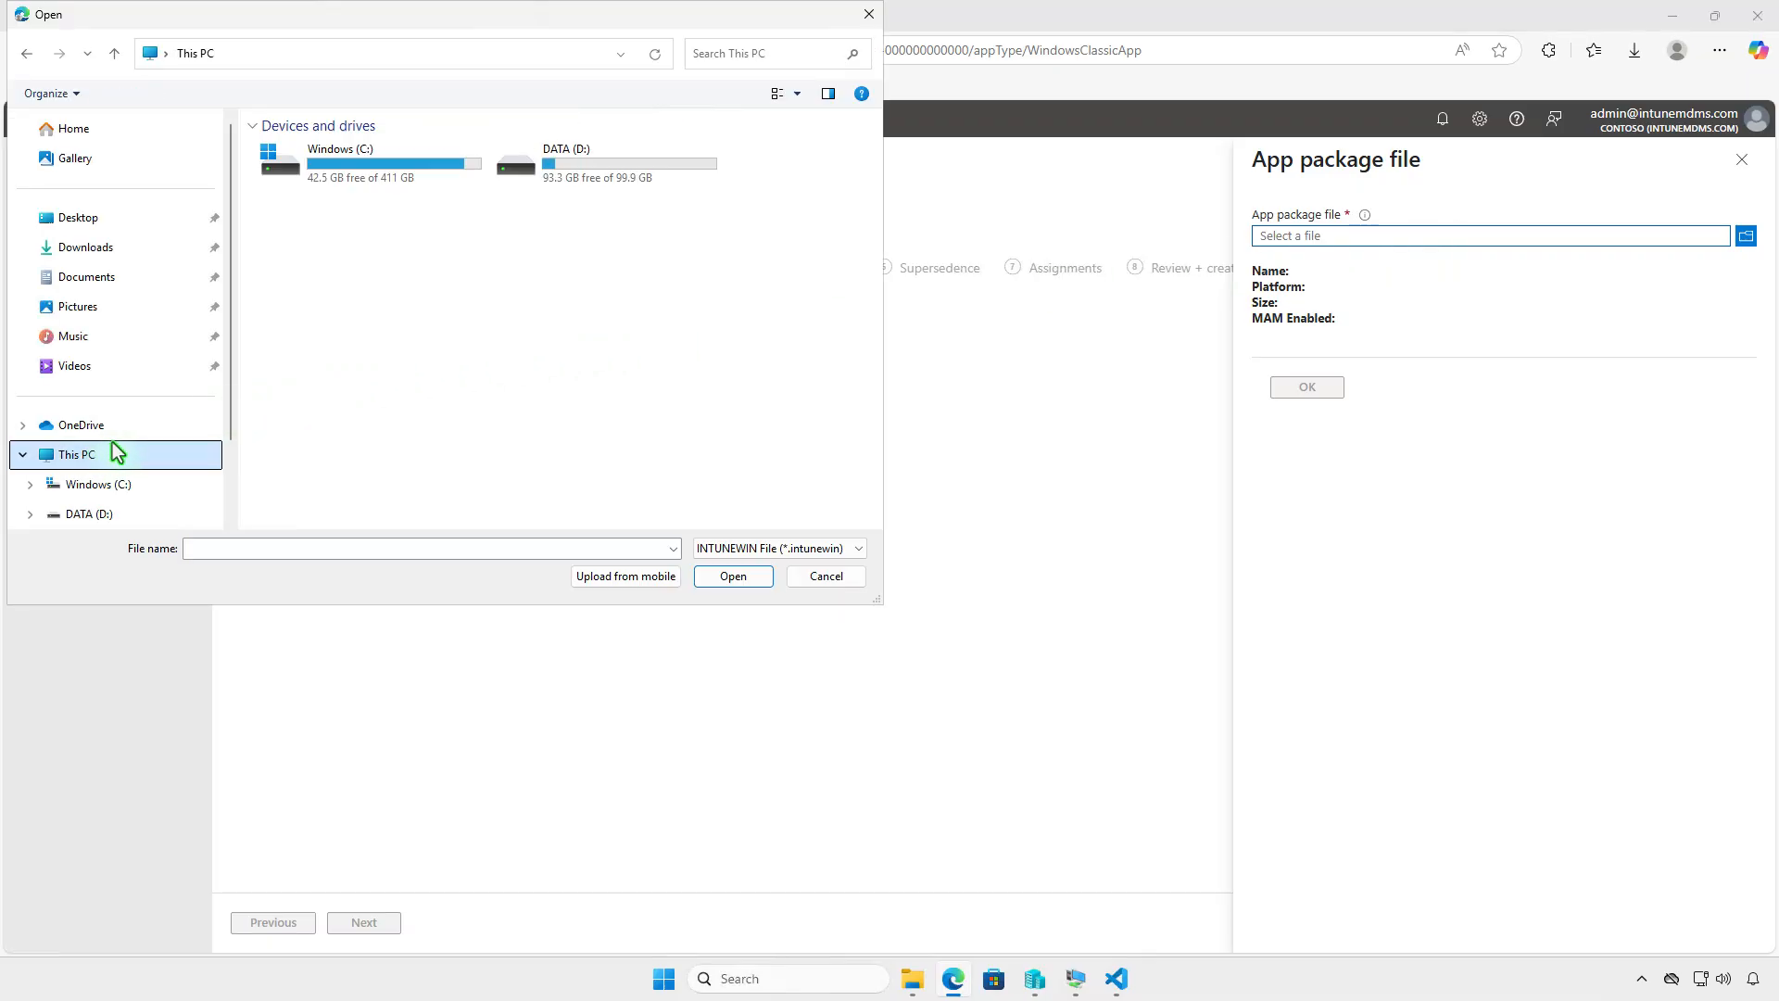
double_click(656, 185)
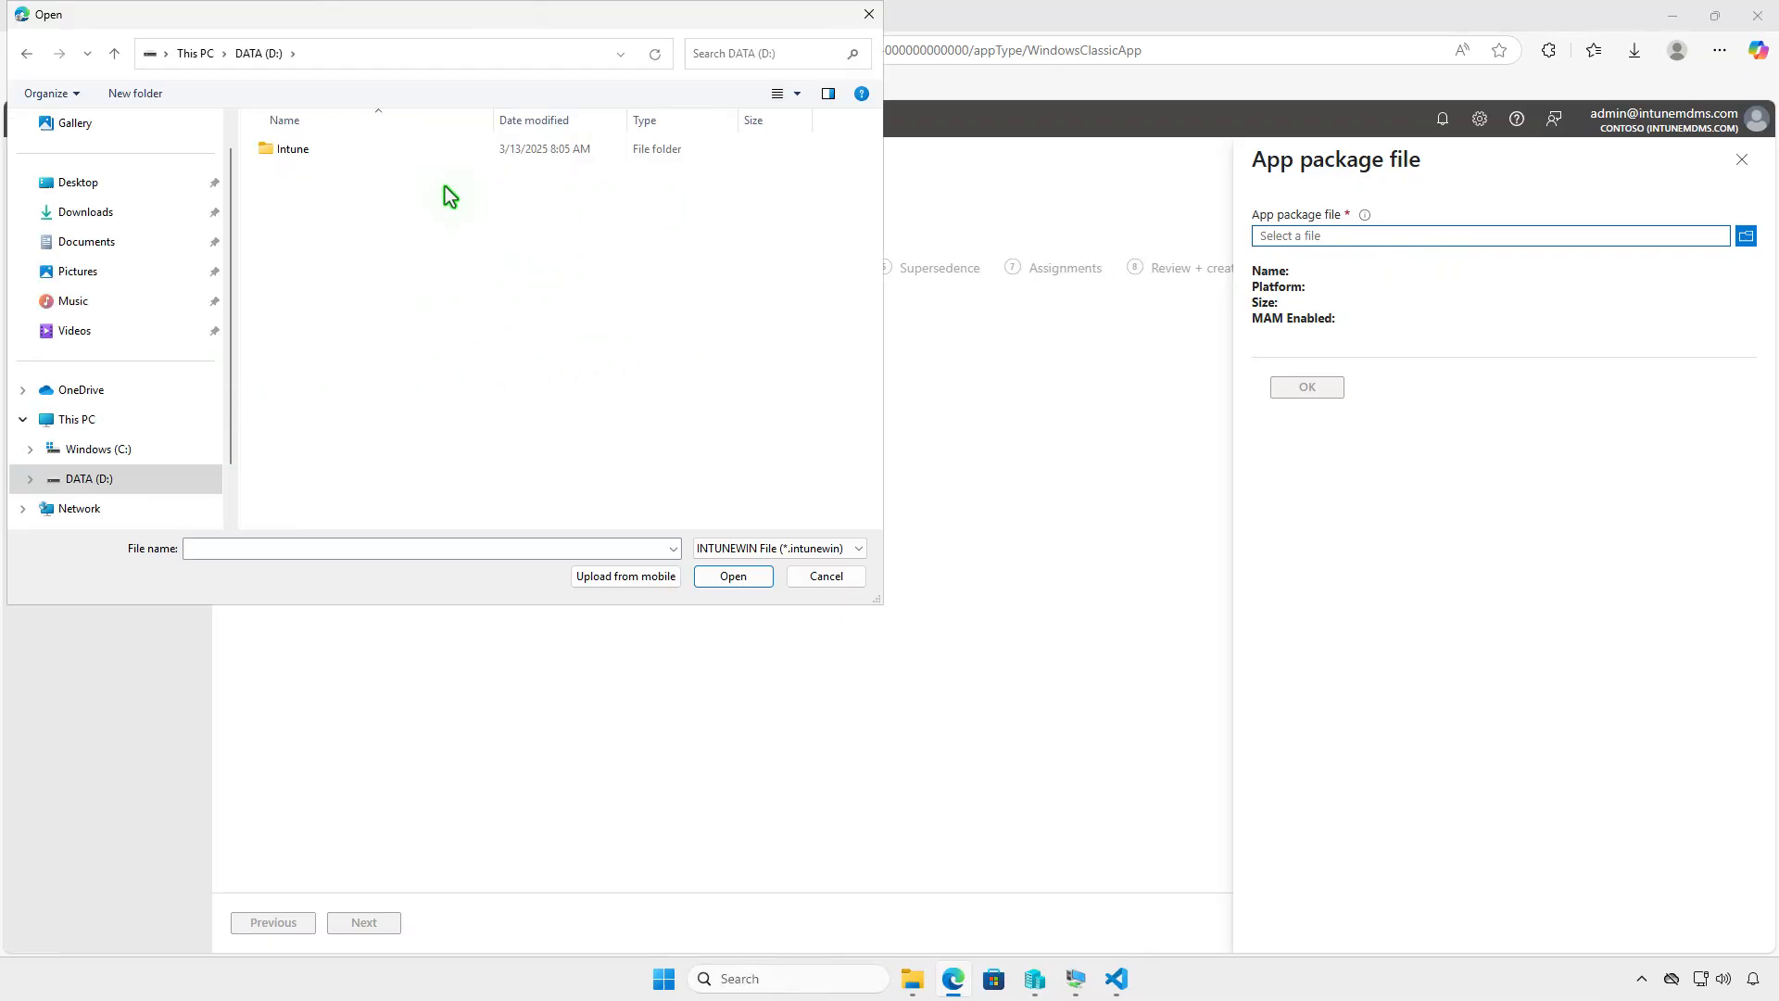
click(381, 150)
double_click(380, 150)
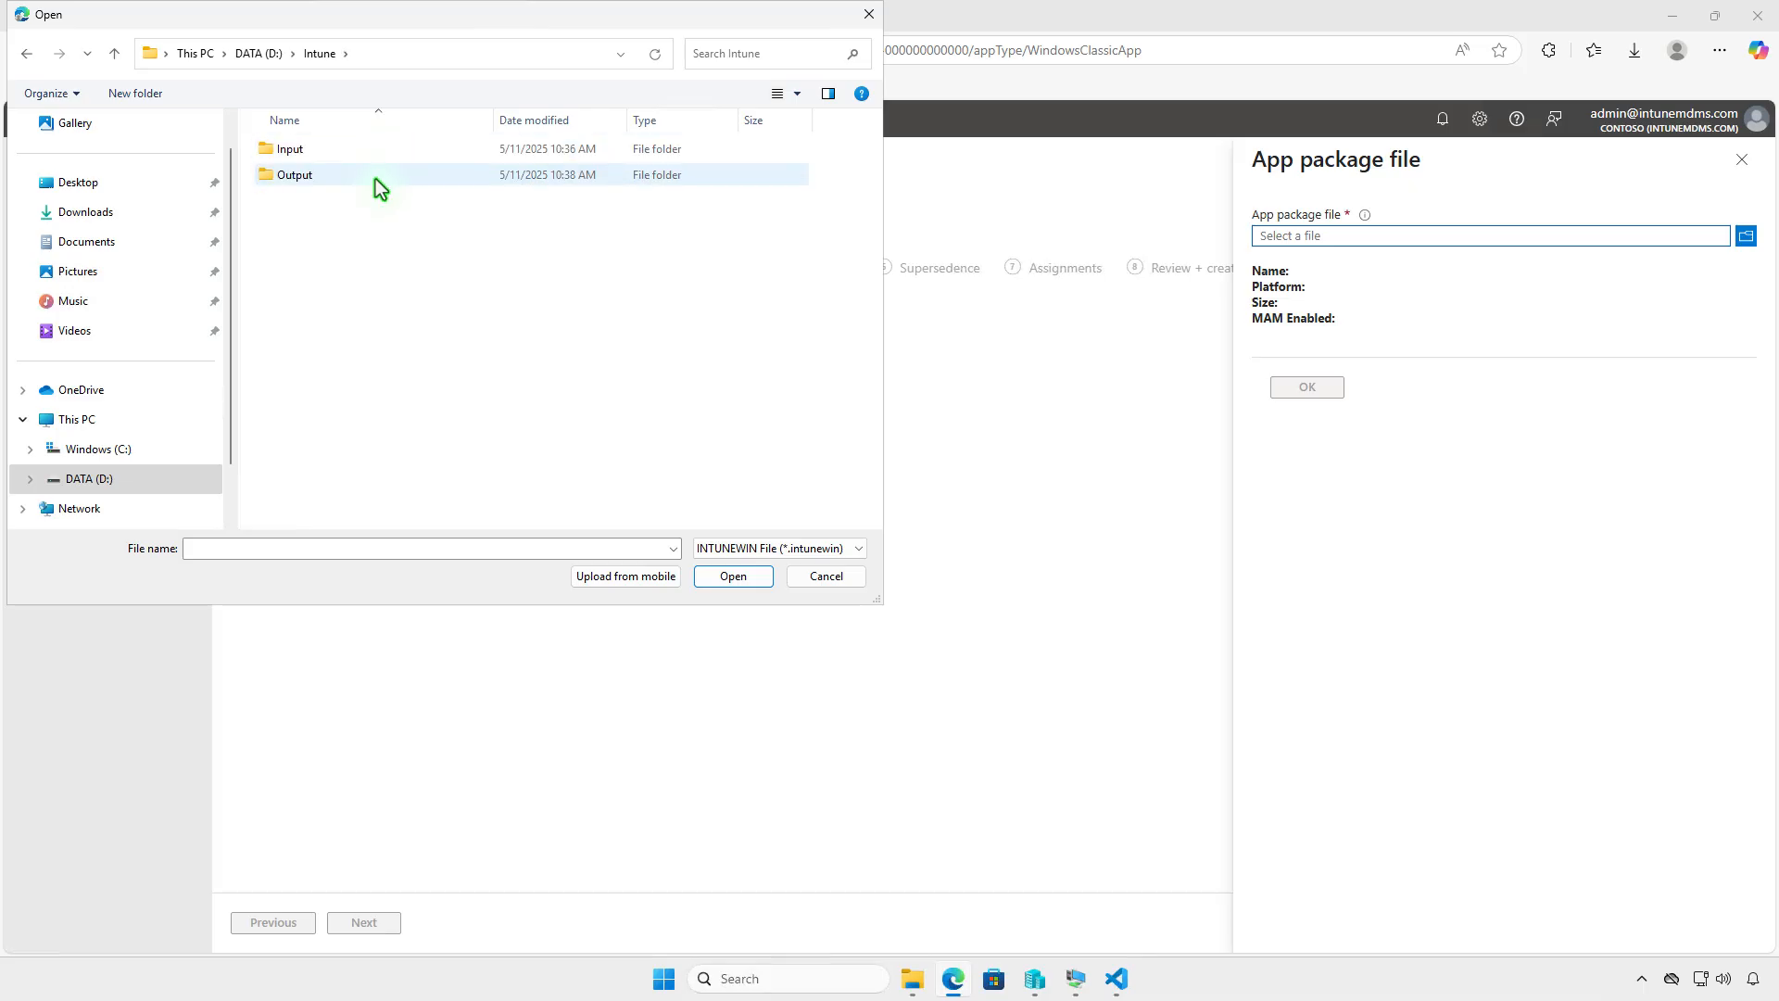
double_click(376, 179)
click(365, 152)
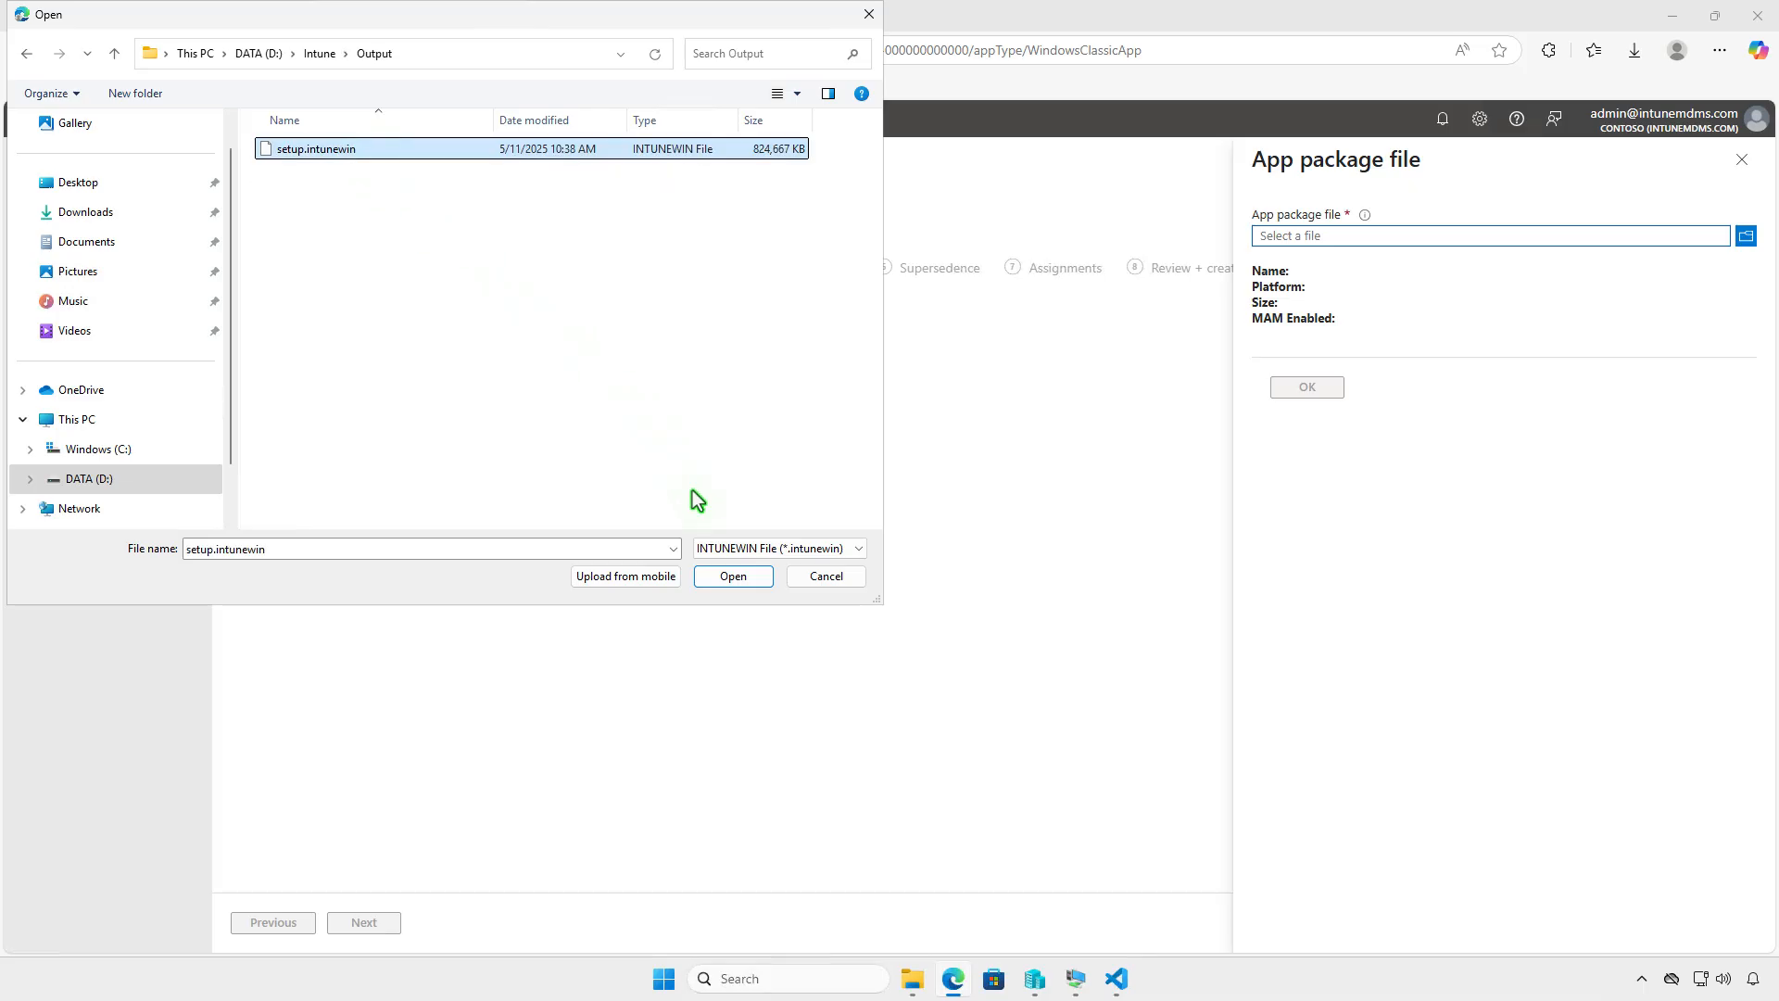
click(739, 577)
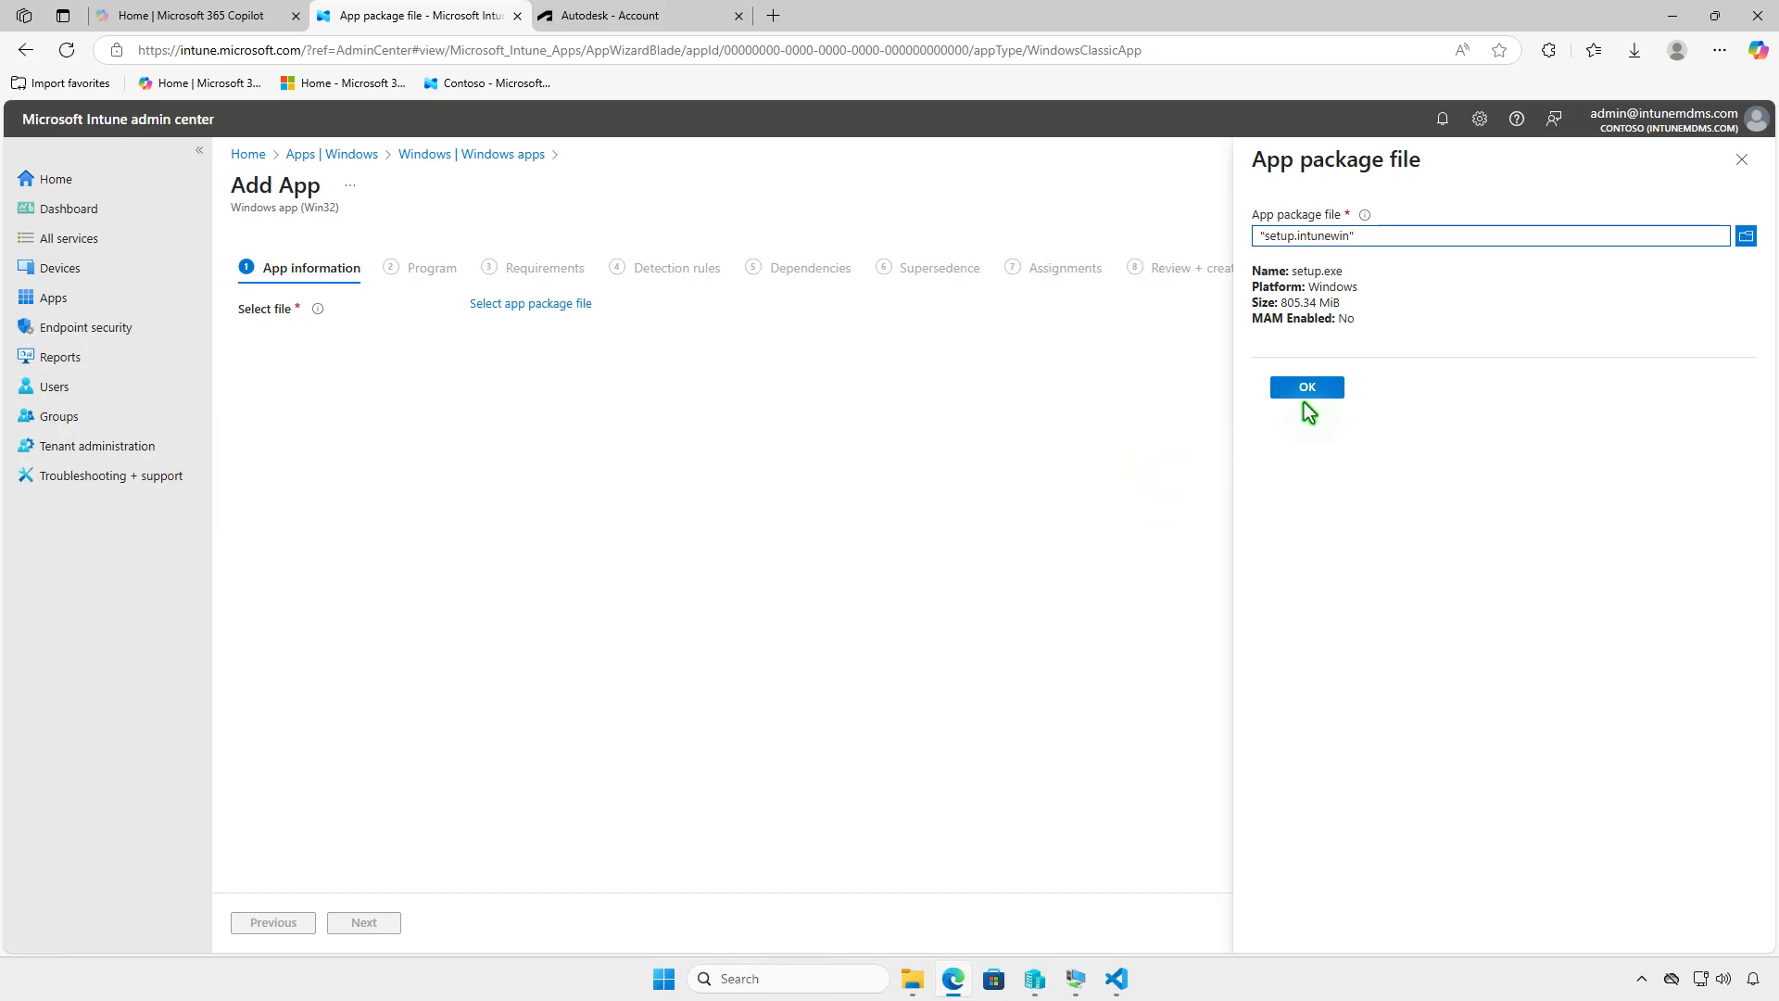
click(1308, 389)
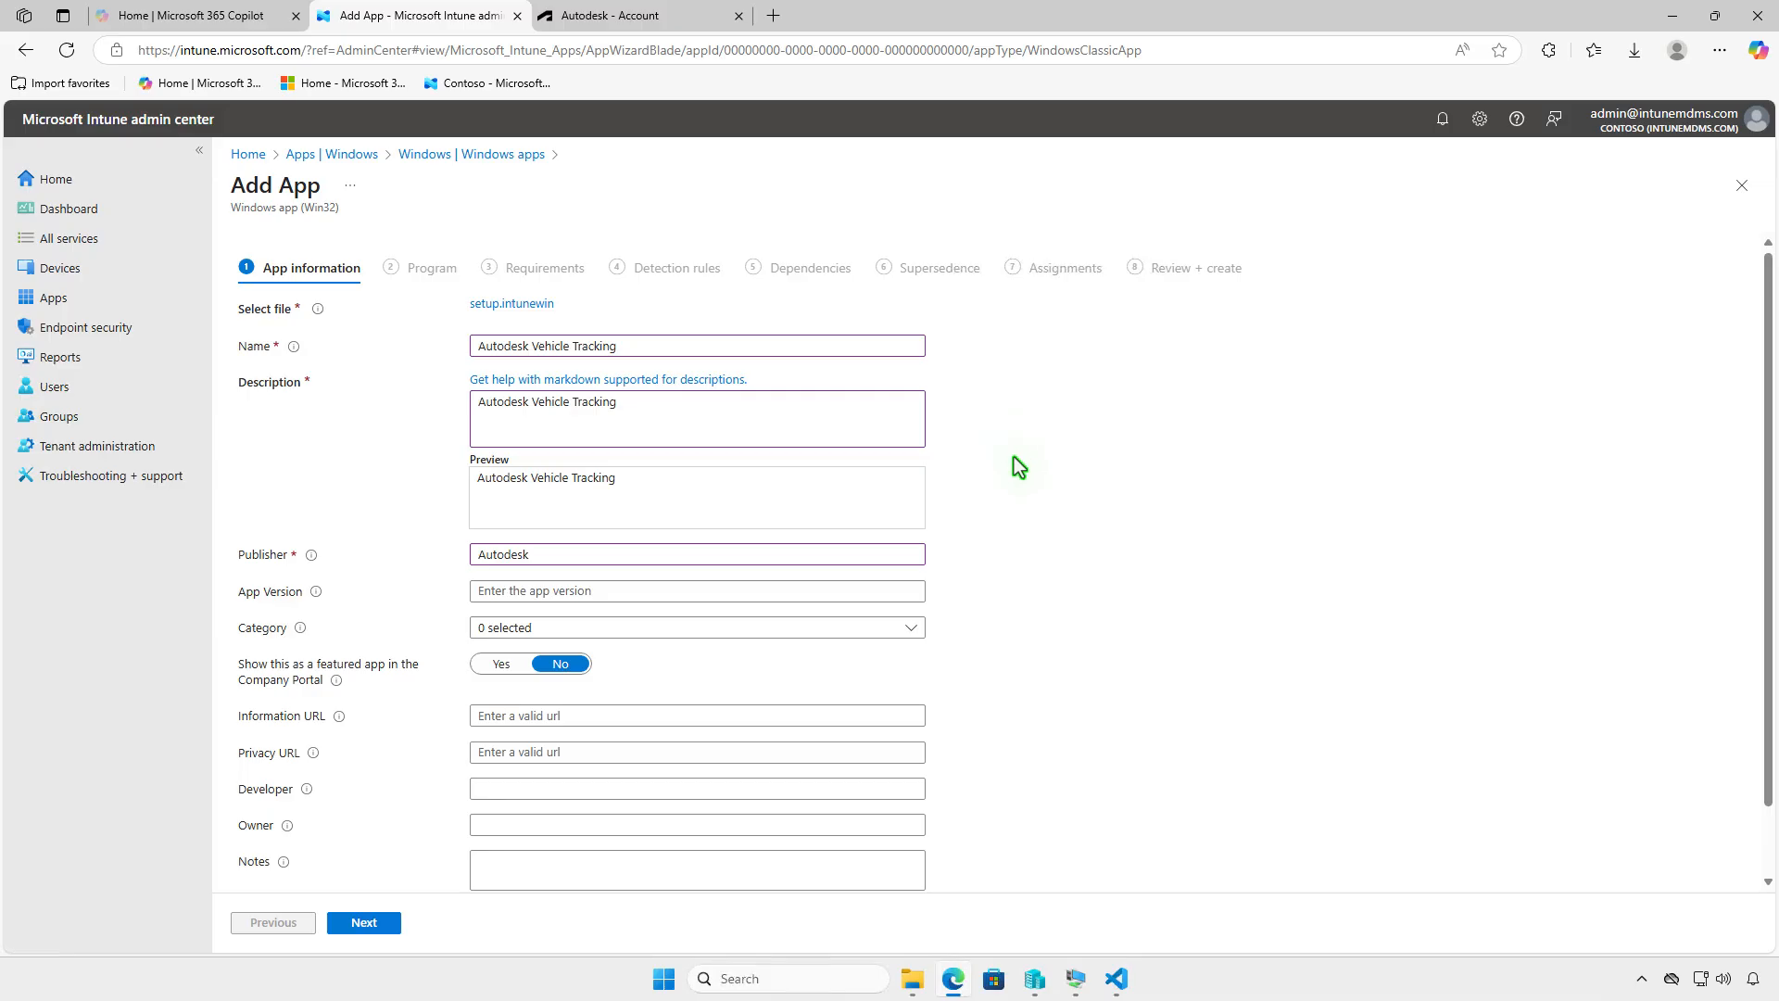
Step: Upload images.jpg from the Downloads folder as the app's logo and proceed to the program settings
scroll(1016, 452, down, 2)
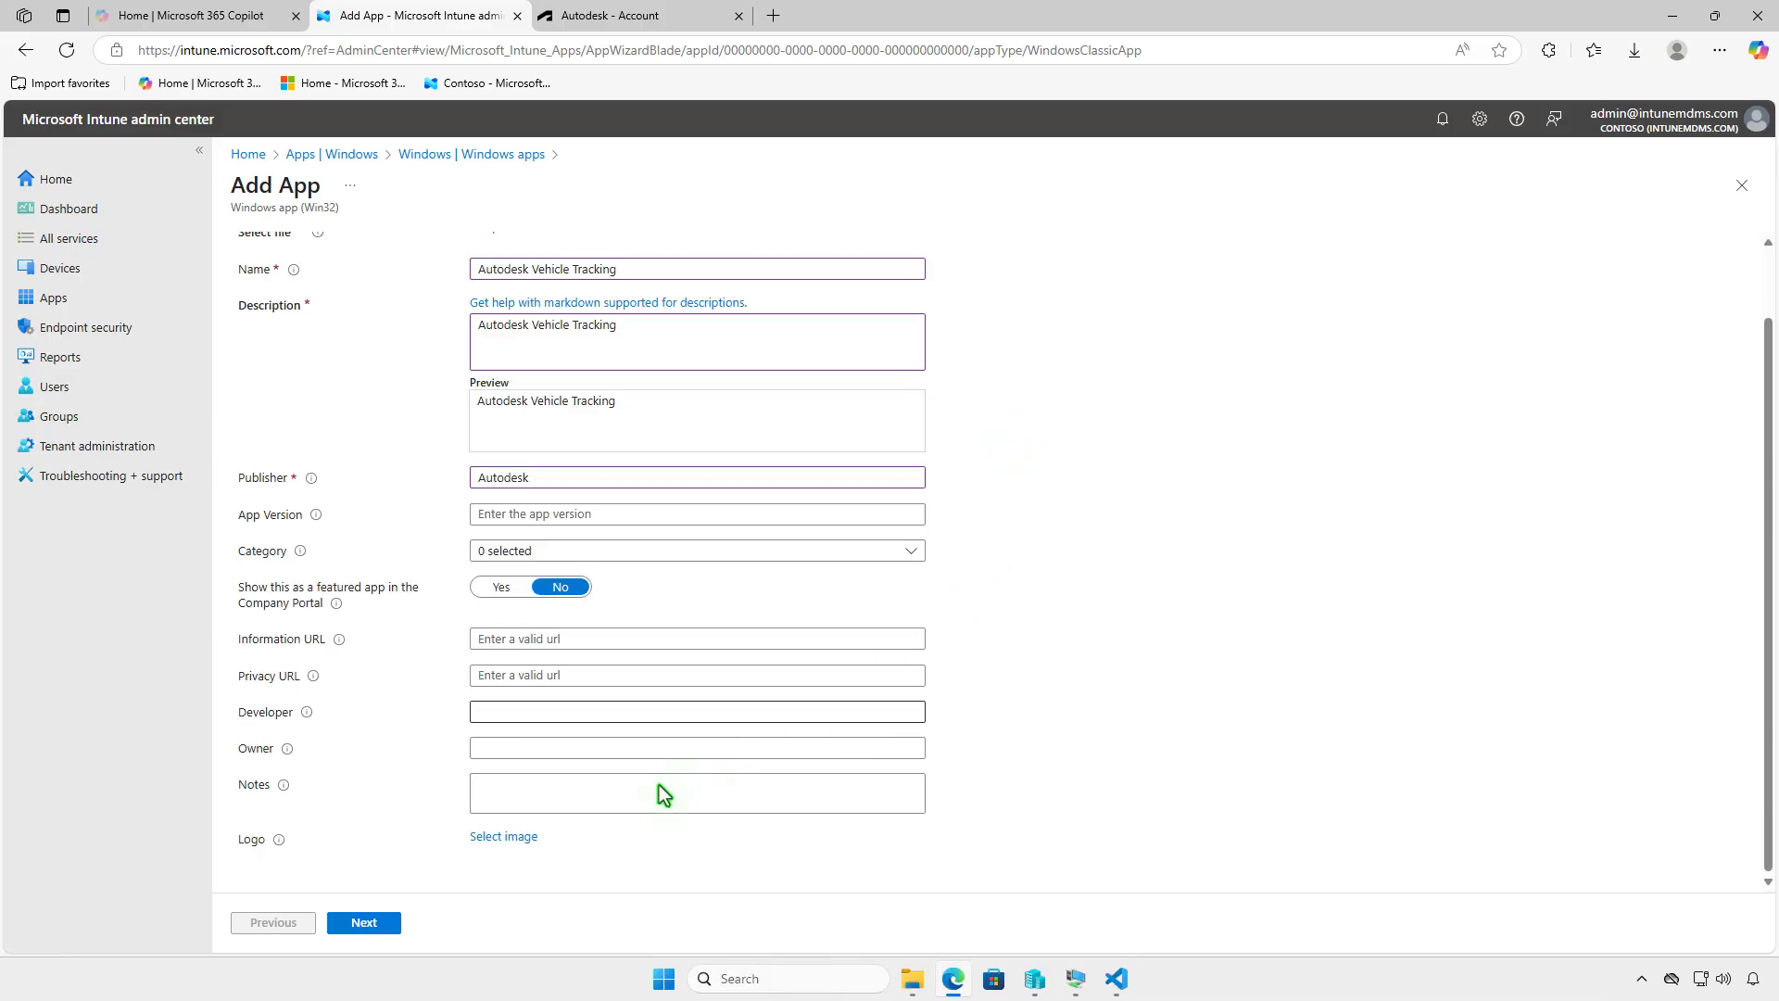
click(503, 839)
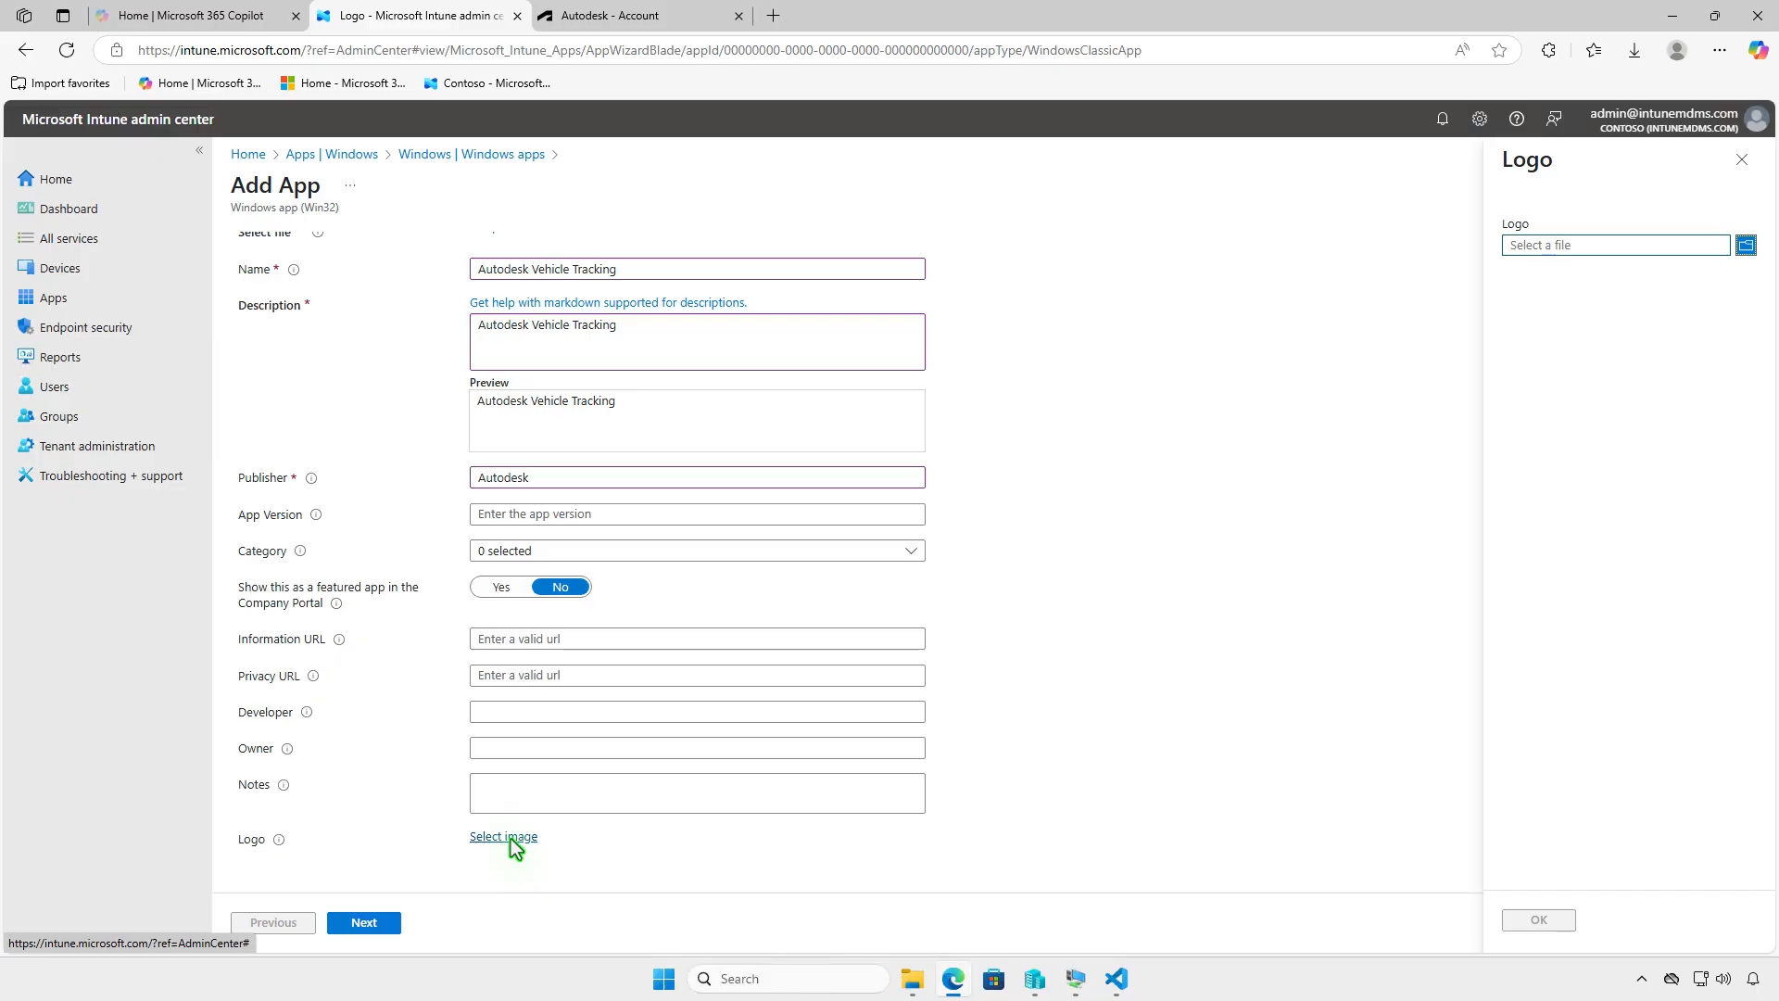
click(1655, 250)
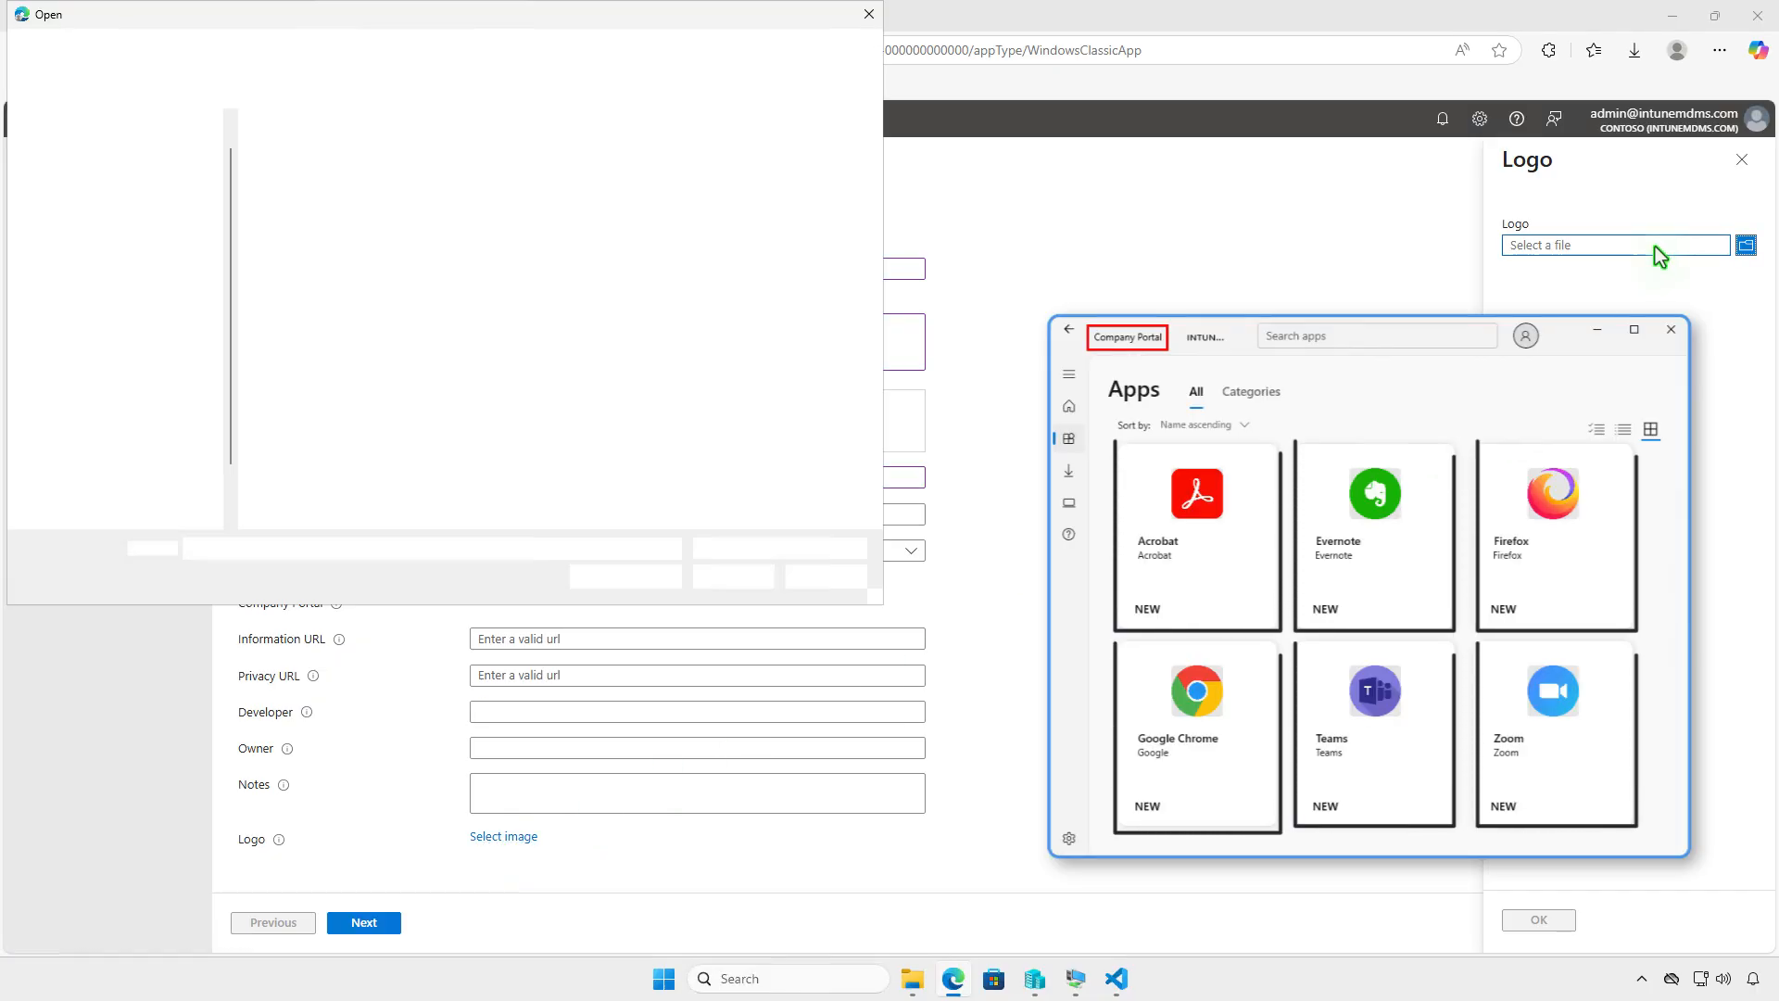
click(137, 214)
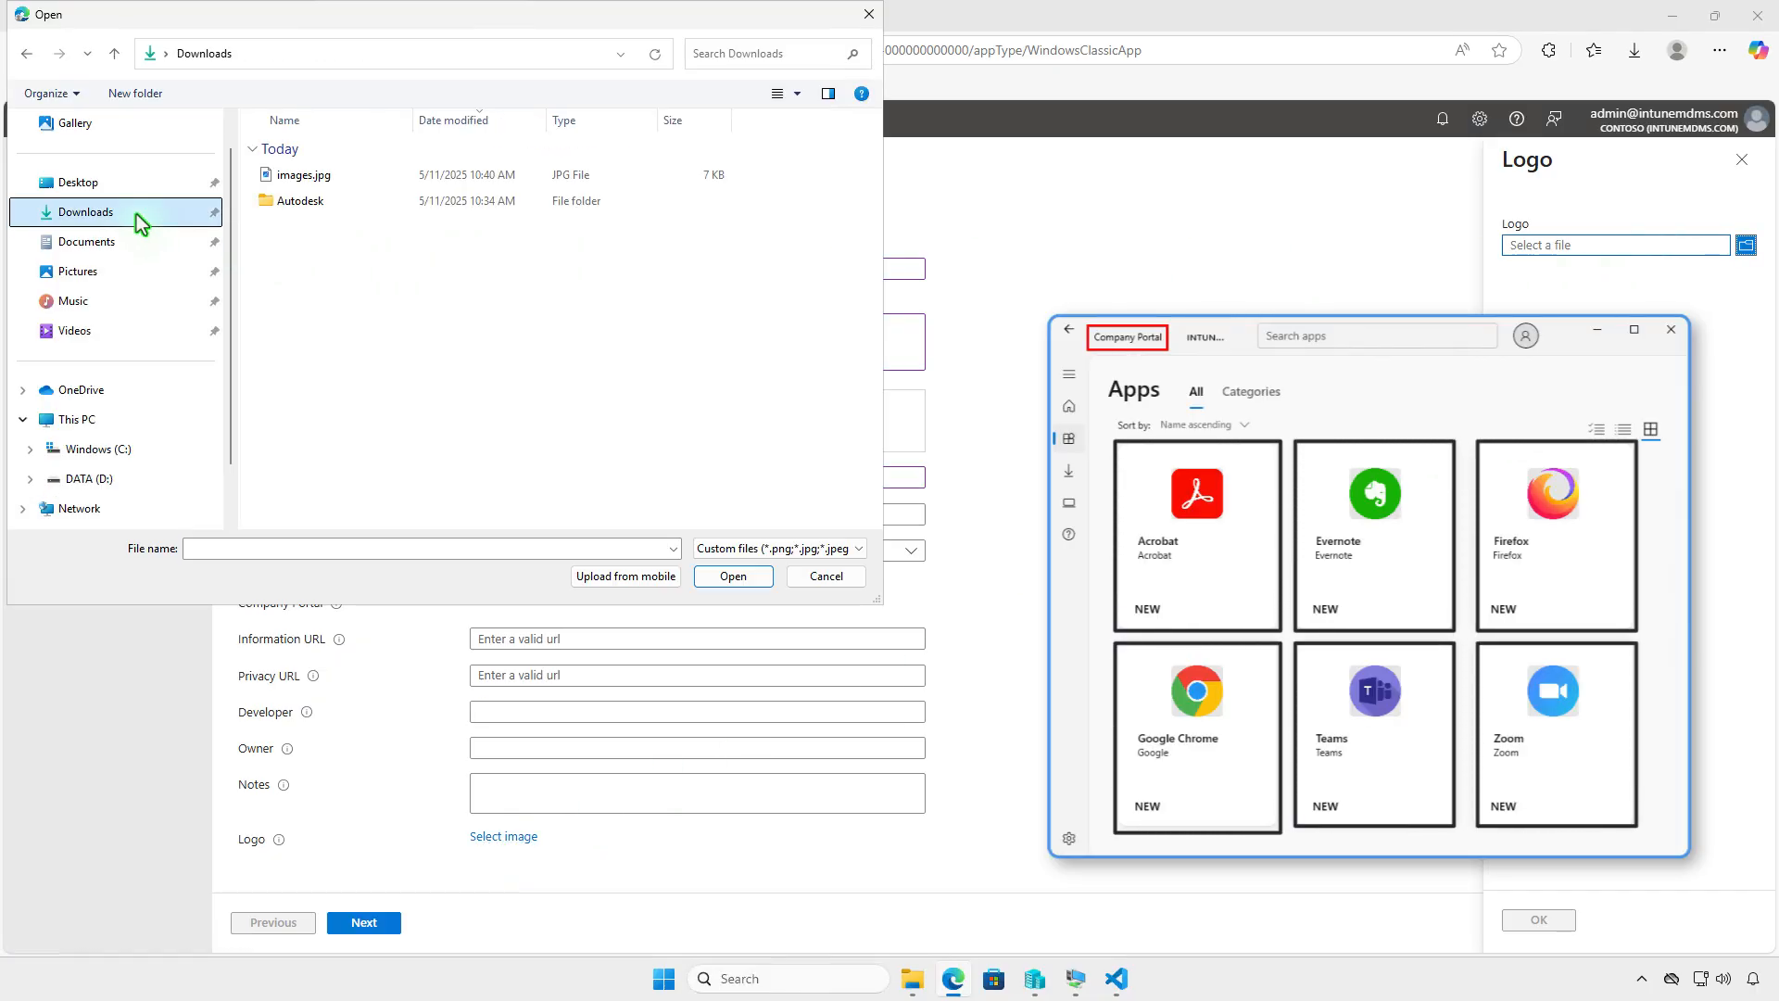
click(381, 181)
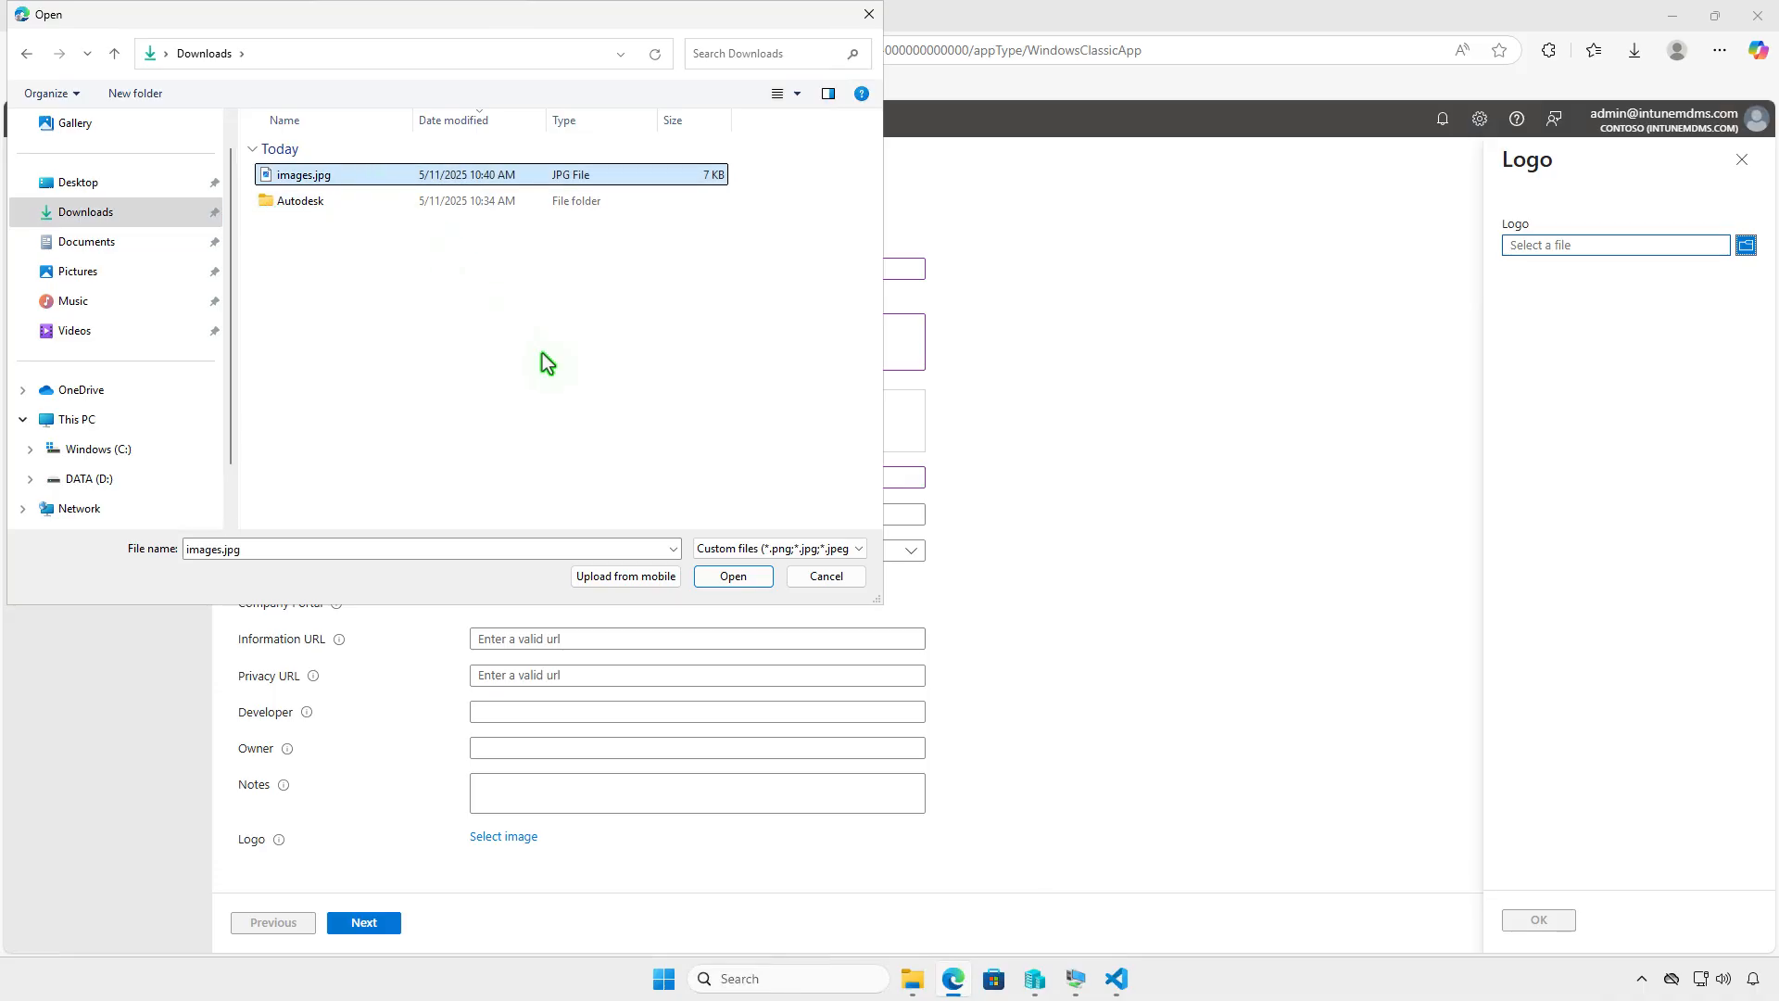
click(728, 579)
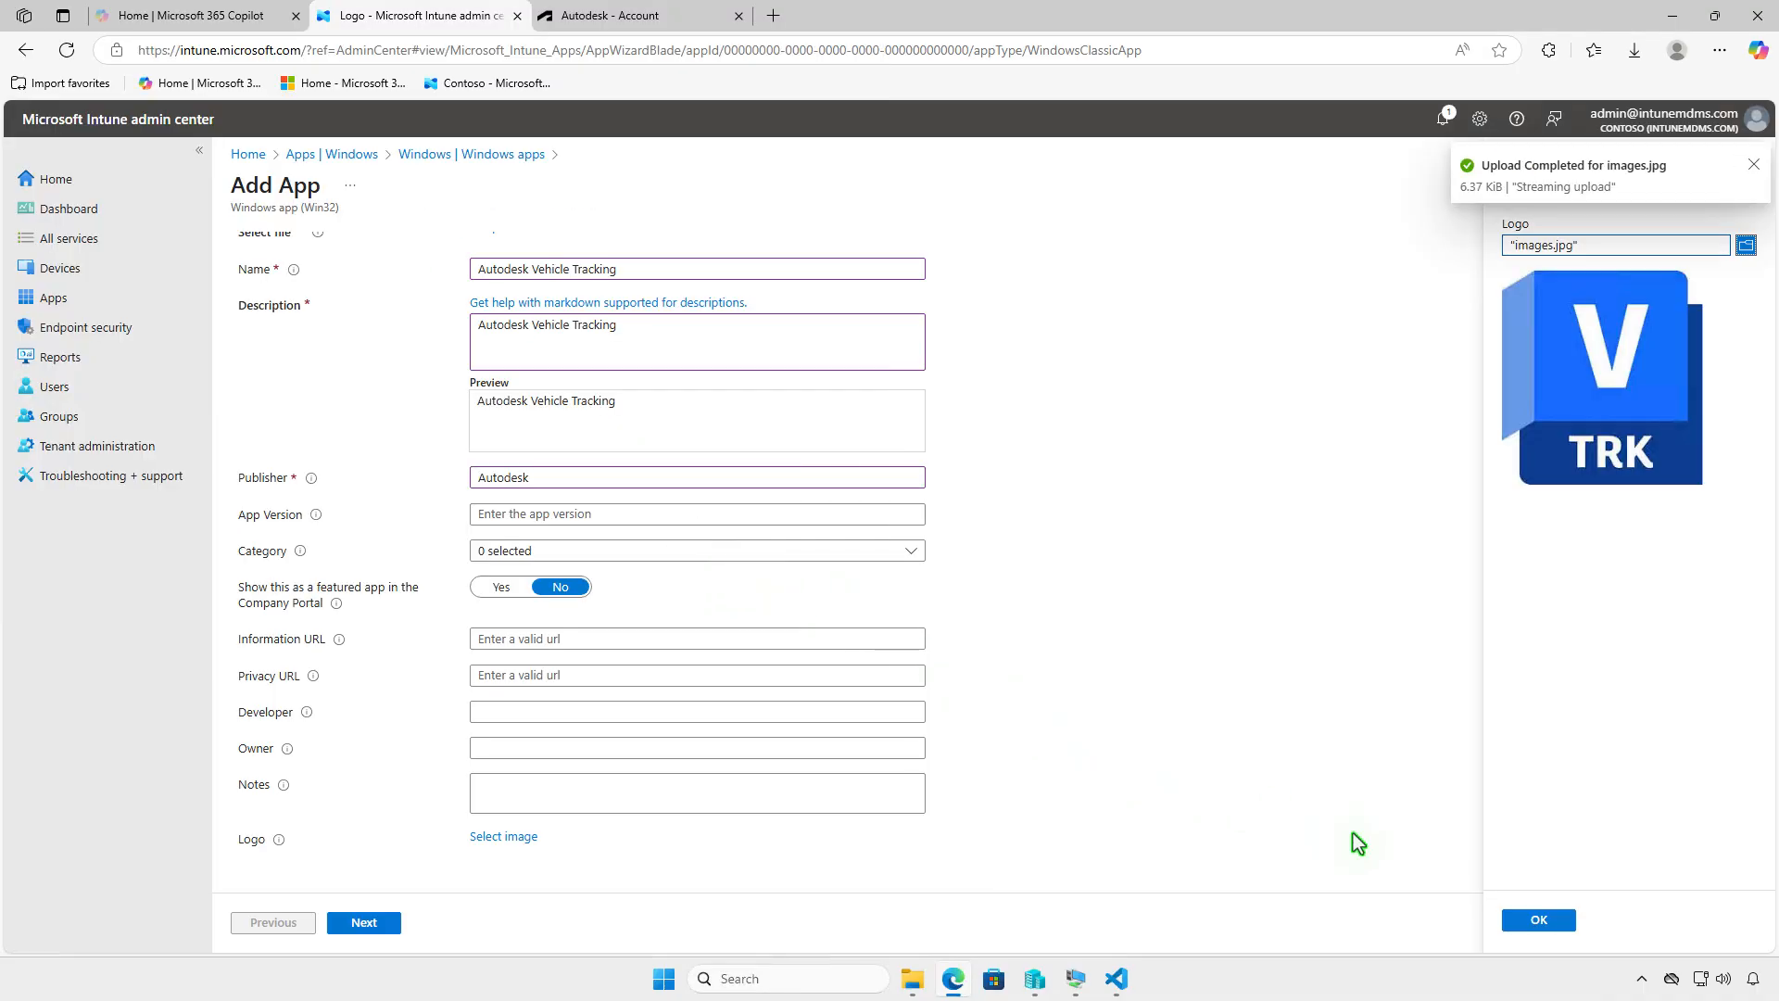
click(1542, 920)
scroll(1173, 808, down, 2)
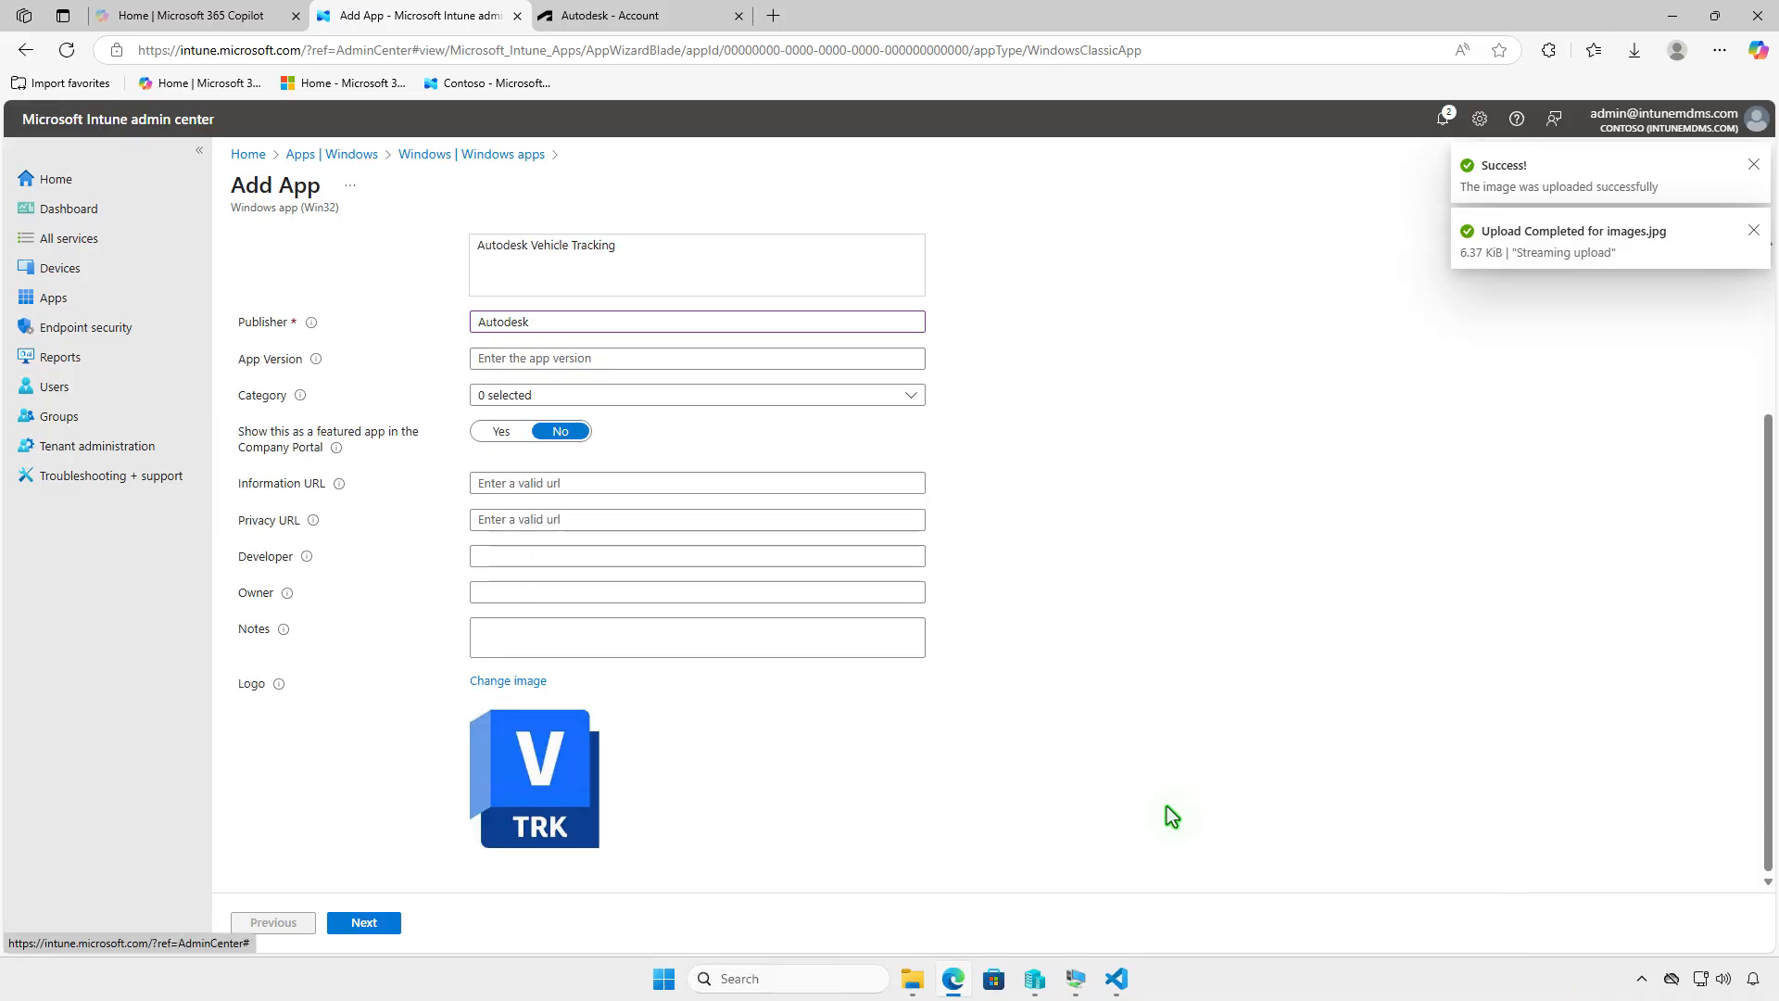
click(381, 921)
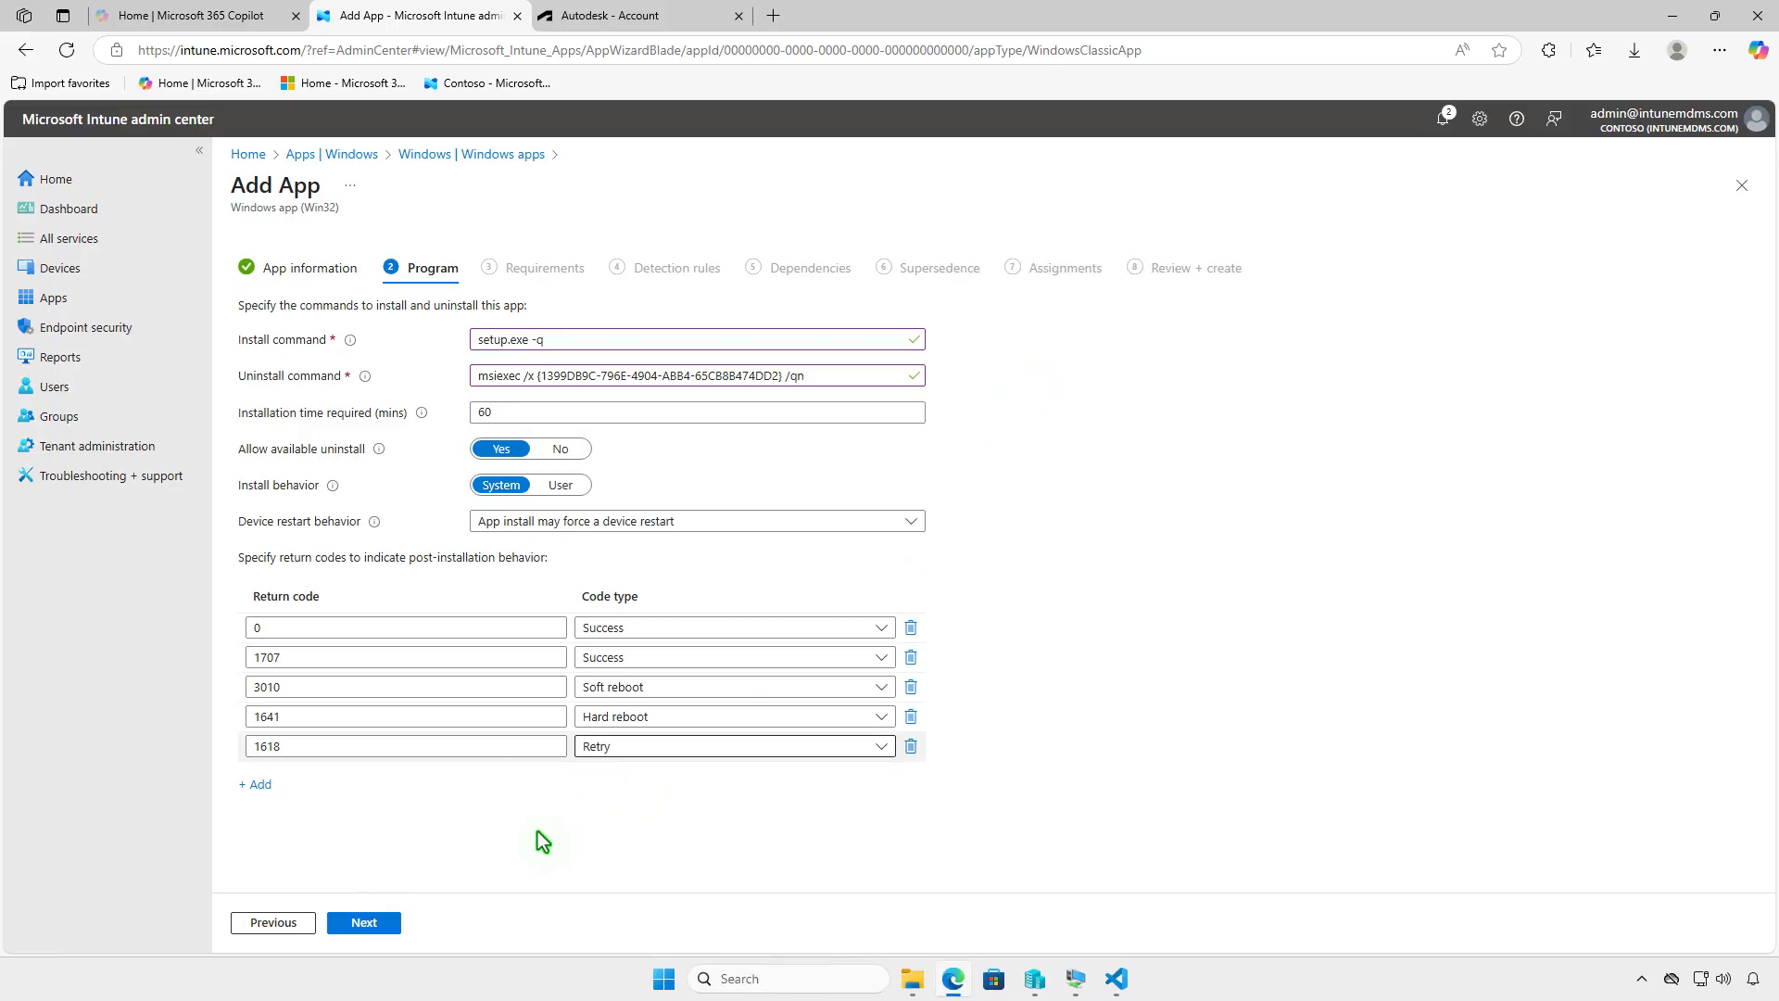
Step: In the app requirements, set the operating system architecture to 64-bit and the minimum operating system to Windows 10 1607, and continue to detection rules
click(389, 921)
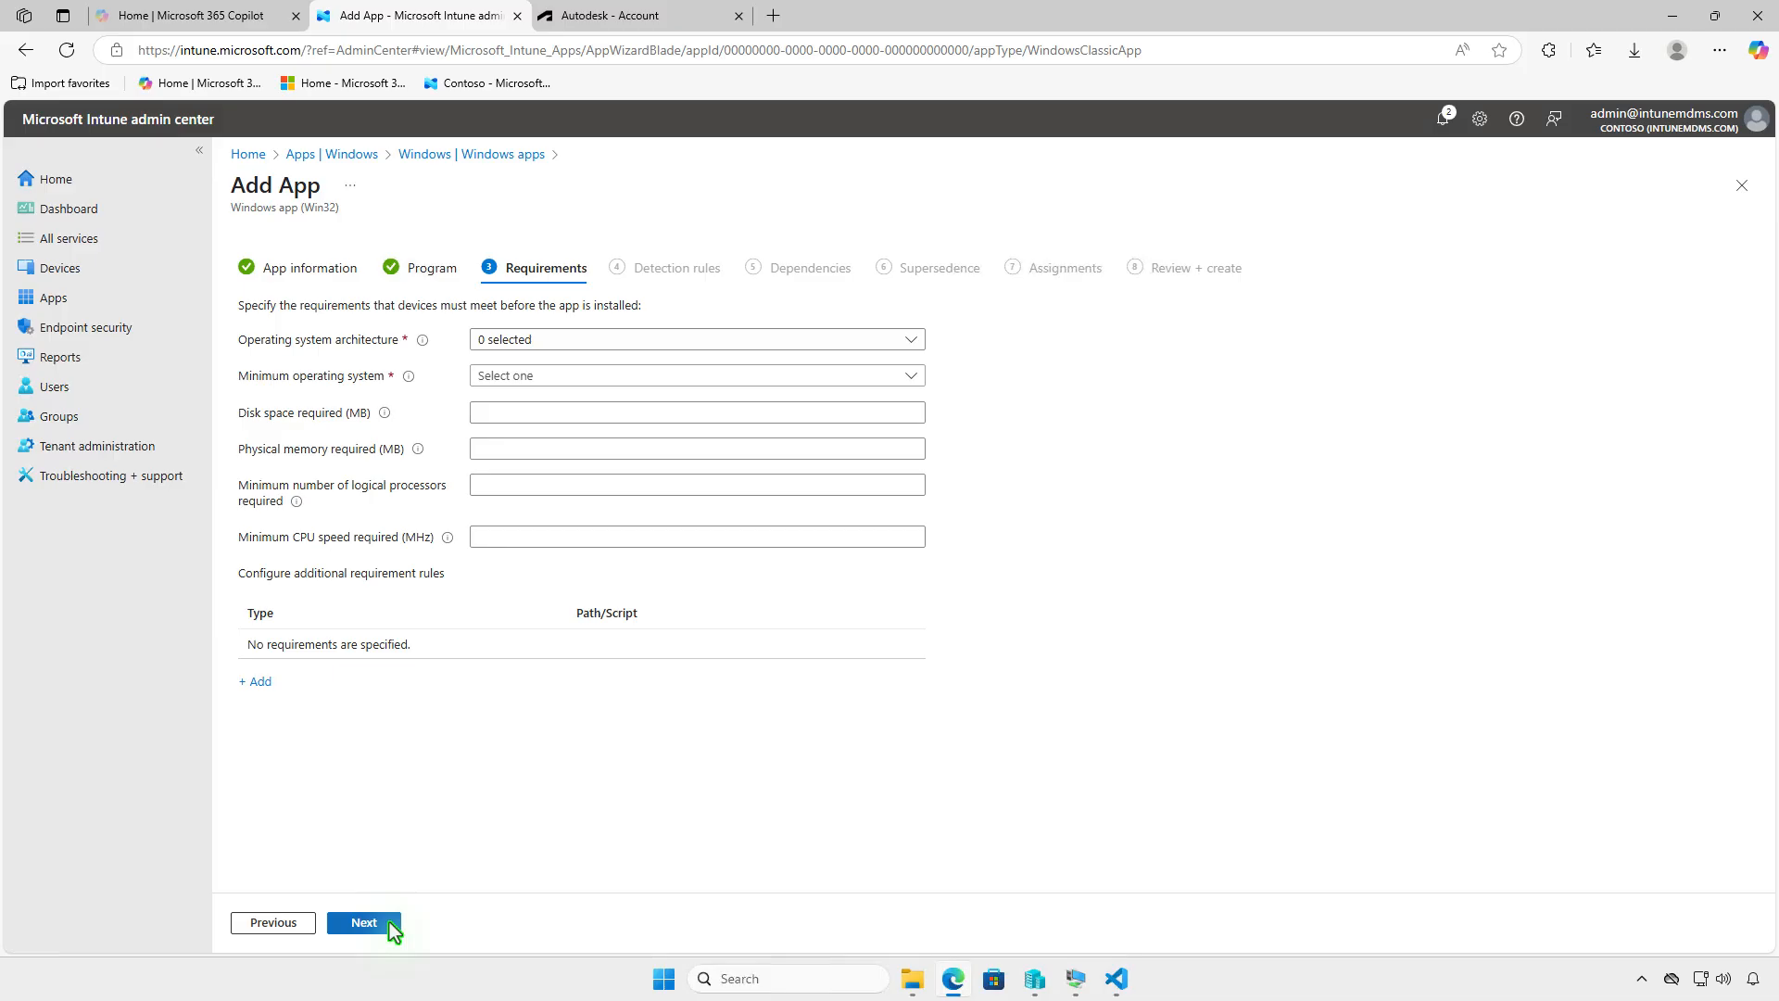
click(664, 339)
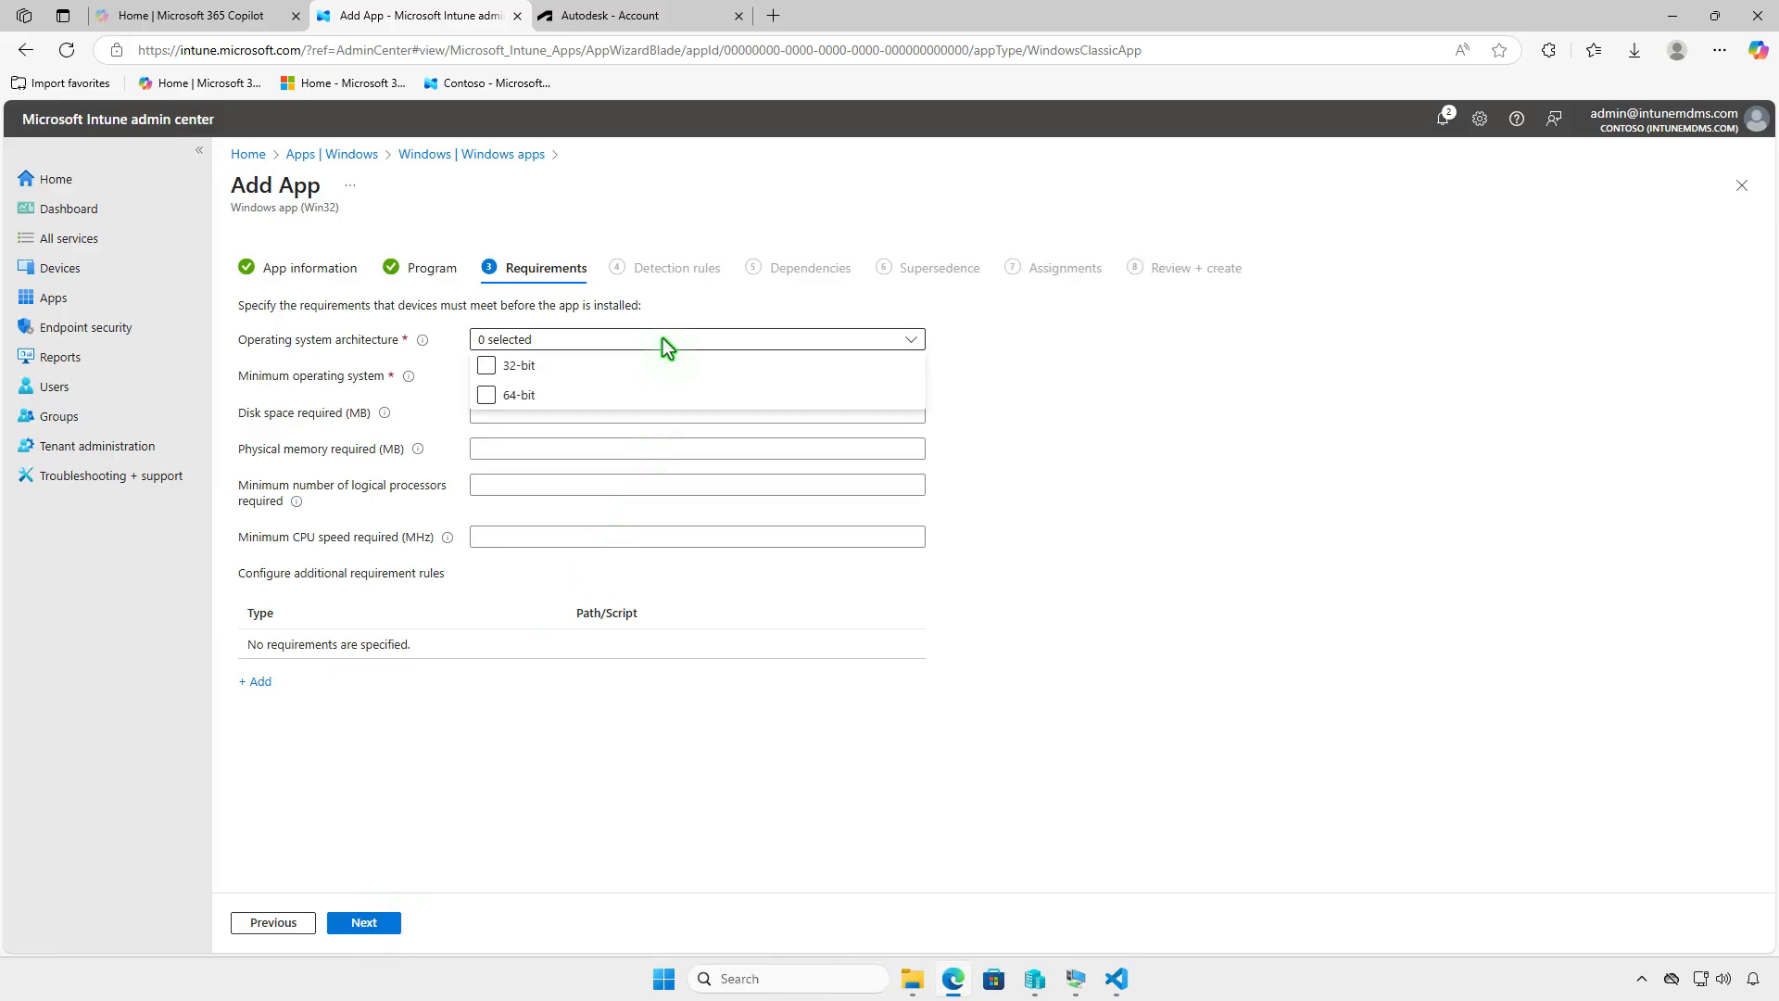
click(617, 390)
click(435, 395)
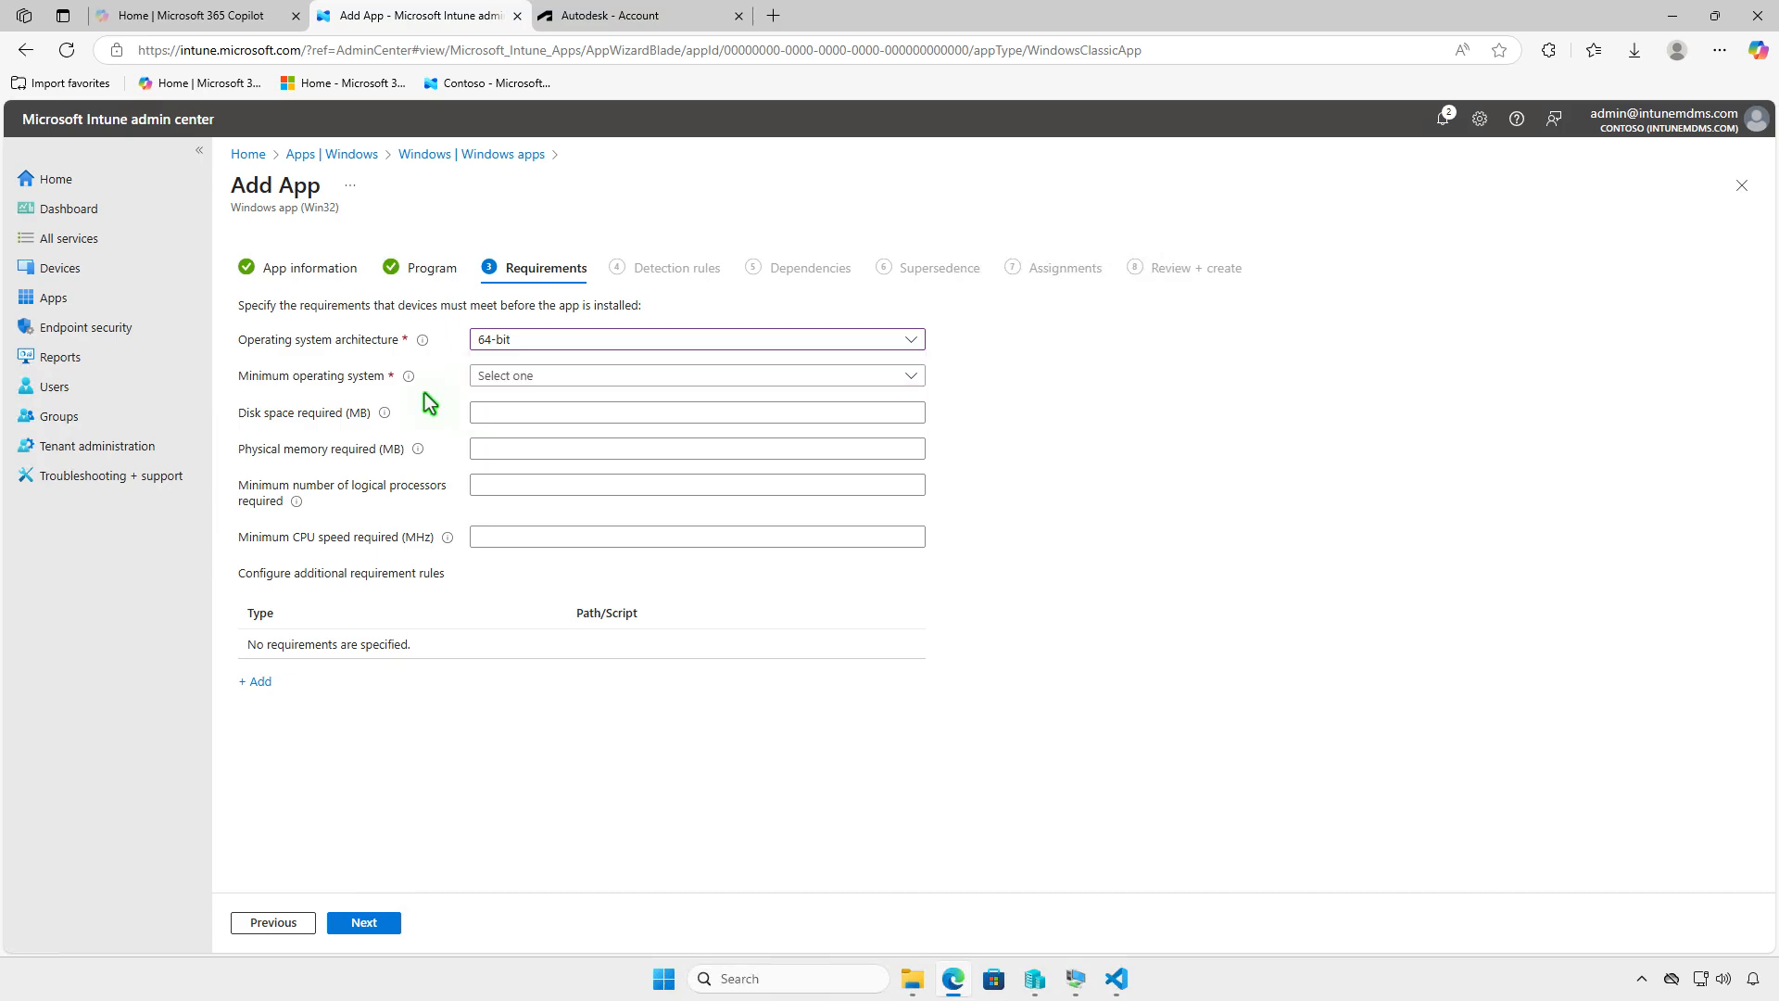
click(625, 376)
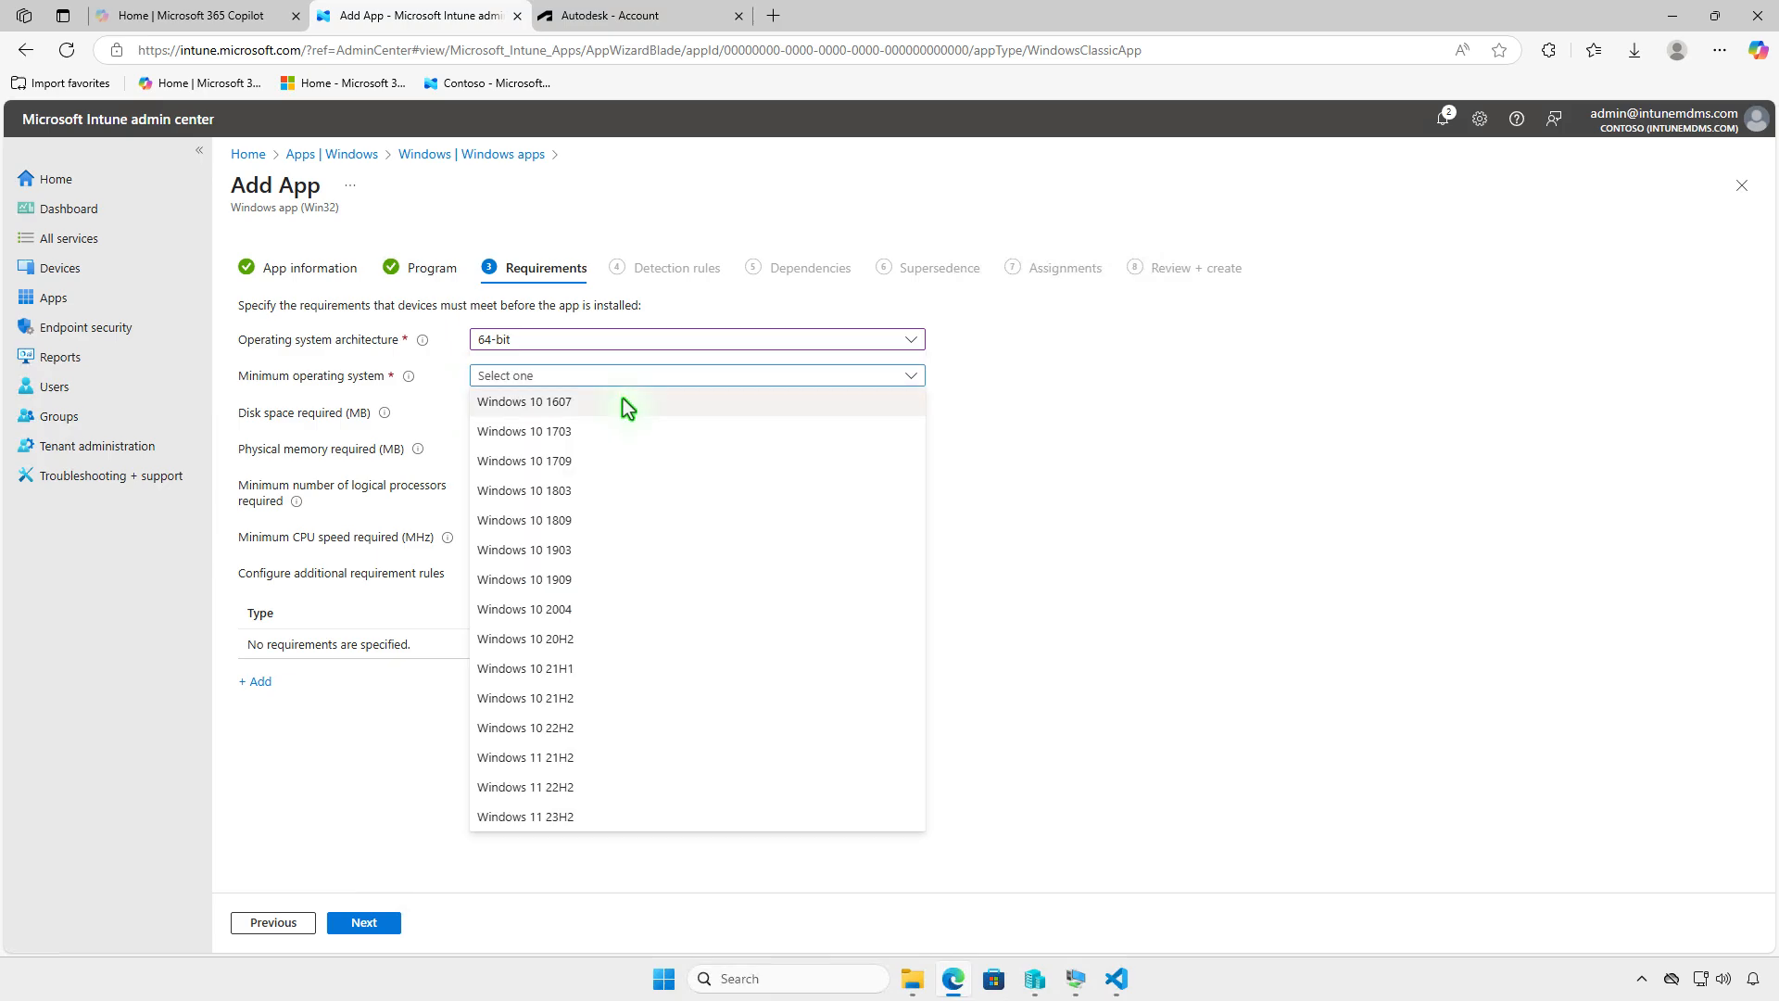
click(620, 401)
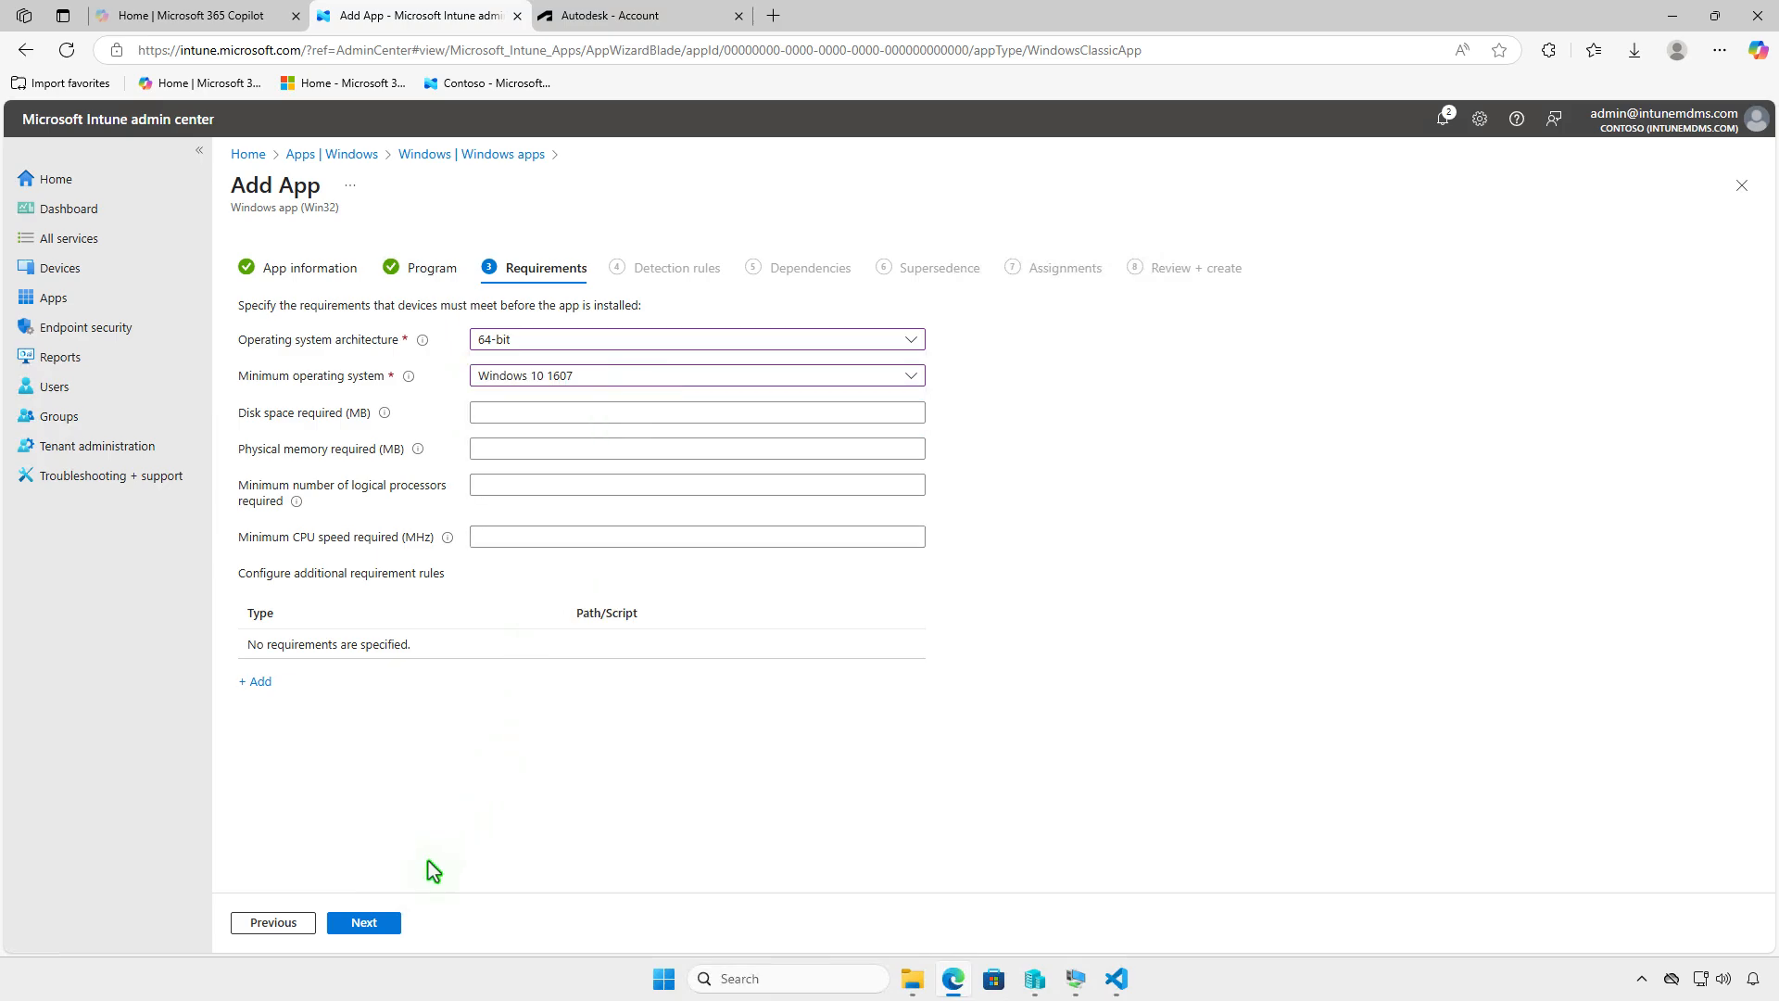
click(396, 925)
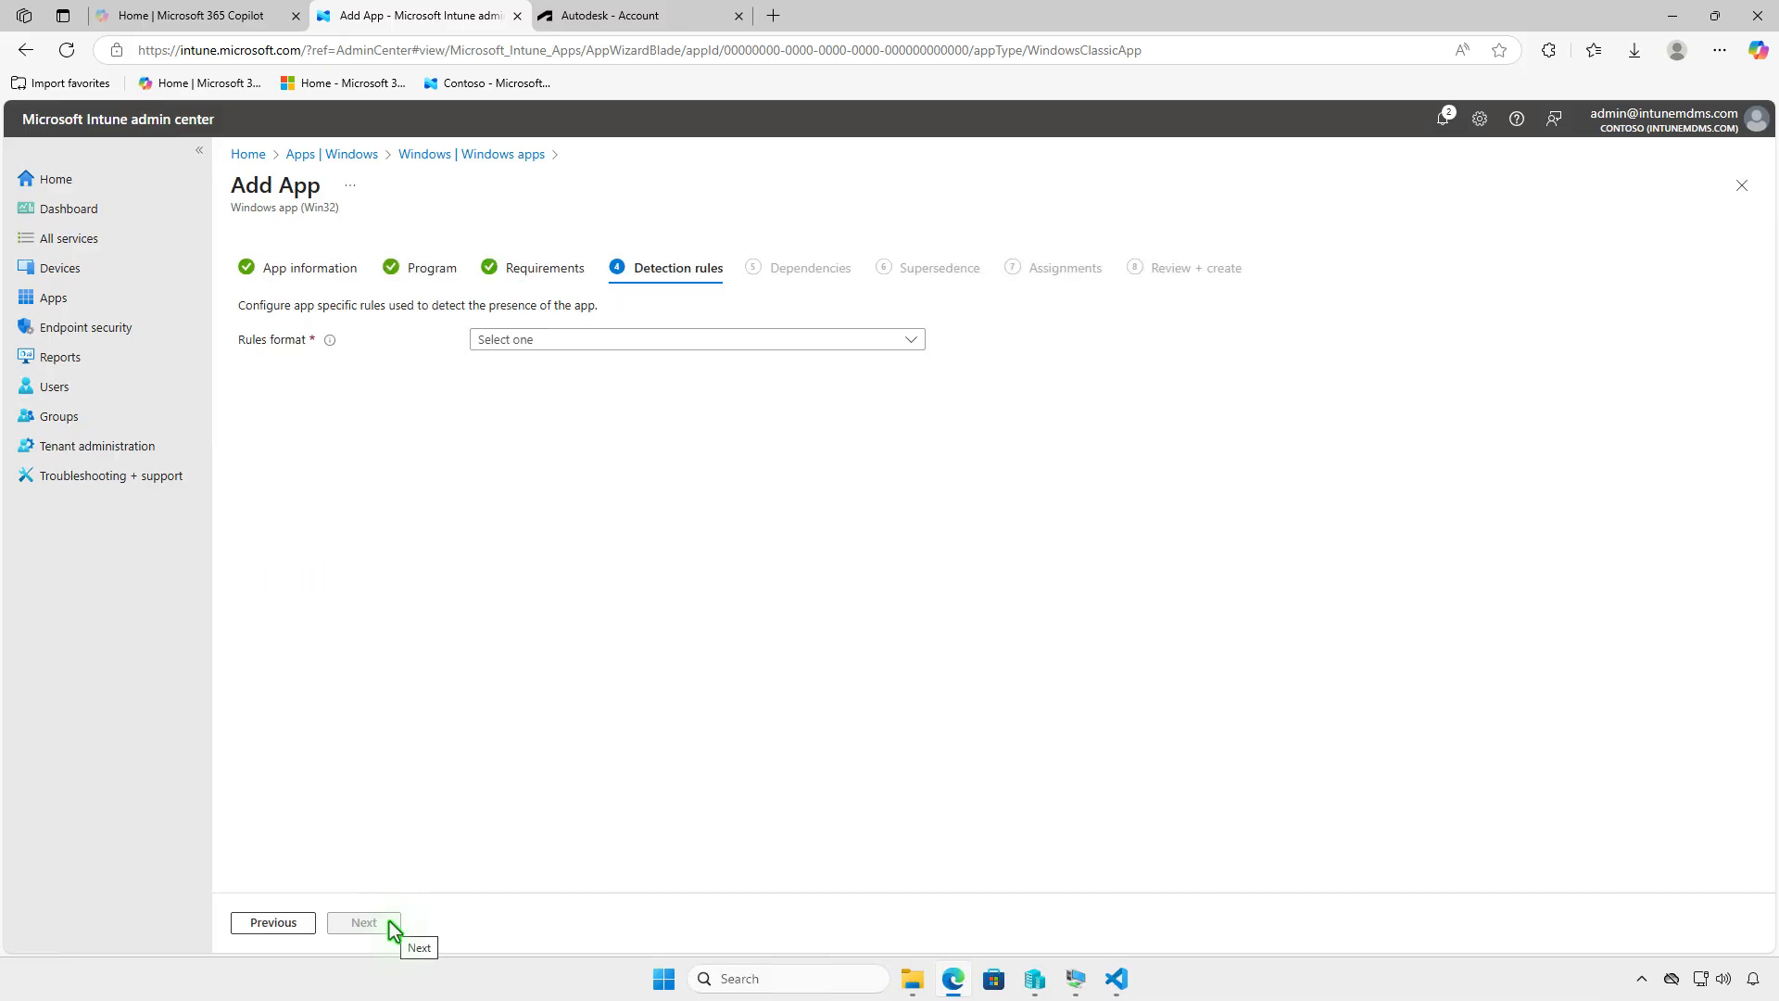
Step: Manually configure an MSI detection rule with product code {1399DB9C-796E-4904-ABB4-65CB8B474DD2} and continue to the dependencies
click(747, 341)
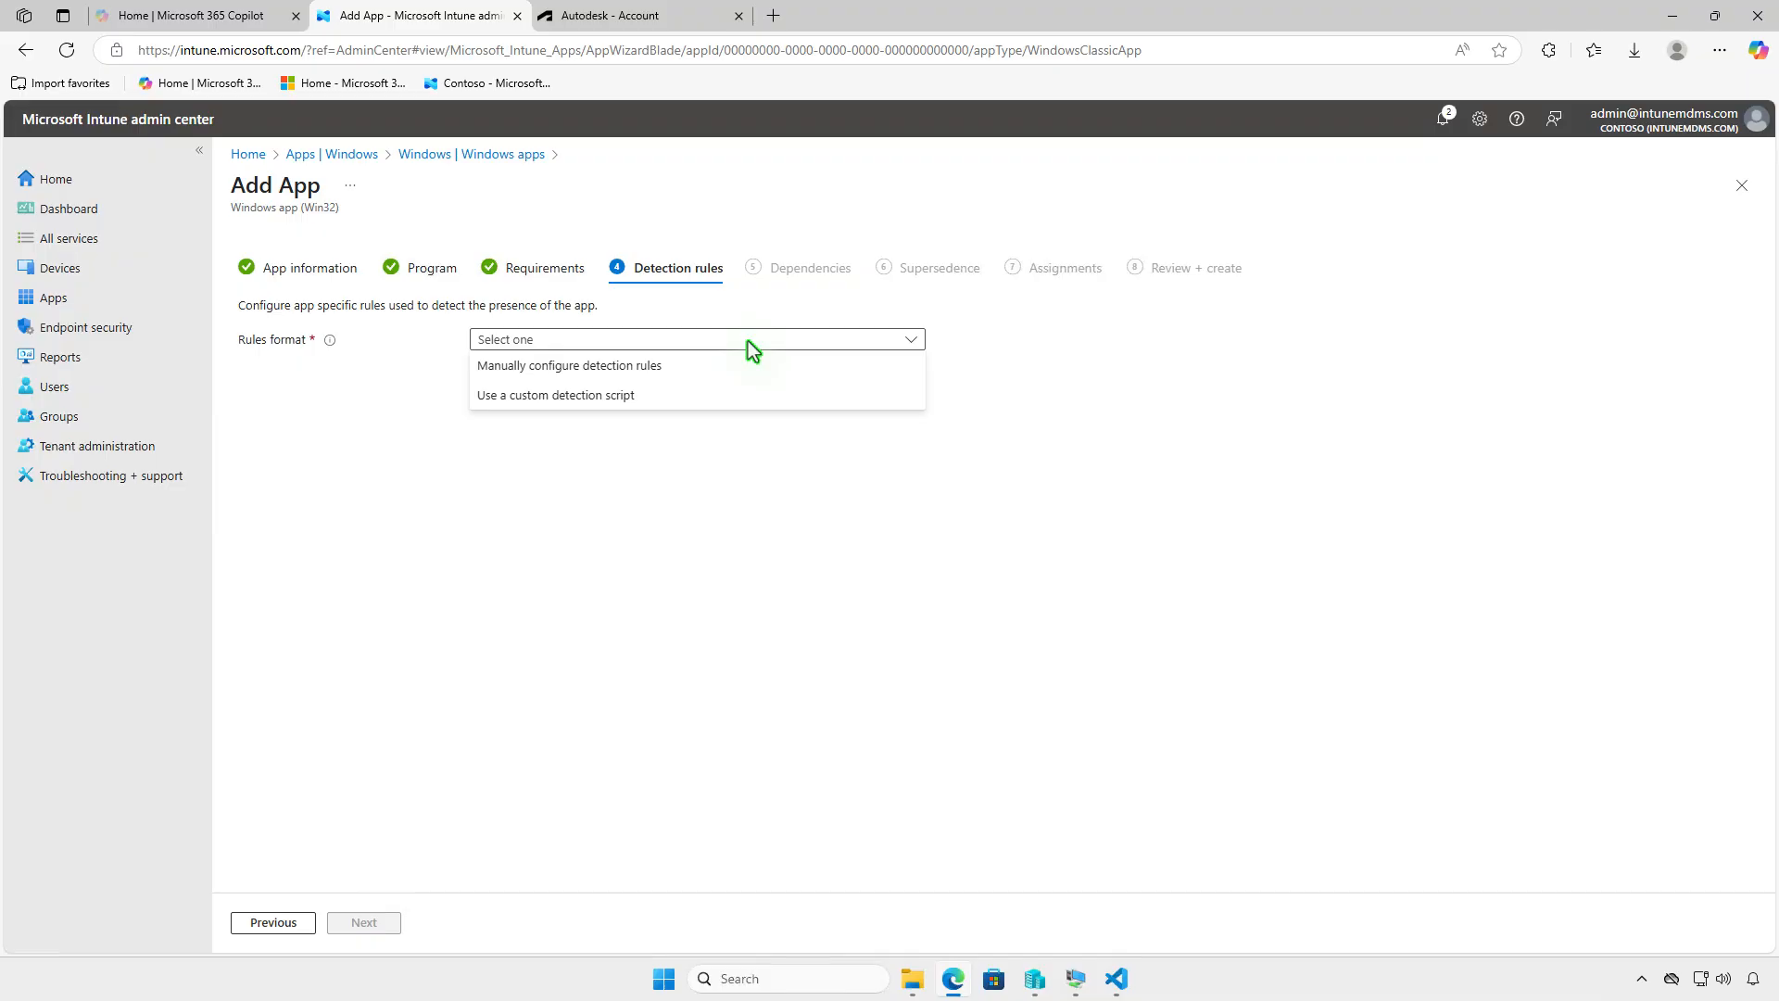
click(760, 369)
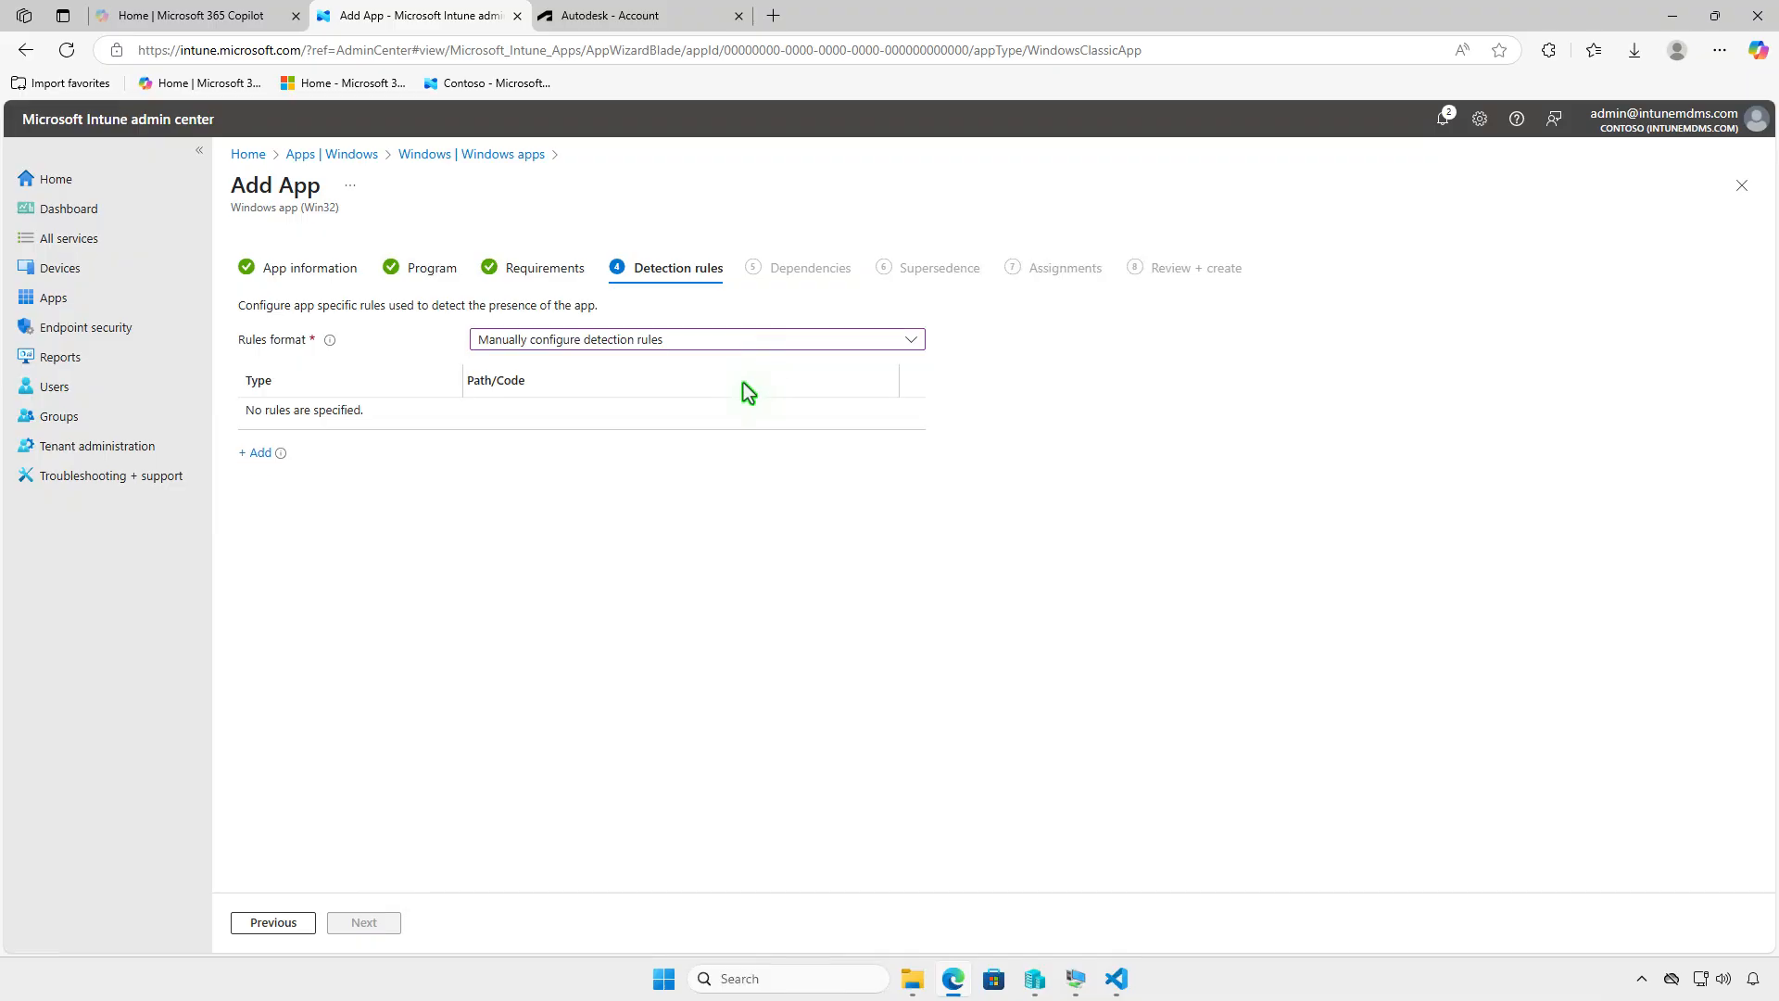
click(260, 454)
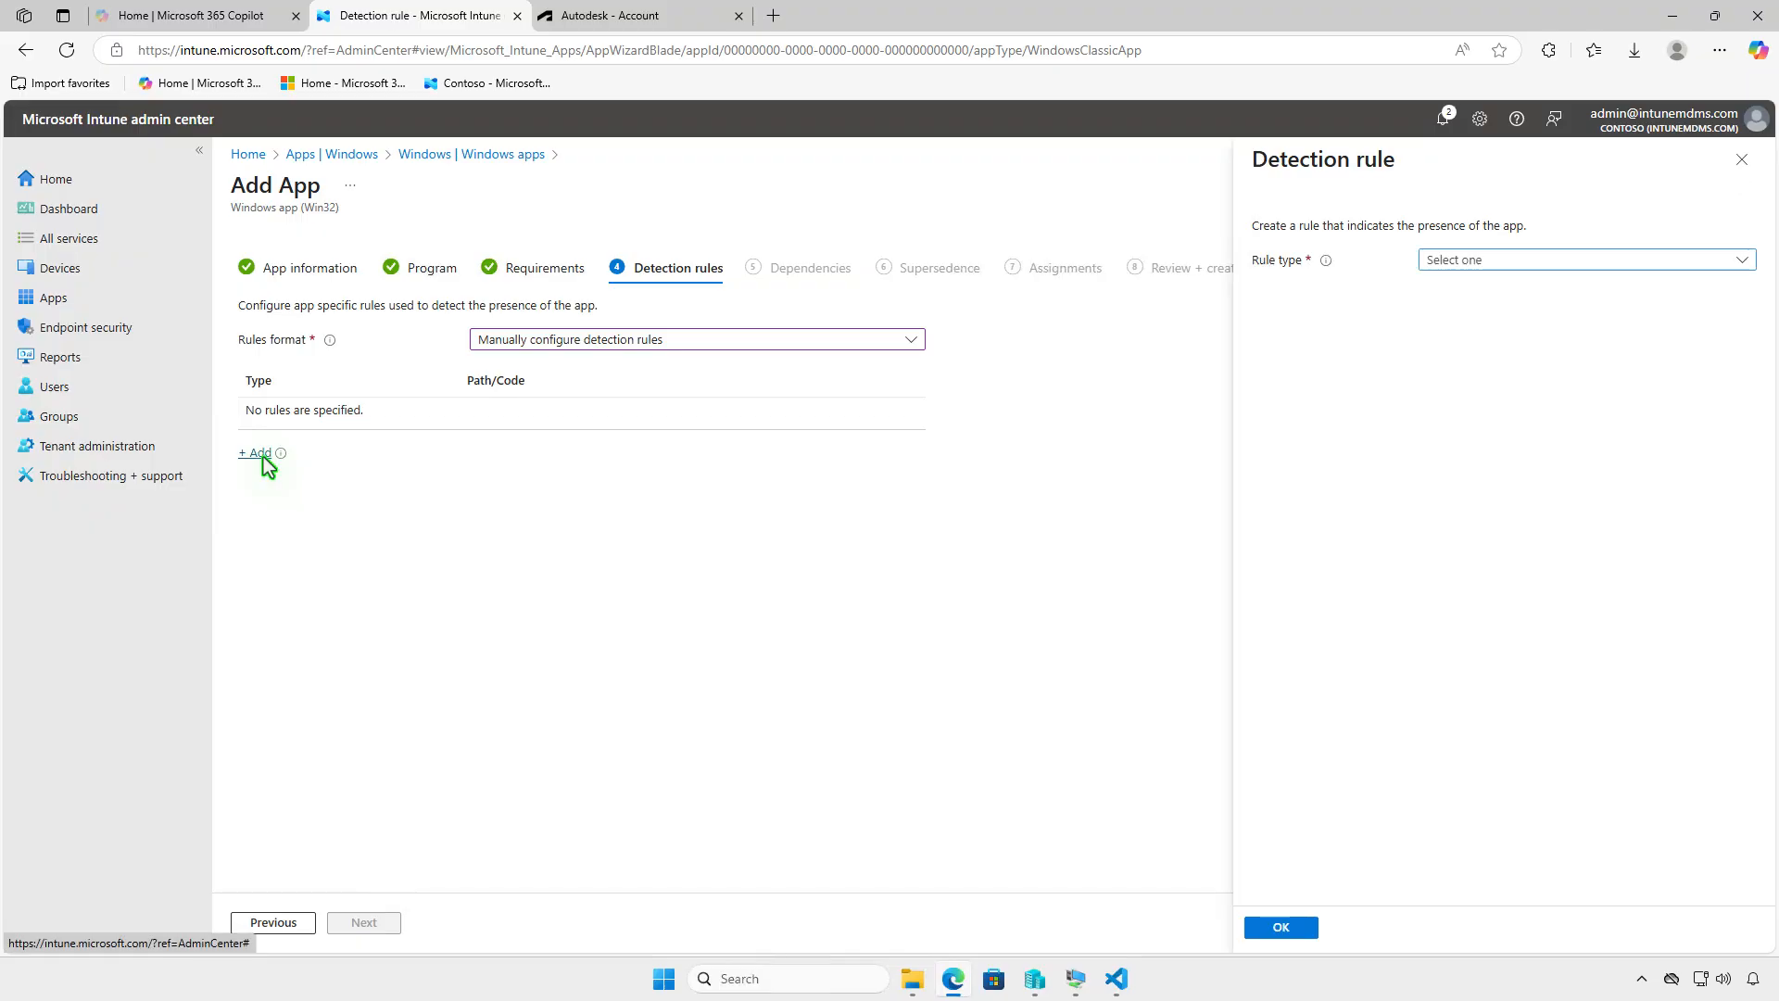
click(1628, 258)
click(1618, 293)
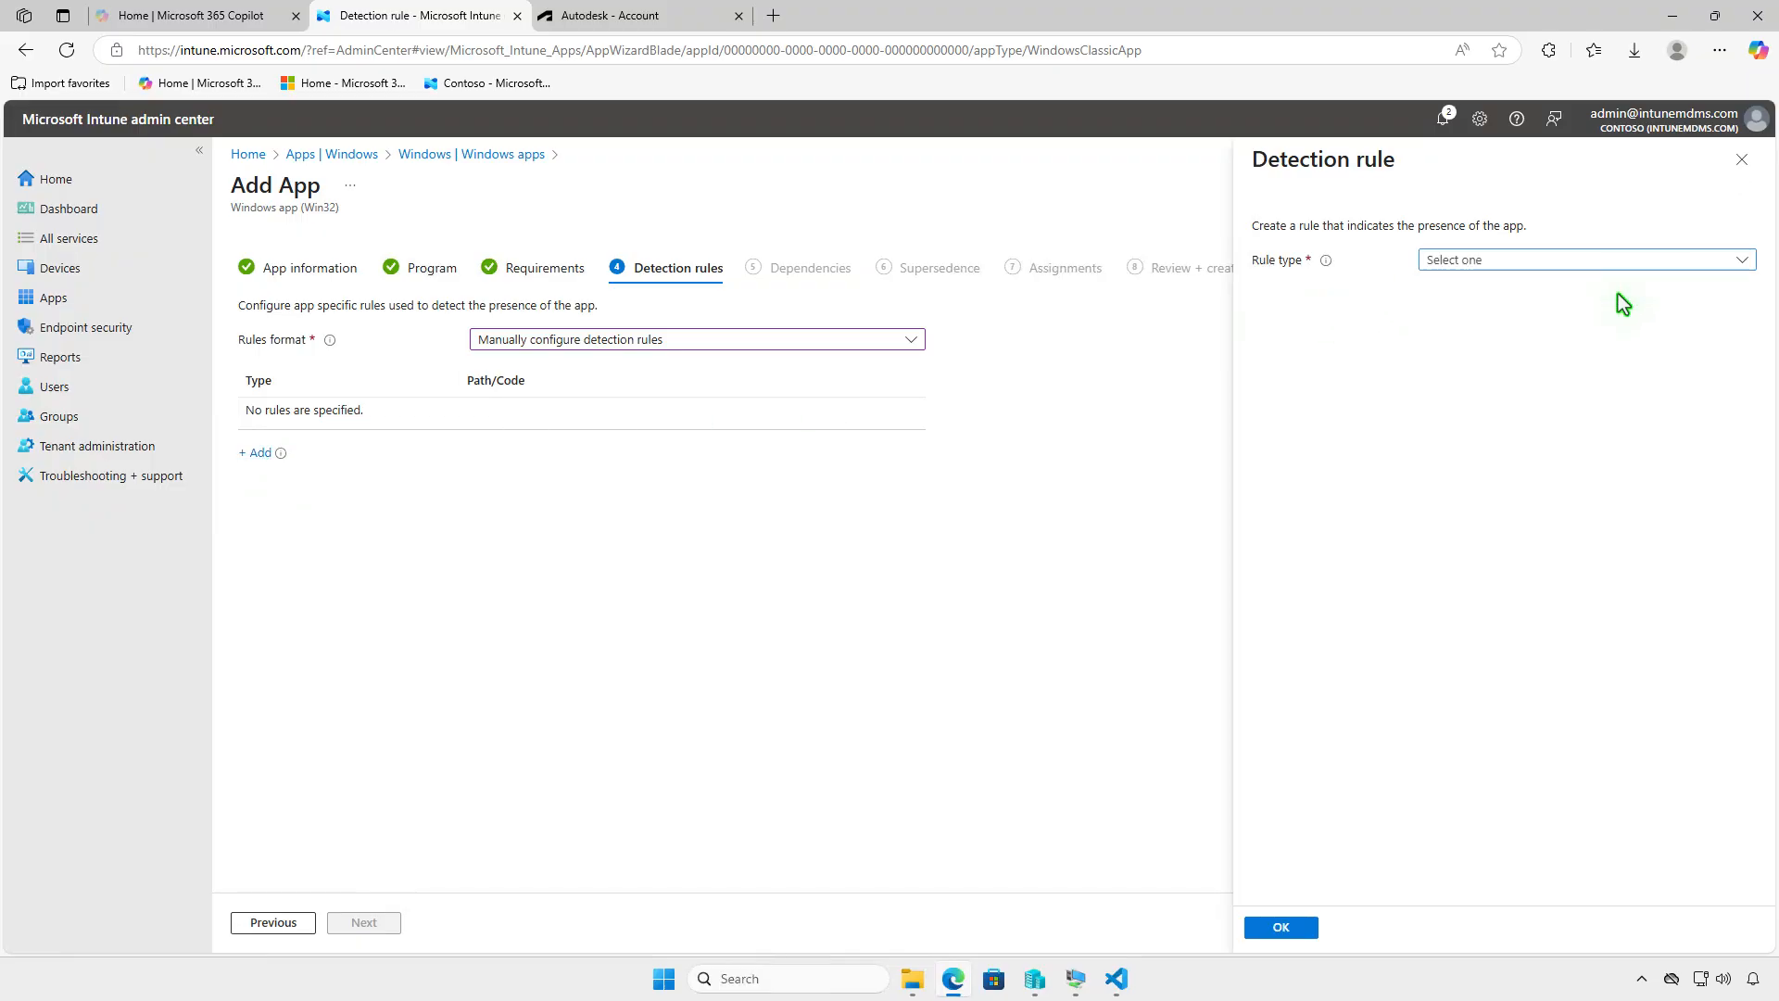
click(1677, 319)
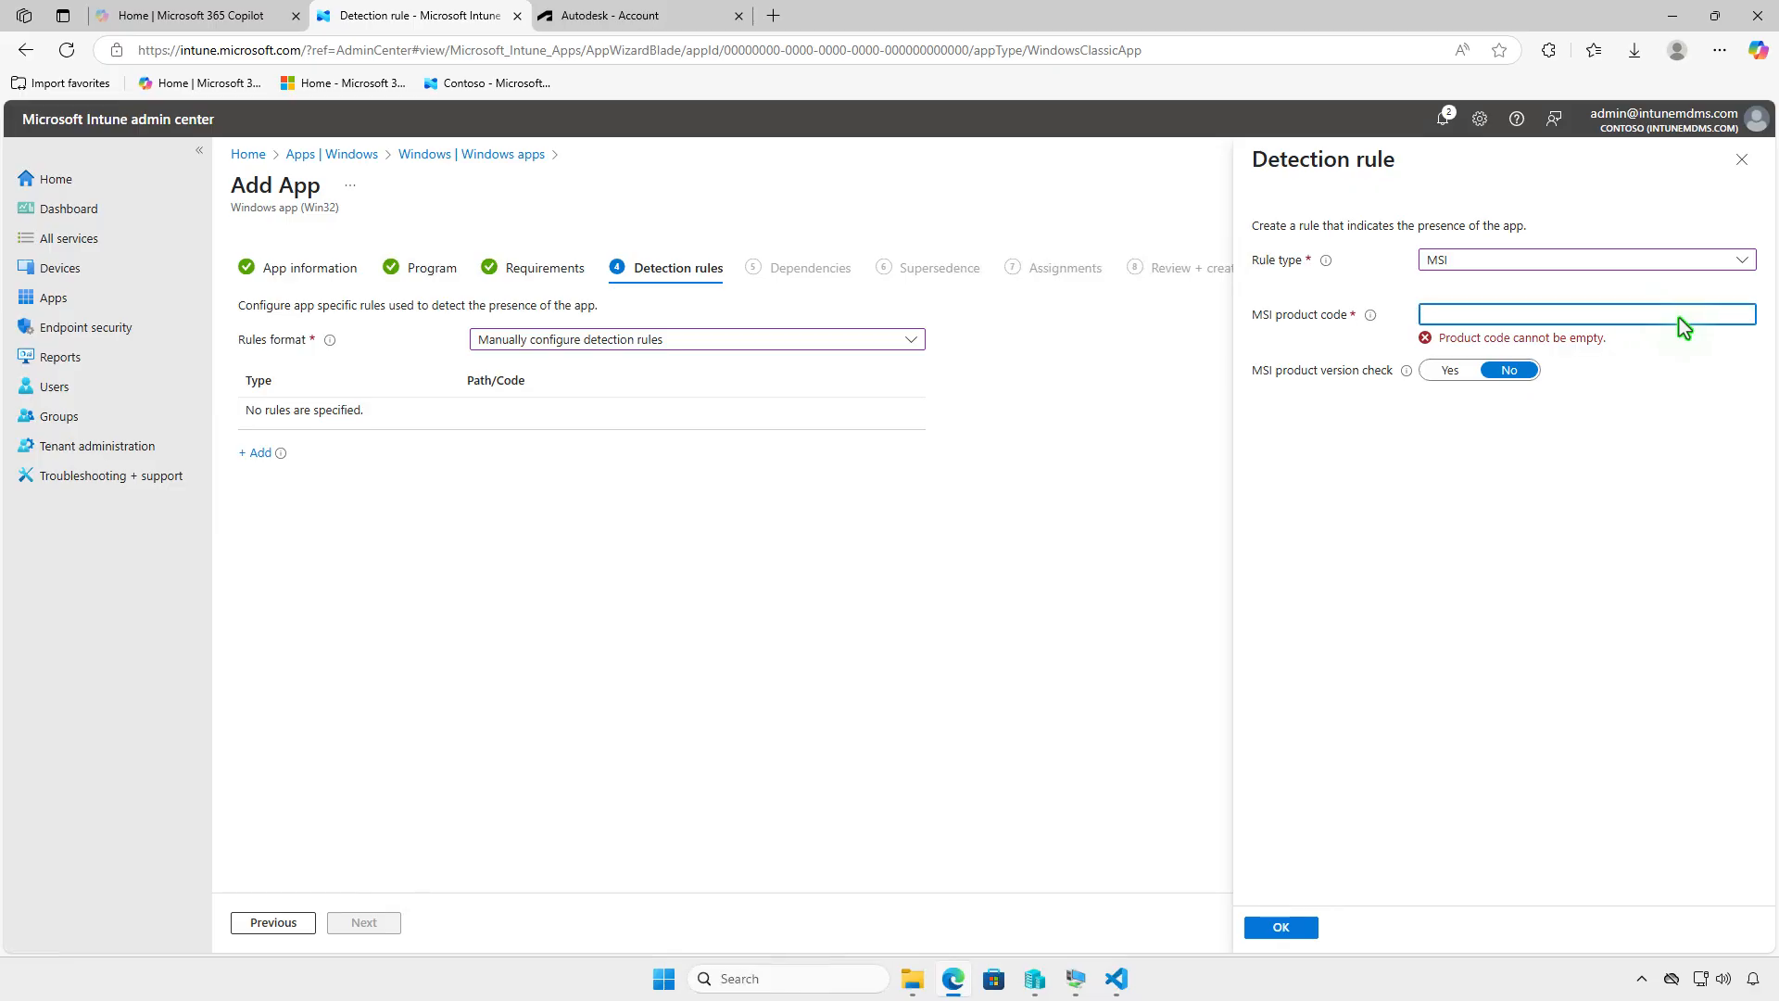
text({1399DB9C-796E-4904-ABB4-65CB8B474DD2})
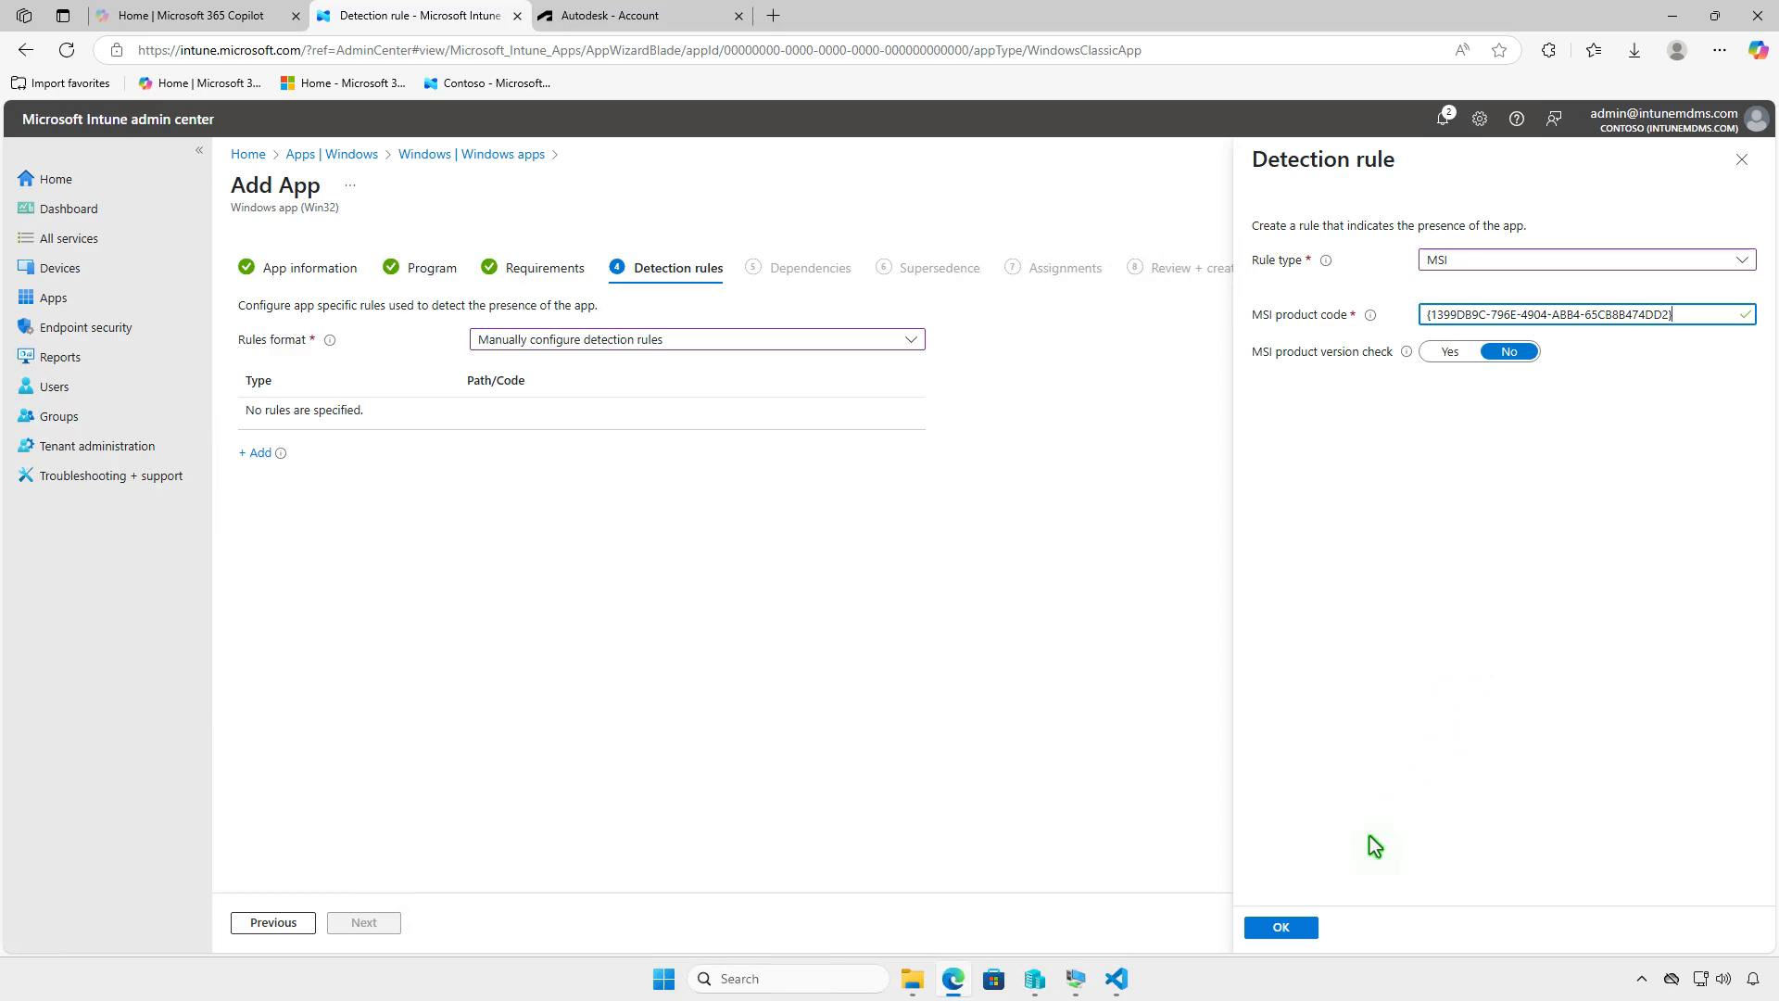
click(1282, 928)
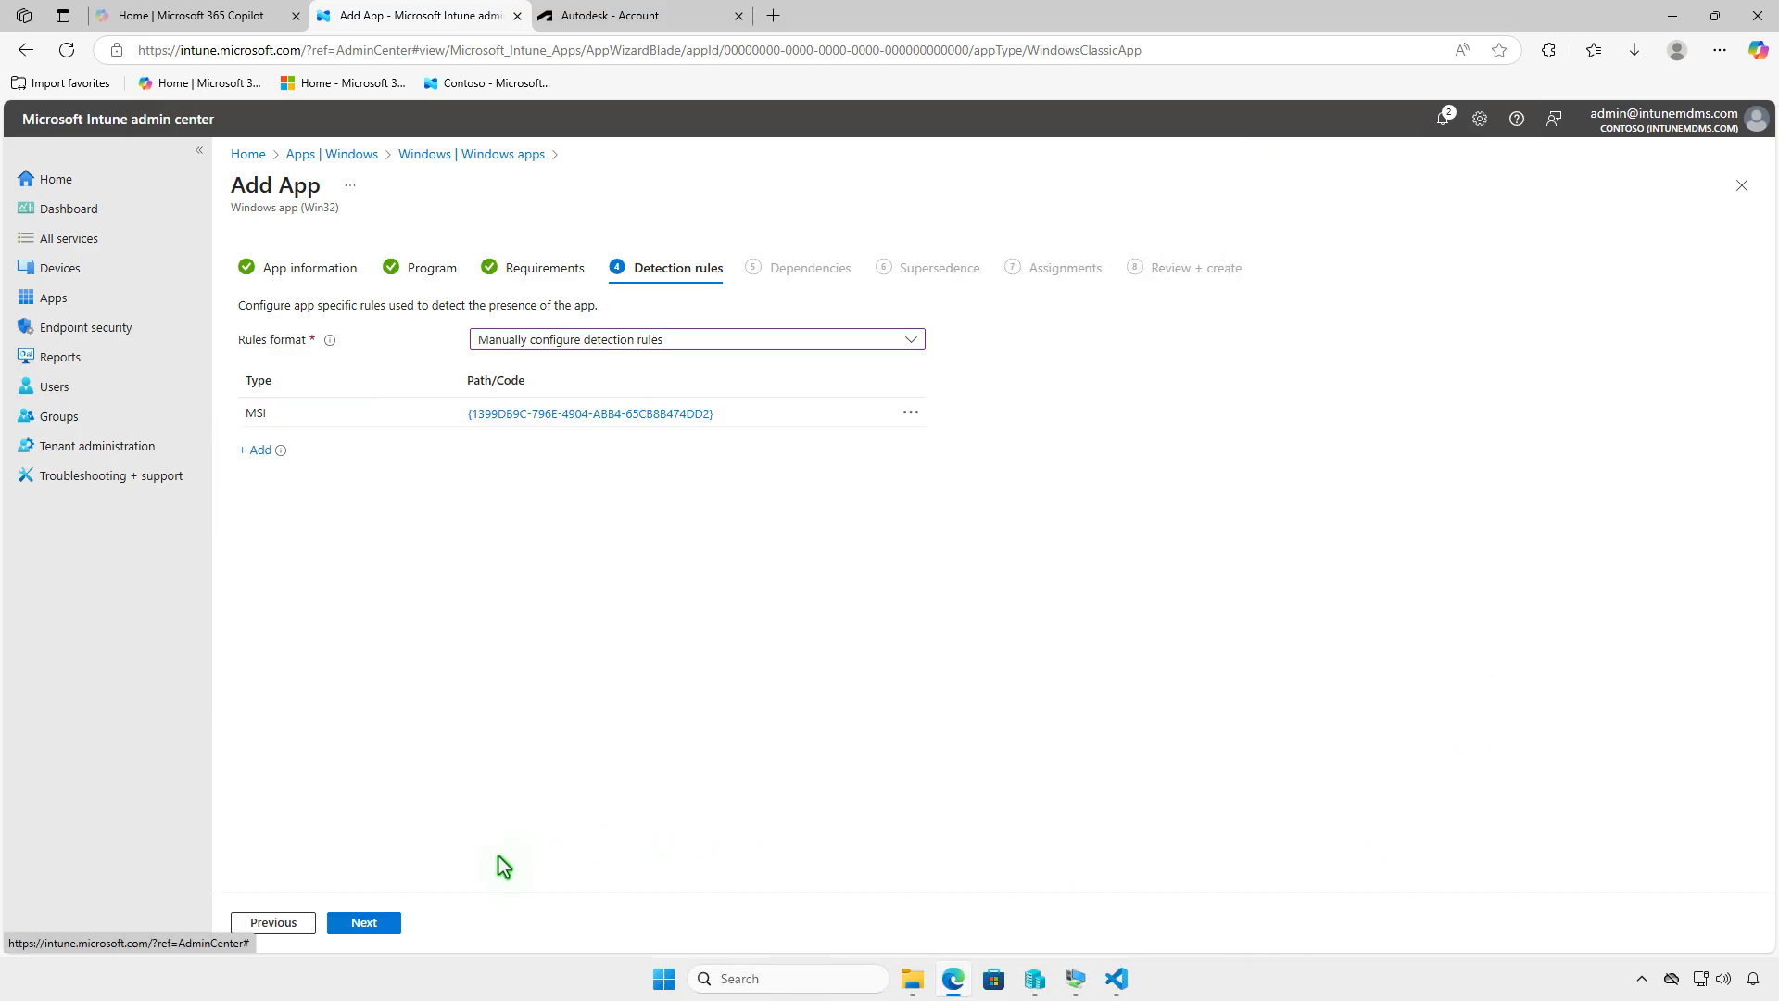
click(390, 925)
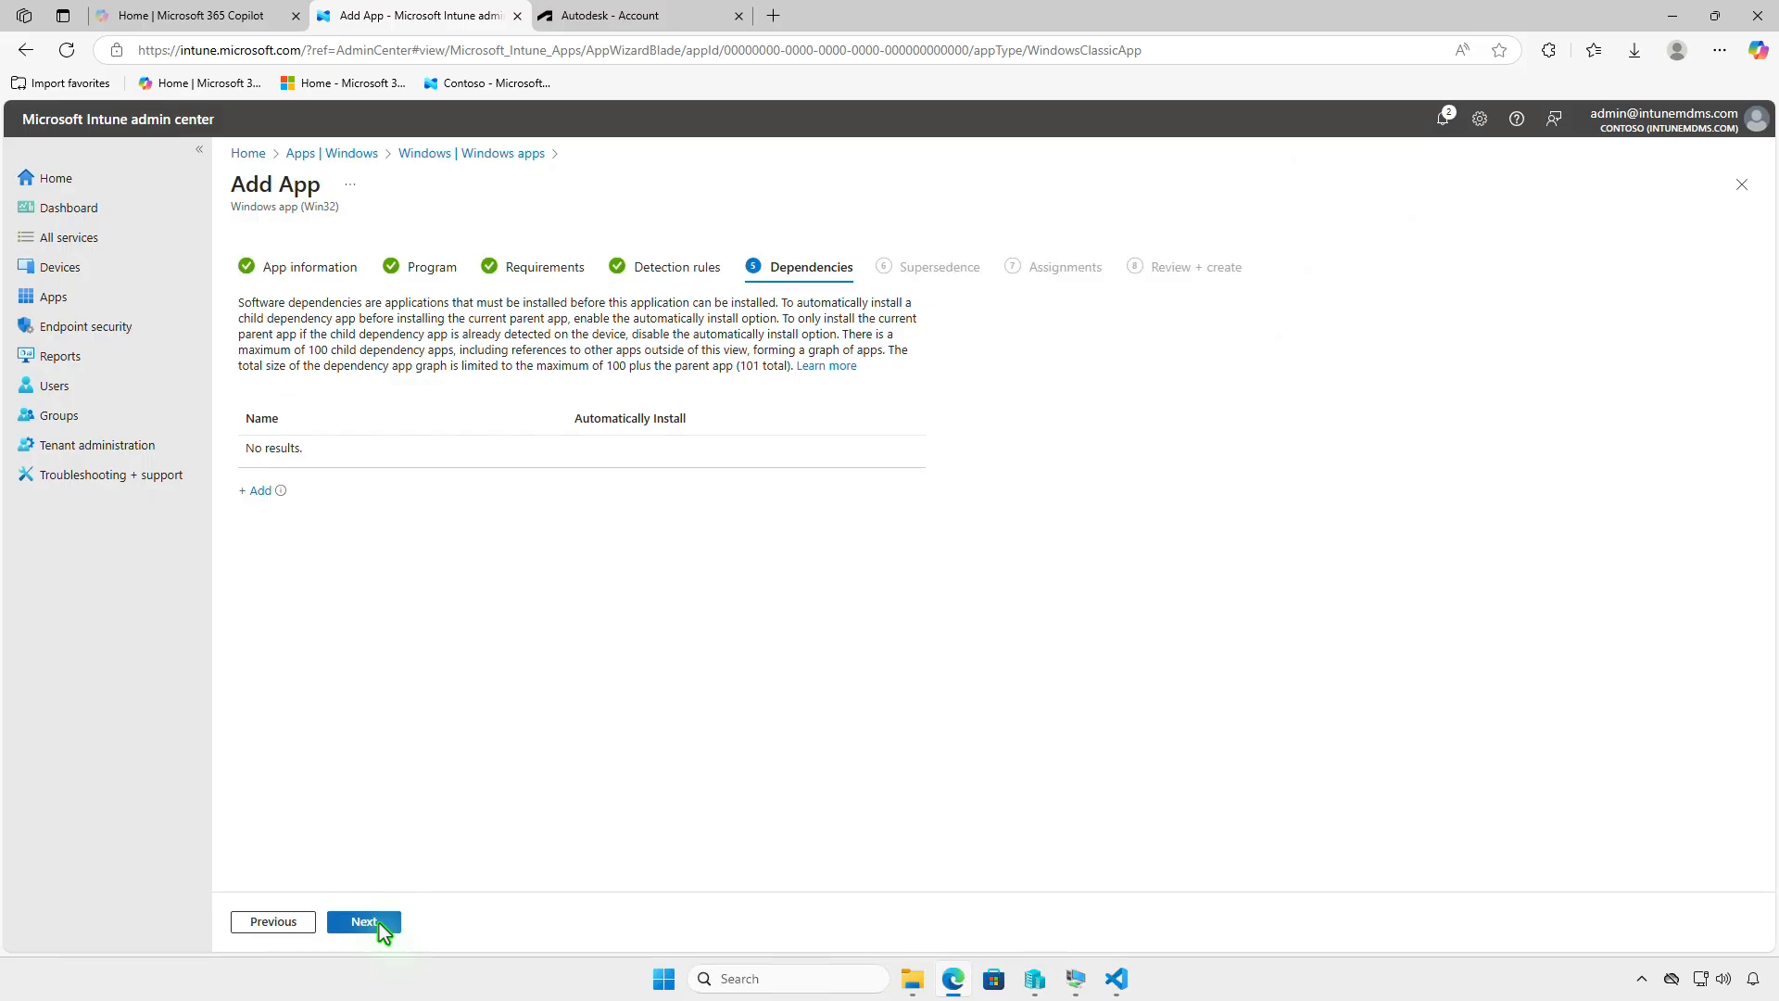
Step: Leave the dependencies and supersedence empty, and assign the app as required to the Test_Devices group
click(384, 930)
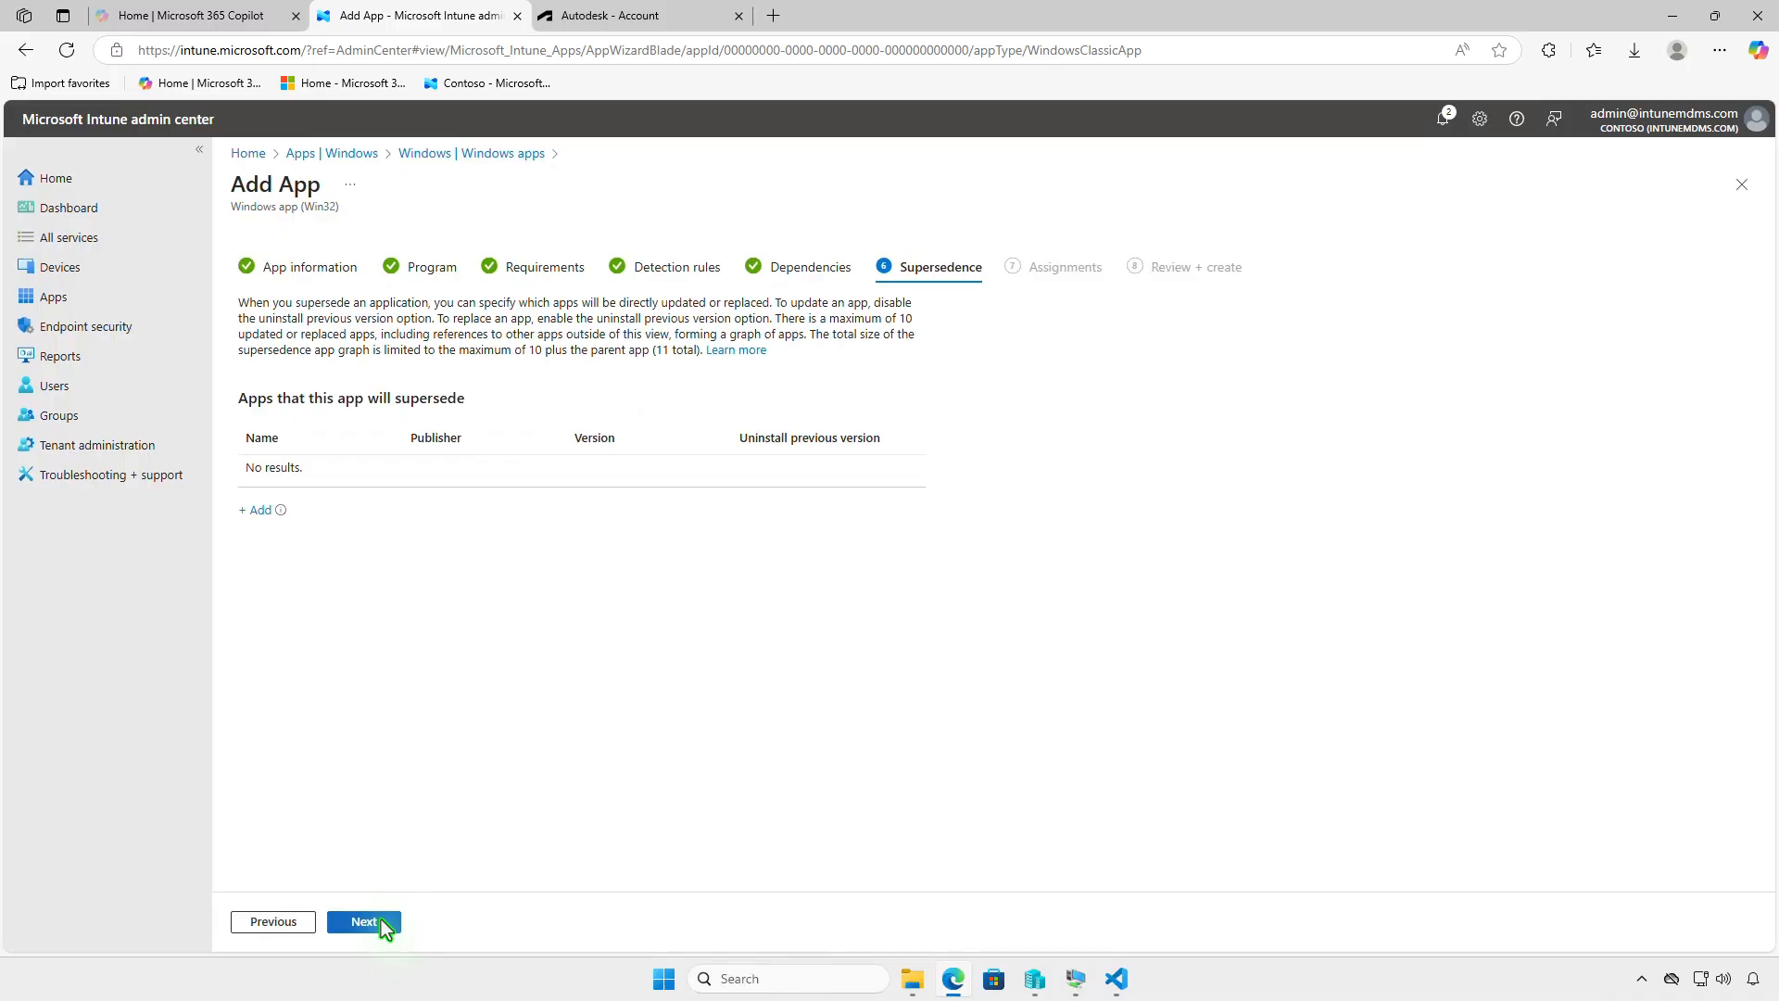
click(381, 919)
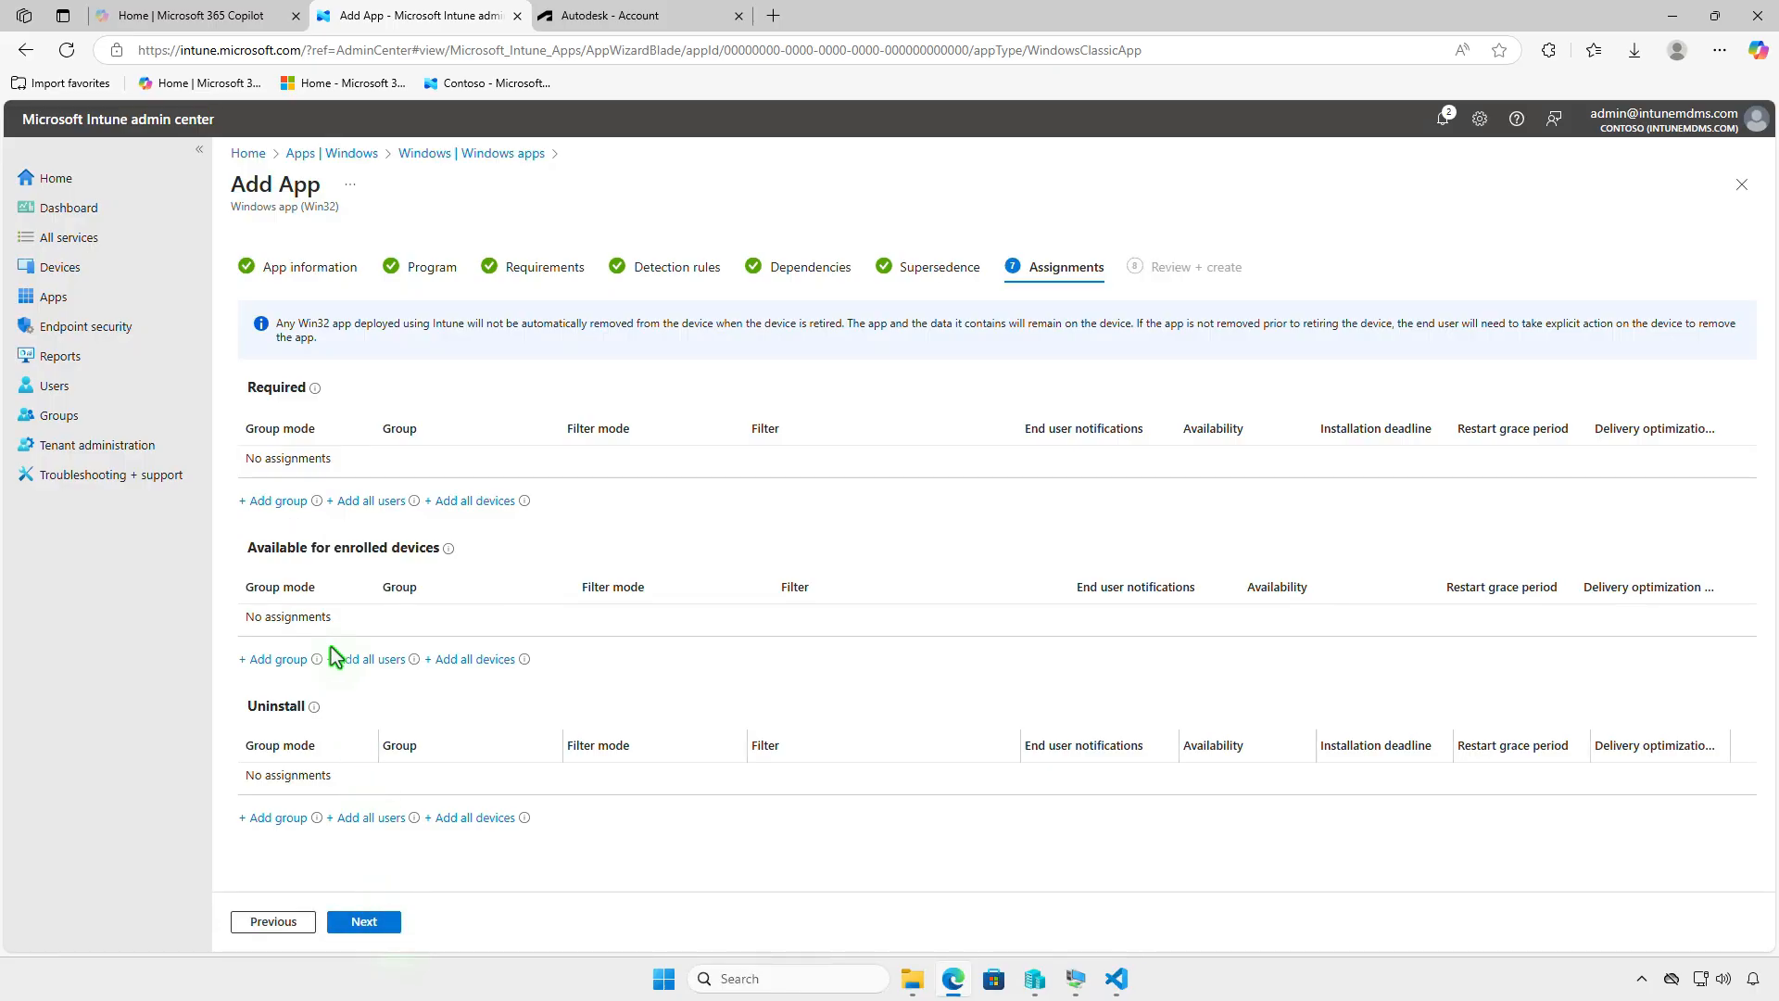
click(293, 503)
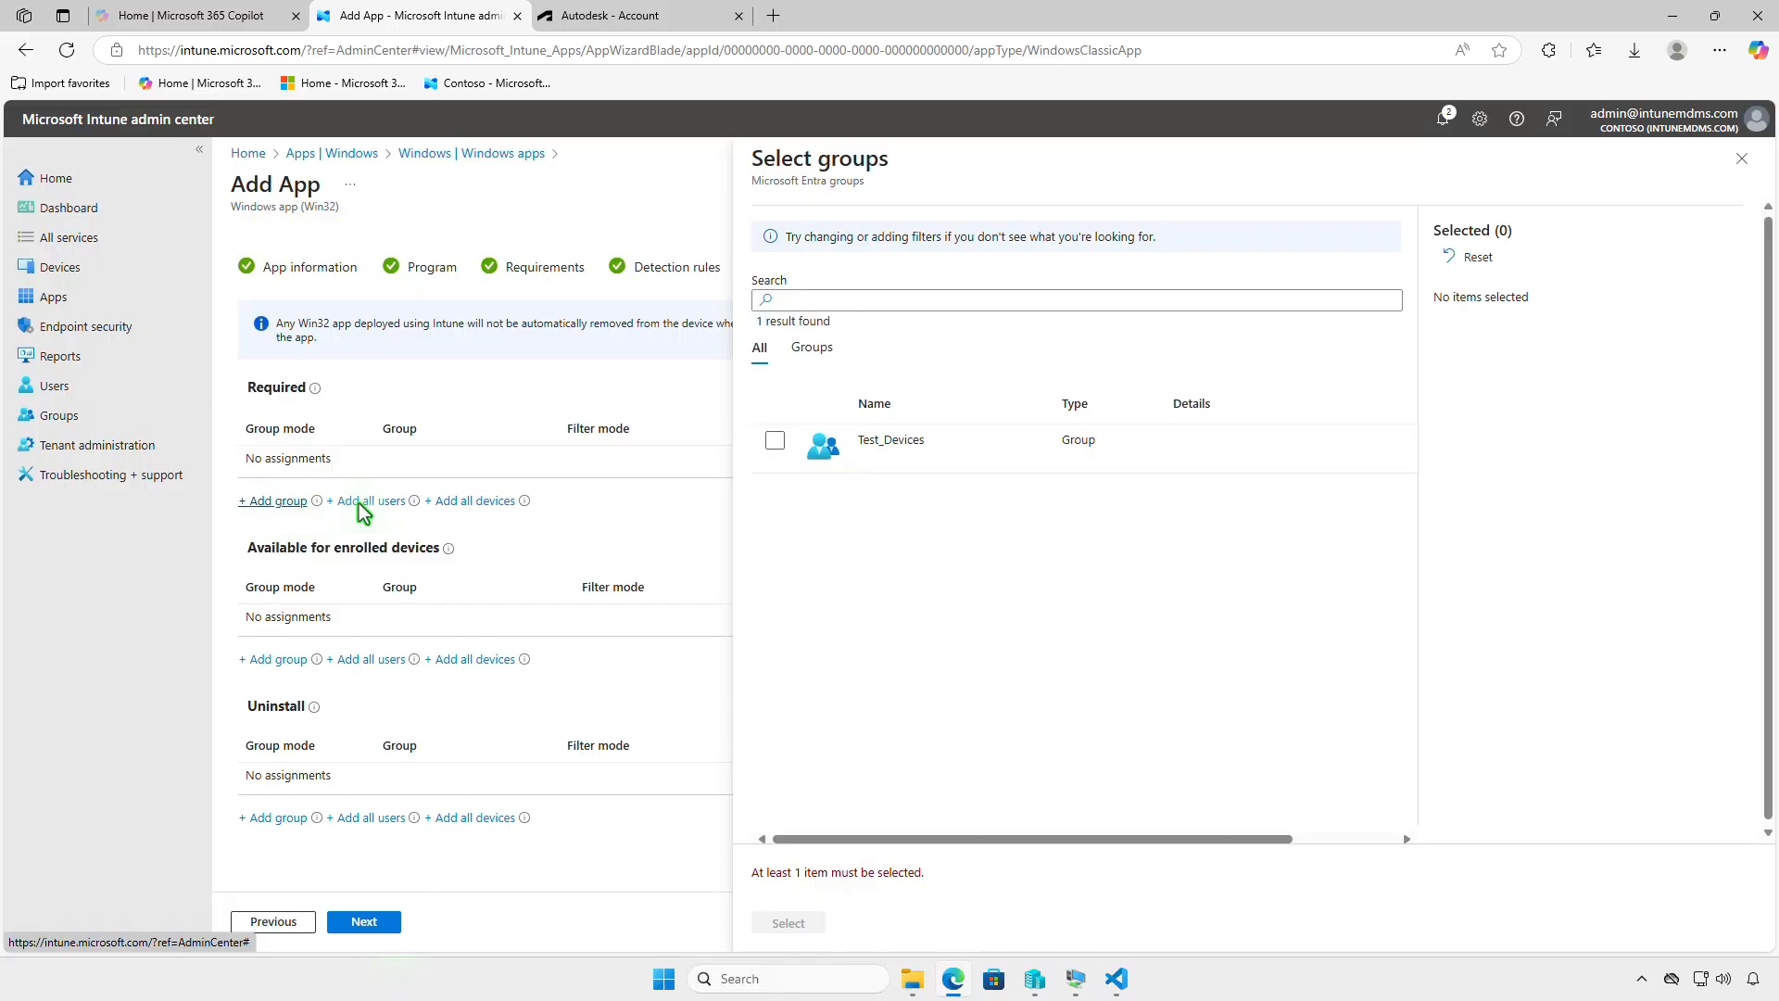
click(775, 440)
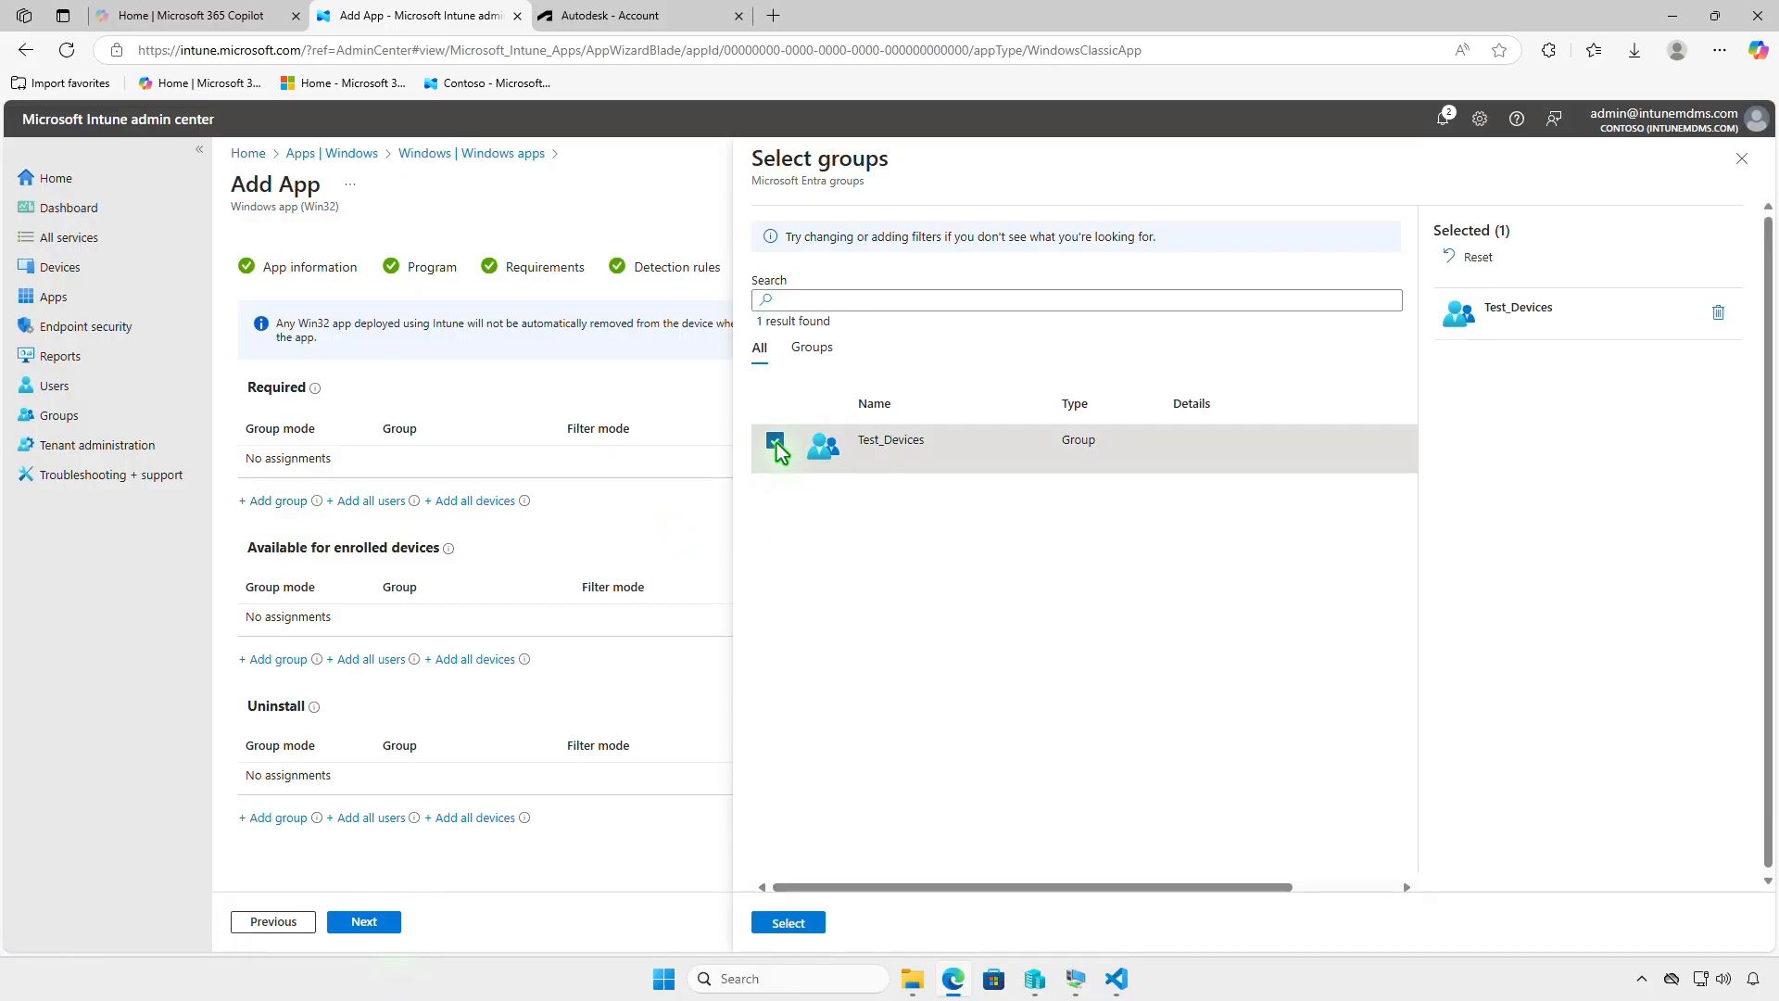
click(795, 923)
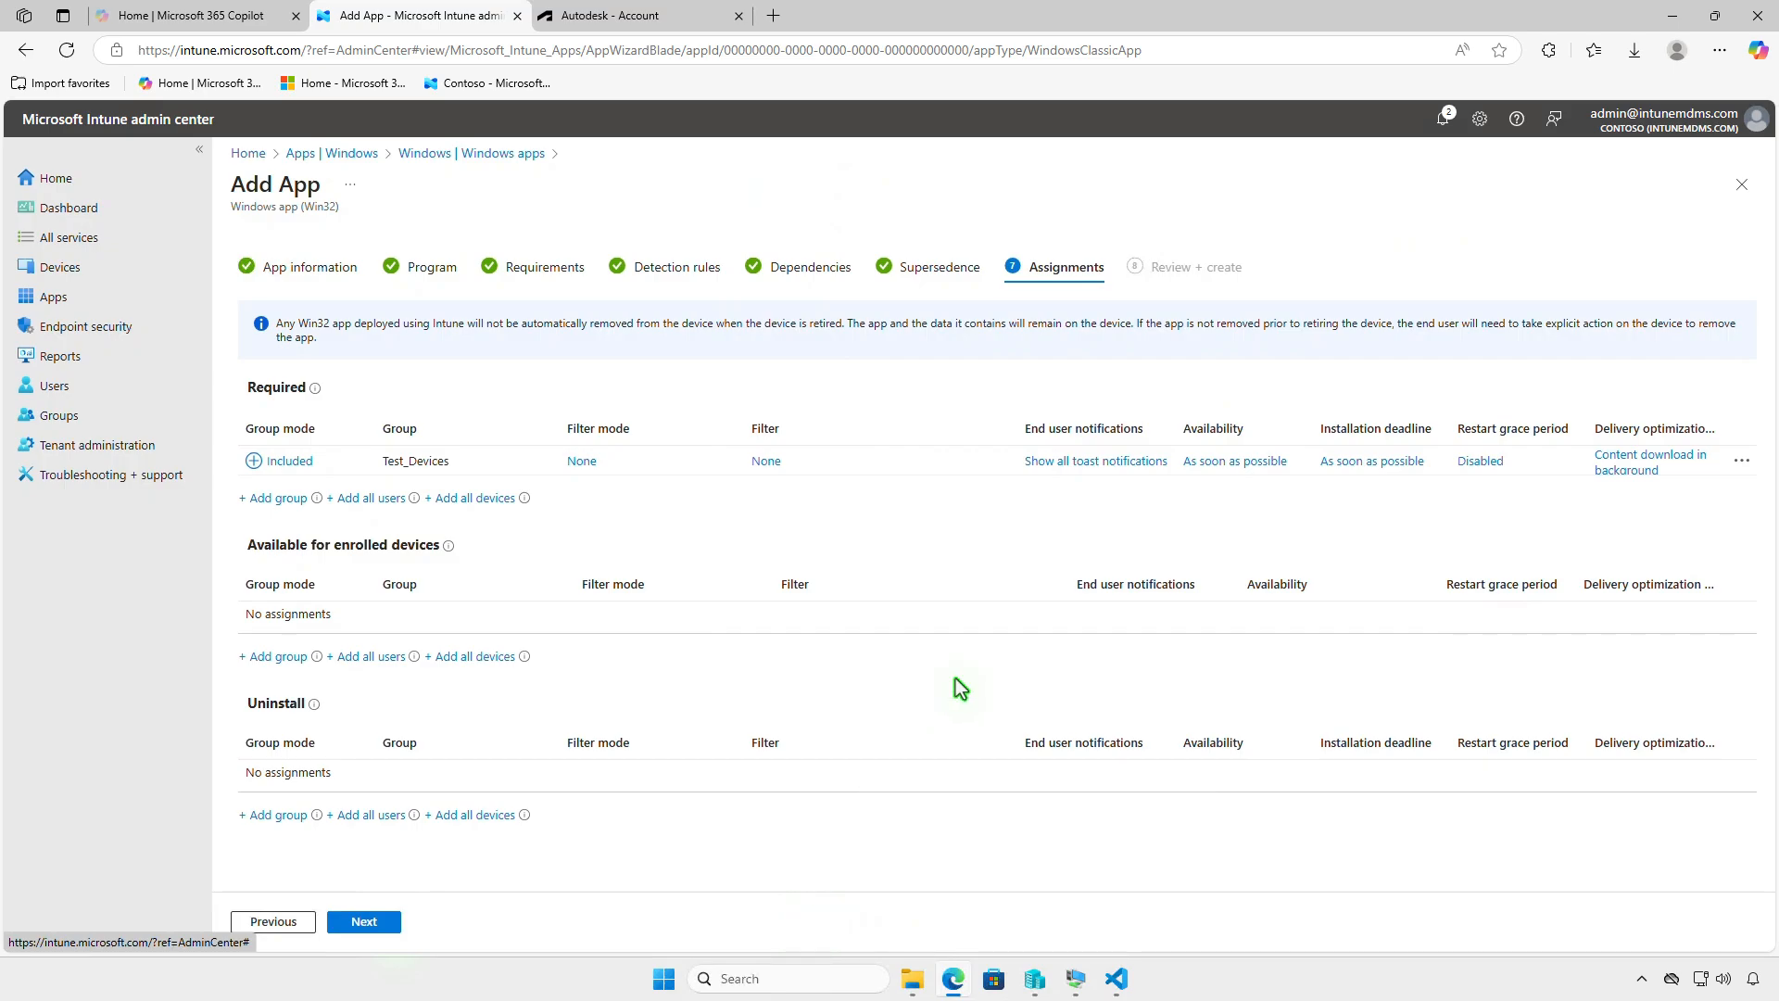
Step: Review the Test_Devices assignment's settings without editing them, and create the app
click(1077, 464)
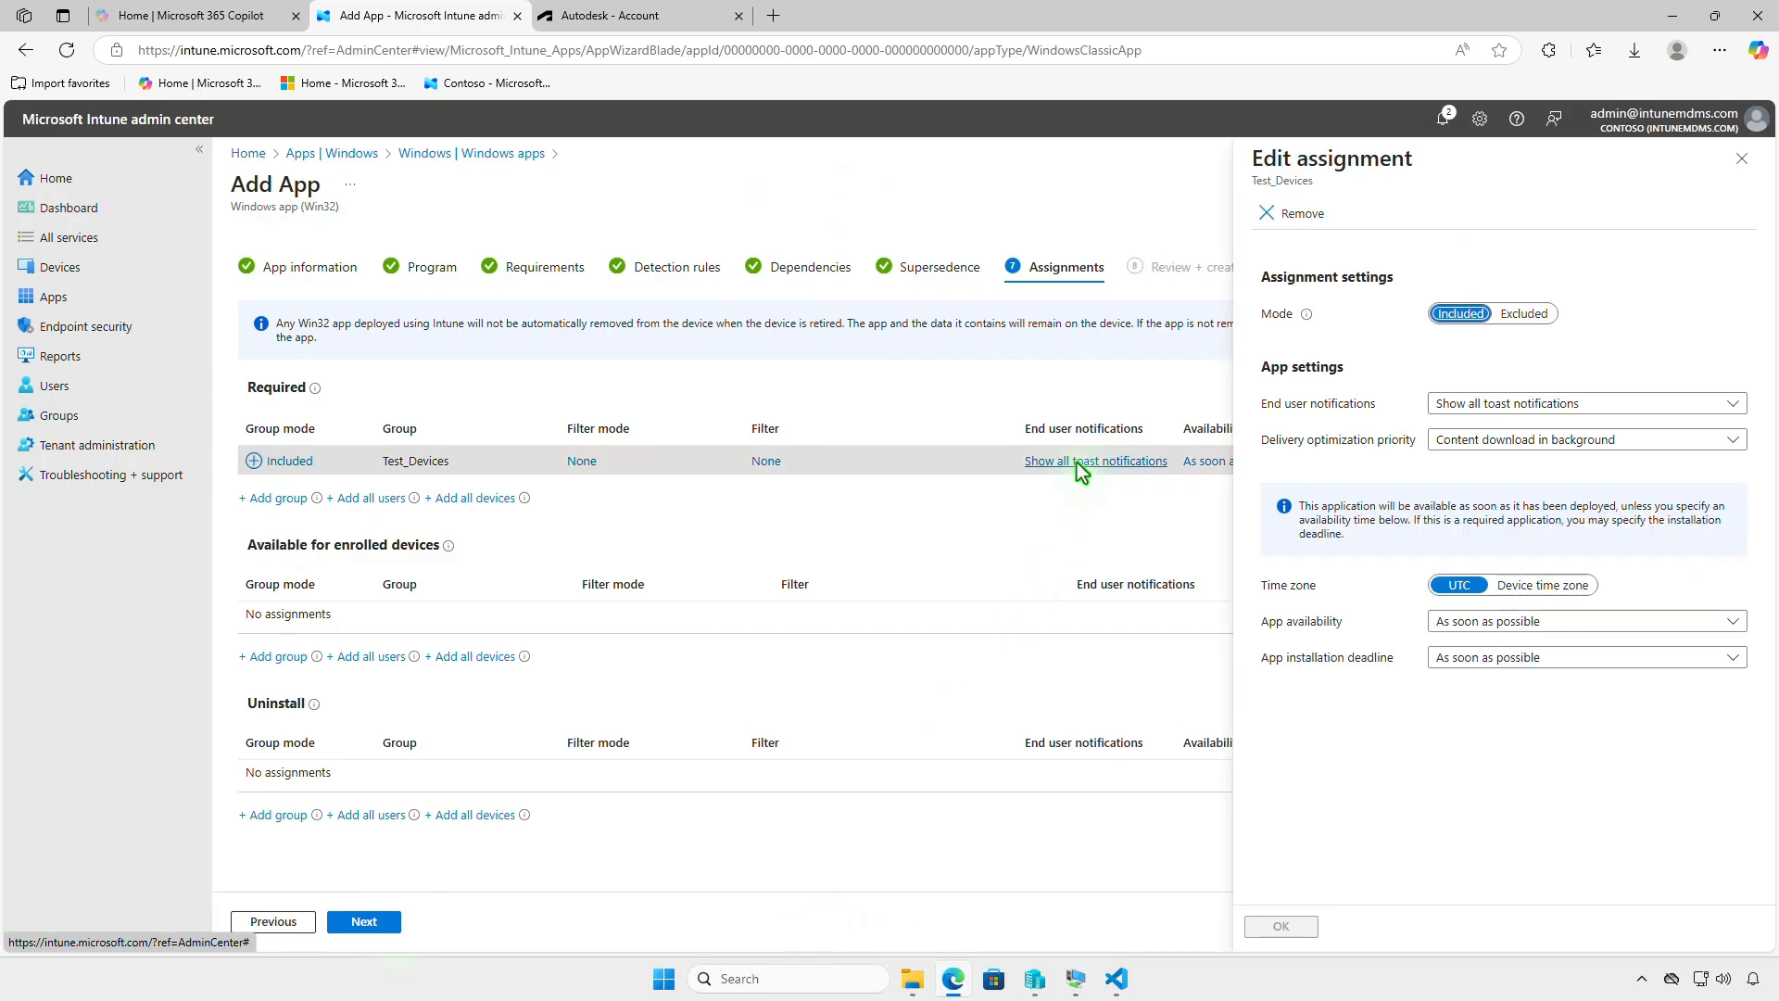
click(1740, 160)
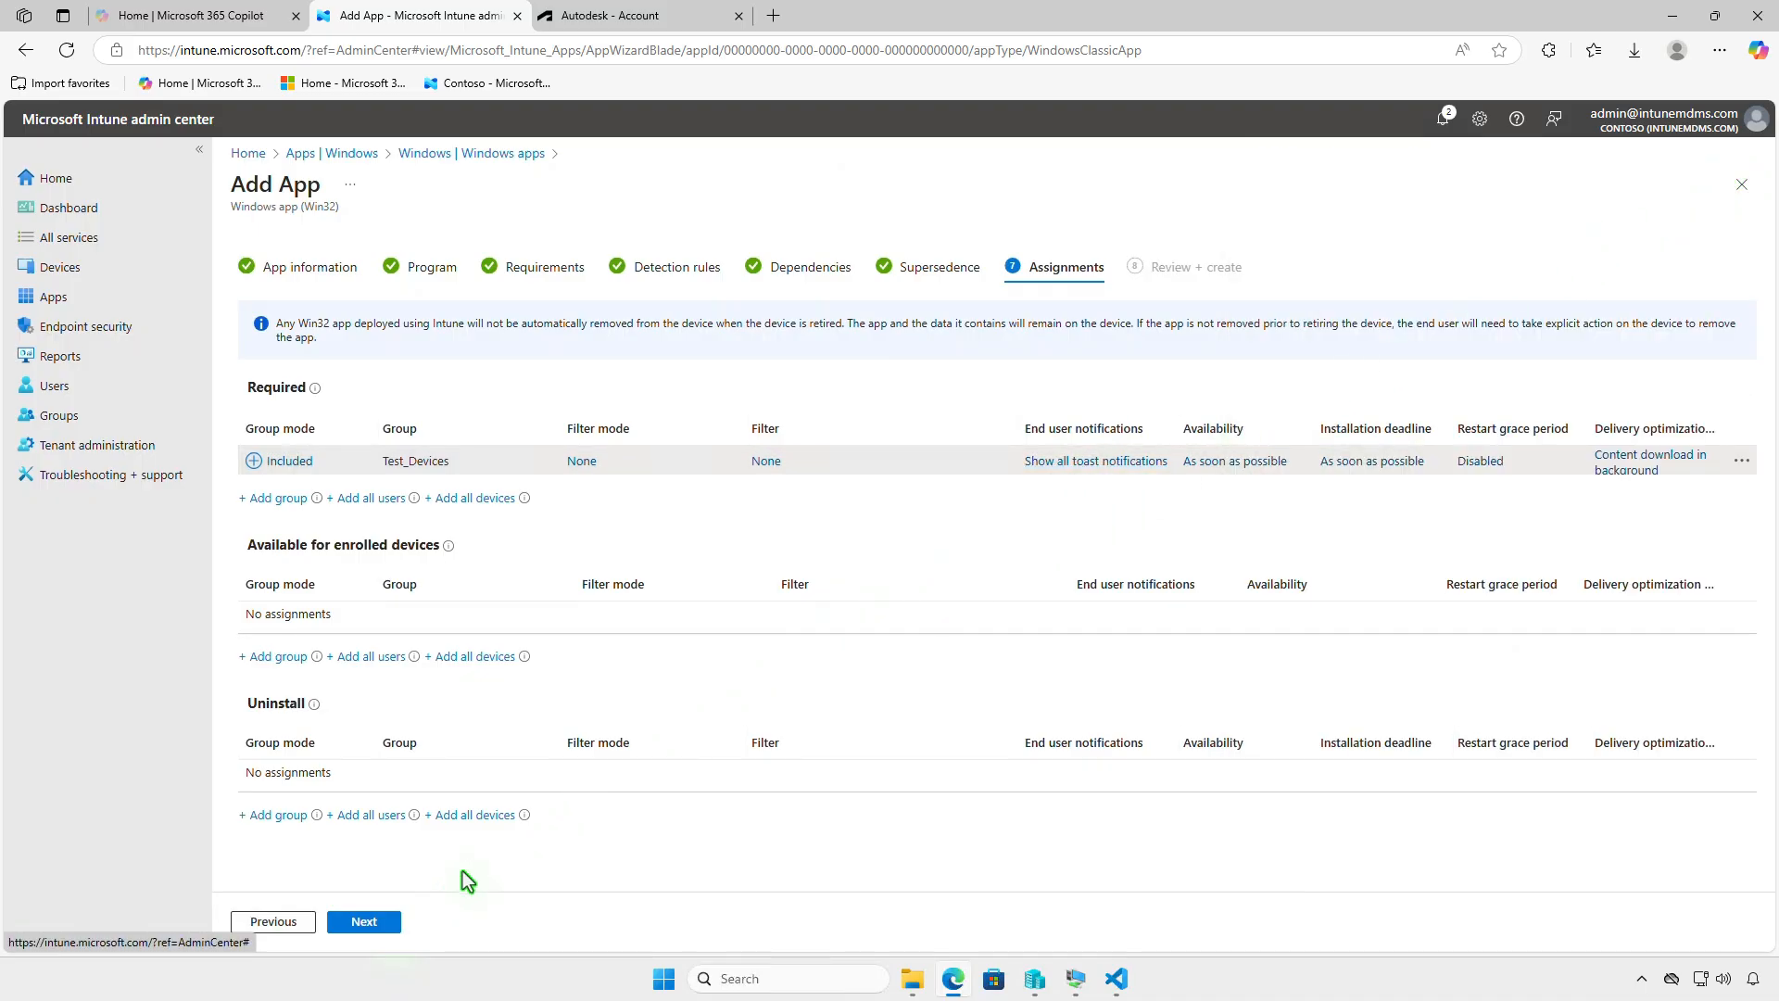
click(392, 930)
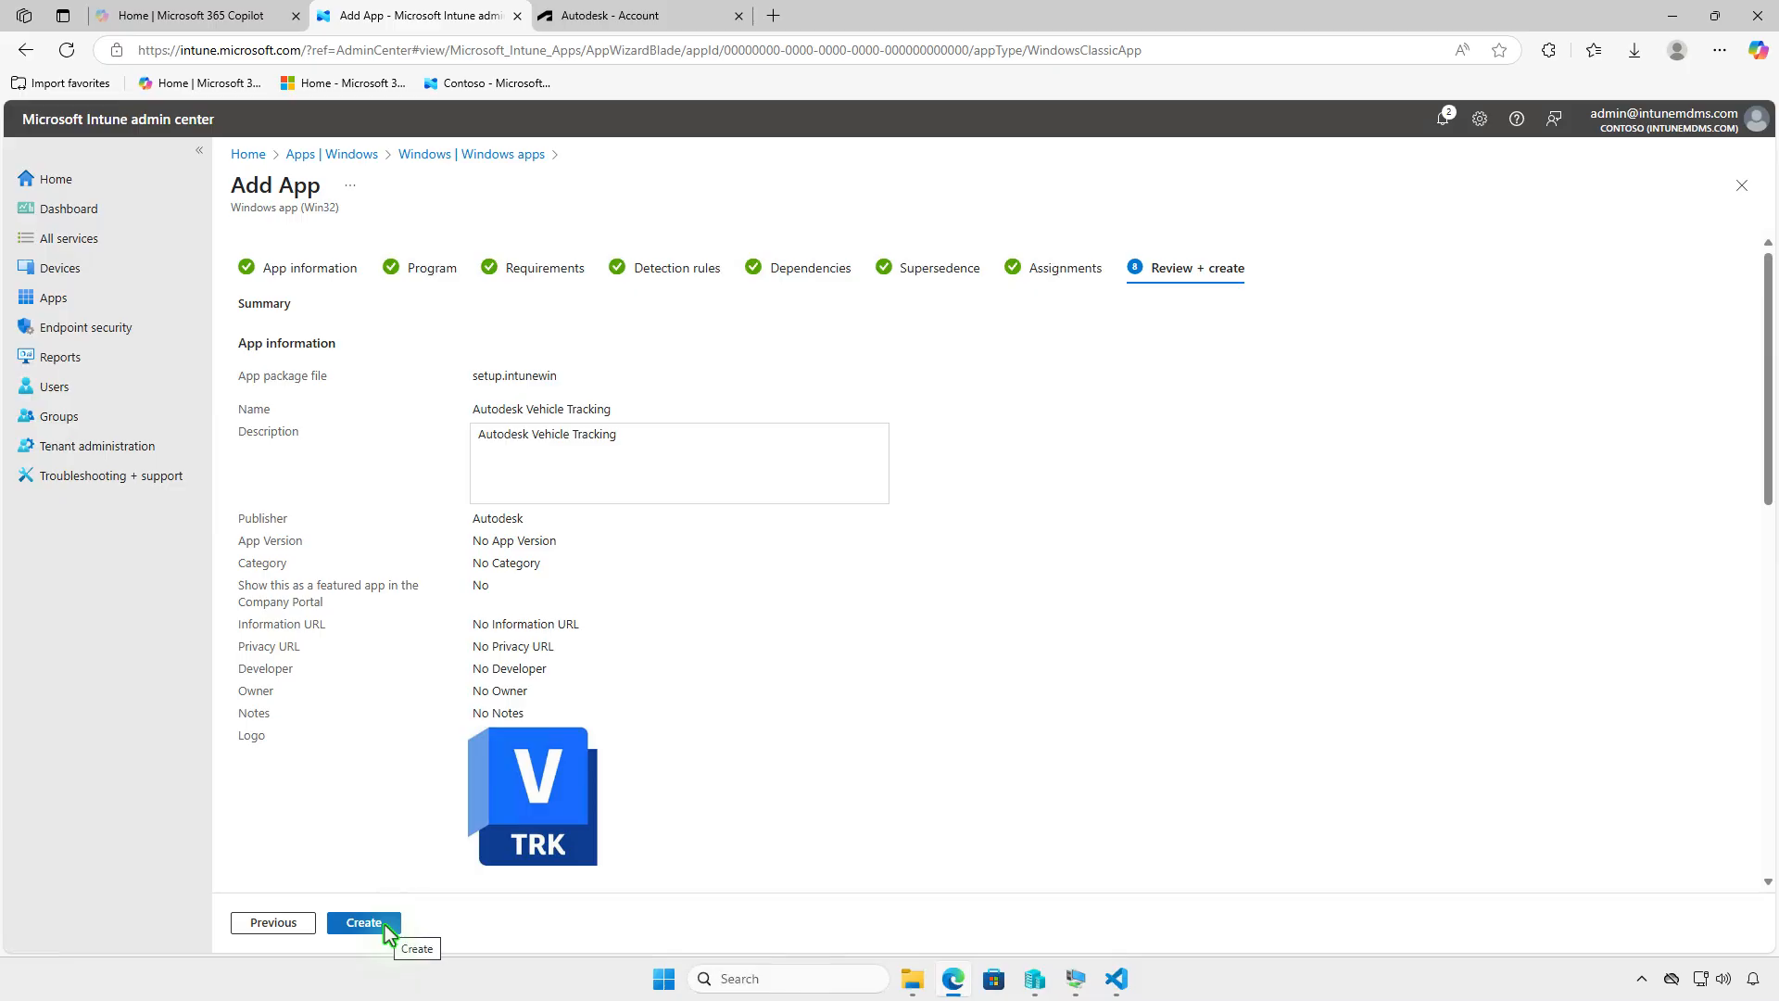
click(388, 930)
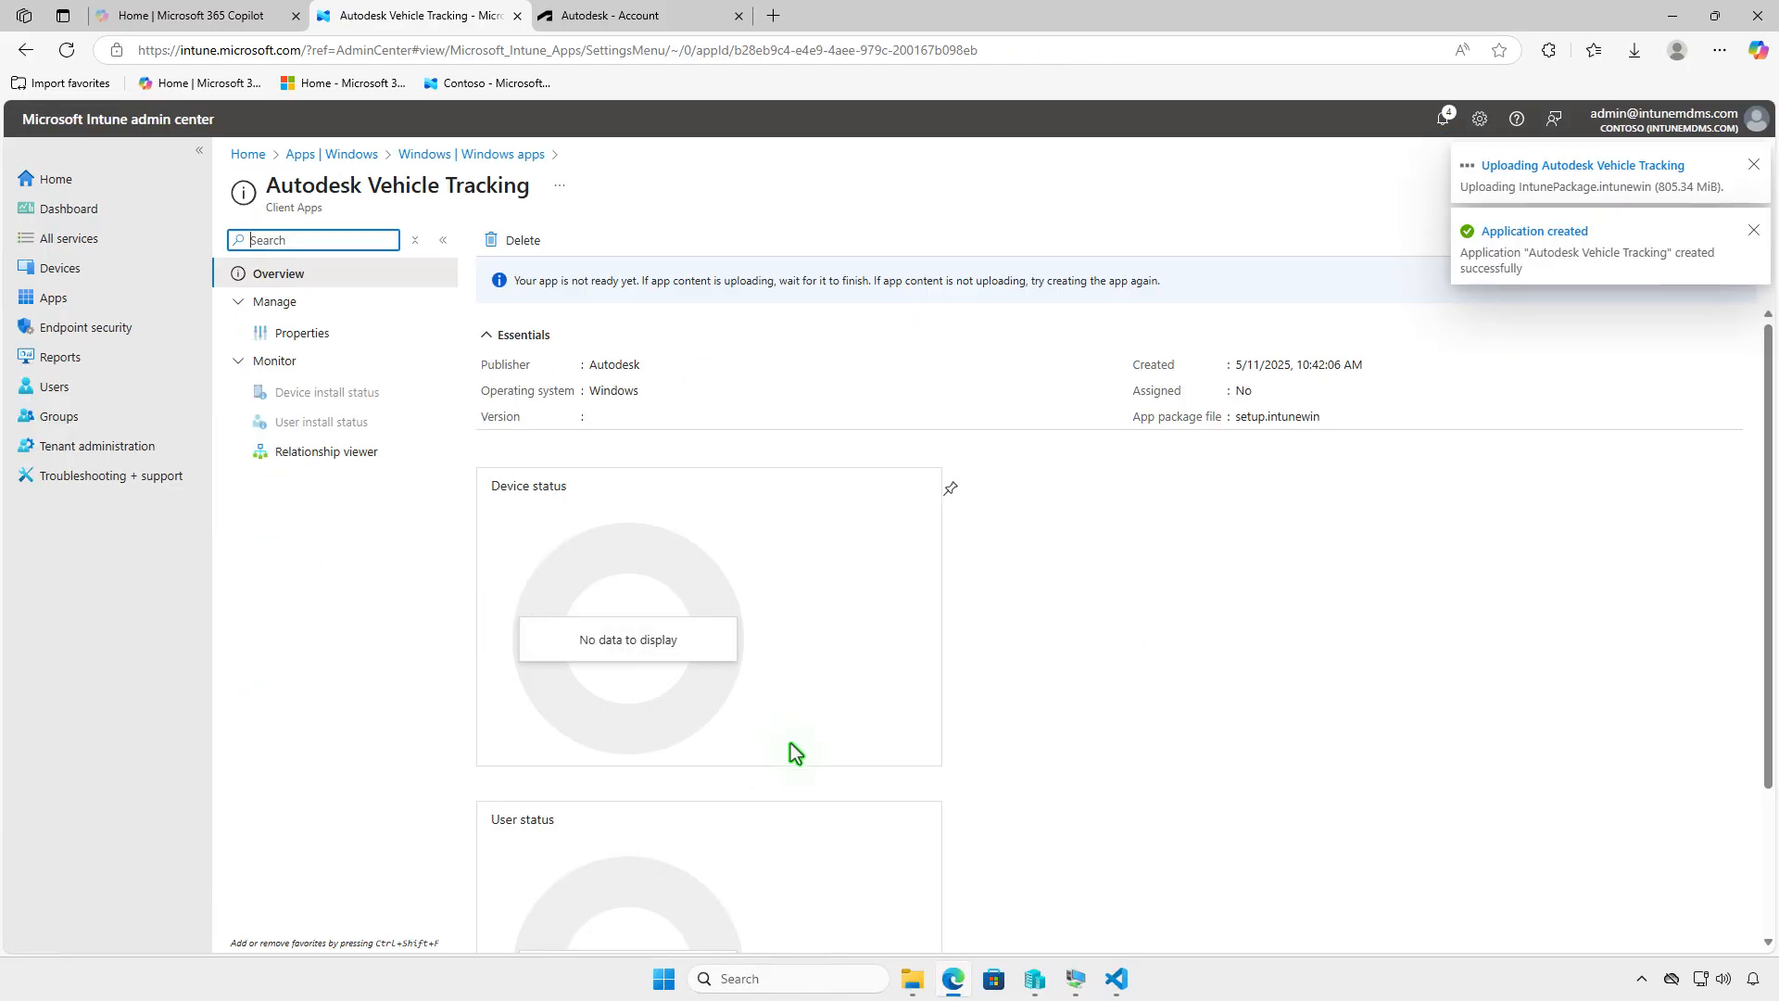
Step: Check the portal notifications for the app upload, and switch to the WIN10 virtual machine
click(1444, 119)
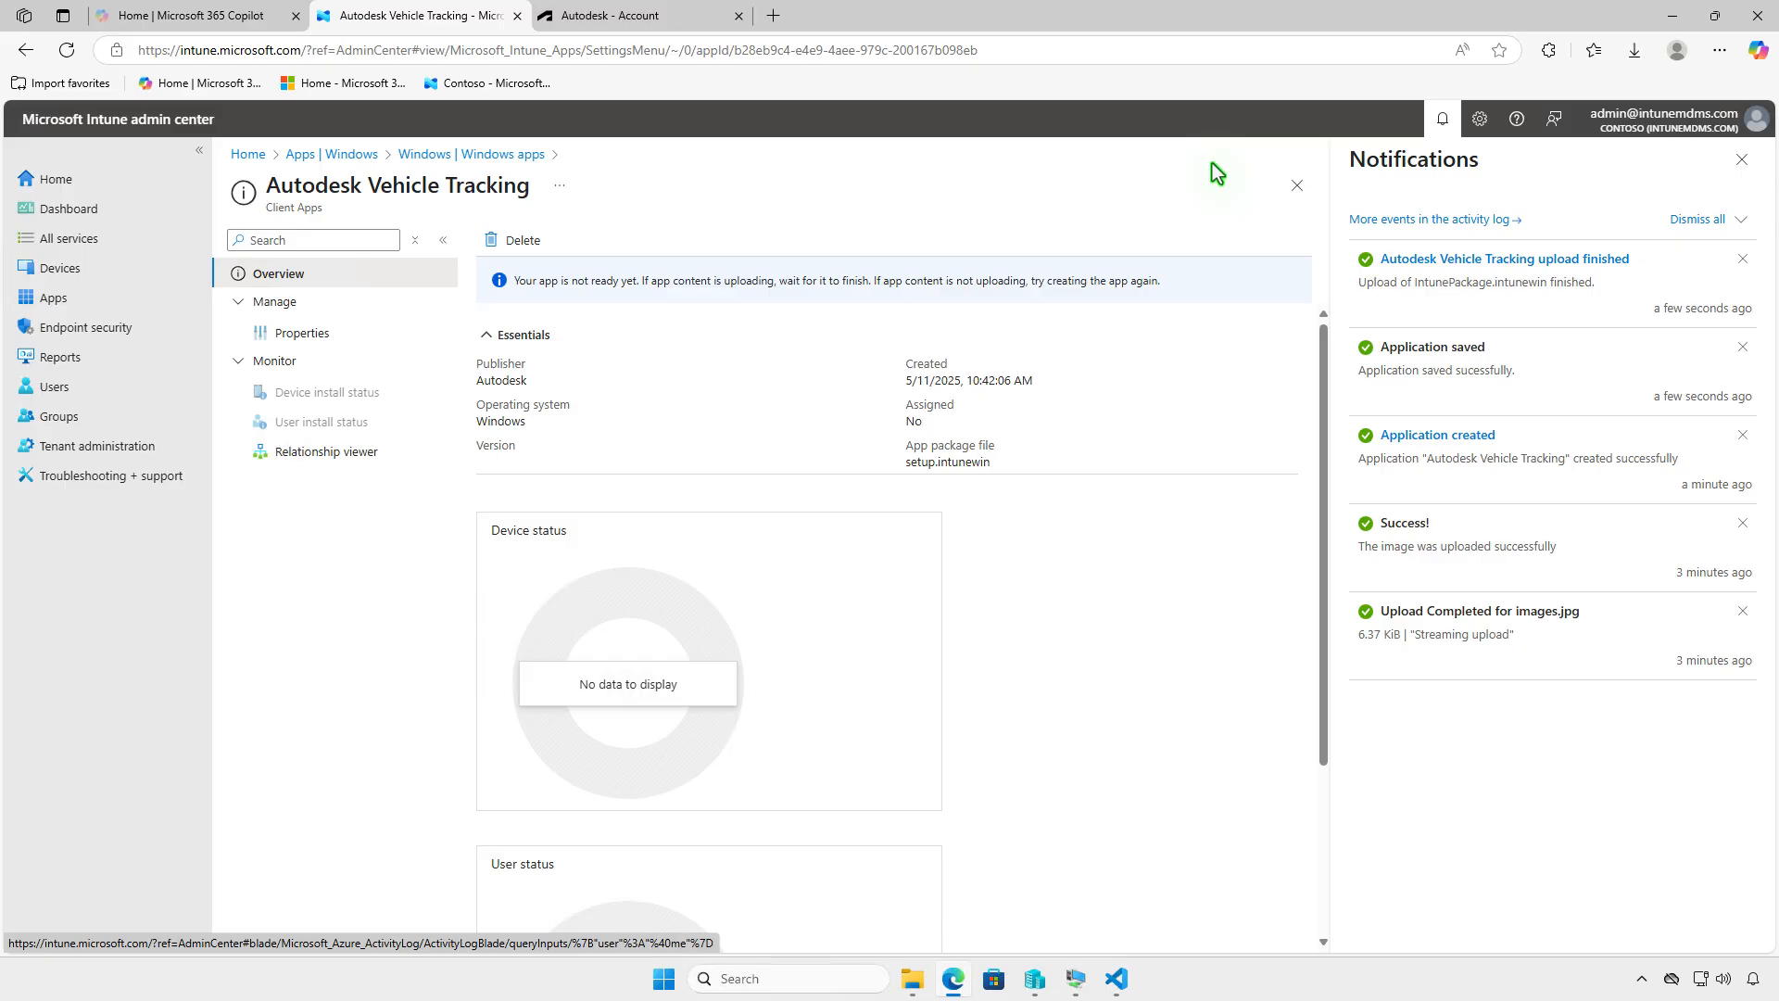
click(1672, 17)
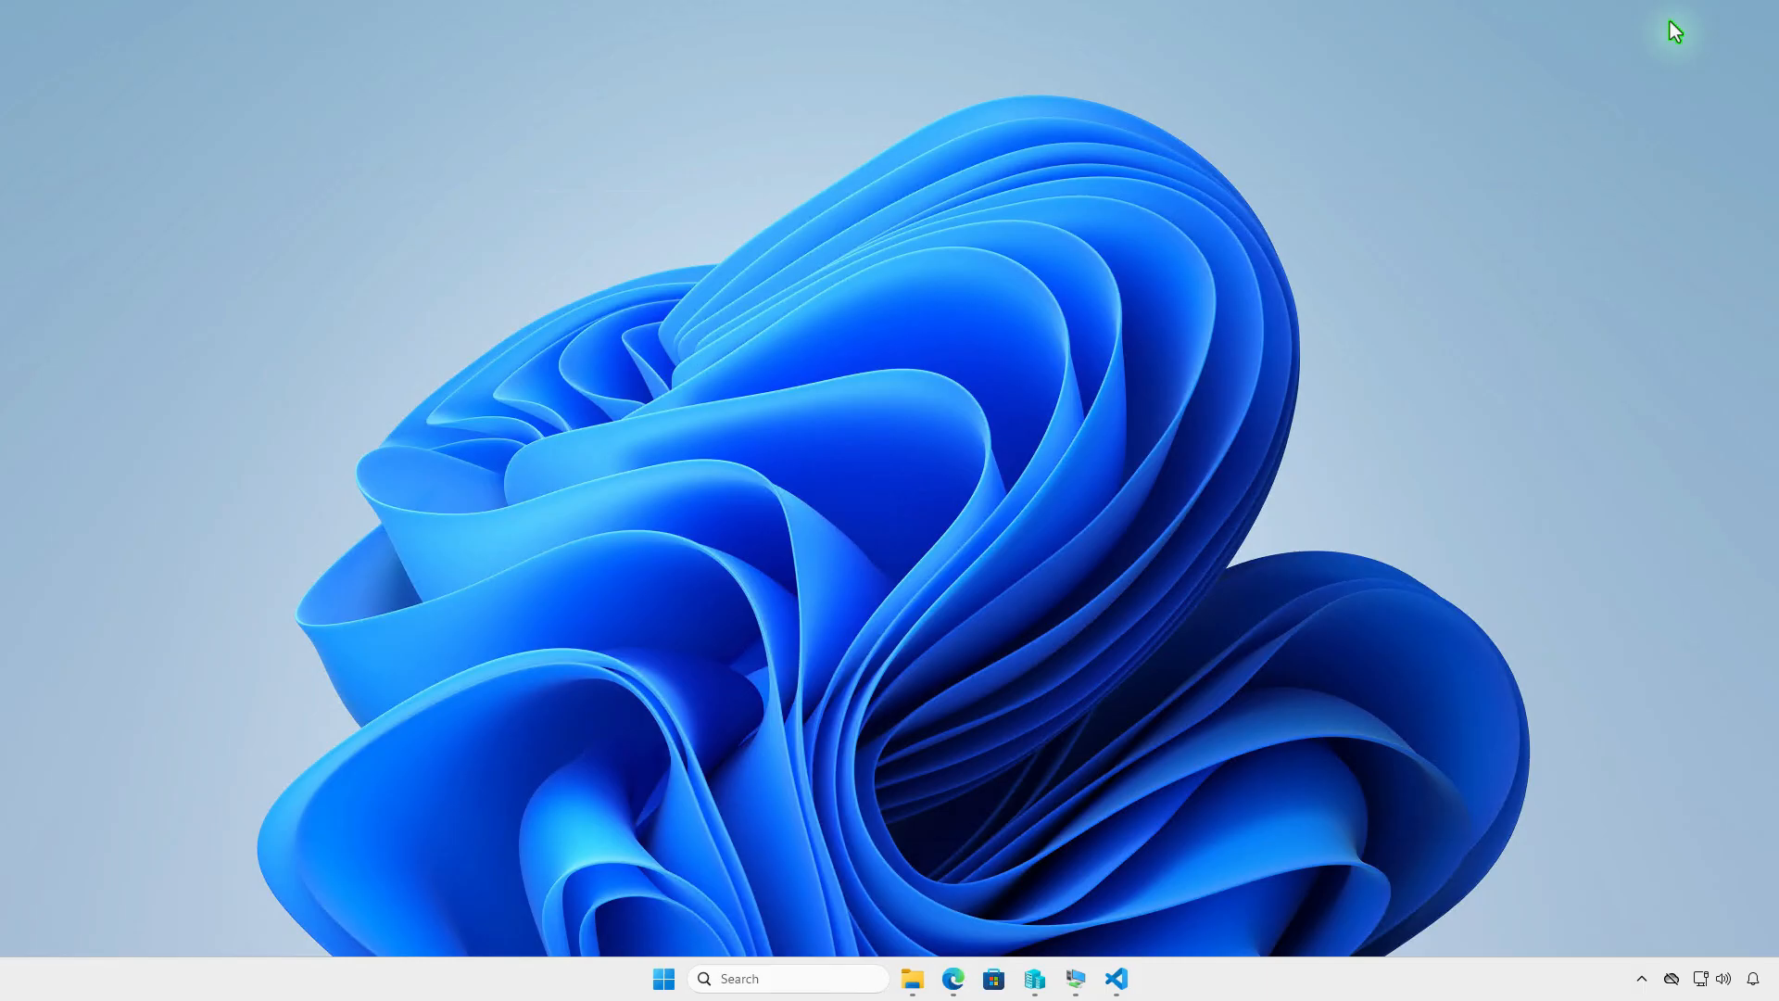
click(1075, 978)
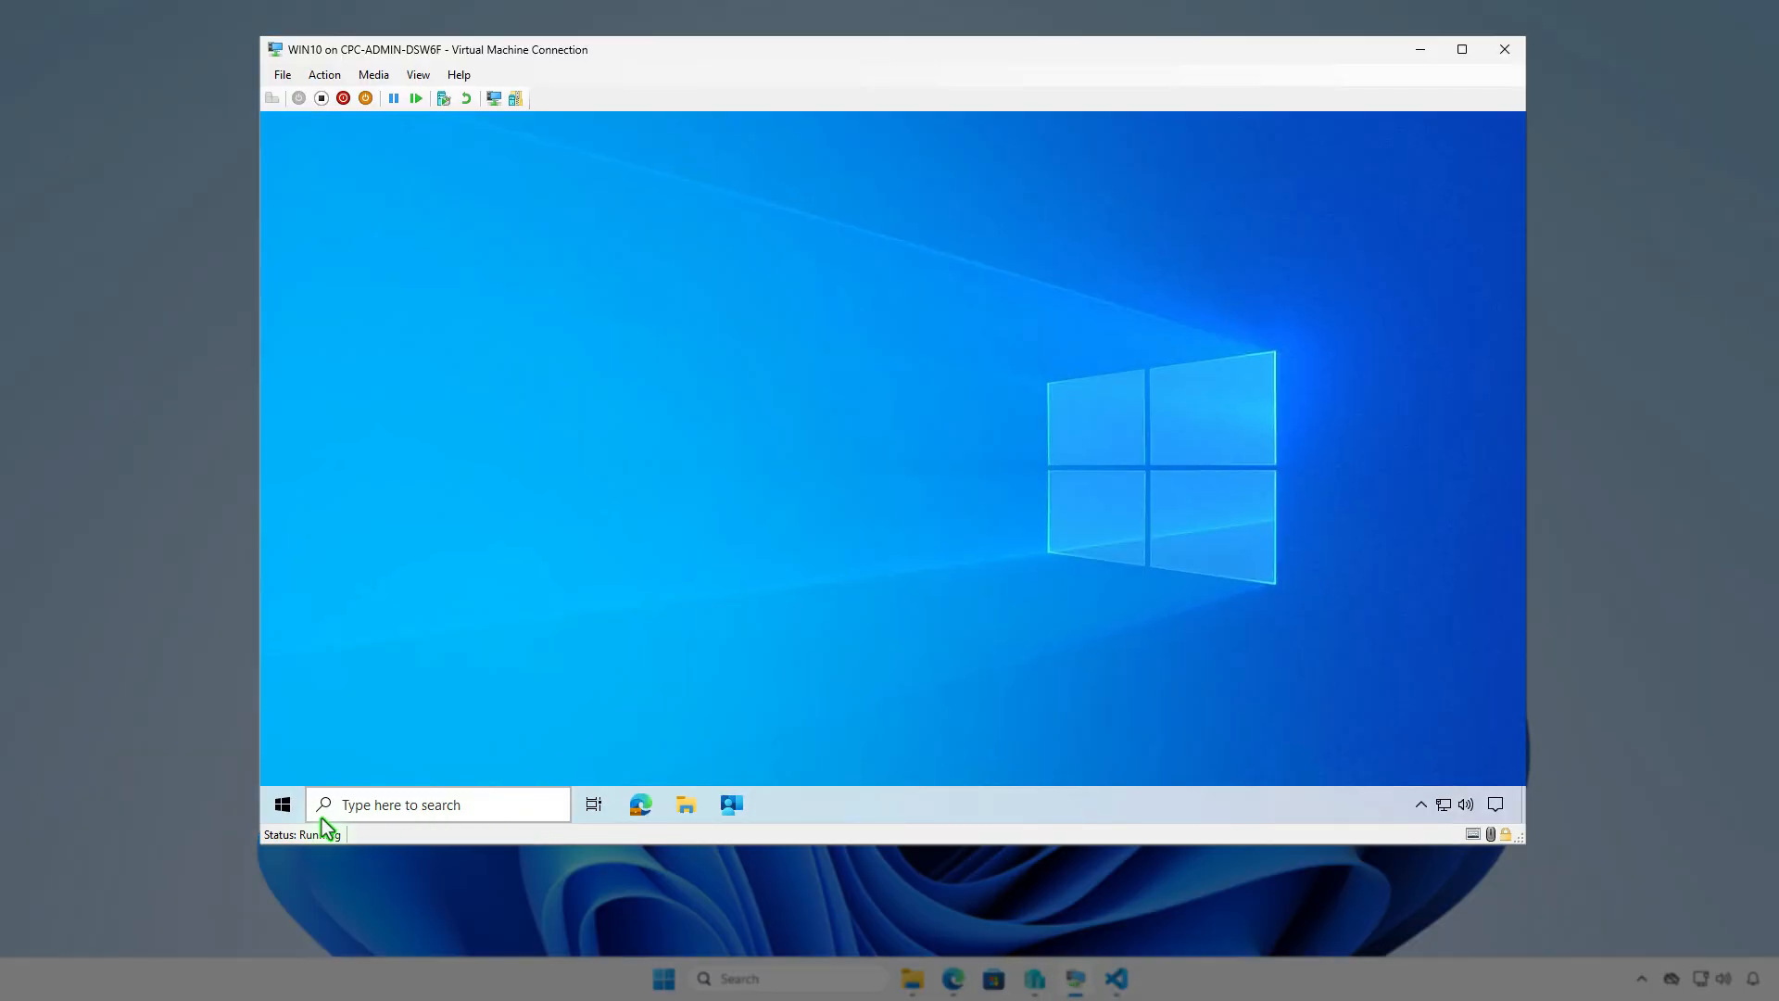
Step: Examine the device sync status of the Contoso work or school connection in the virtual machine's account settings
click(285, 810)
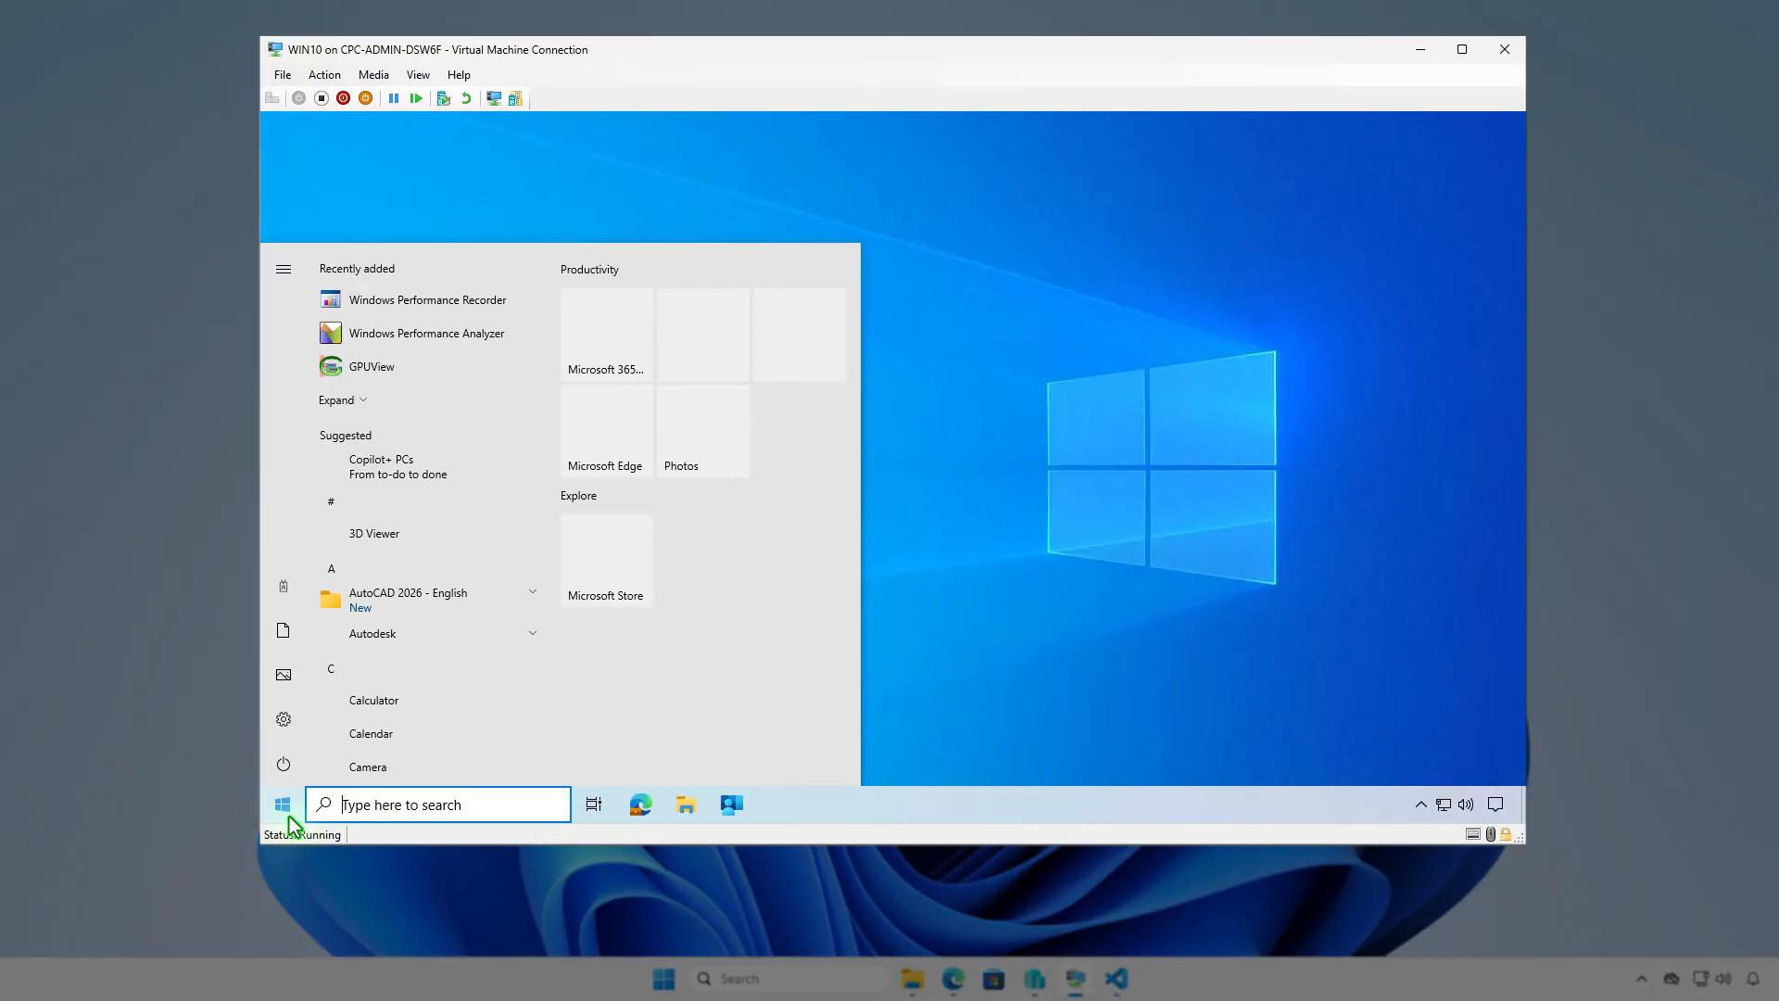
click(295, 589)
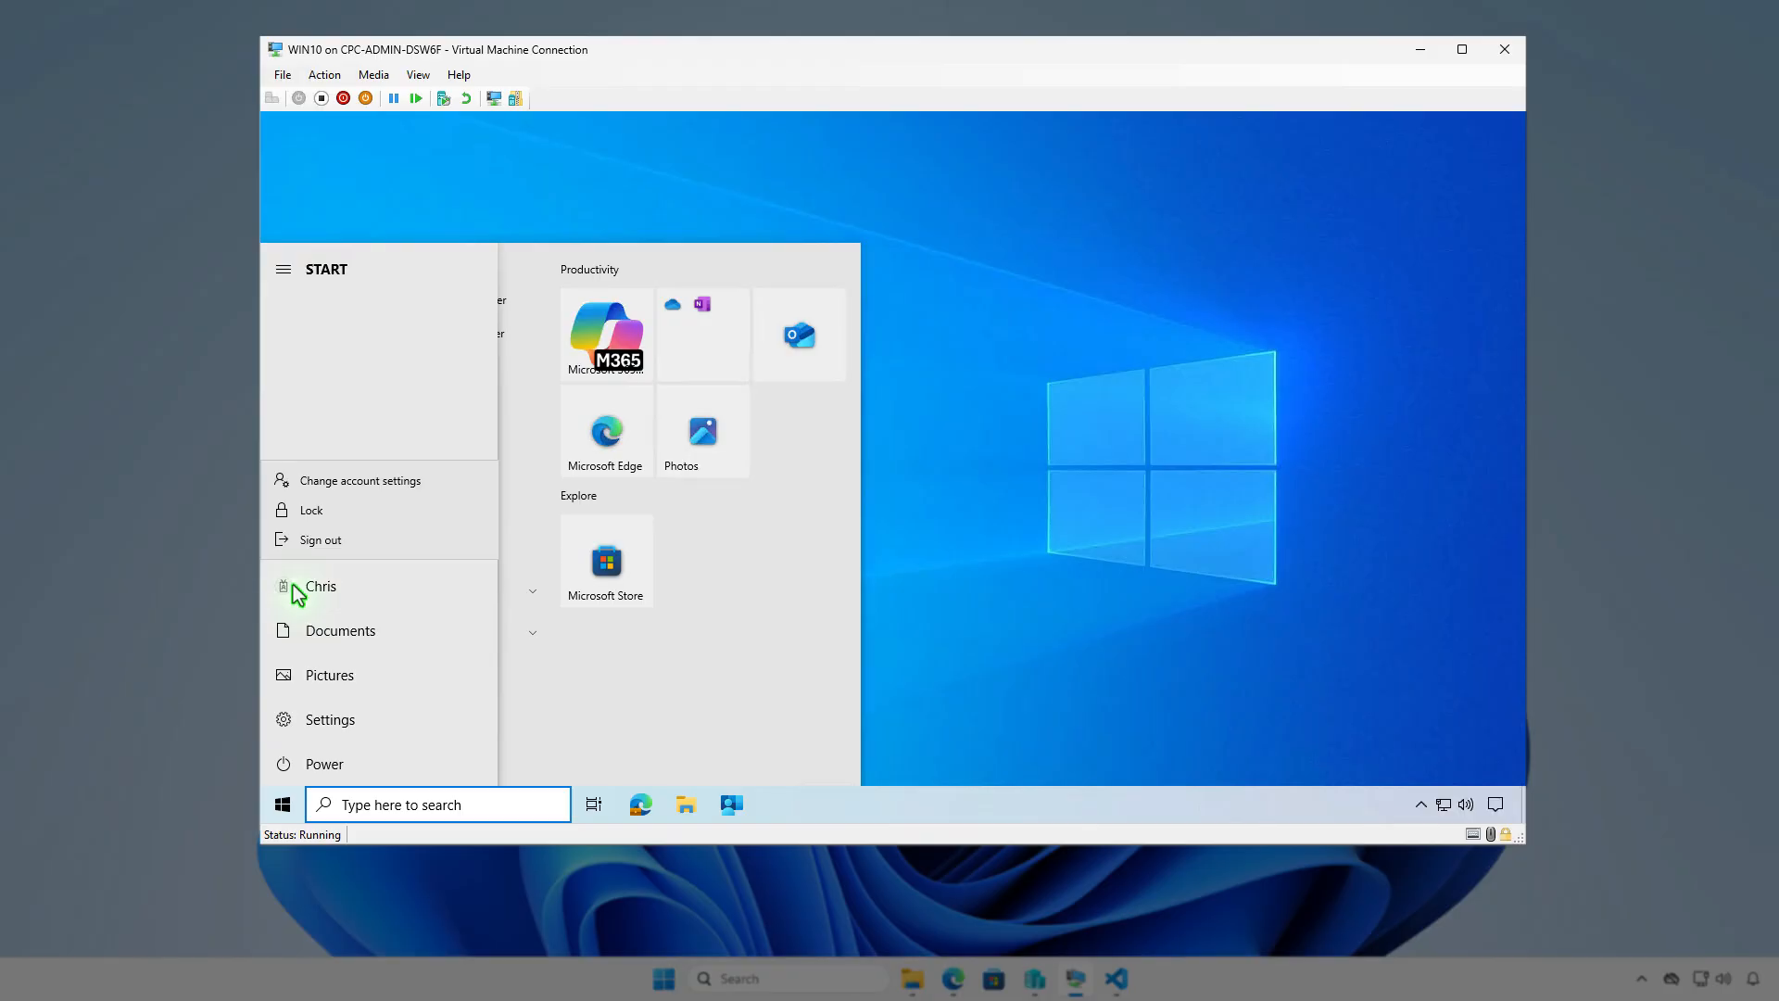
click(441, 488)
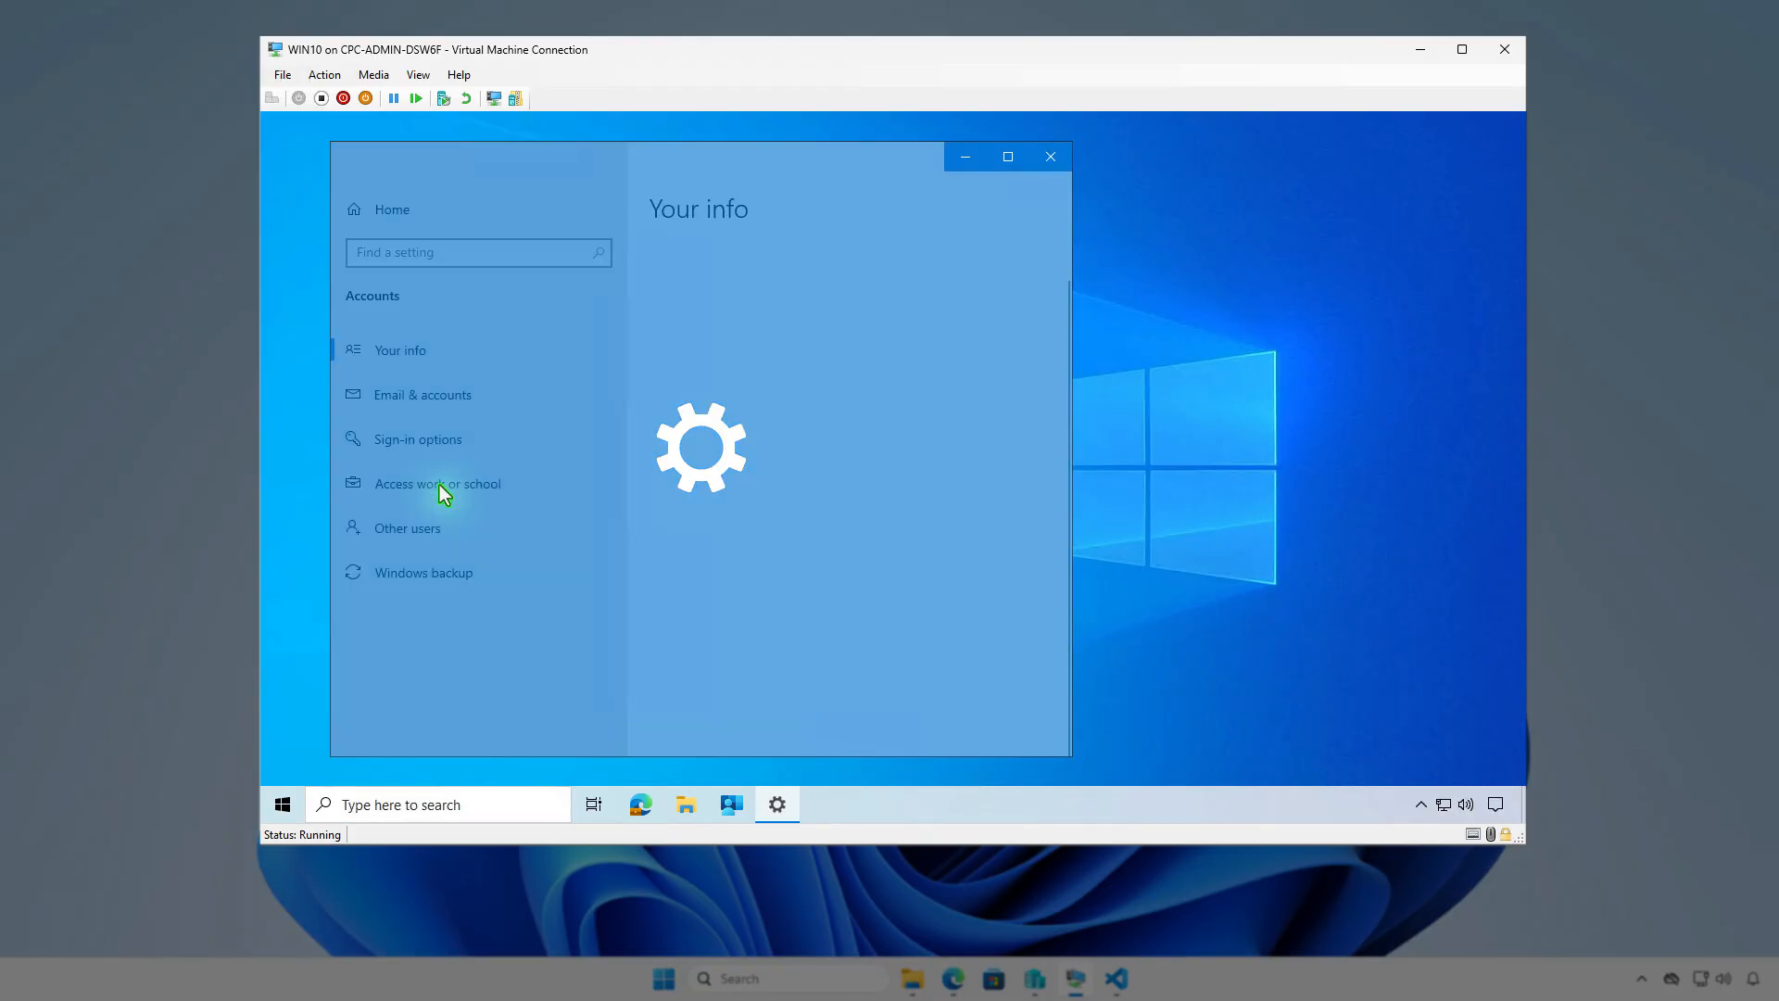
click(586, 486)
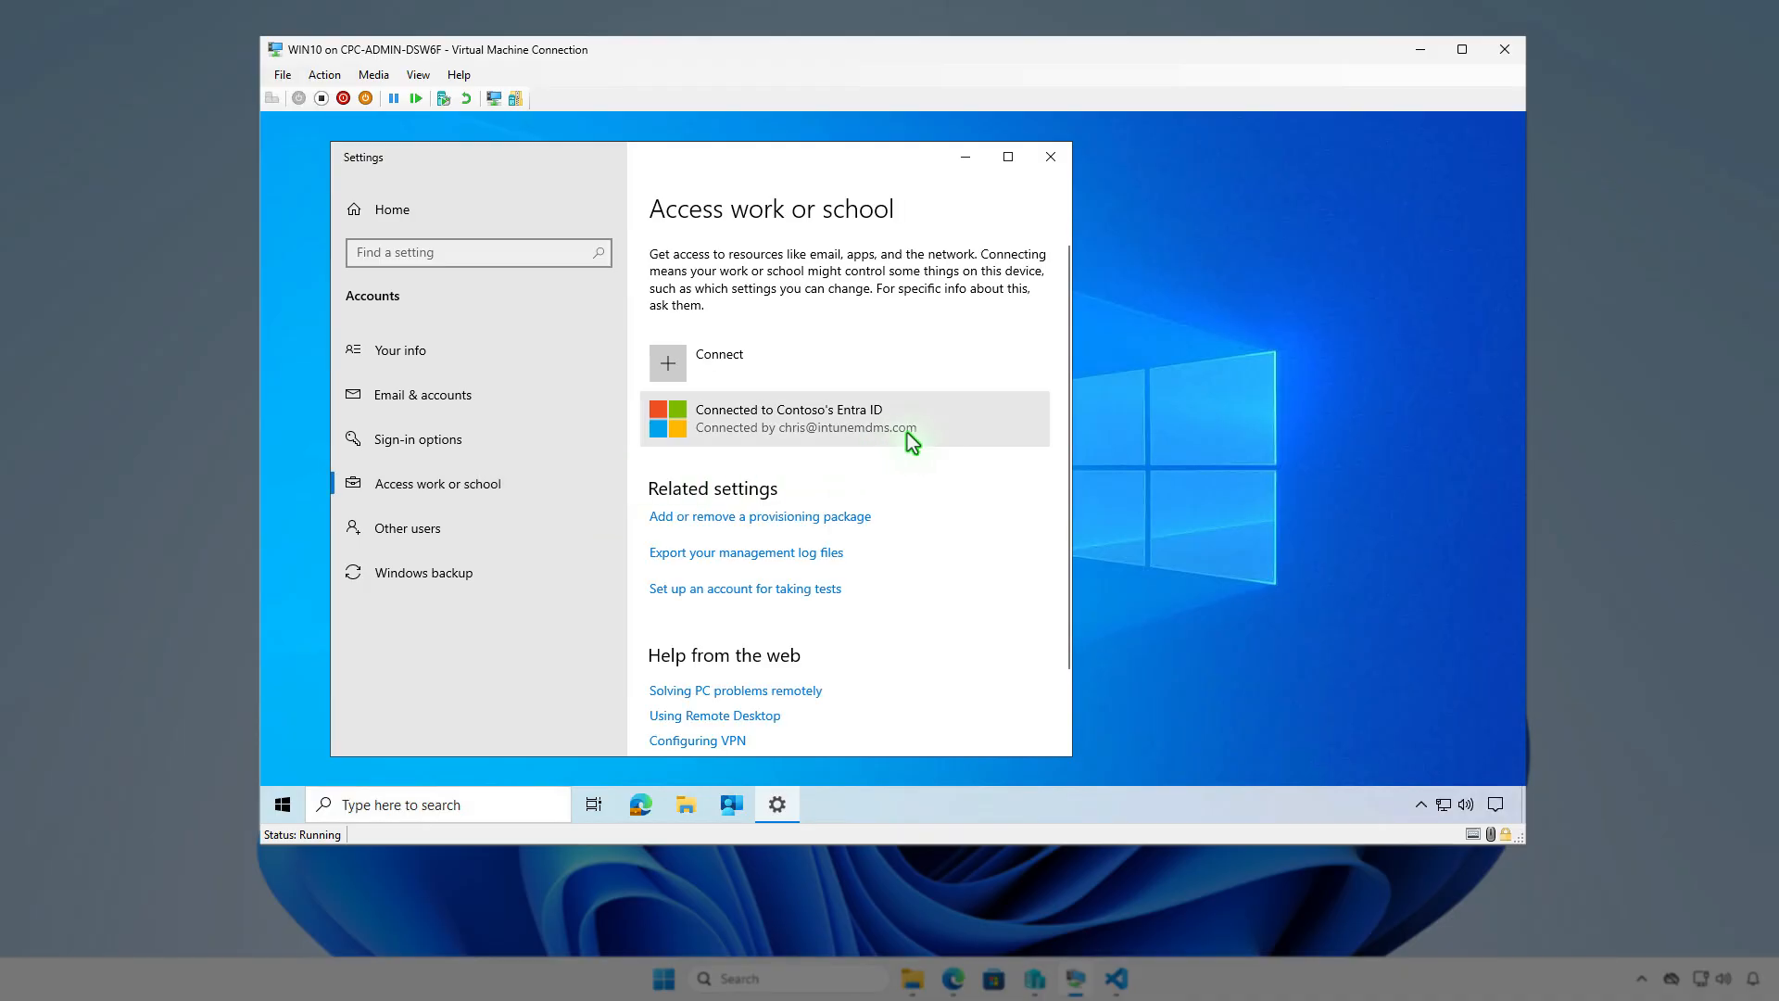
click(968, 417)
click(926, 501)
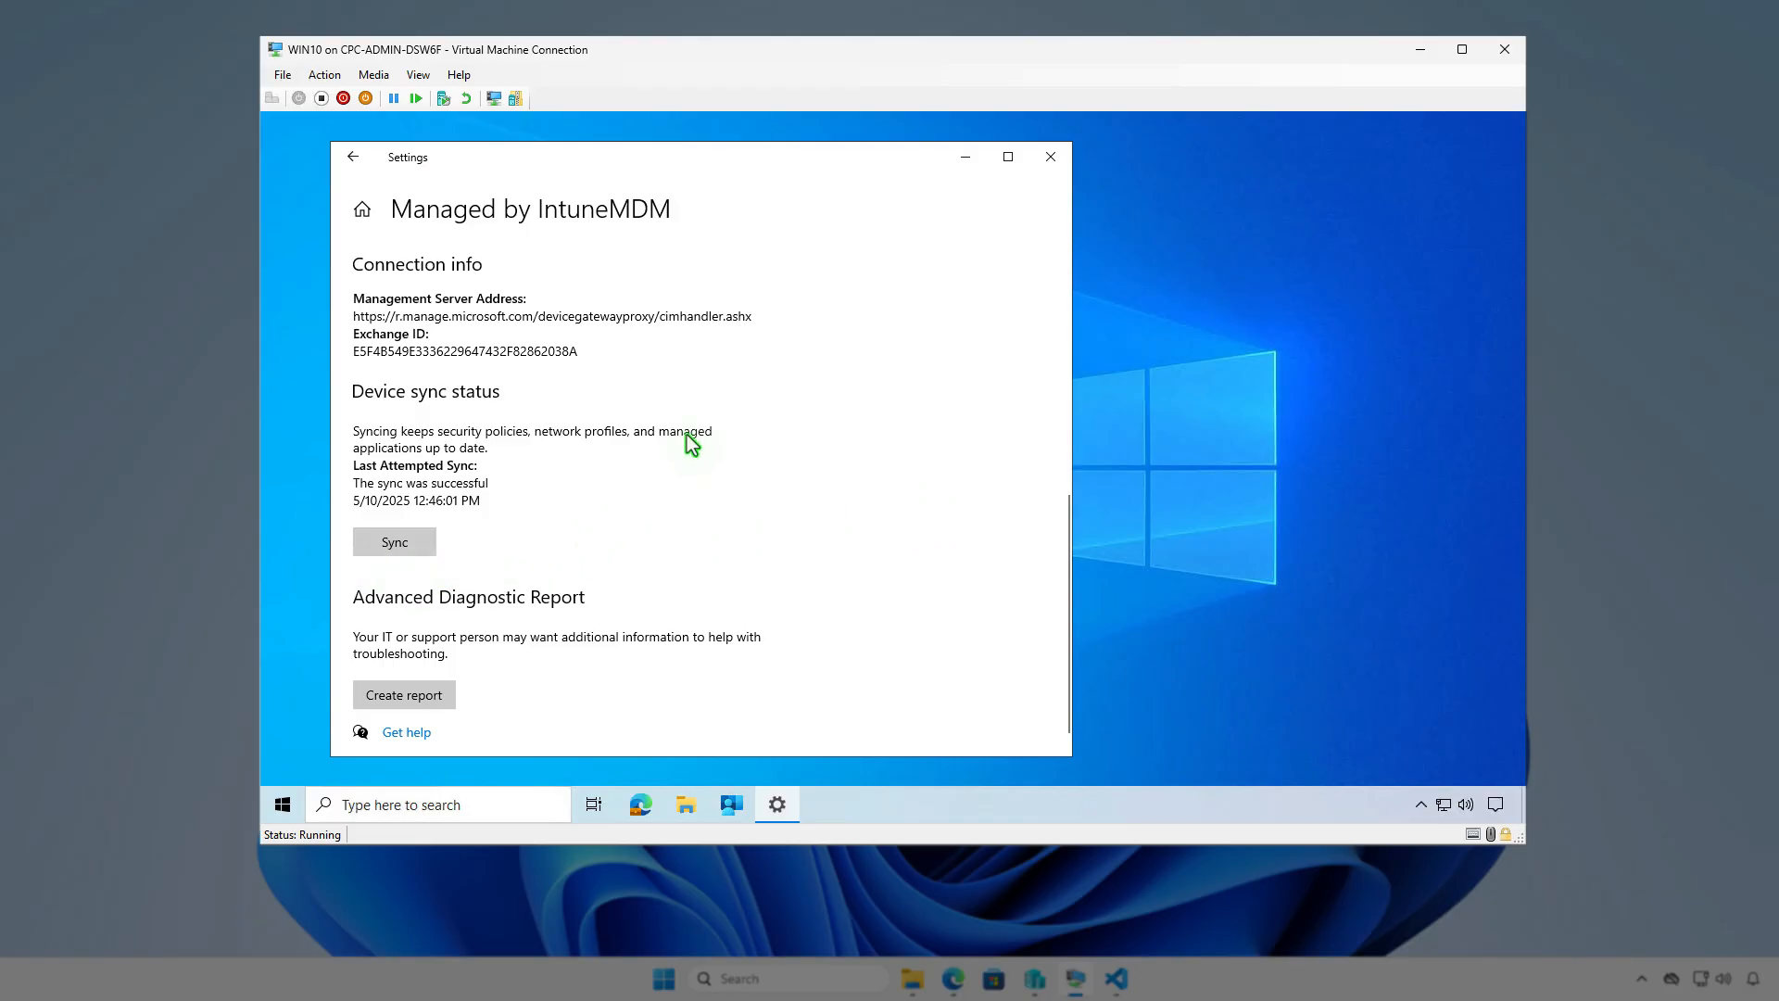
click(966, 159)
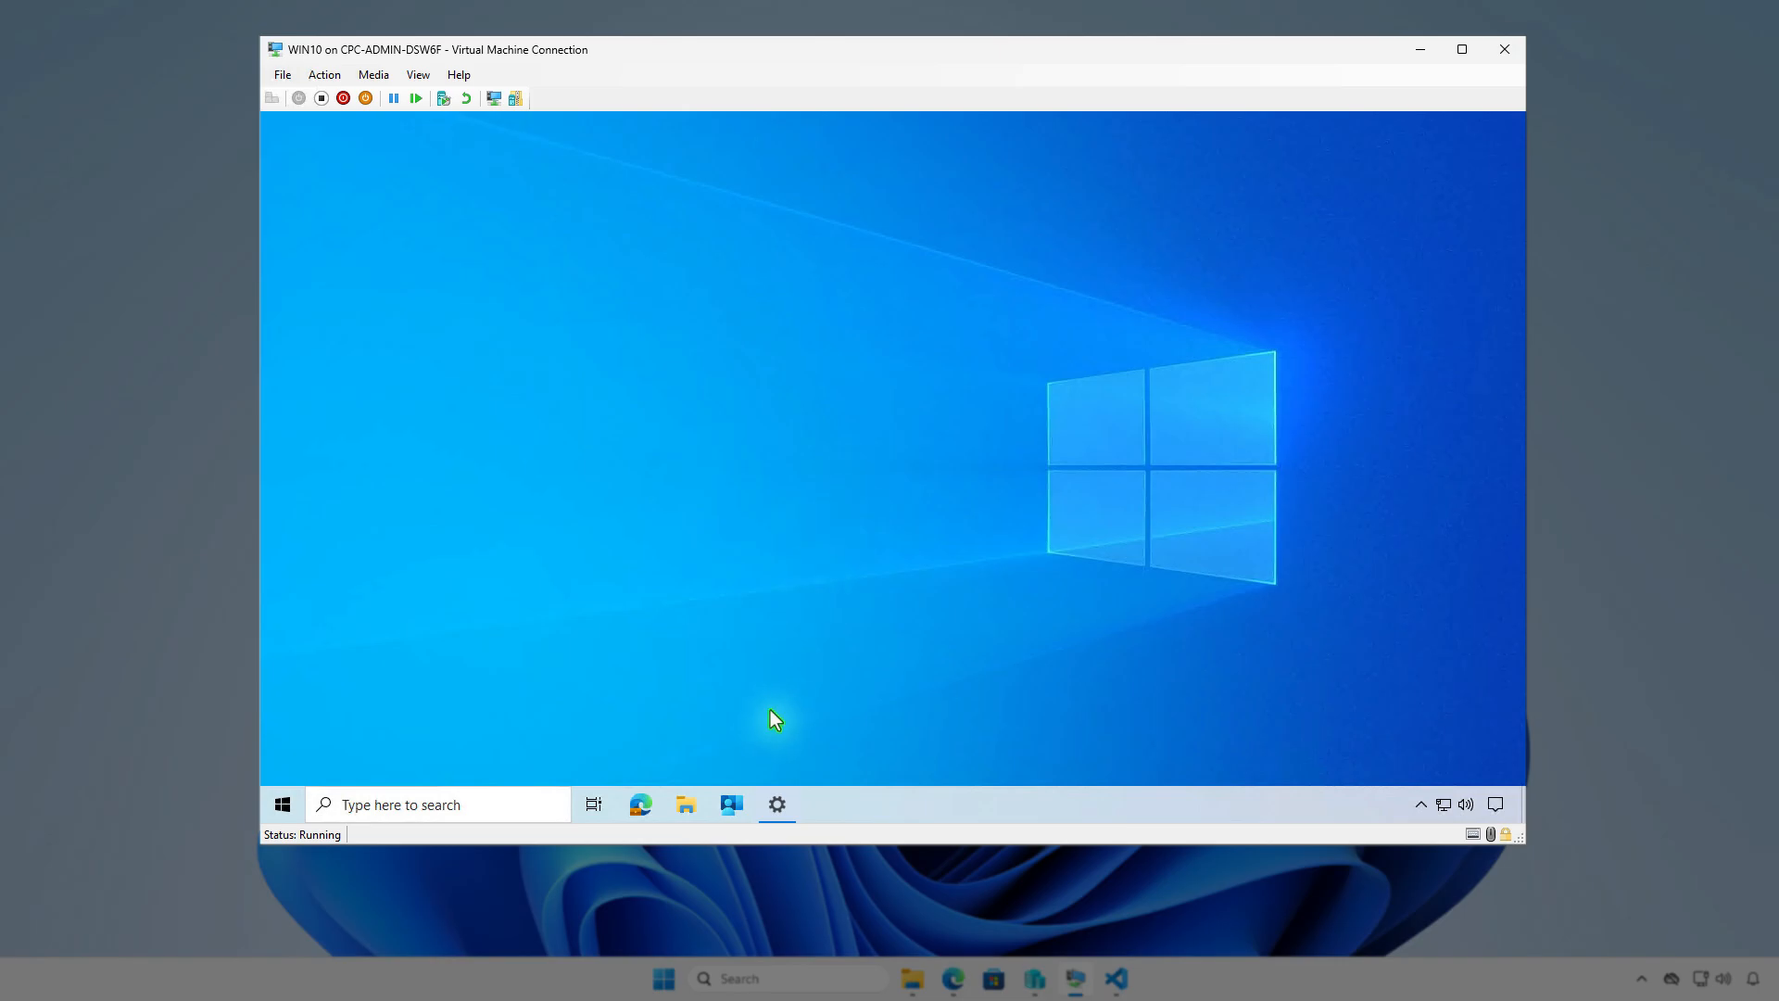
Step: Sync the device from the Company Portal settings and check the virtual machine's notifications for the Autodesk Vehicle Tracking installation
click(731, 807)
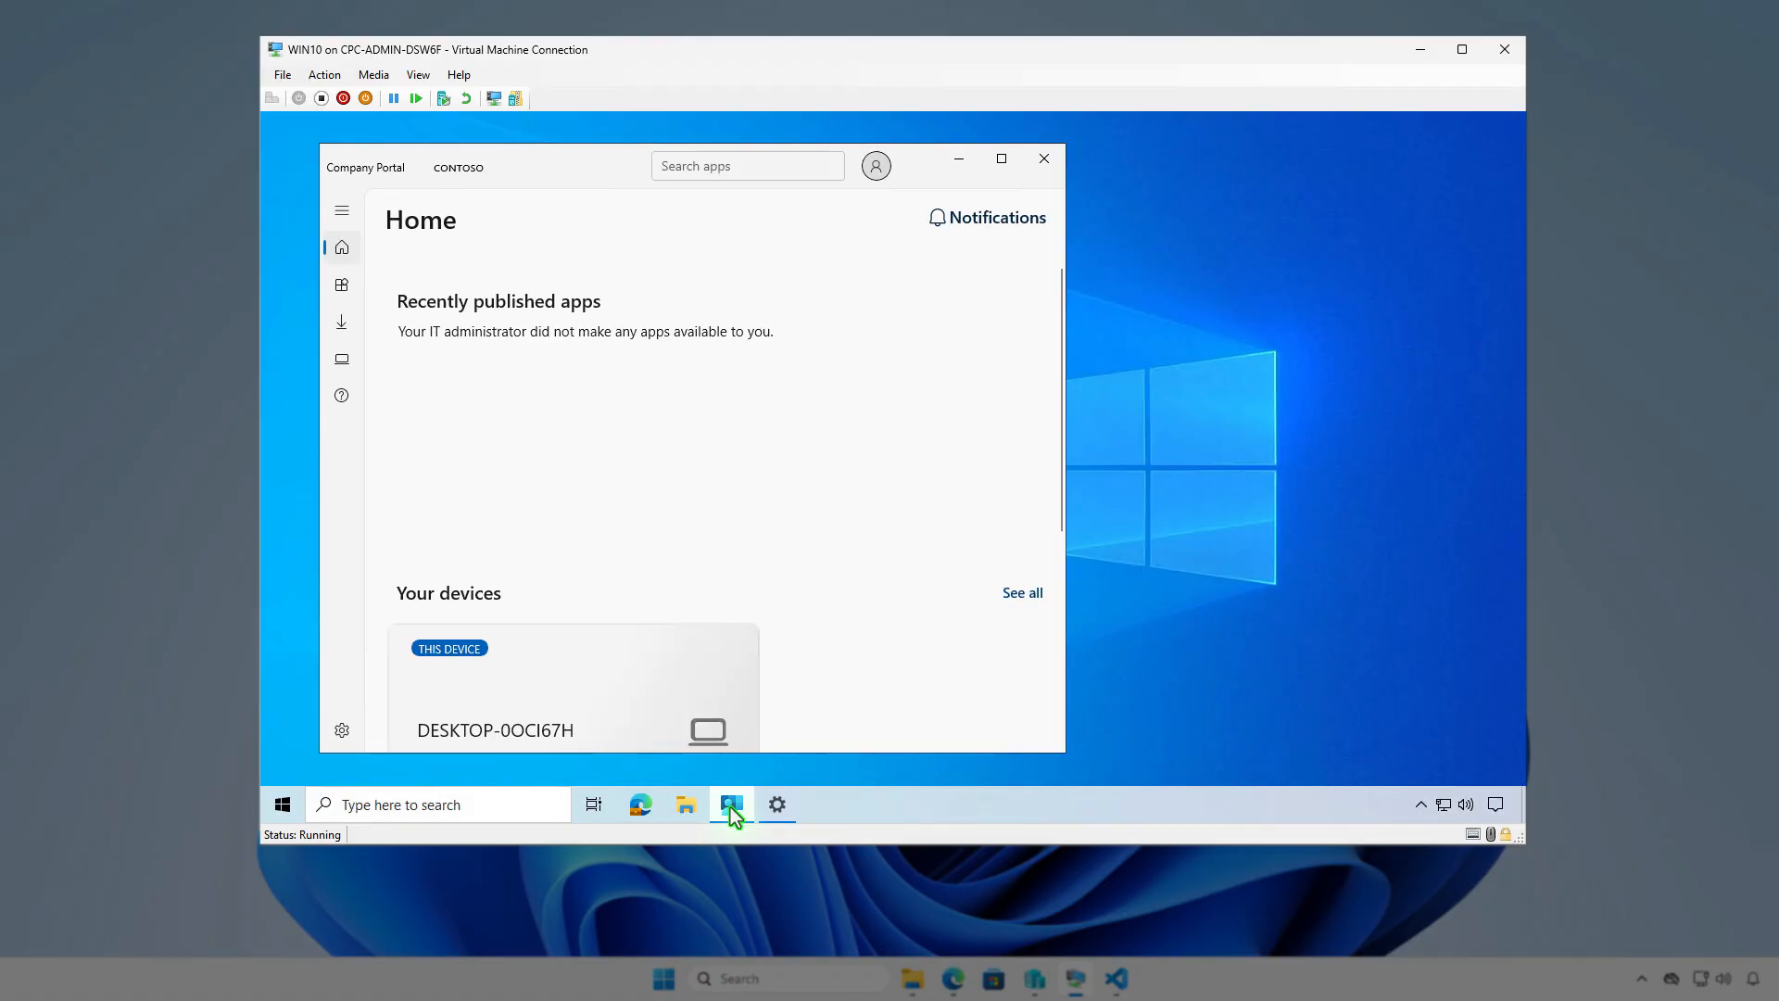
click(342, 731)
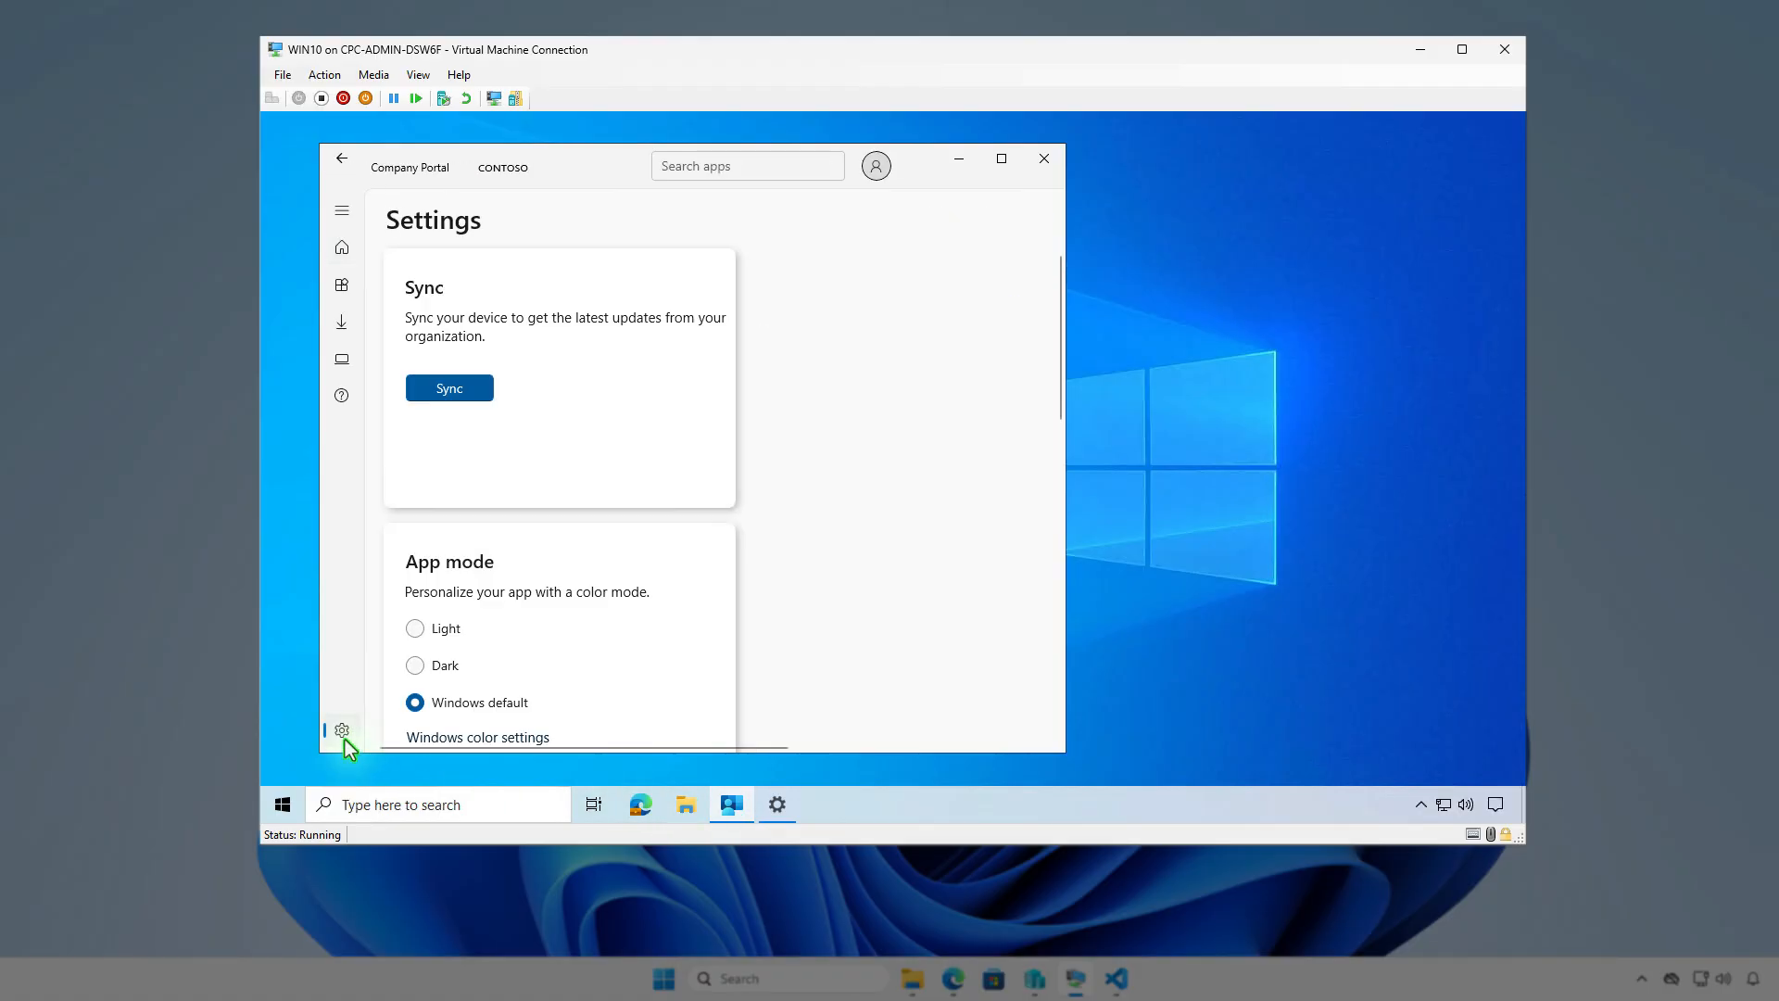
click(480, 394)
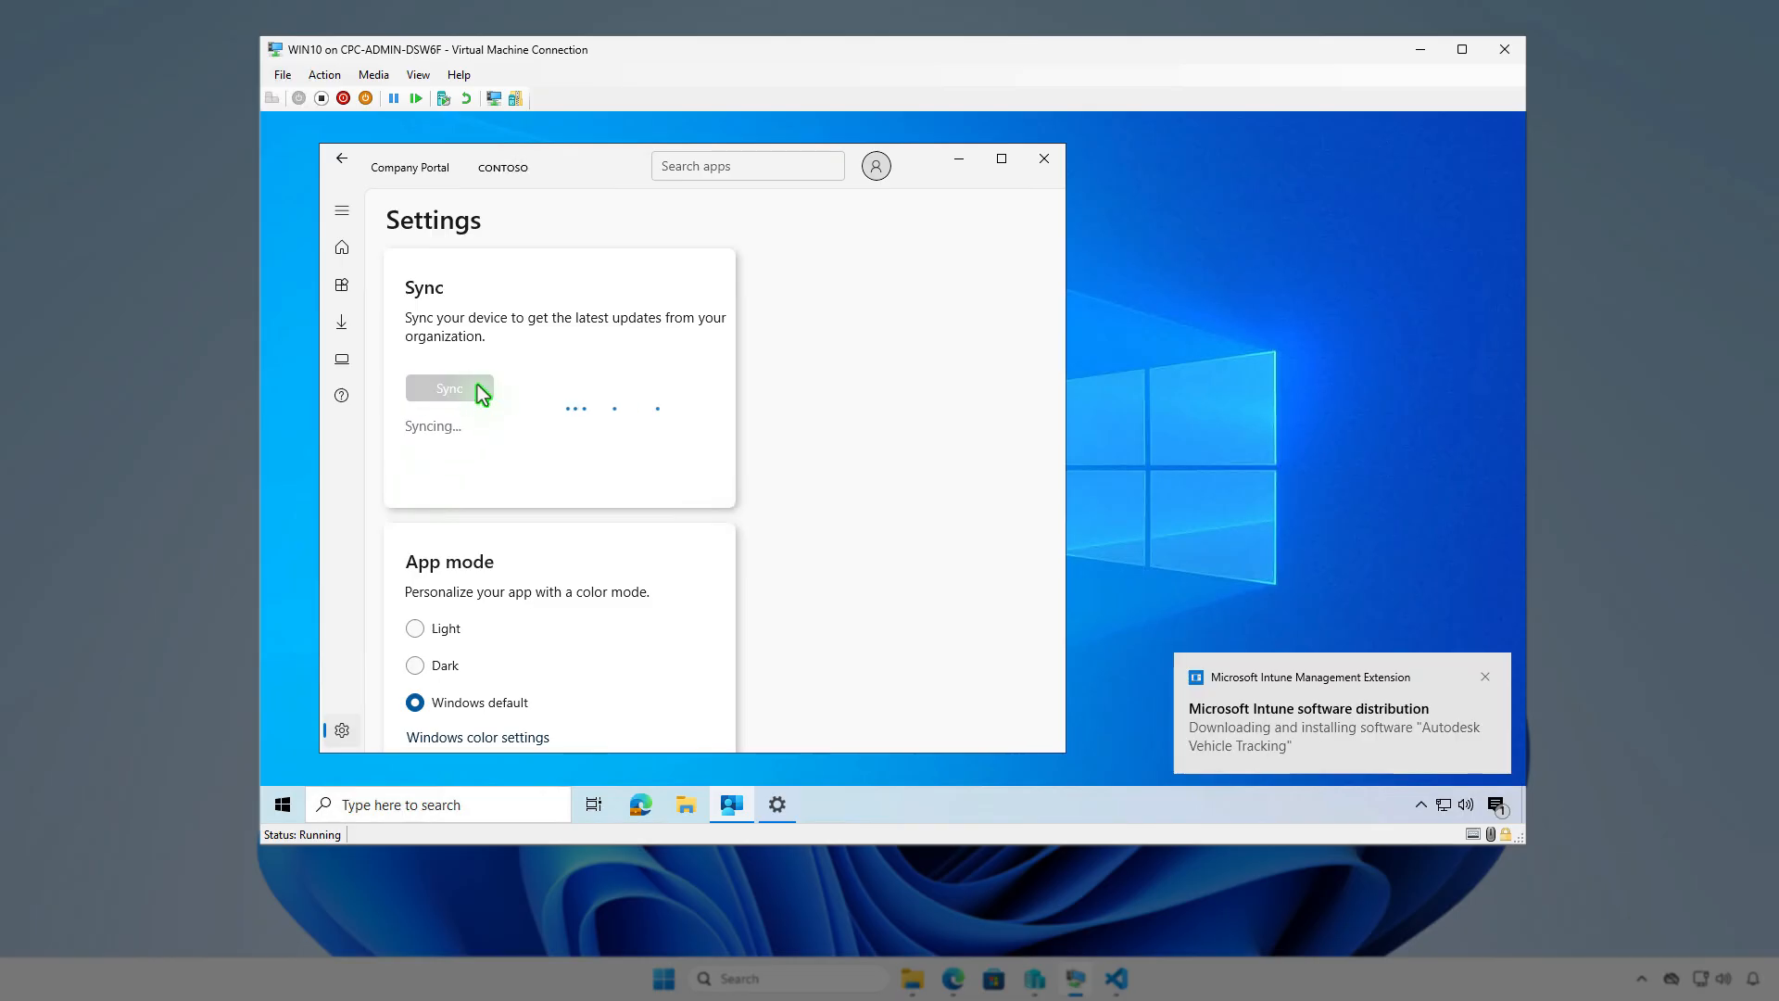
click(1497, 806)
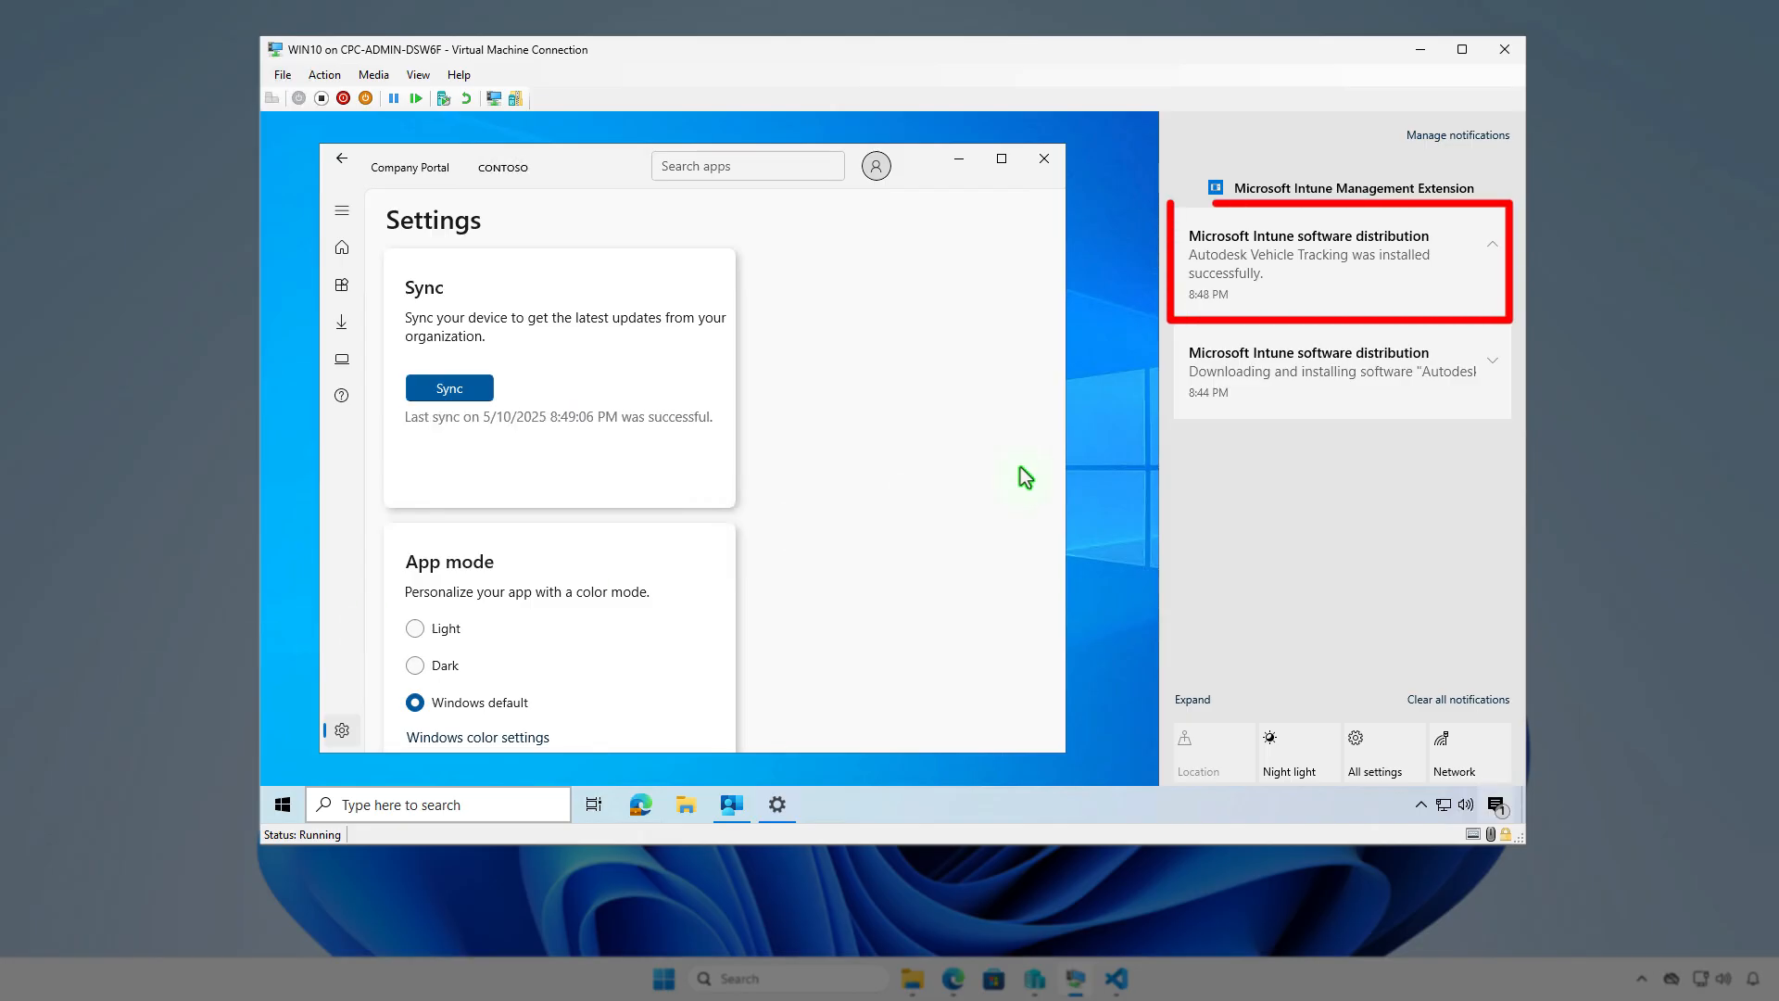
Step: Search the virtual machine's installed apps for "vehi" to verify Autodesk Vehicle Tracking, and close the settings
click(961, 165)
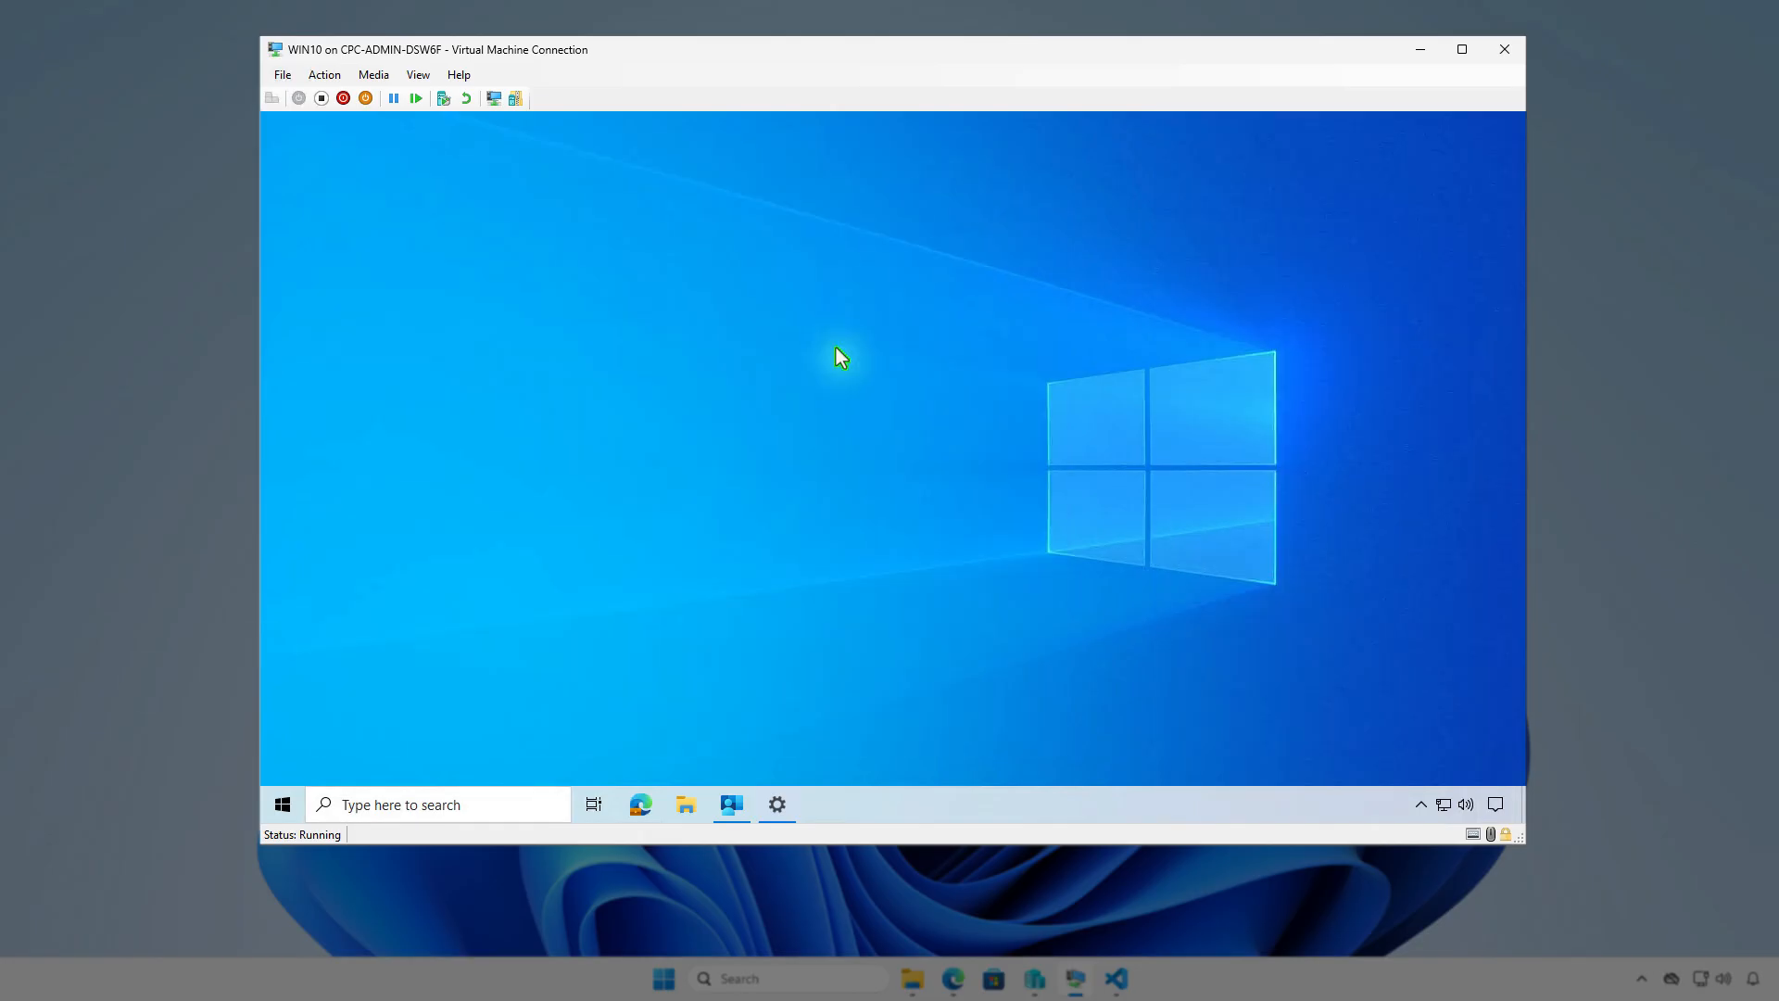
right_click(283, 804)
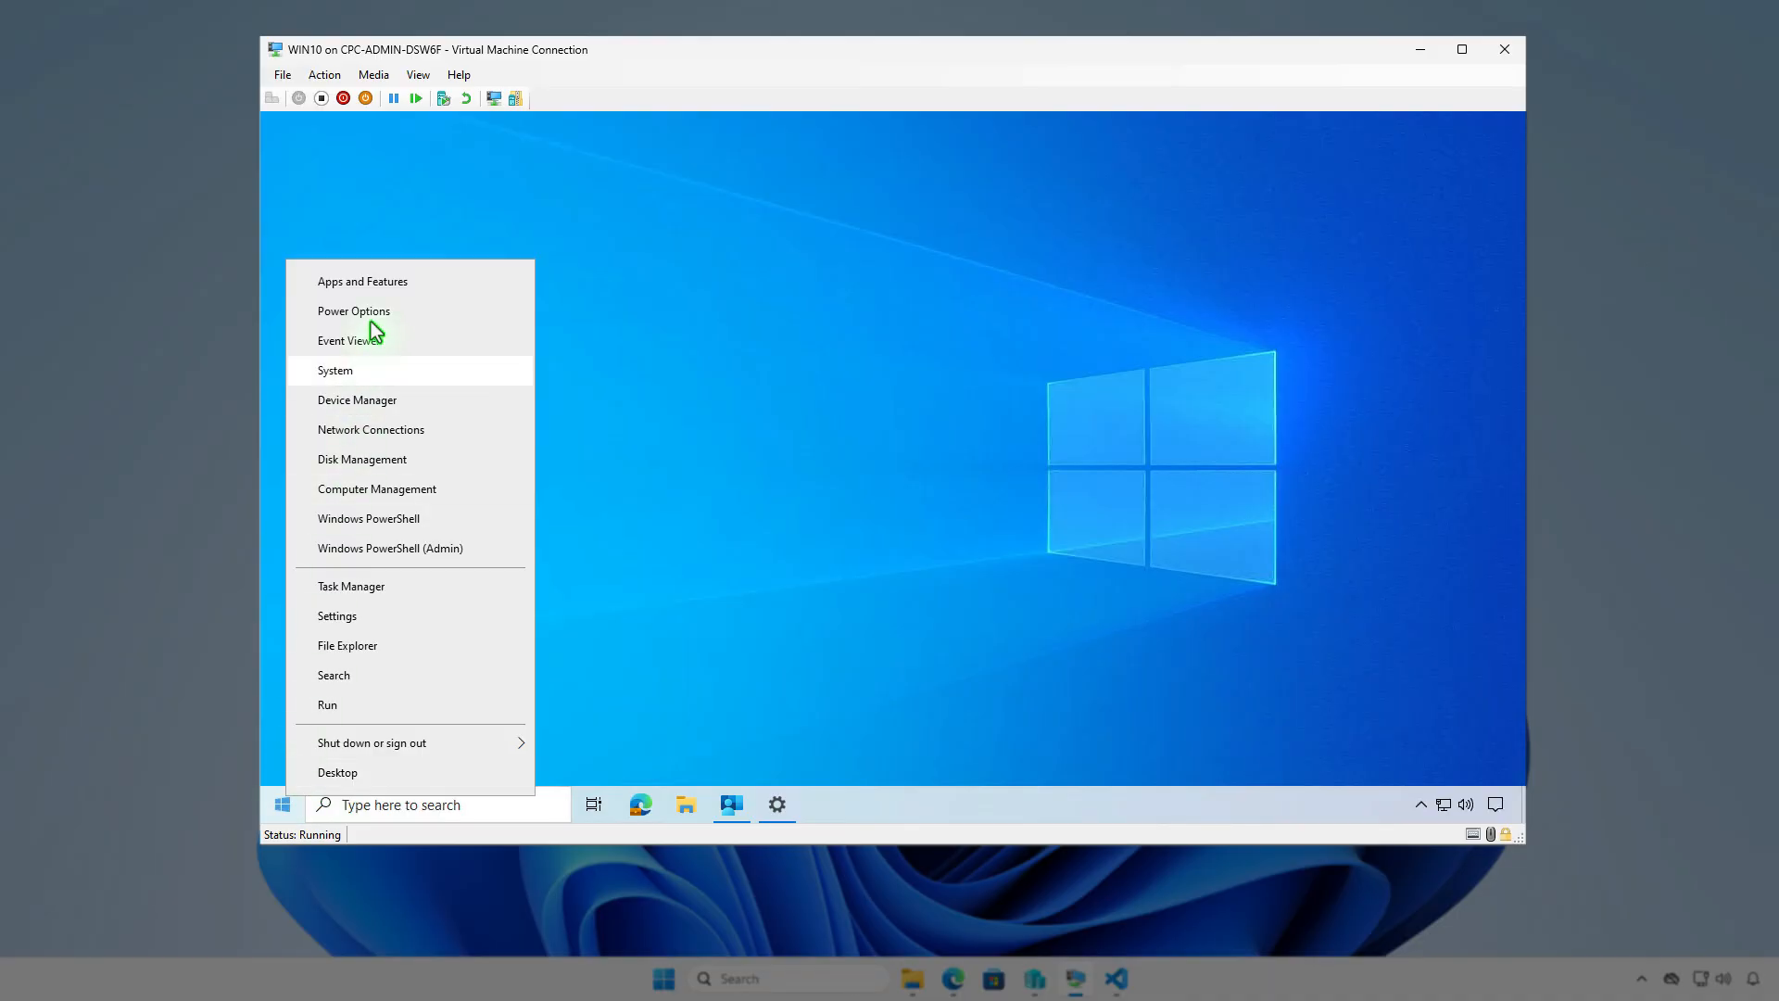
click(386, 294)
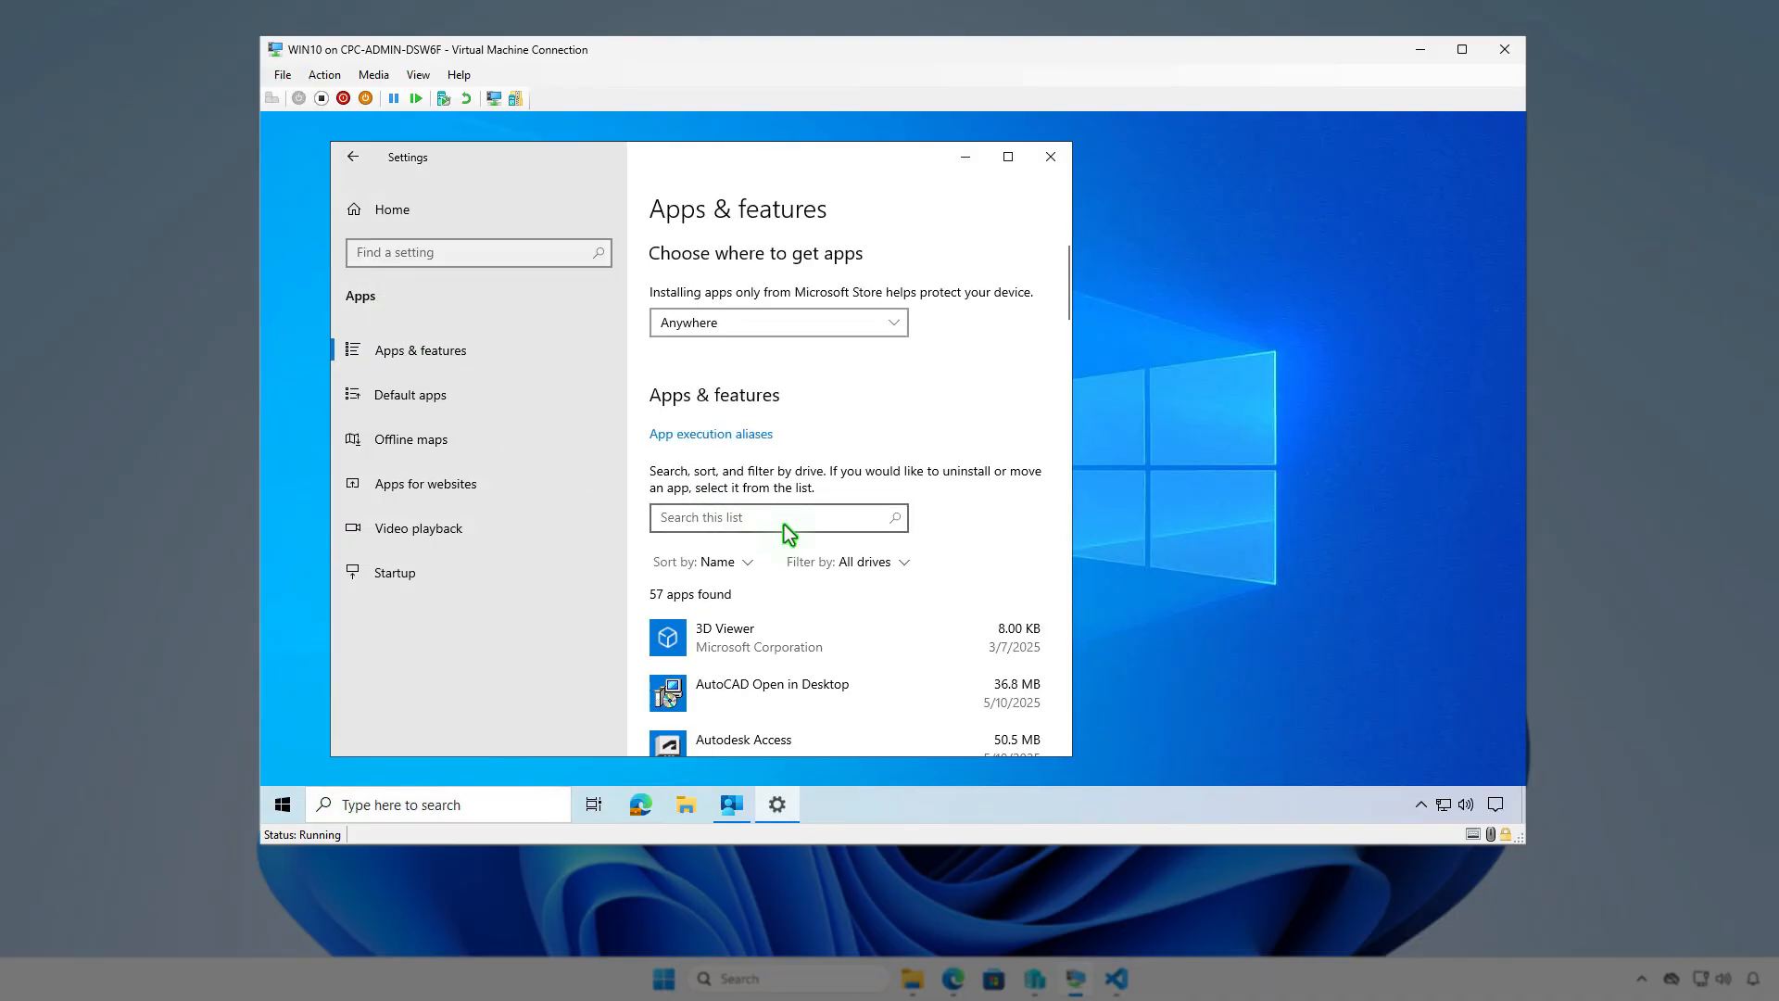
click(789, 533)
text(vehi)
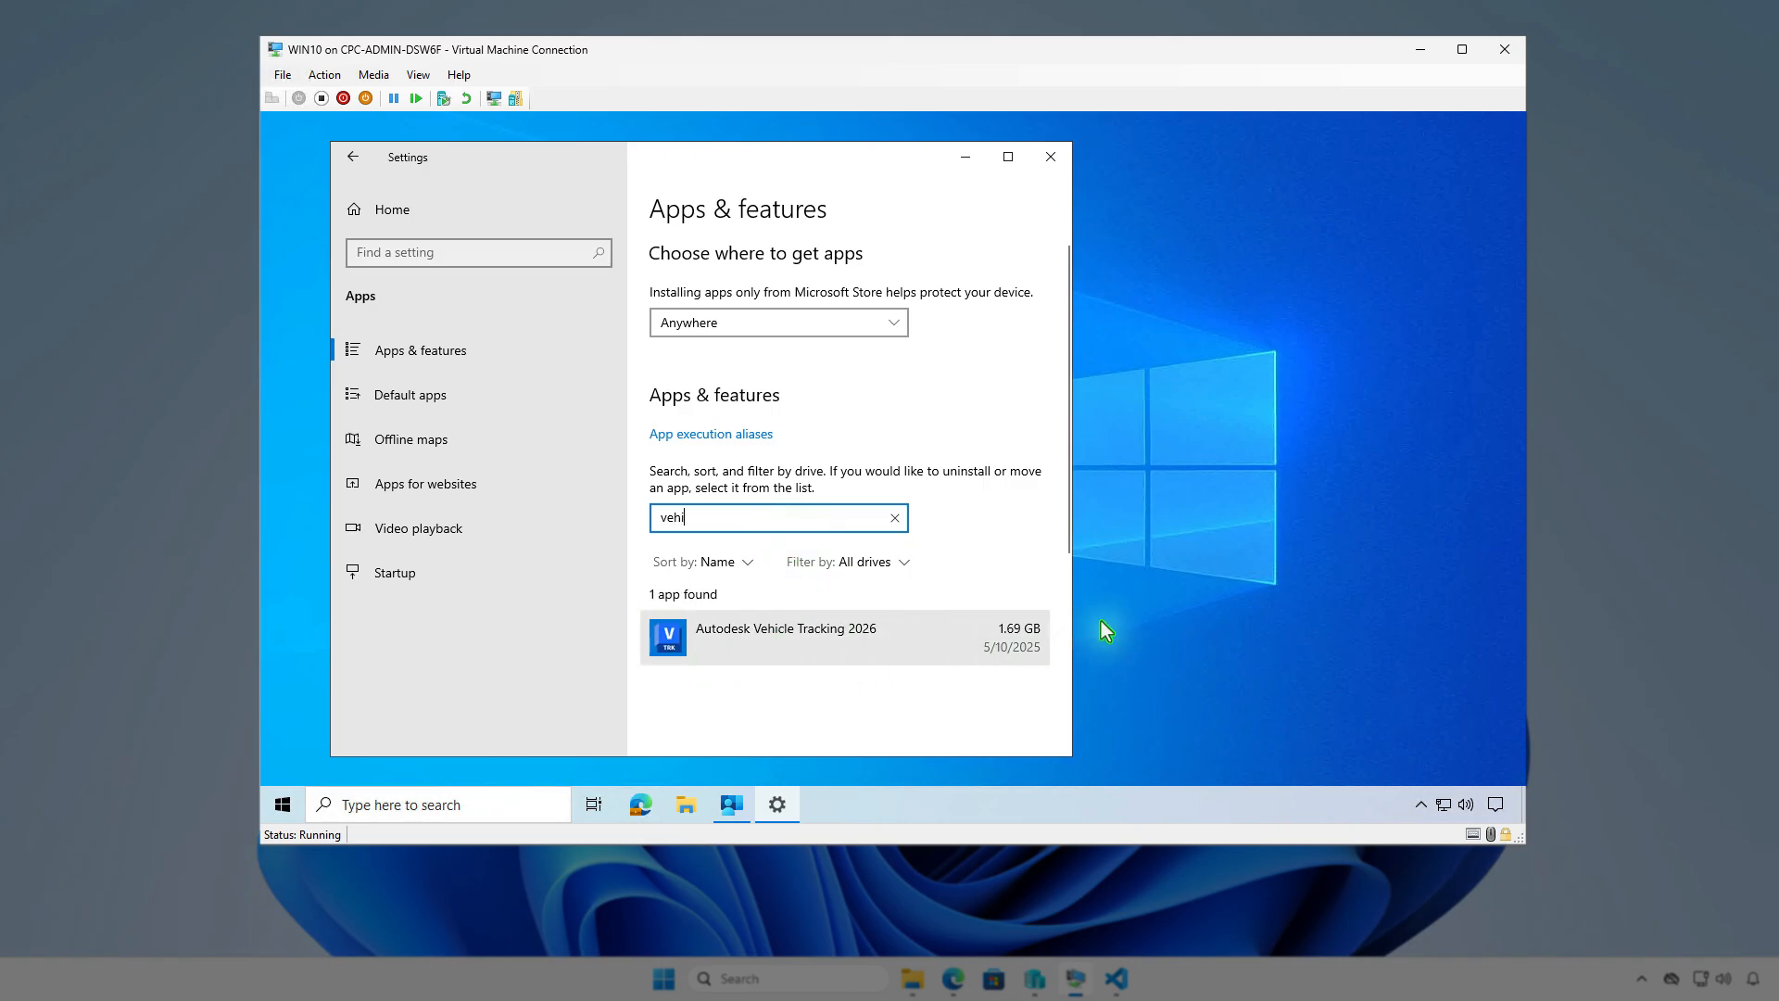
click(1050, 156)
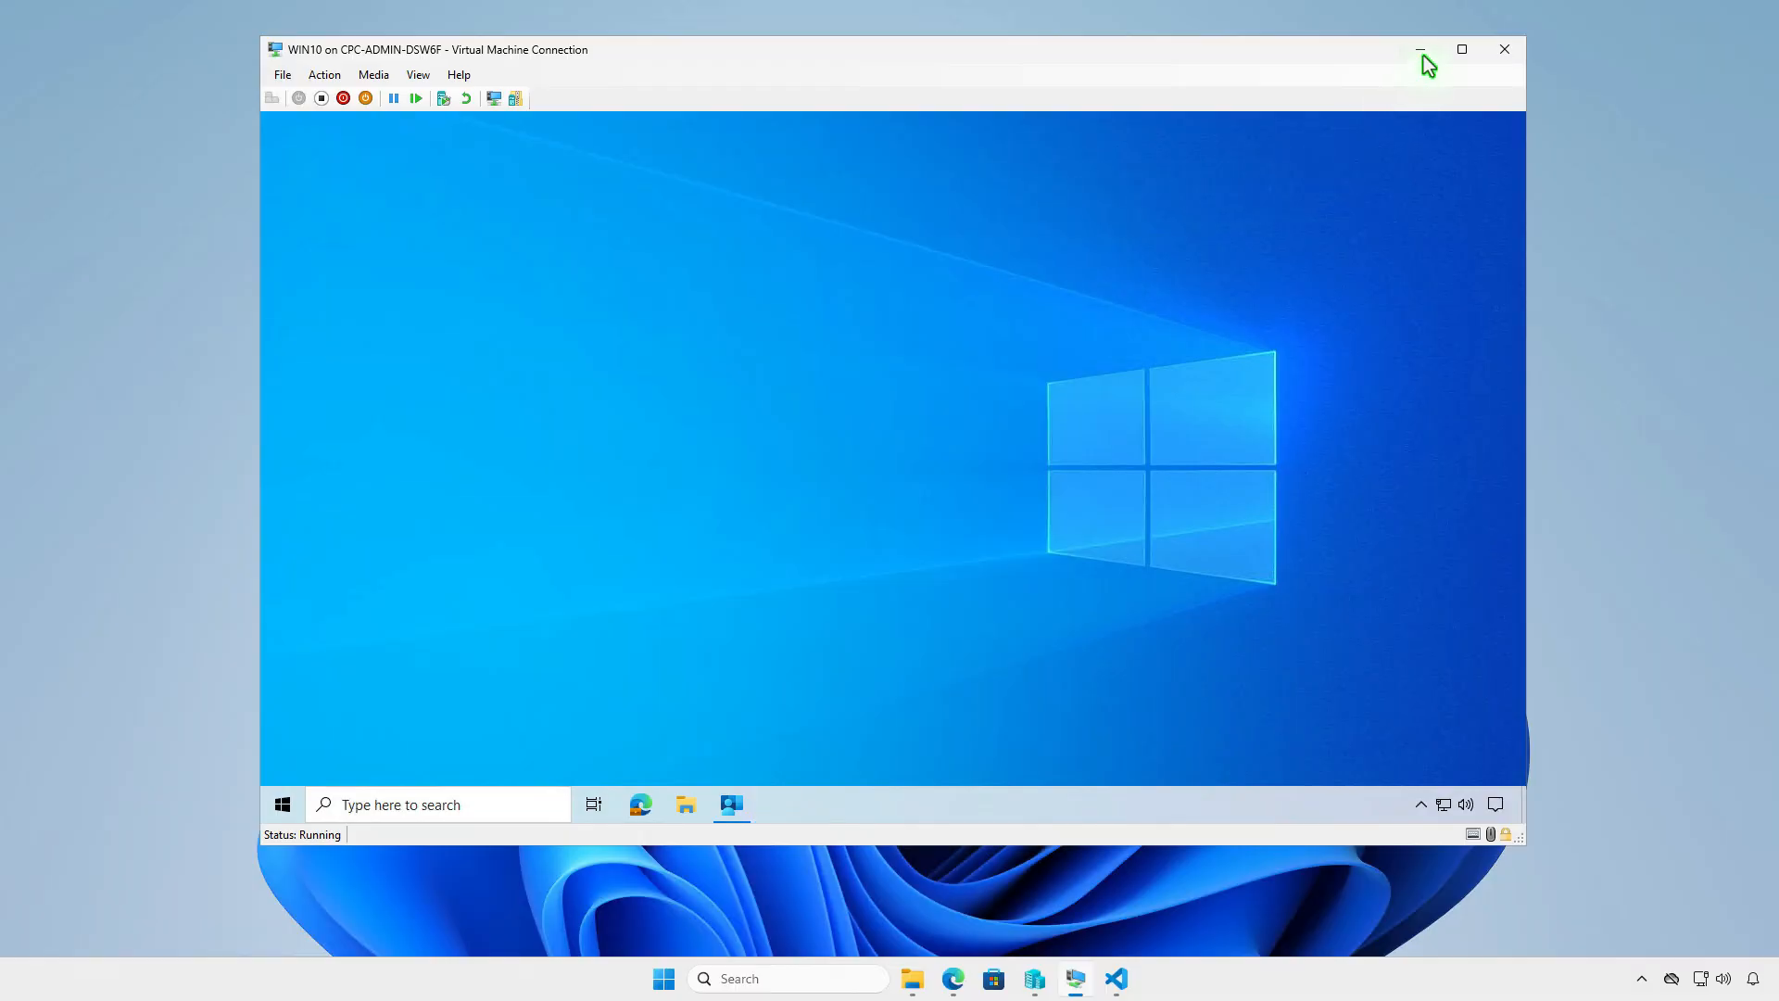
Step: Switch to the Intune admin center in Edge, refresh the Autodesk Vehicle Tracking overview, and check the device installation status
click(1420, 49)
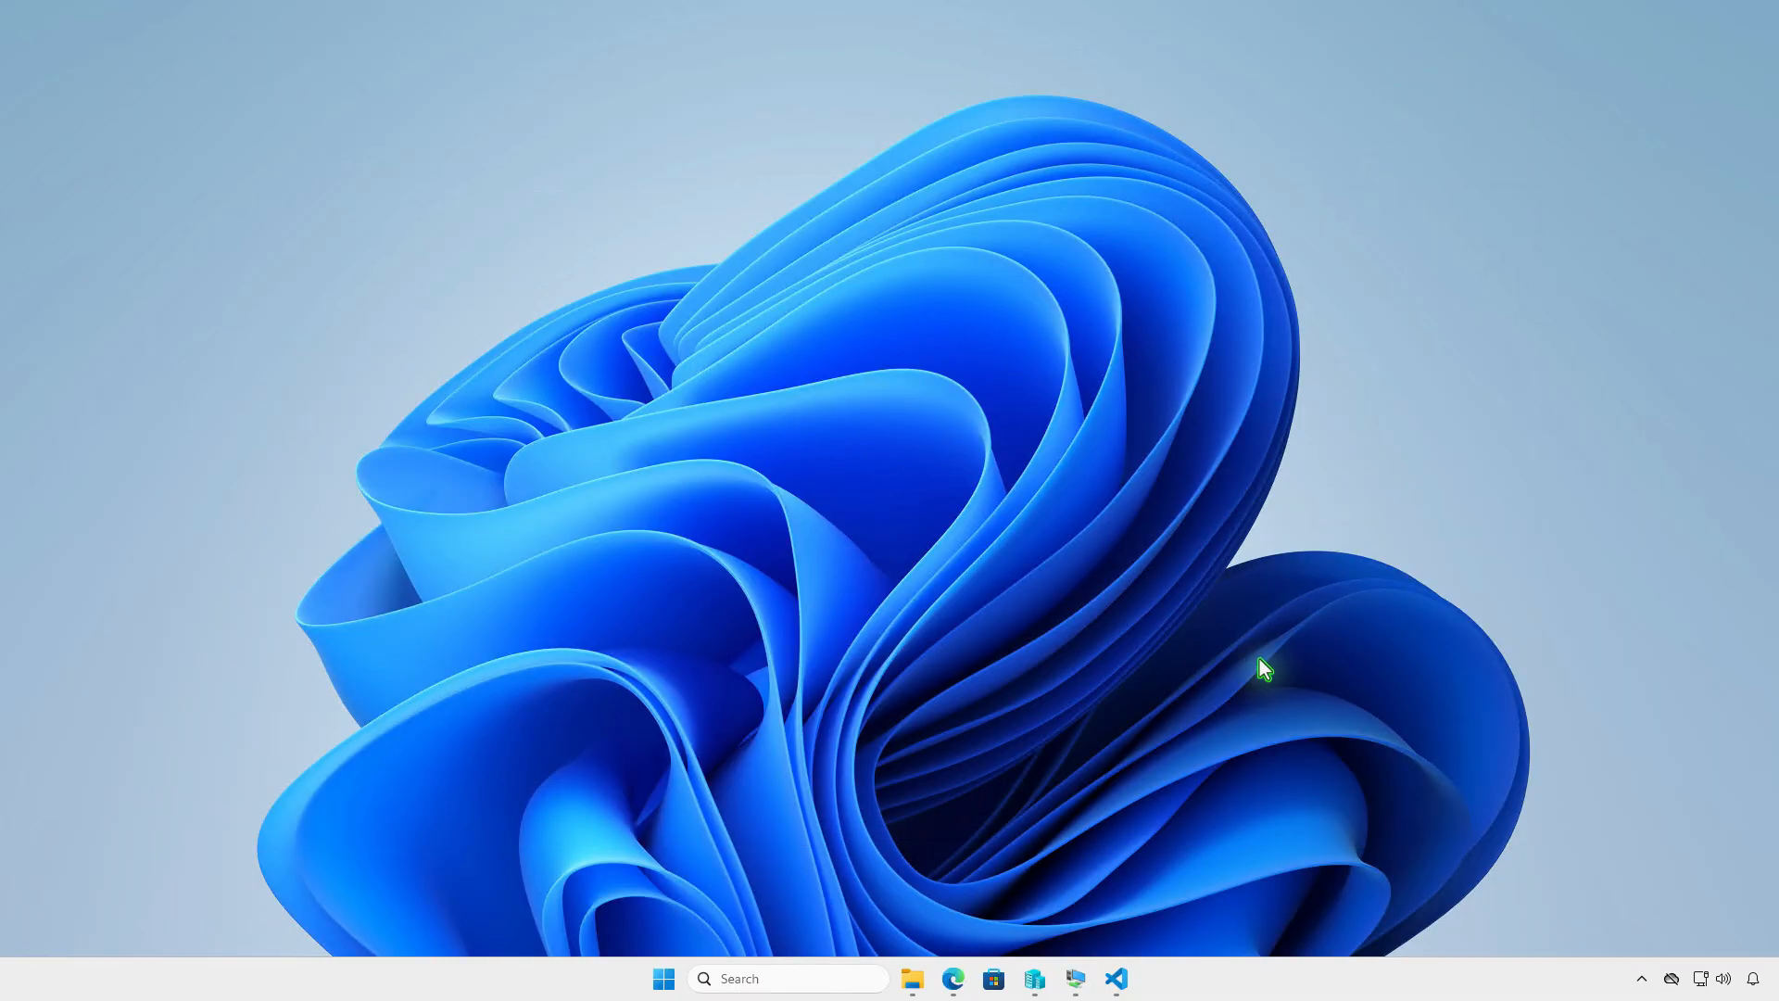
click(955, 981)
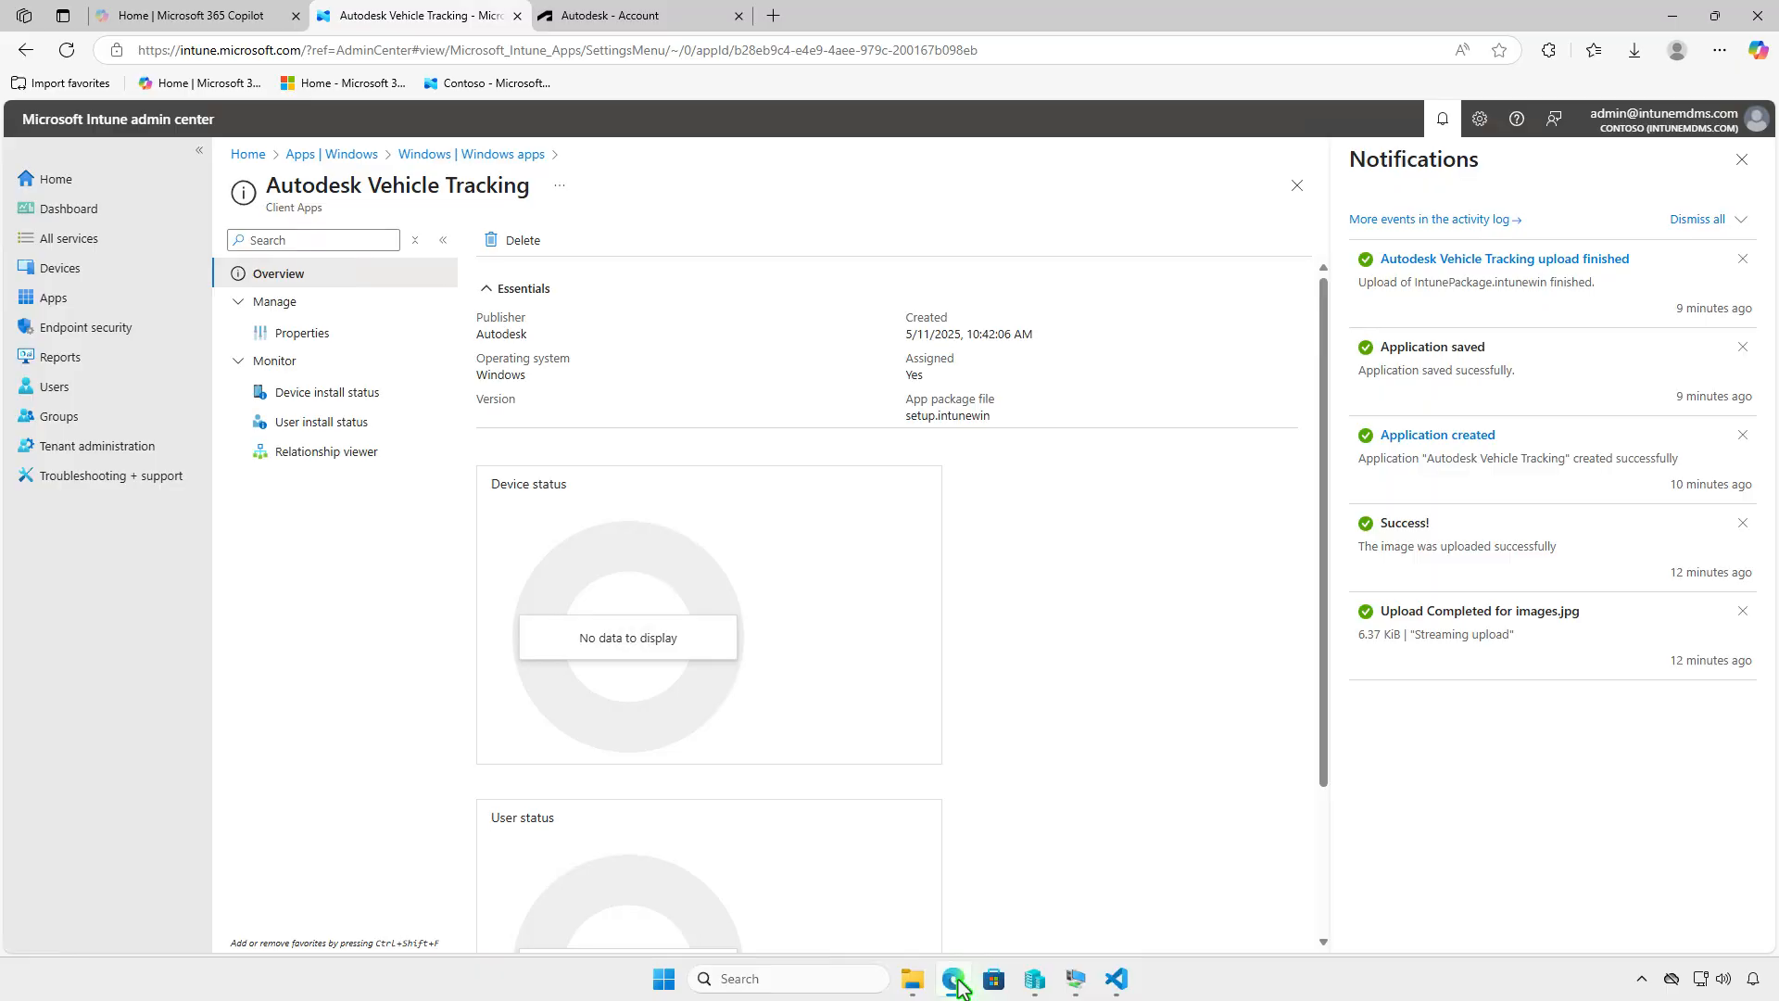
click(66, 50)
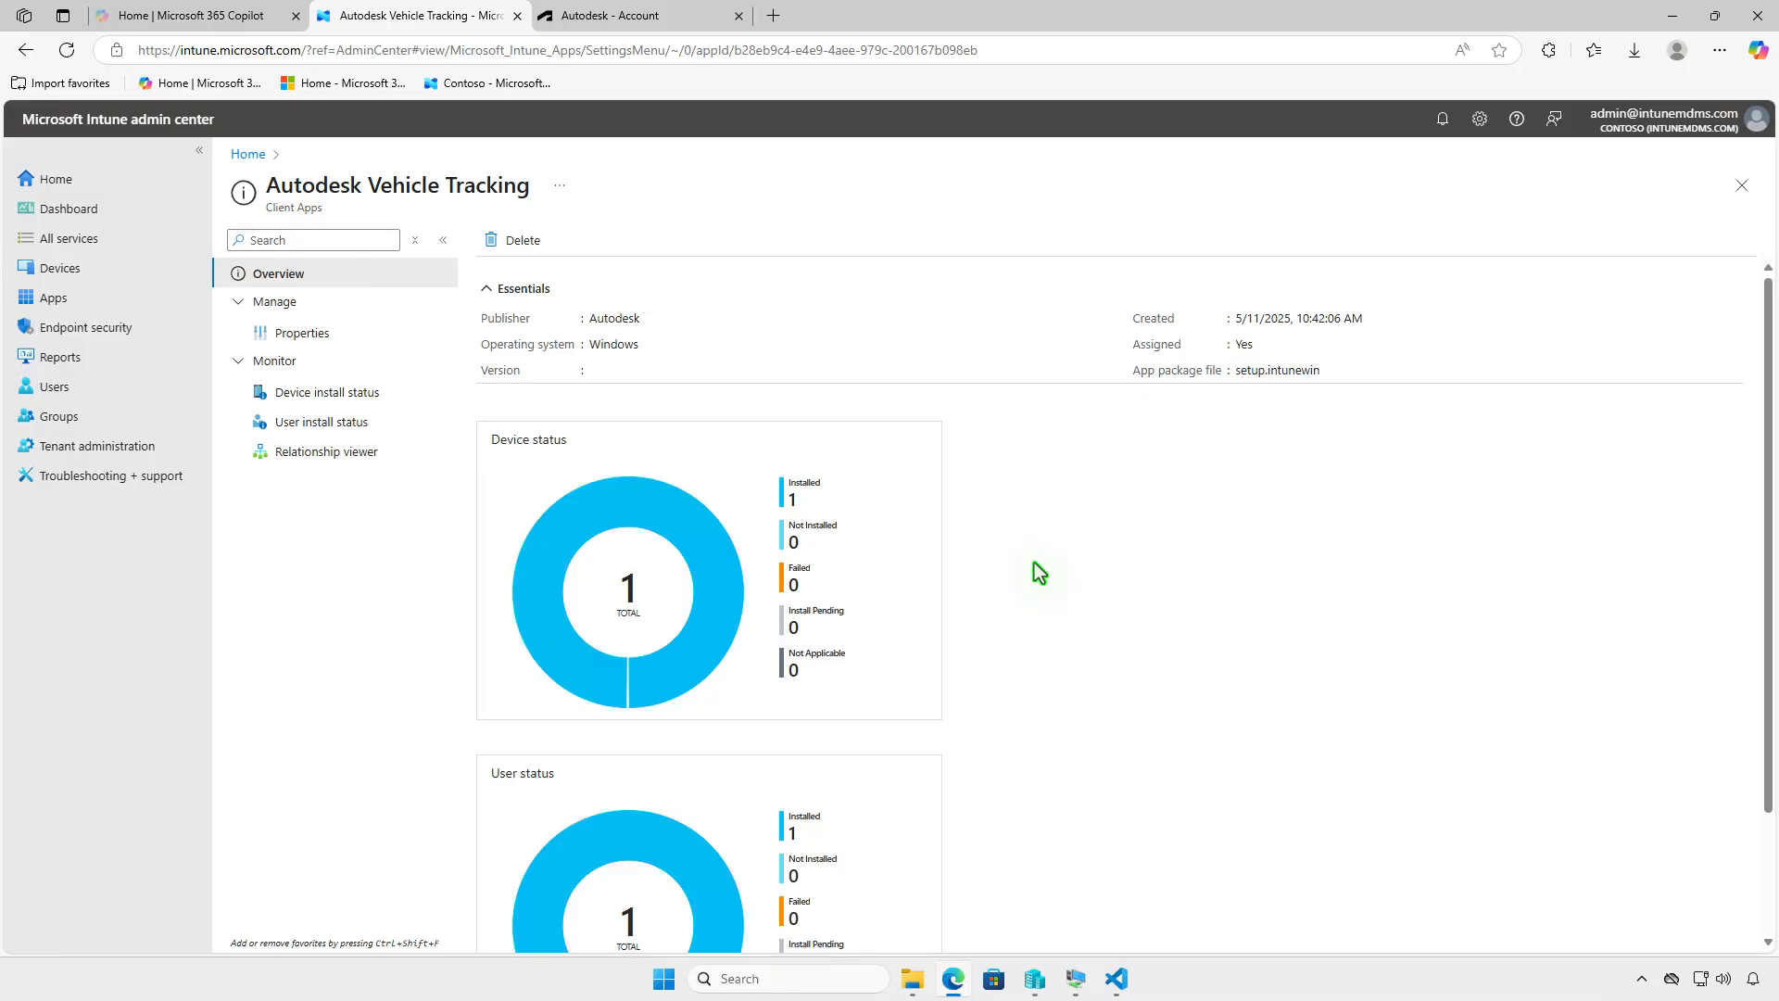
click(400, 400)
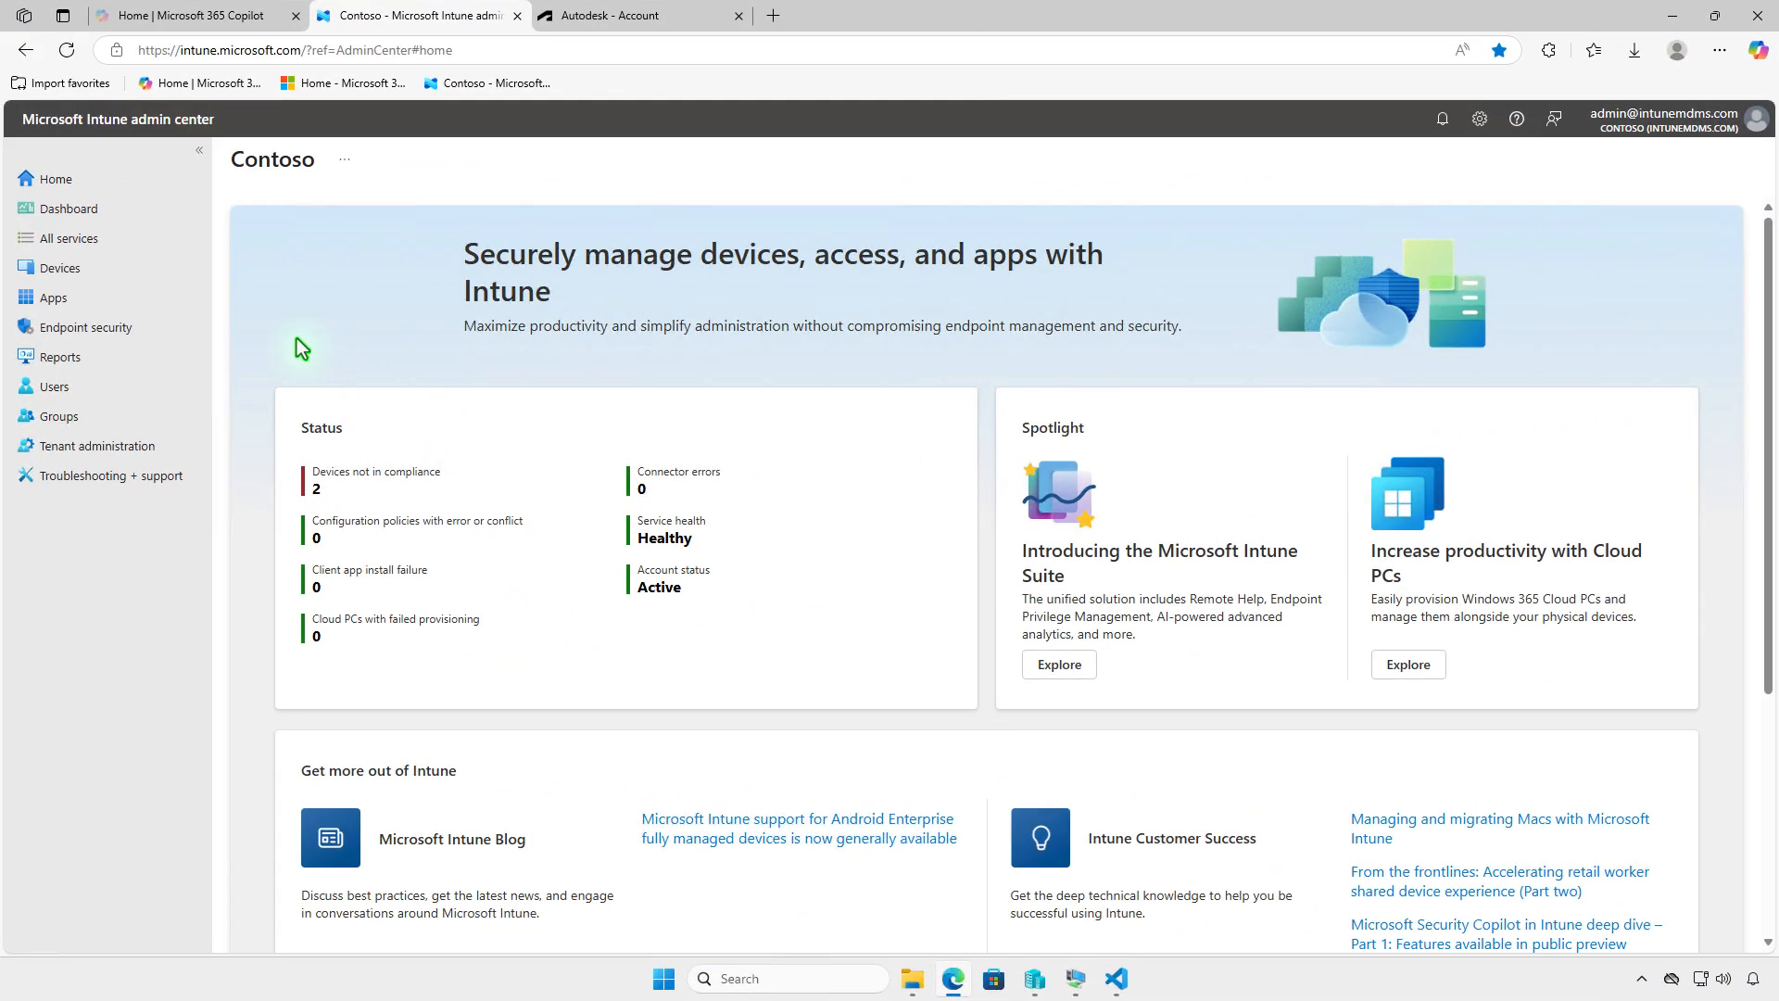
Step: Delete the Test_Devices group from the Required assignments of the Autodesk Vehicle Tracking Windows app
click(142, 296)
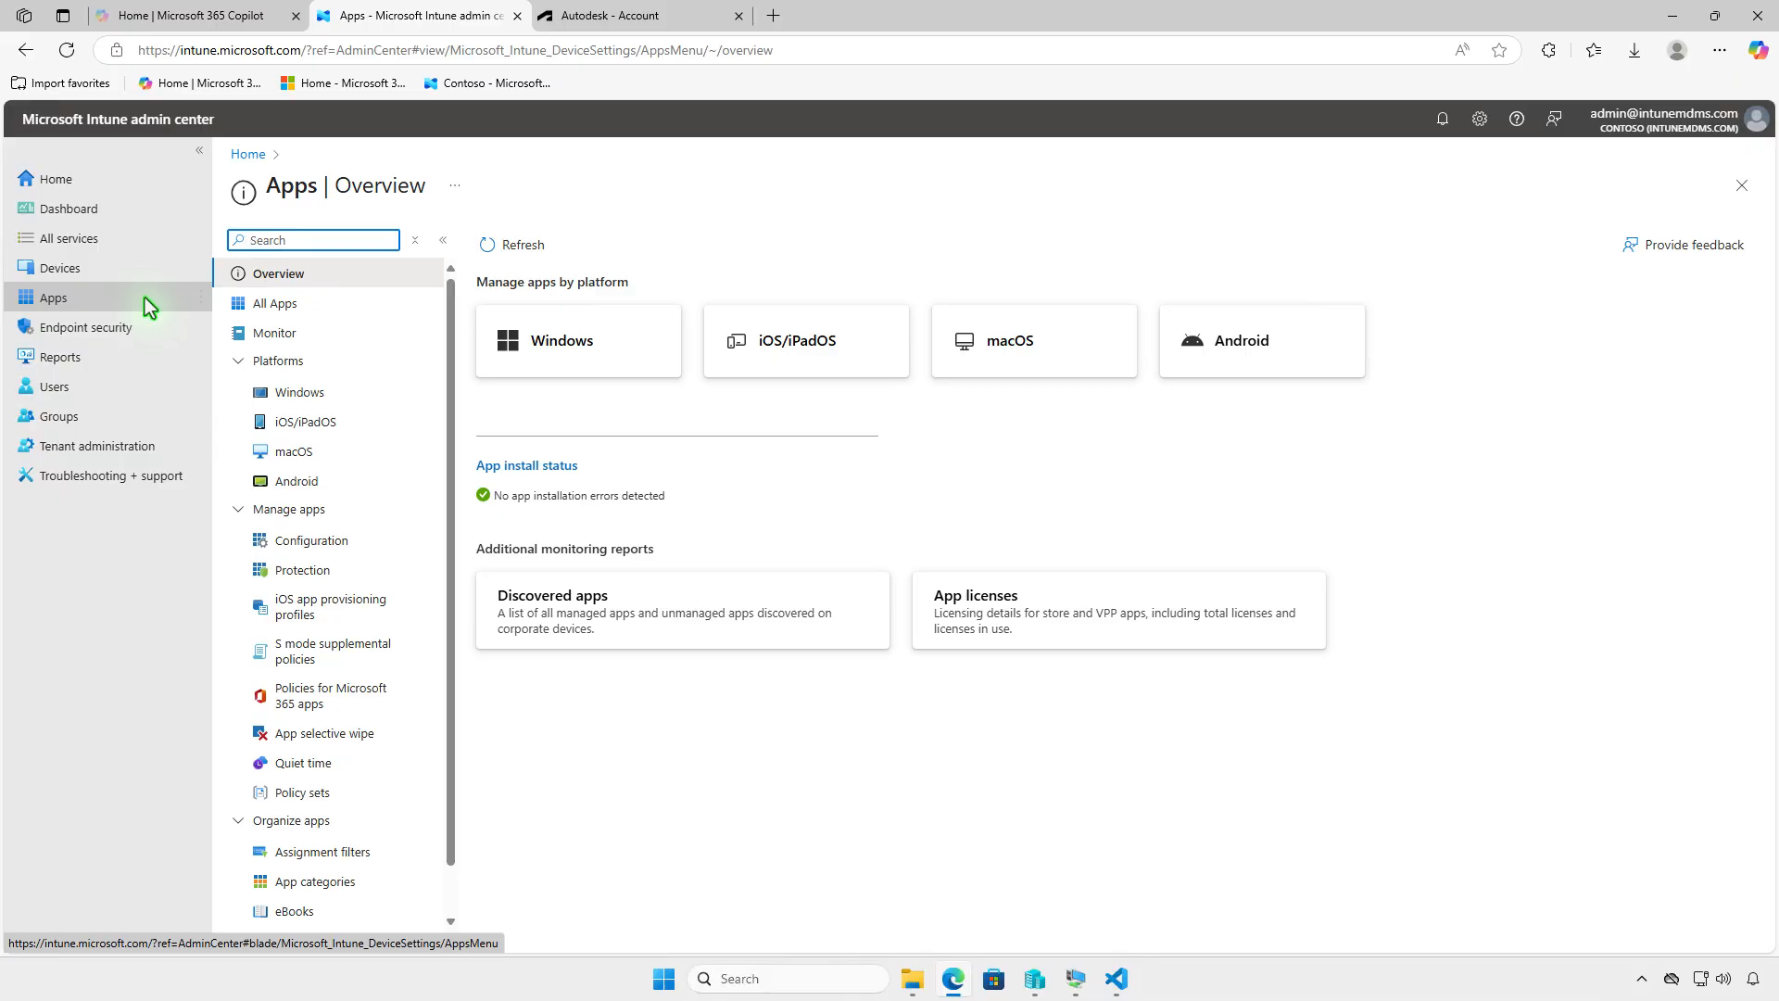
click(374, 394)
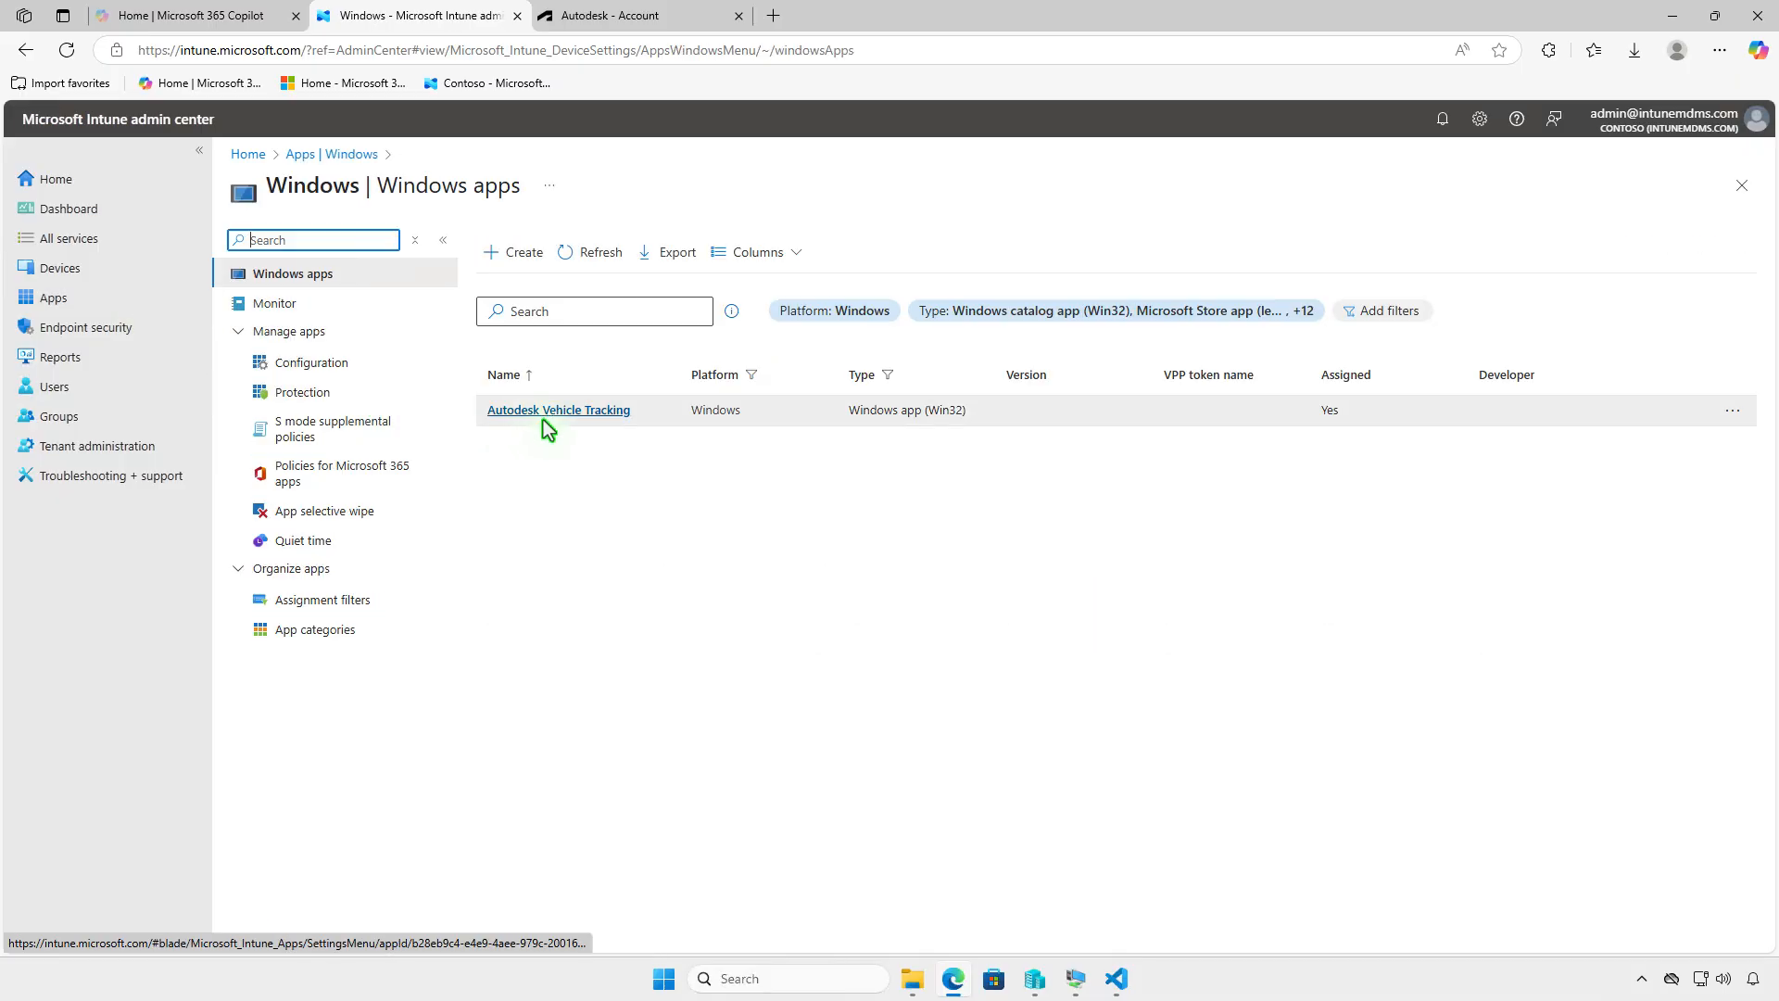
click(625, 413)
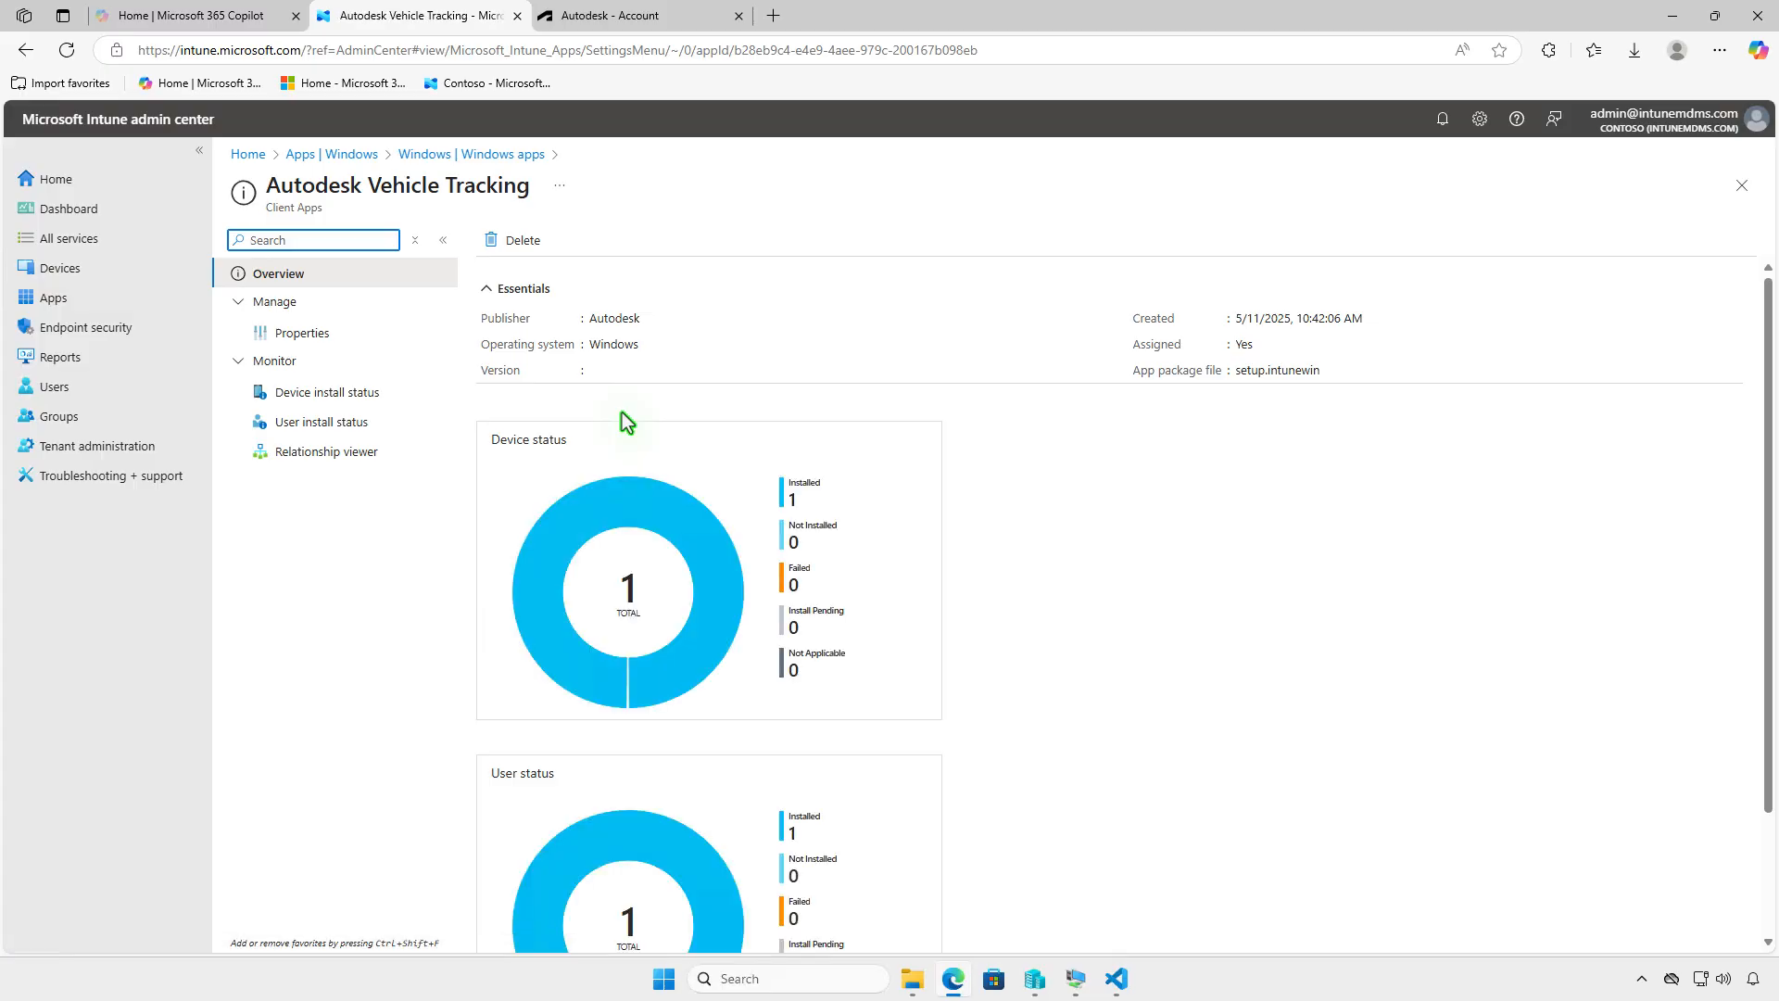
click(361, 335)
scroll(669, 552, down, 10)
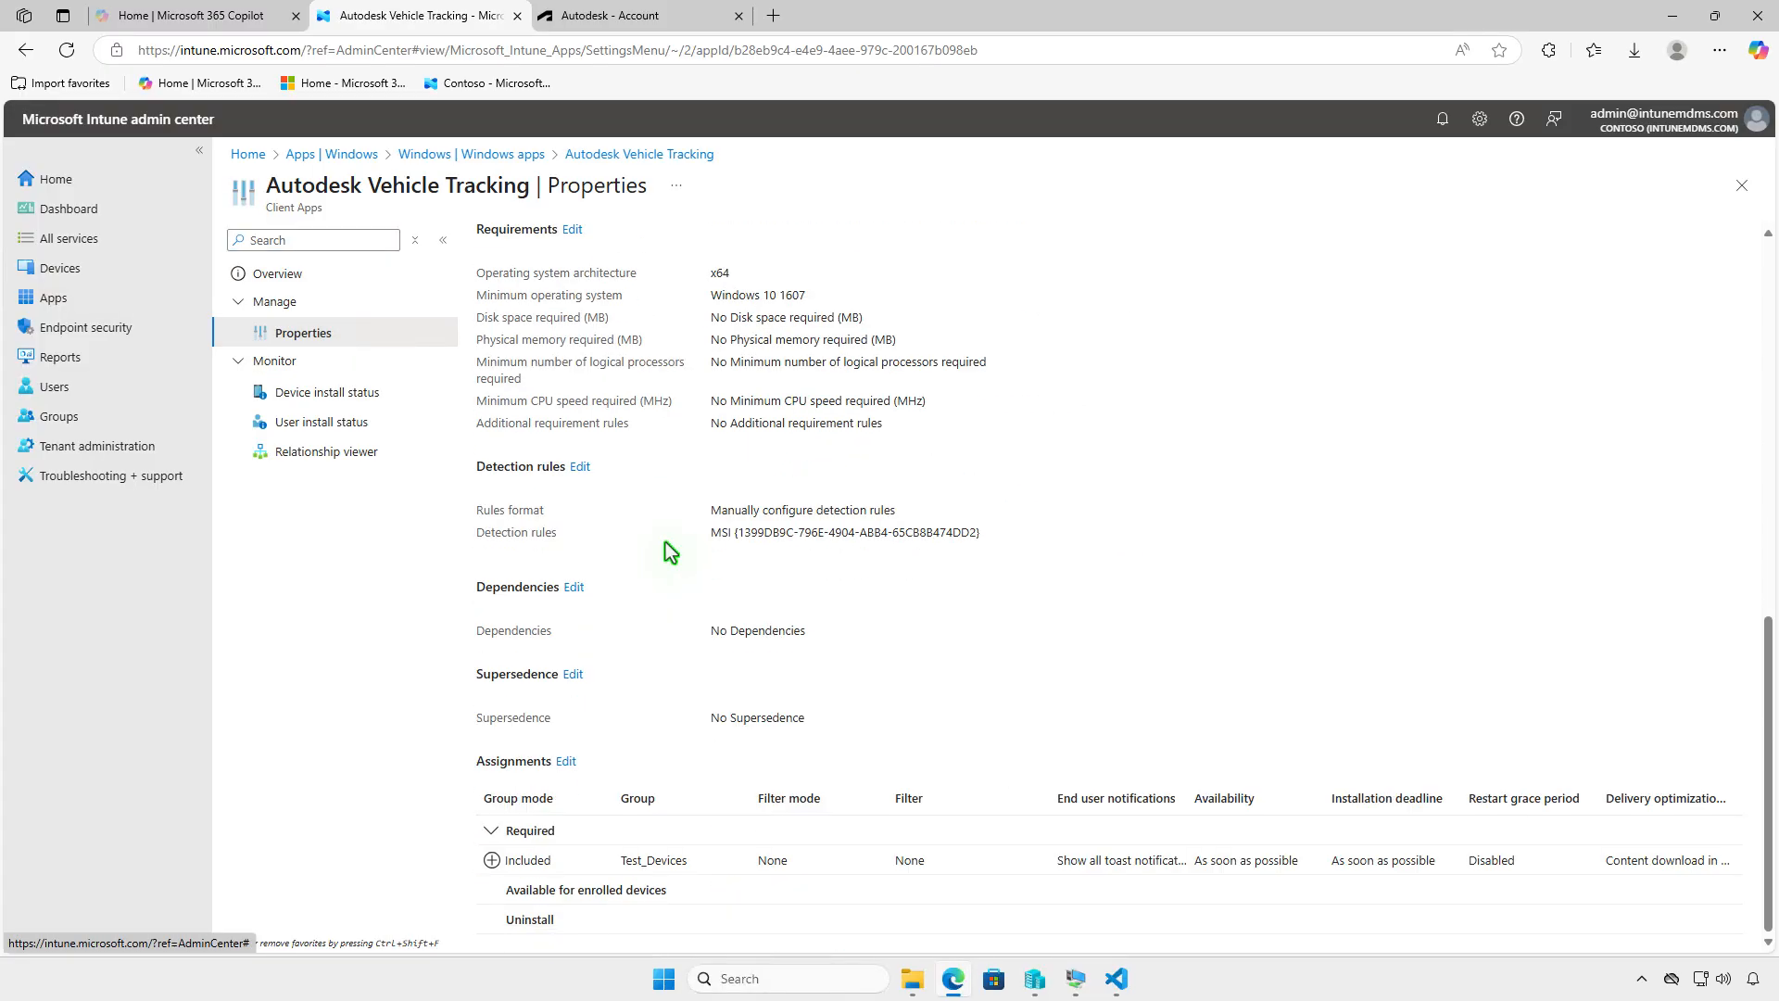
click(566, 764)
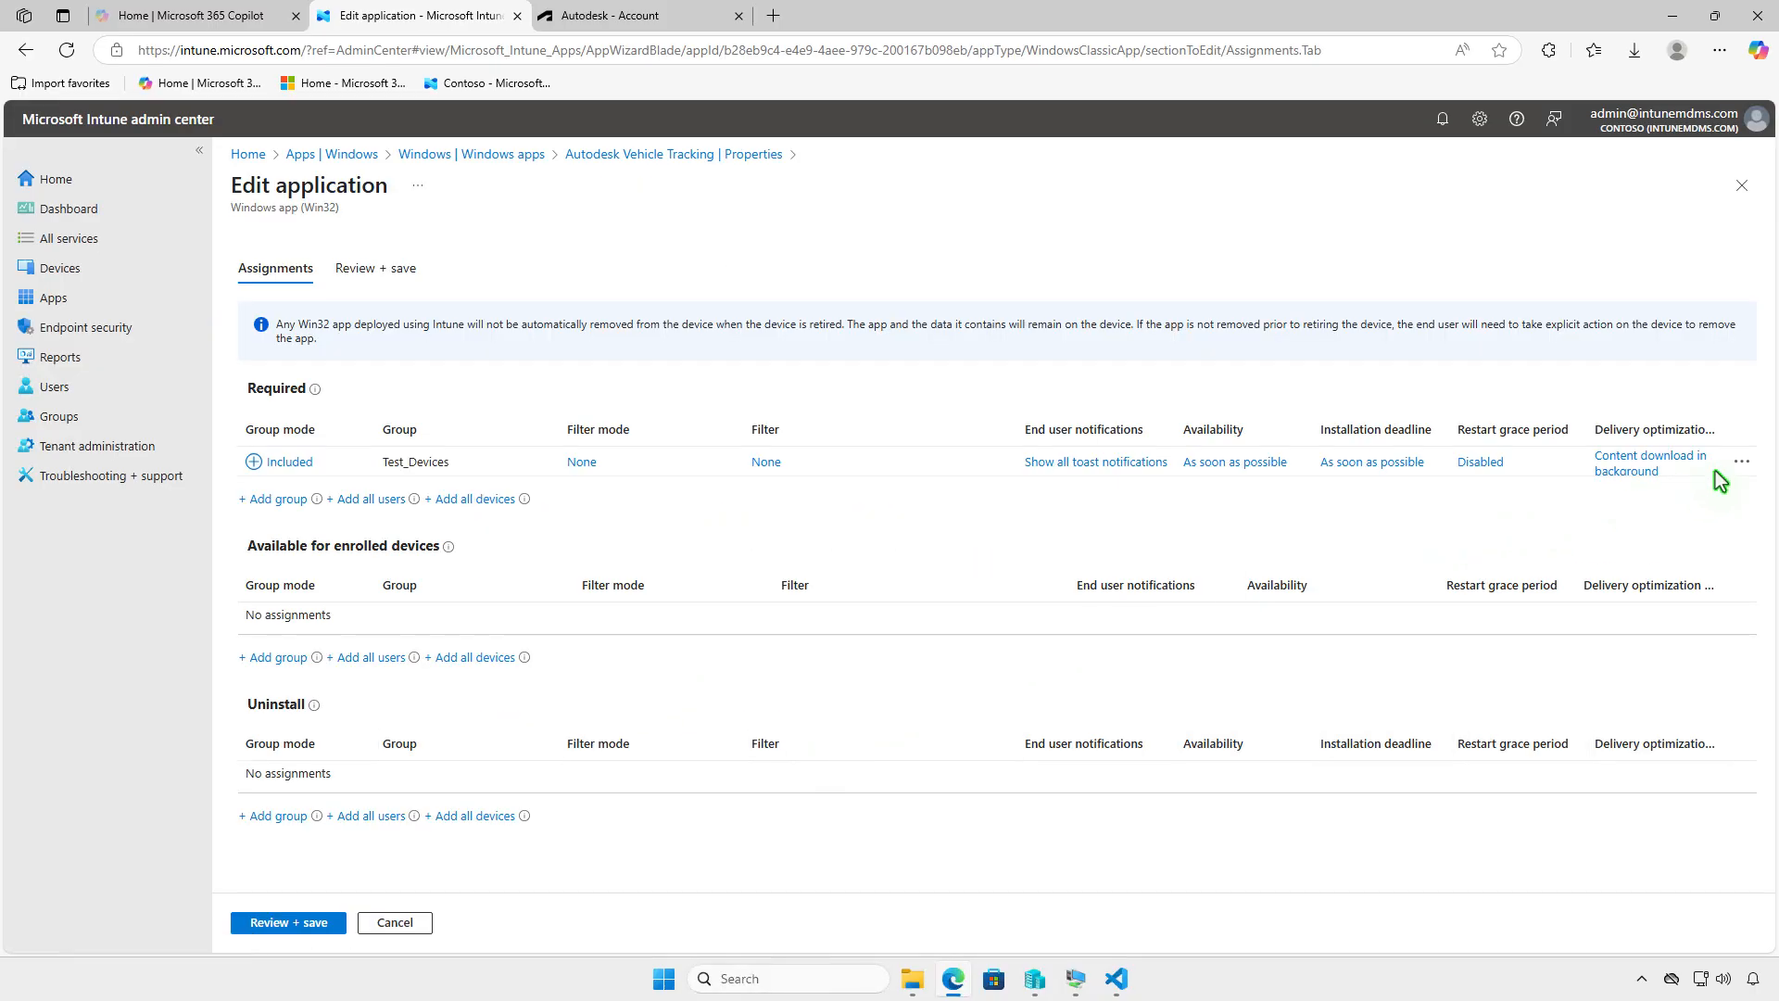
click(1742, 462)
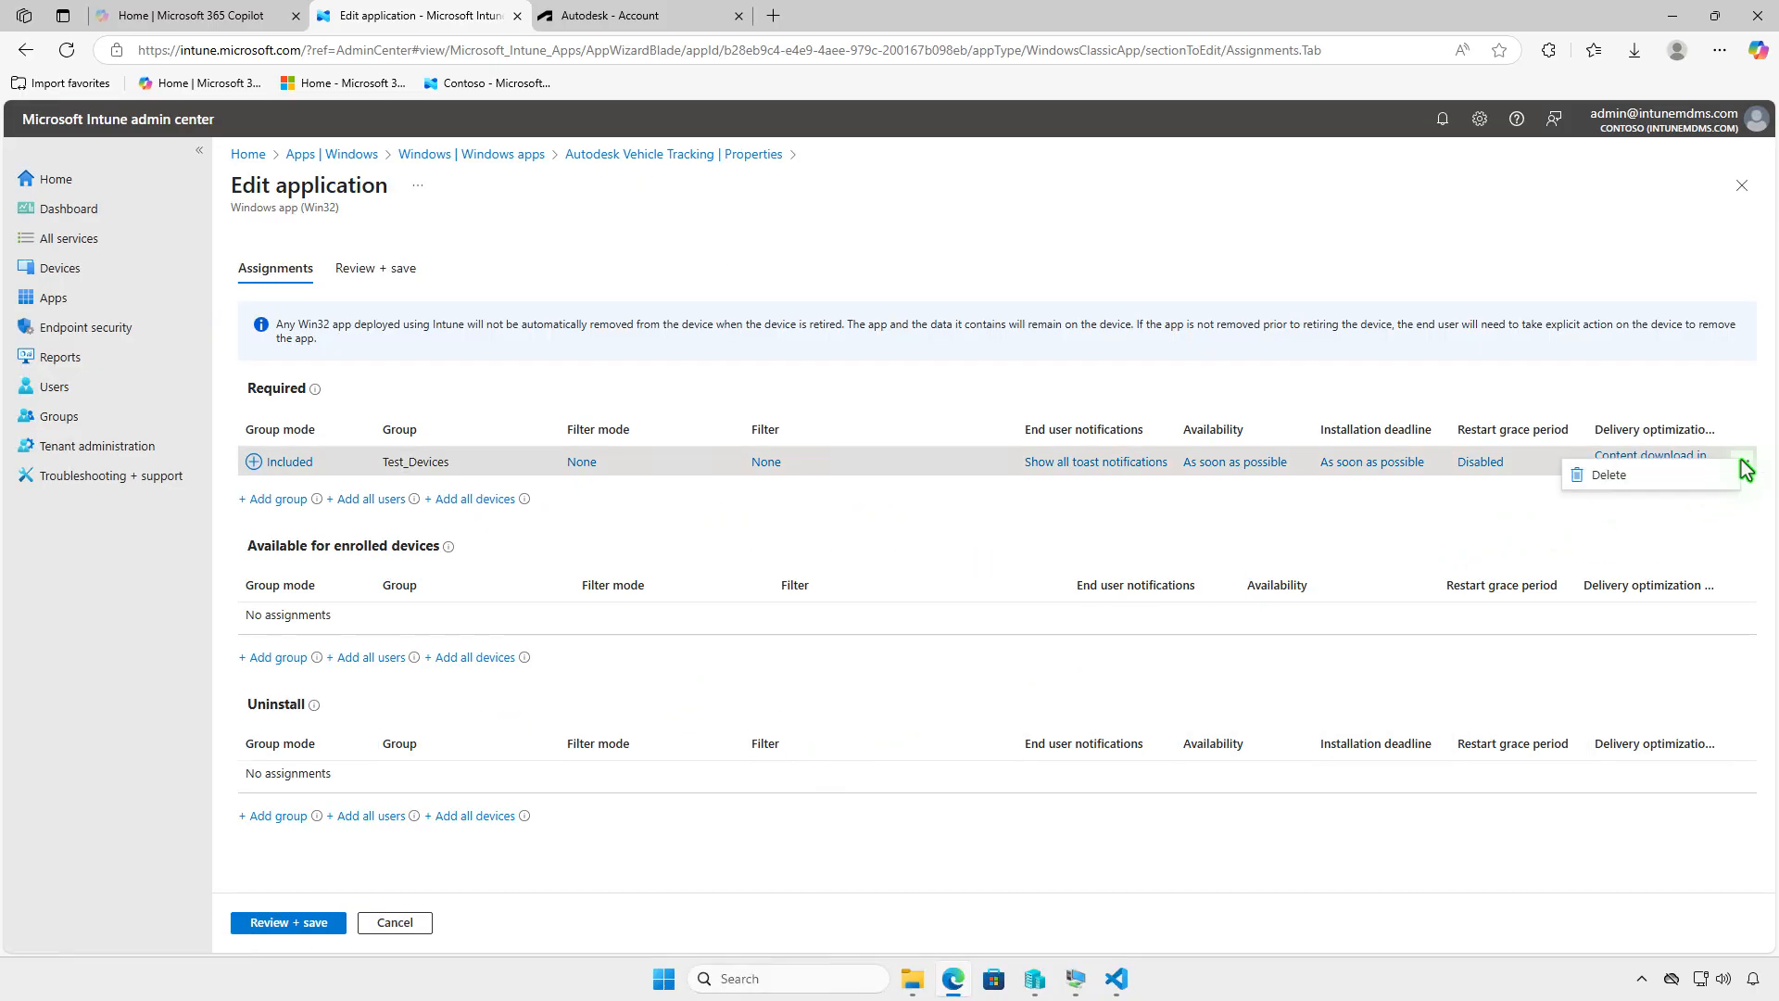
click(1695, 479)
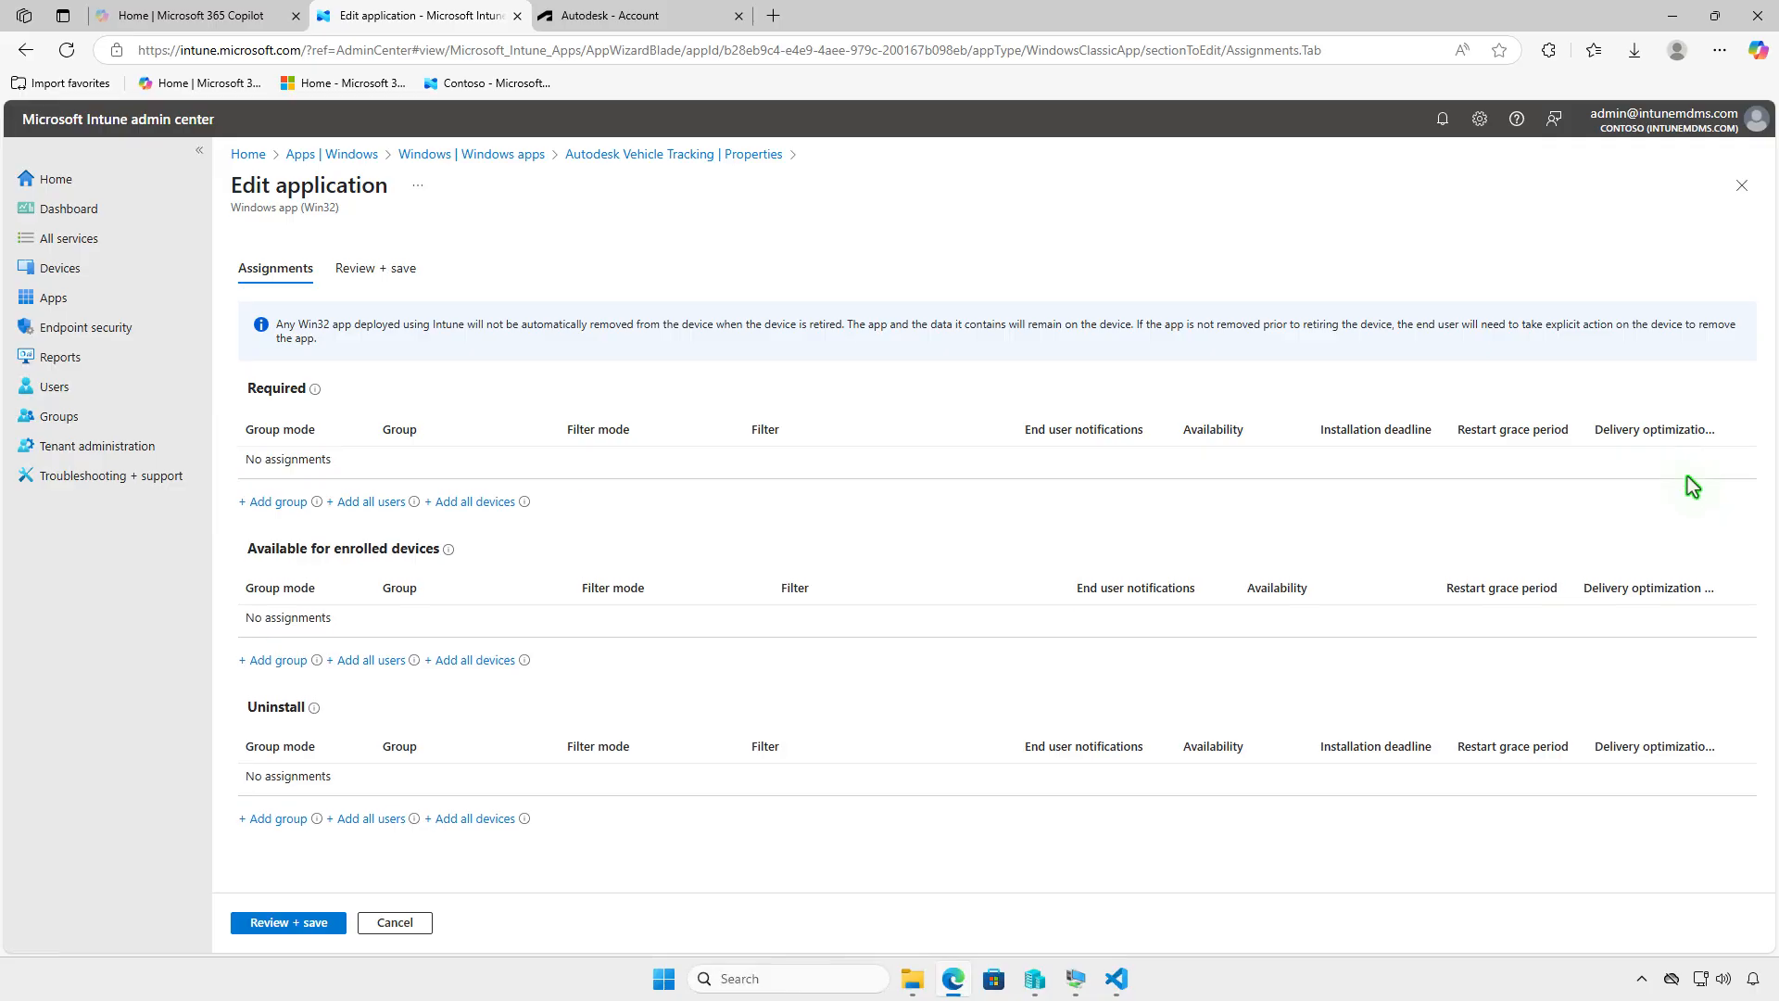
Step: Add the Test_Devices group to the app's Uninstall assignments and save the application
click(282, 819)
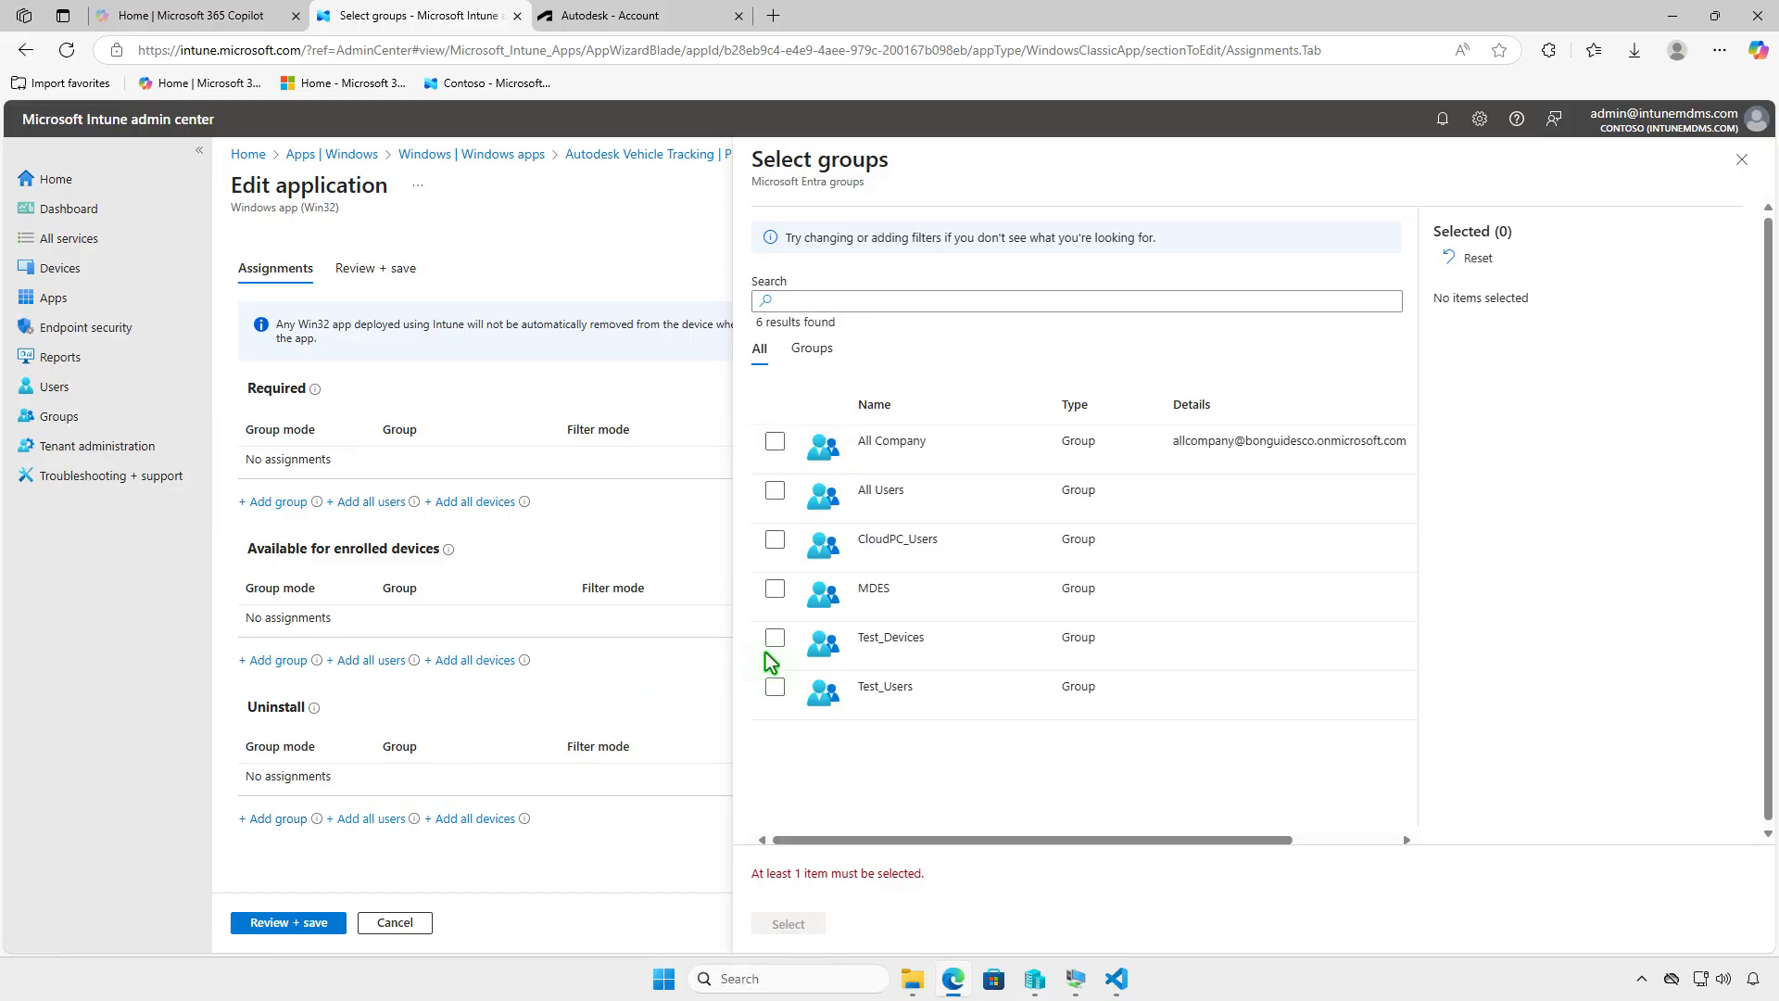
click(775, 638)
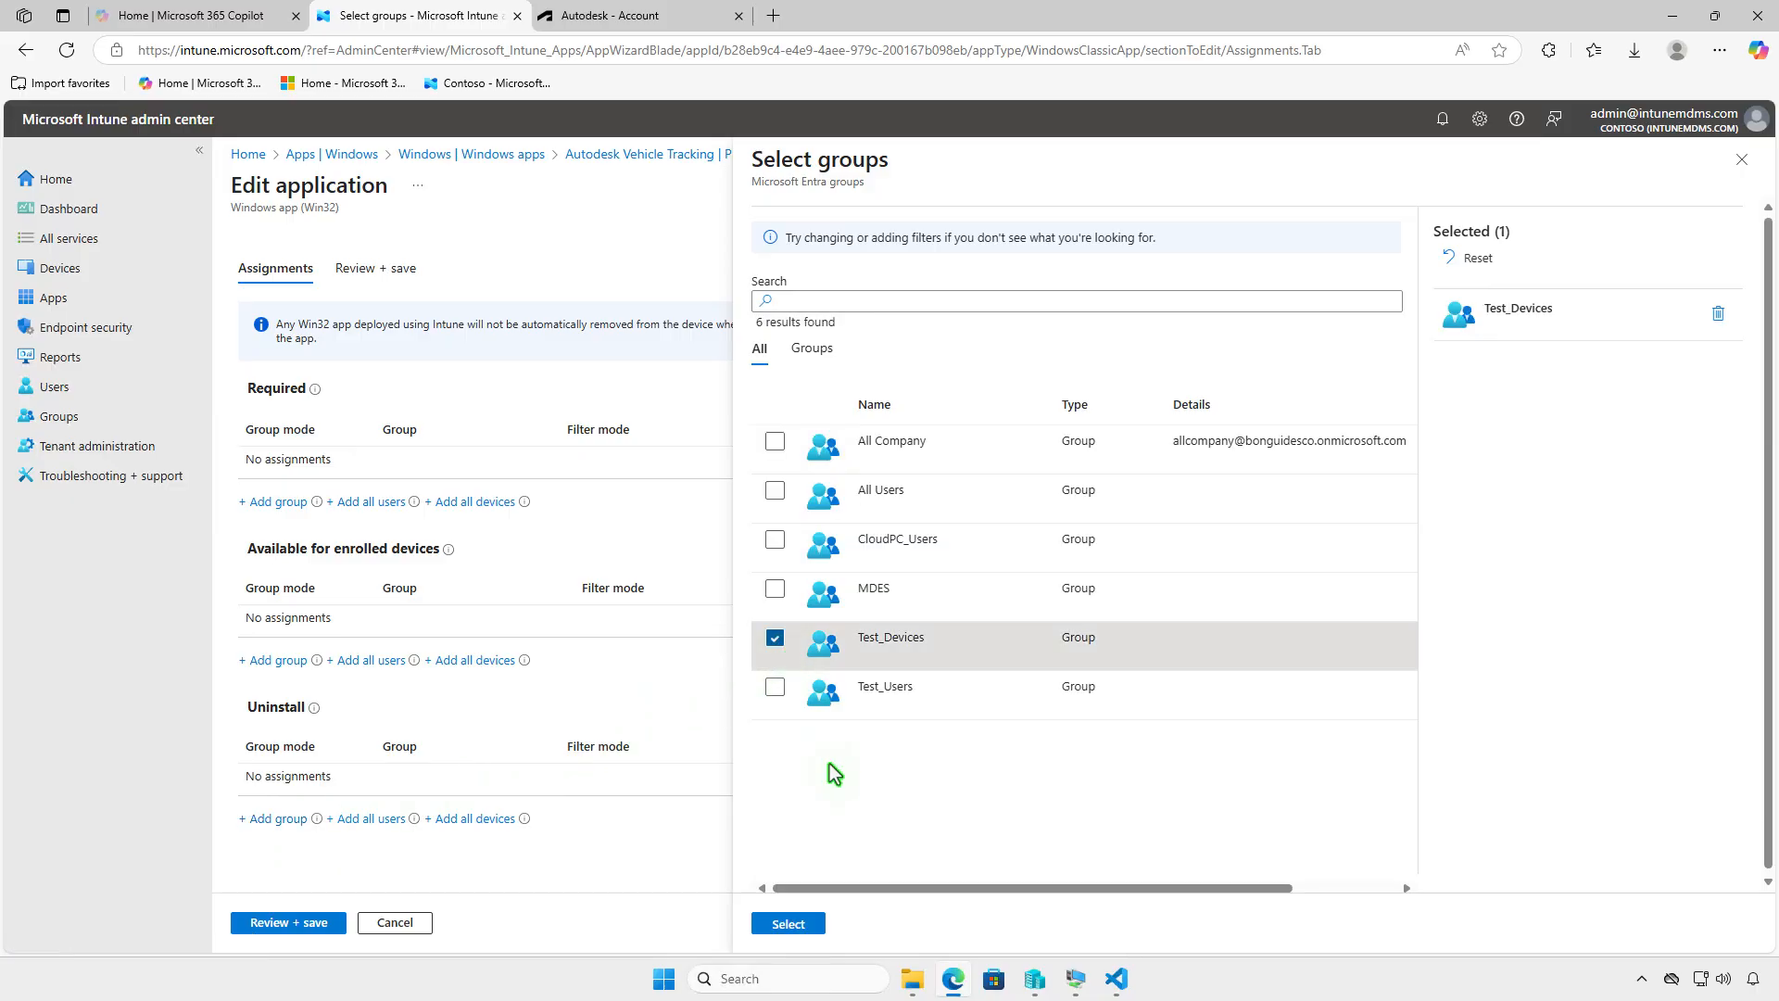
click(819, 925)
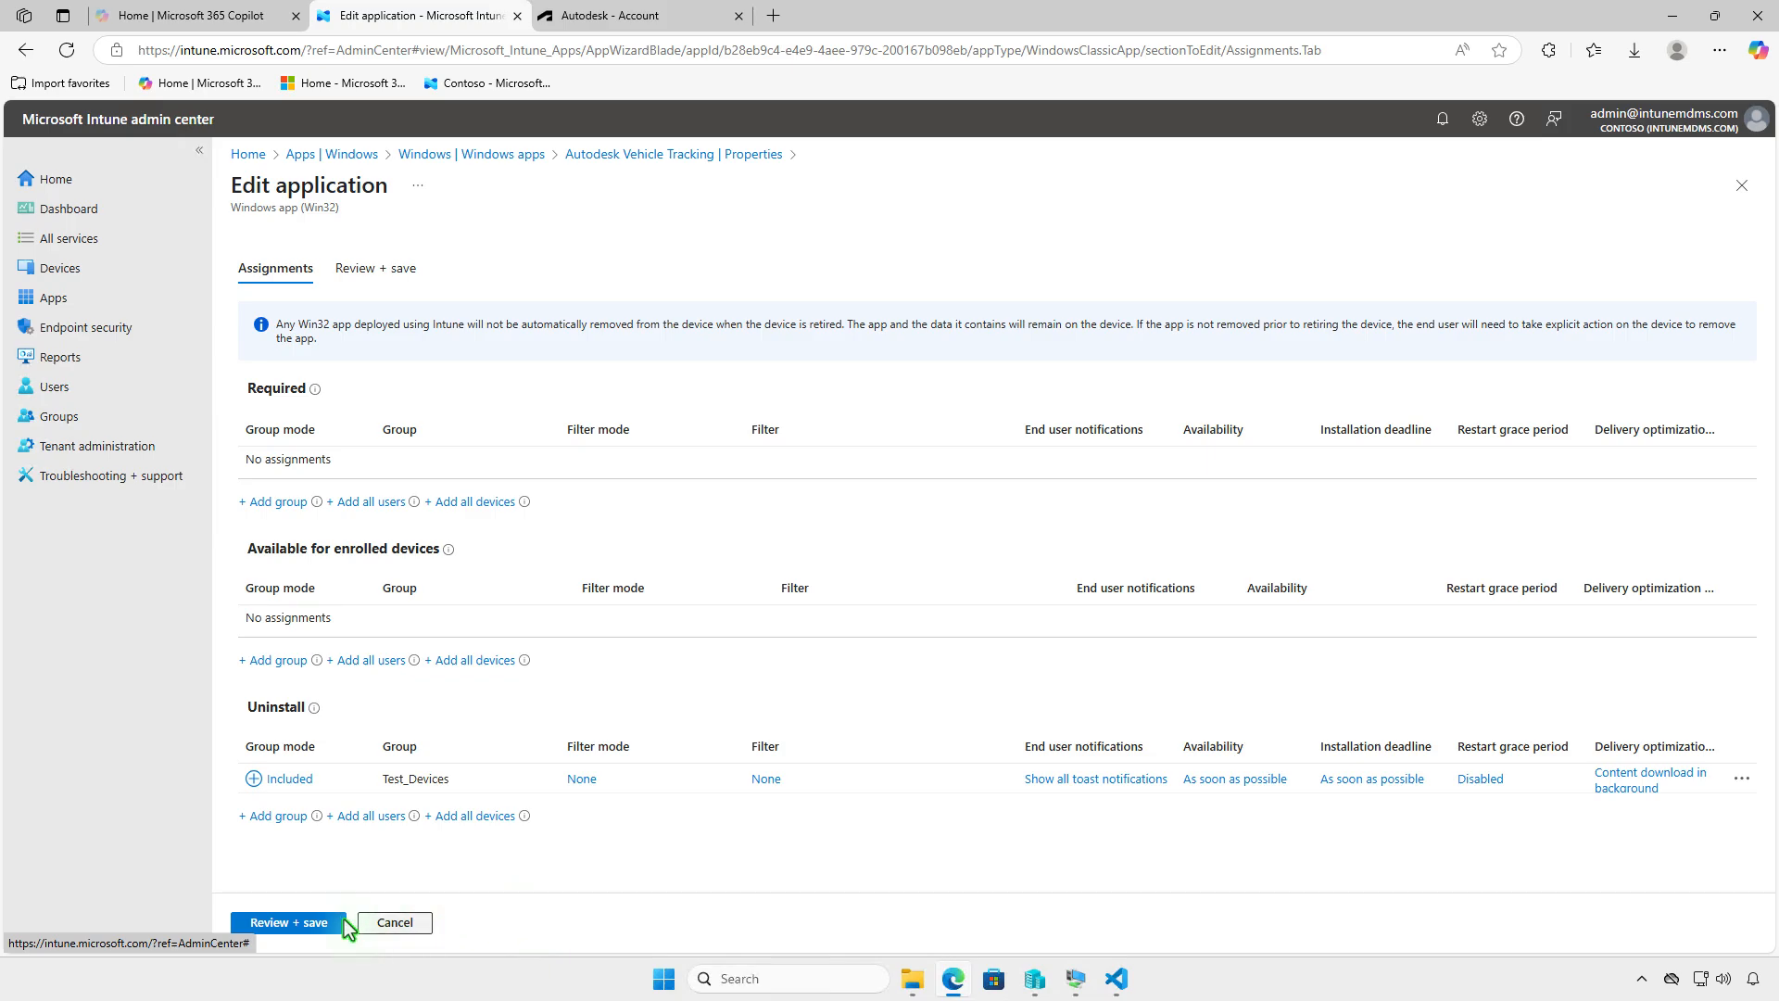
click(302, 925)
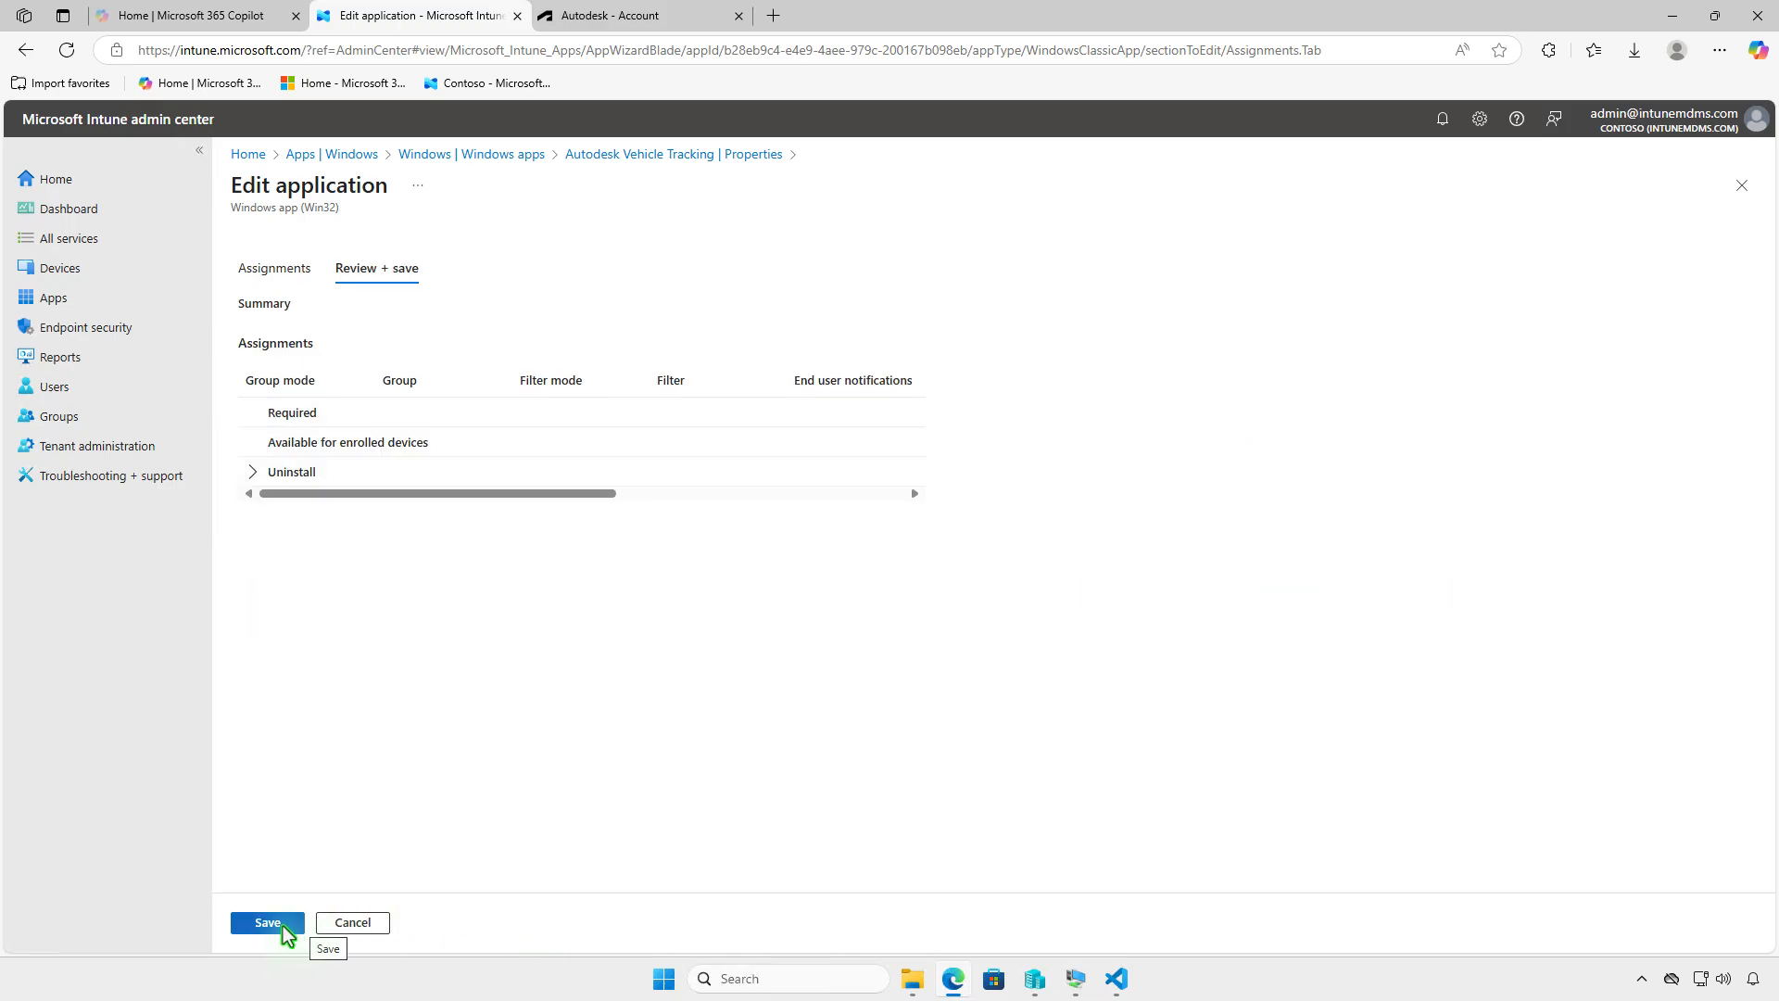
click(276, 925)
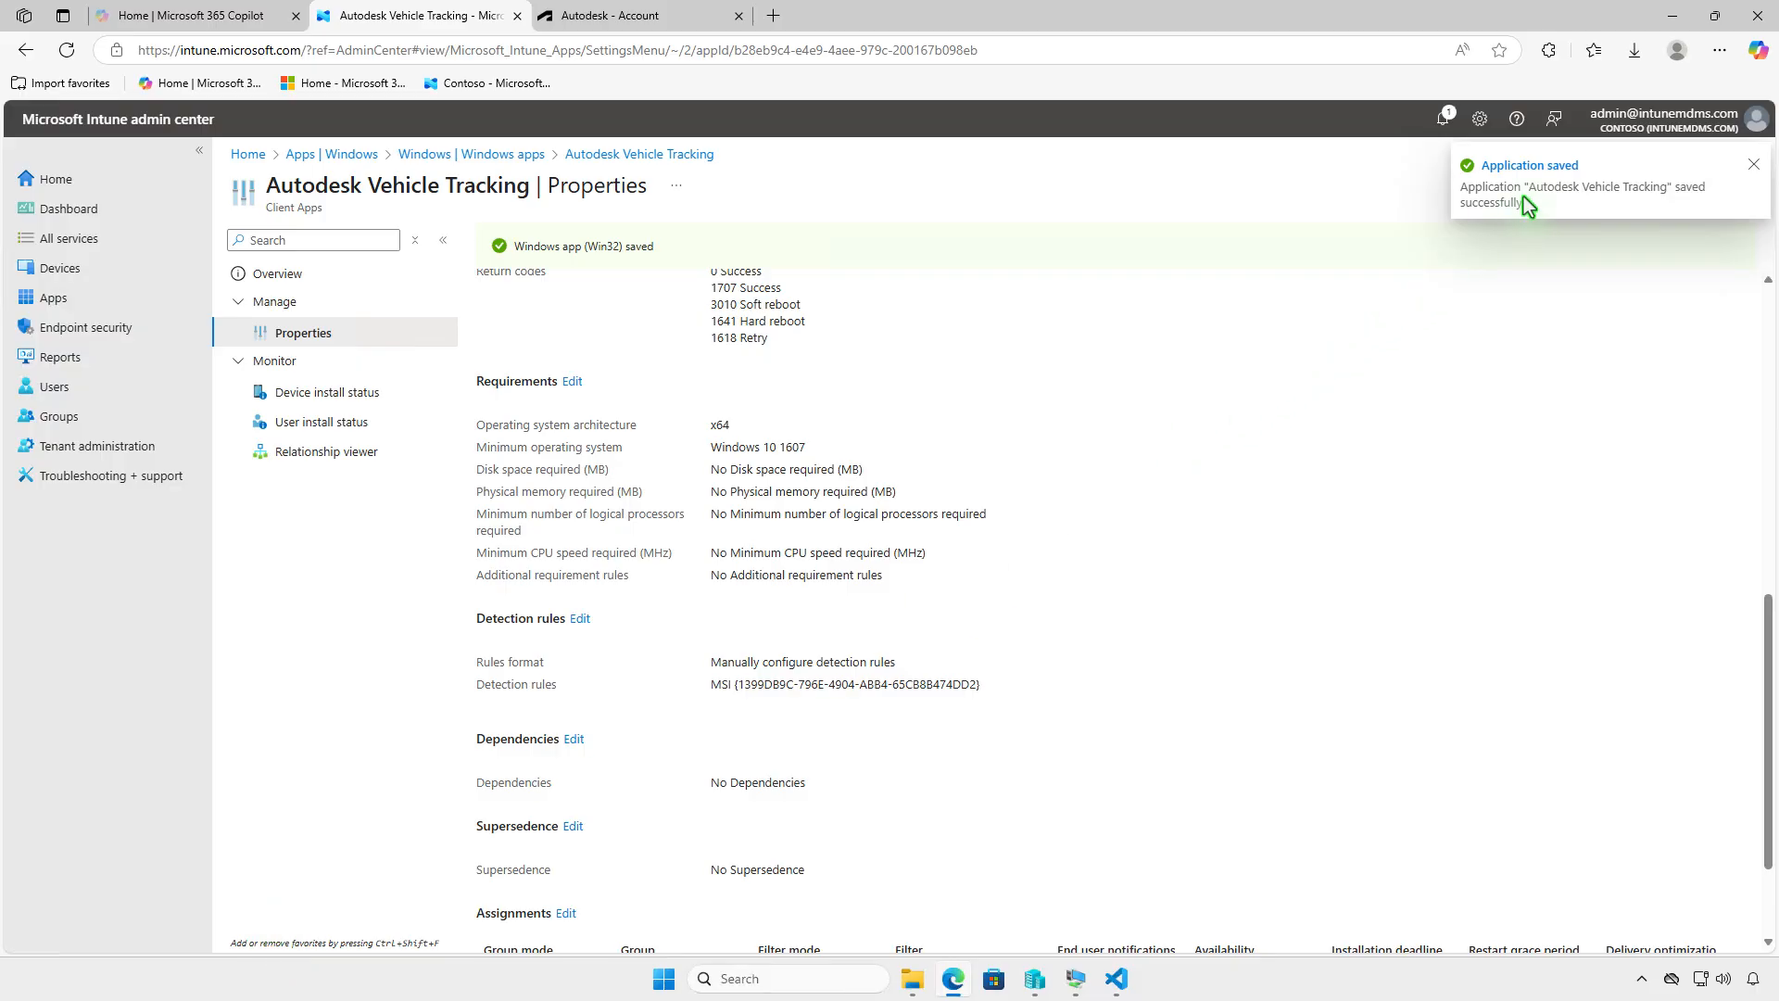
Step: Switch to the WIN10 virtual machine, sync the device from the Company Portal settings, and check the notifications for the Autodesk Vehicle Tracking uninstallation
click(1673, 17)
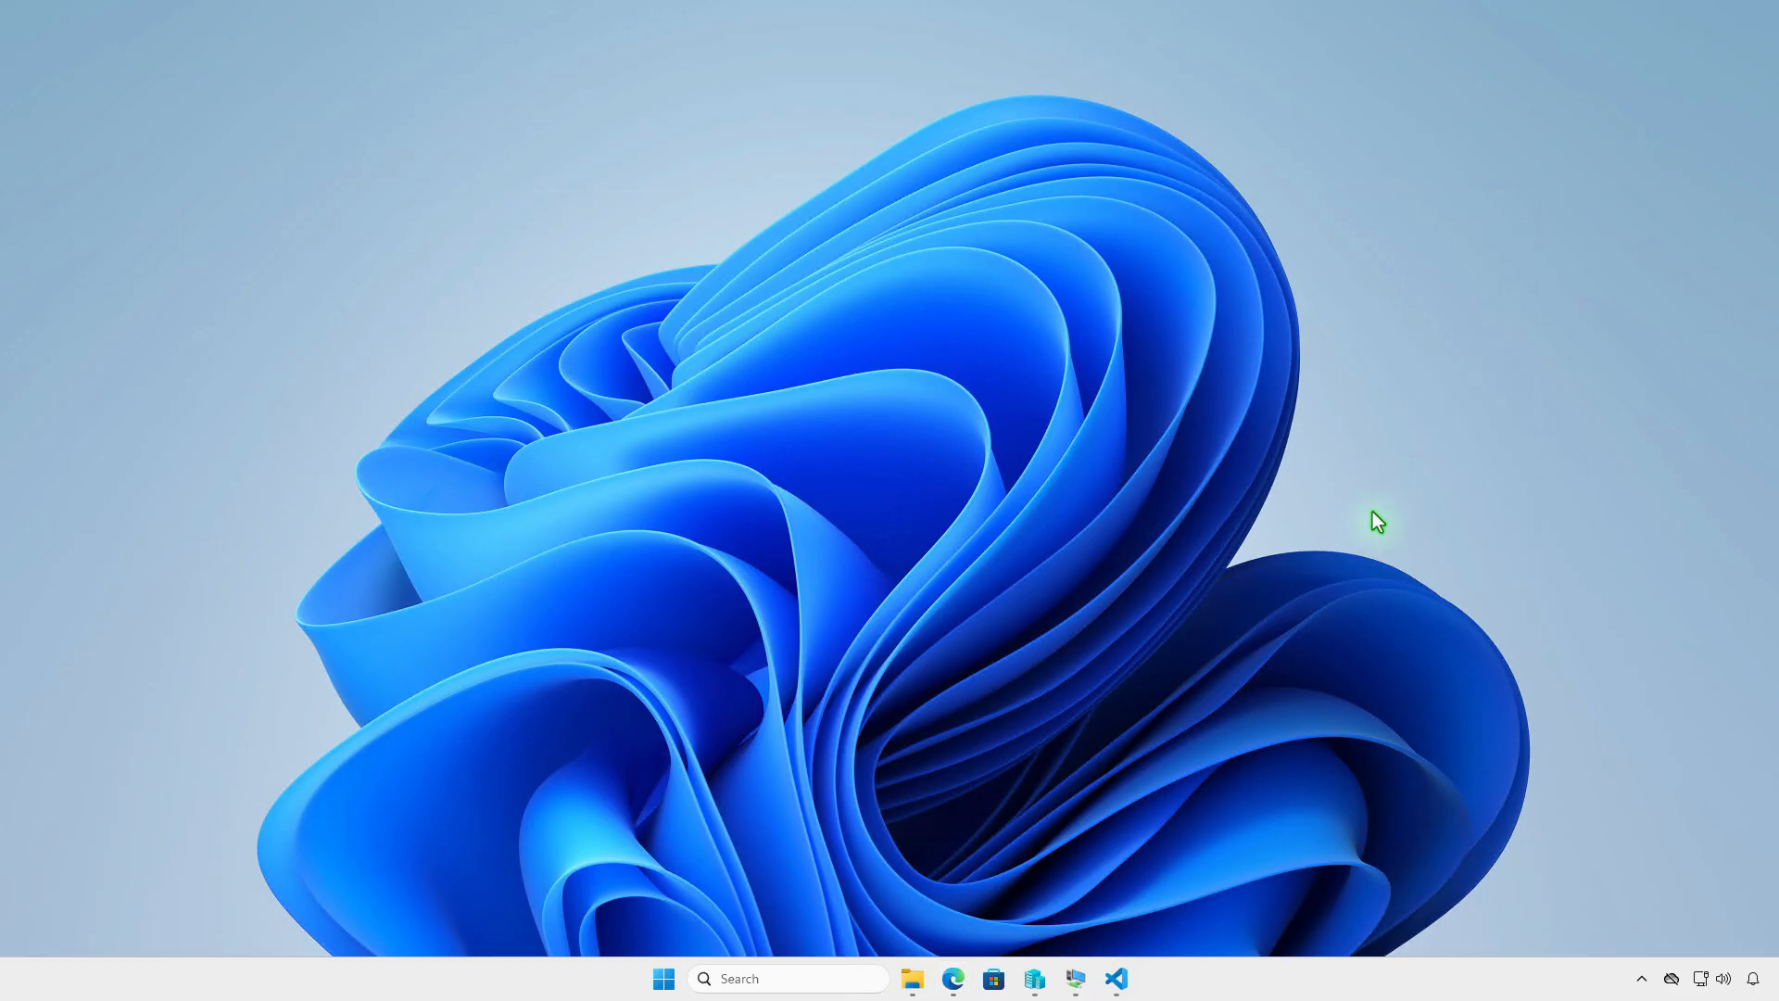
click(1077, 979)
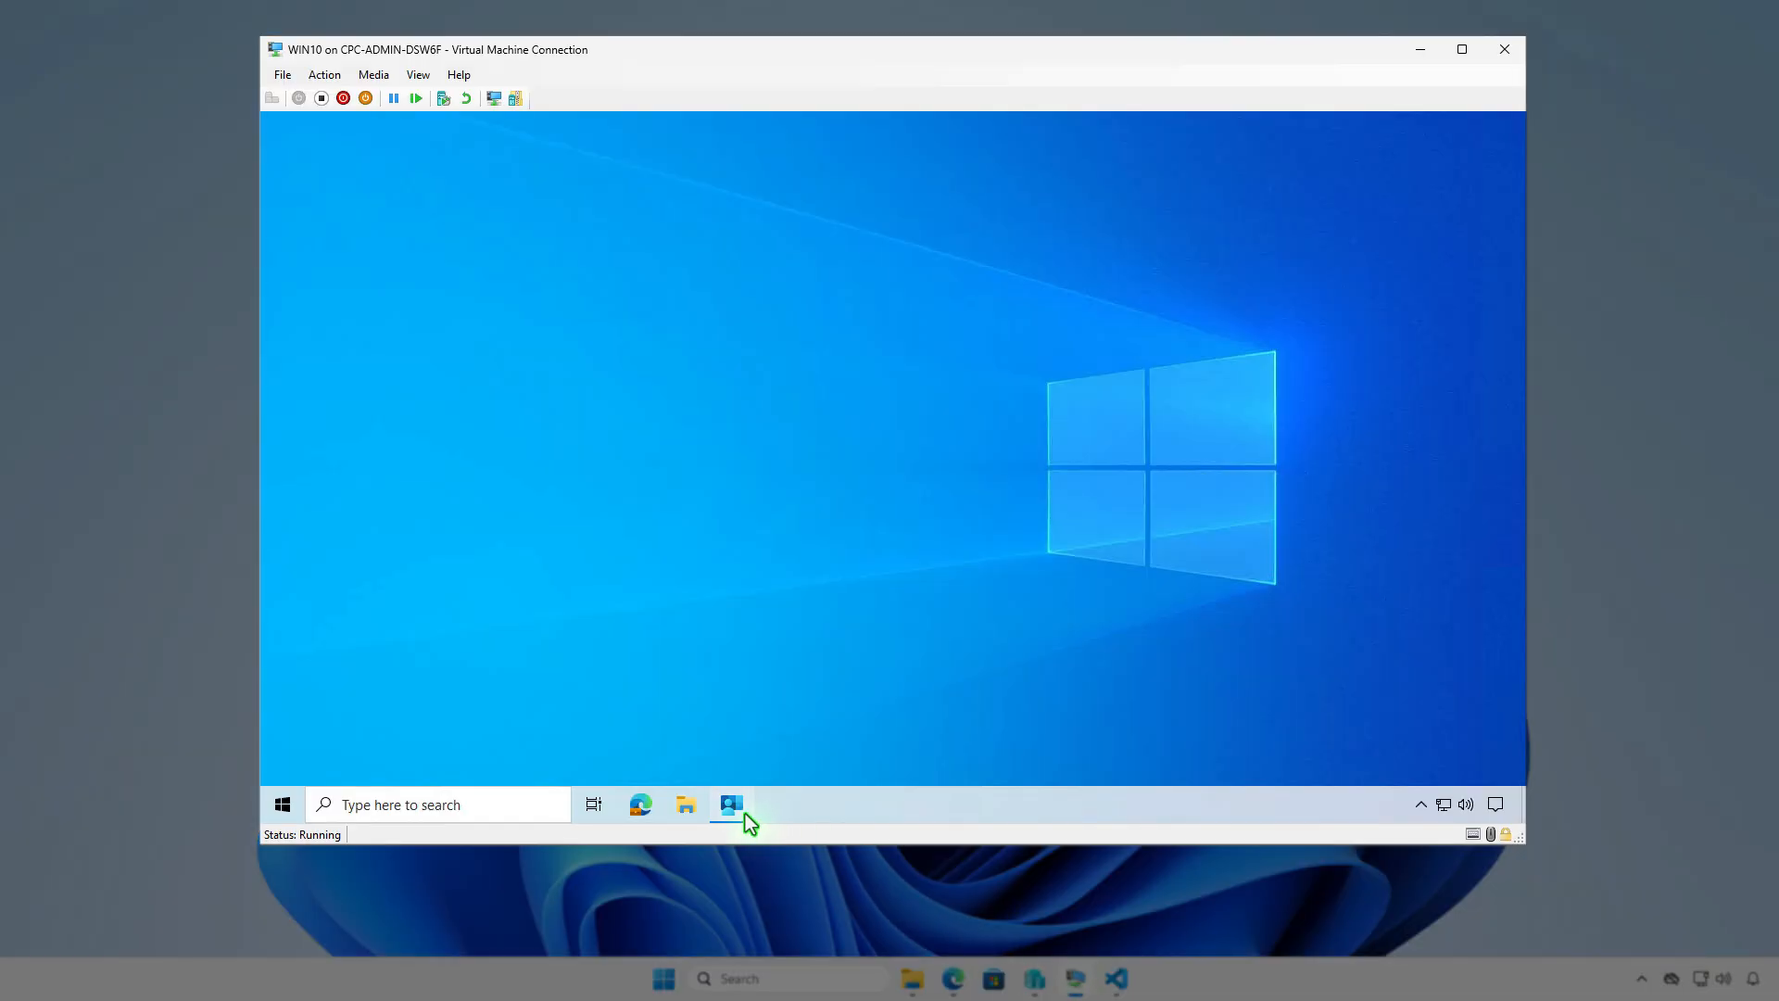
click(746, 815)
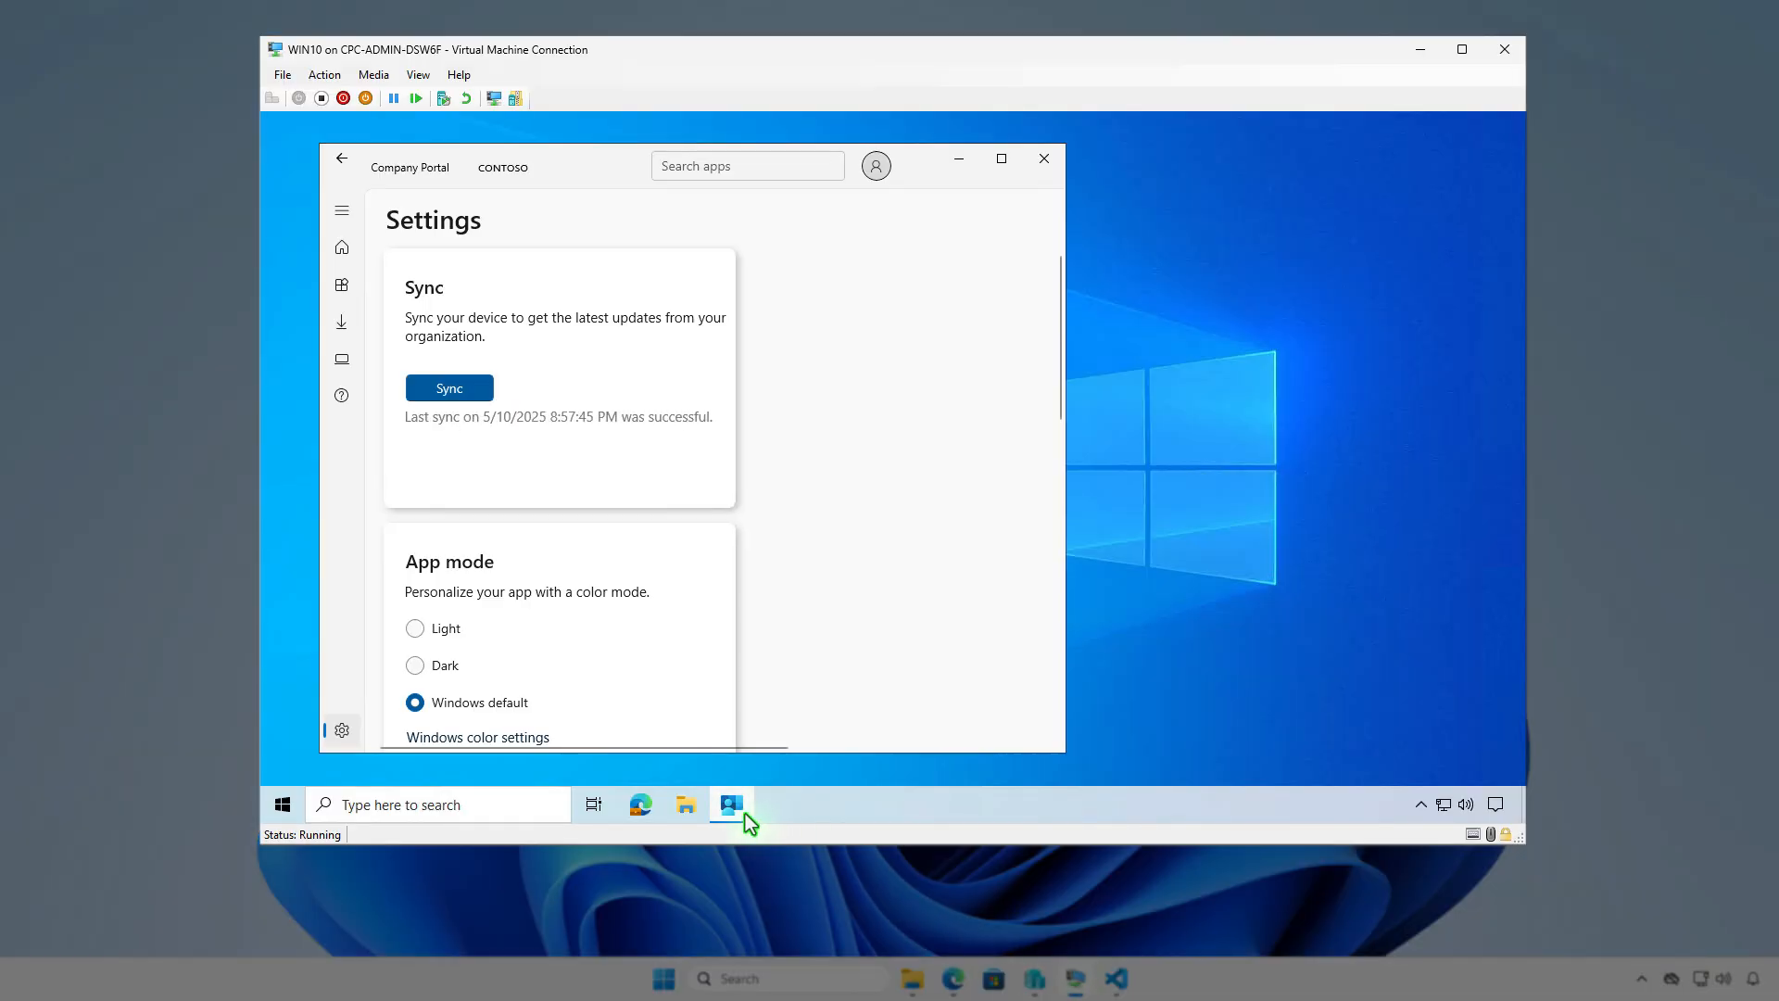
click(481, 396)
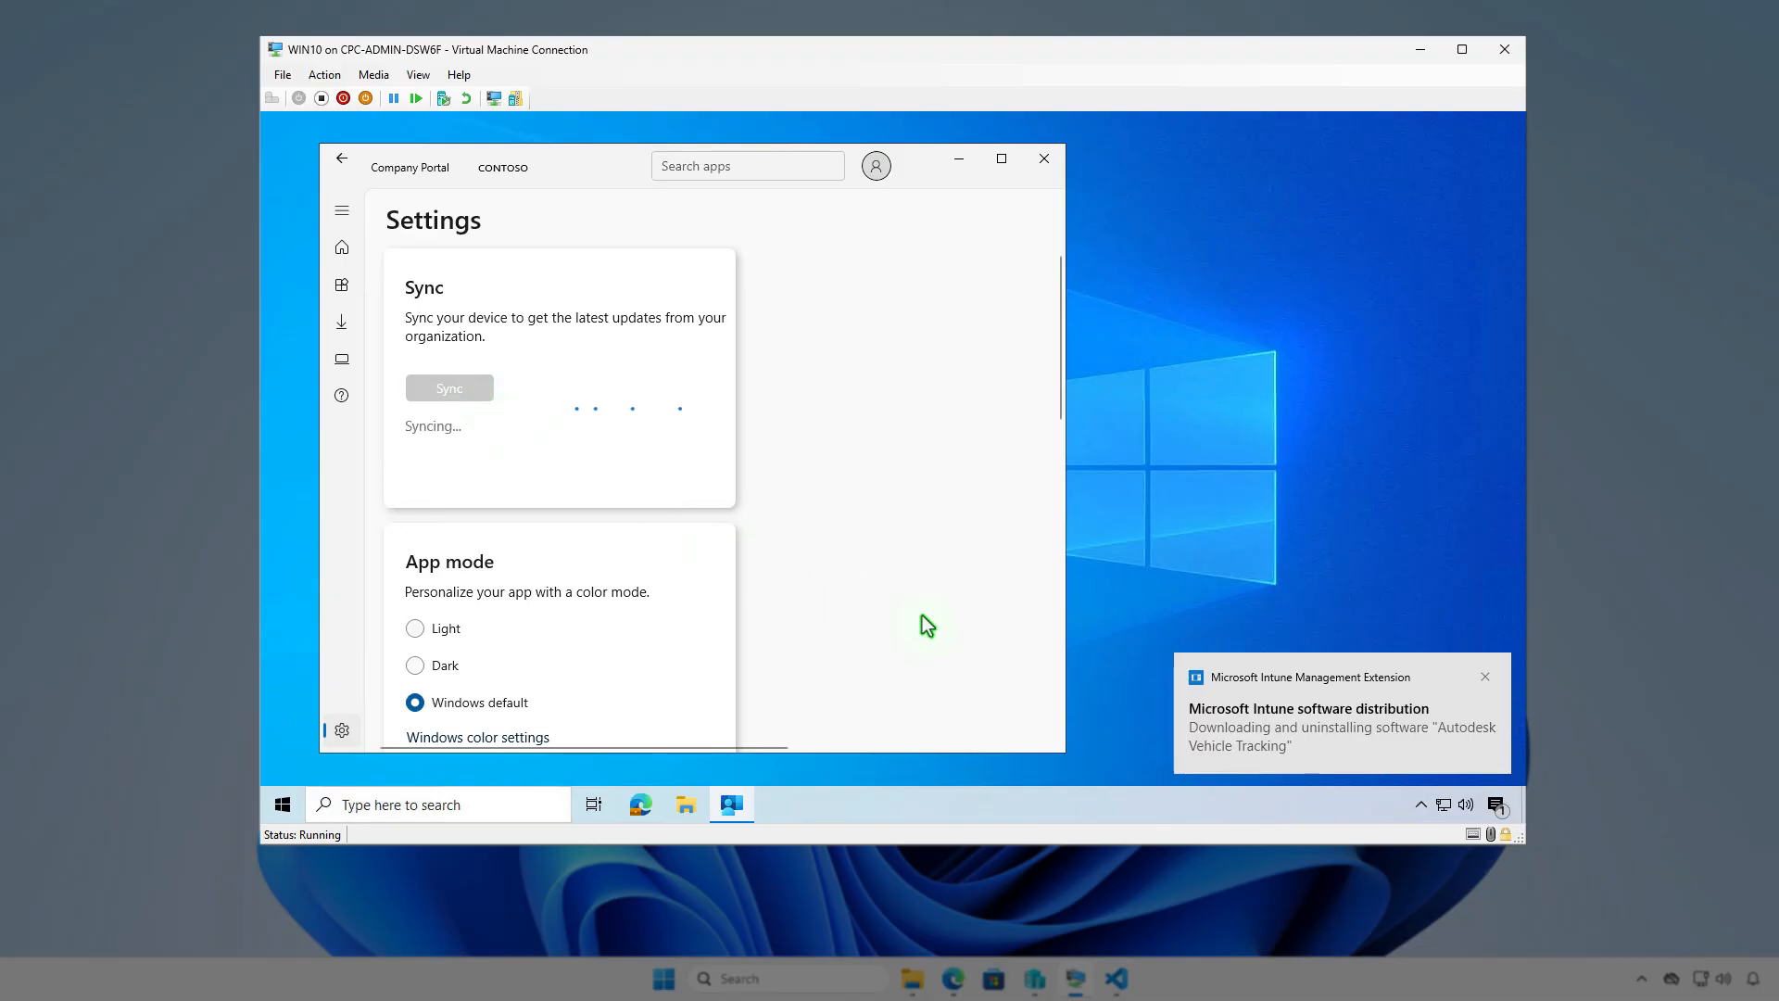
click(1496, 805)
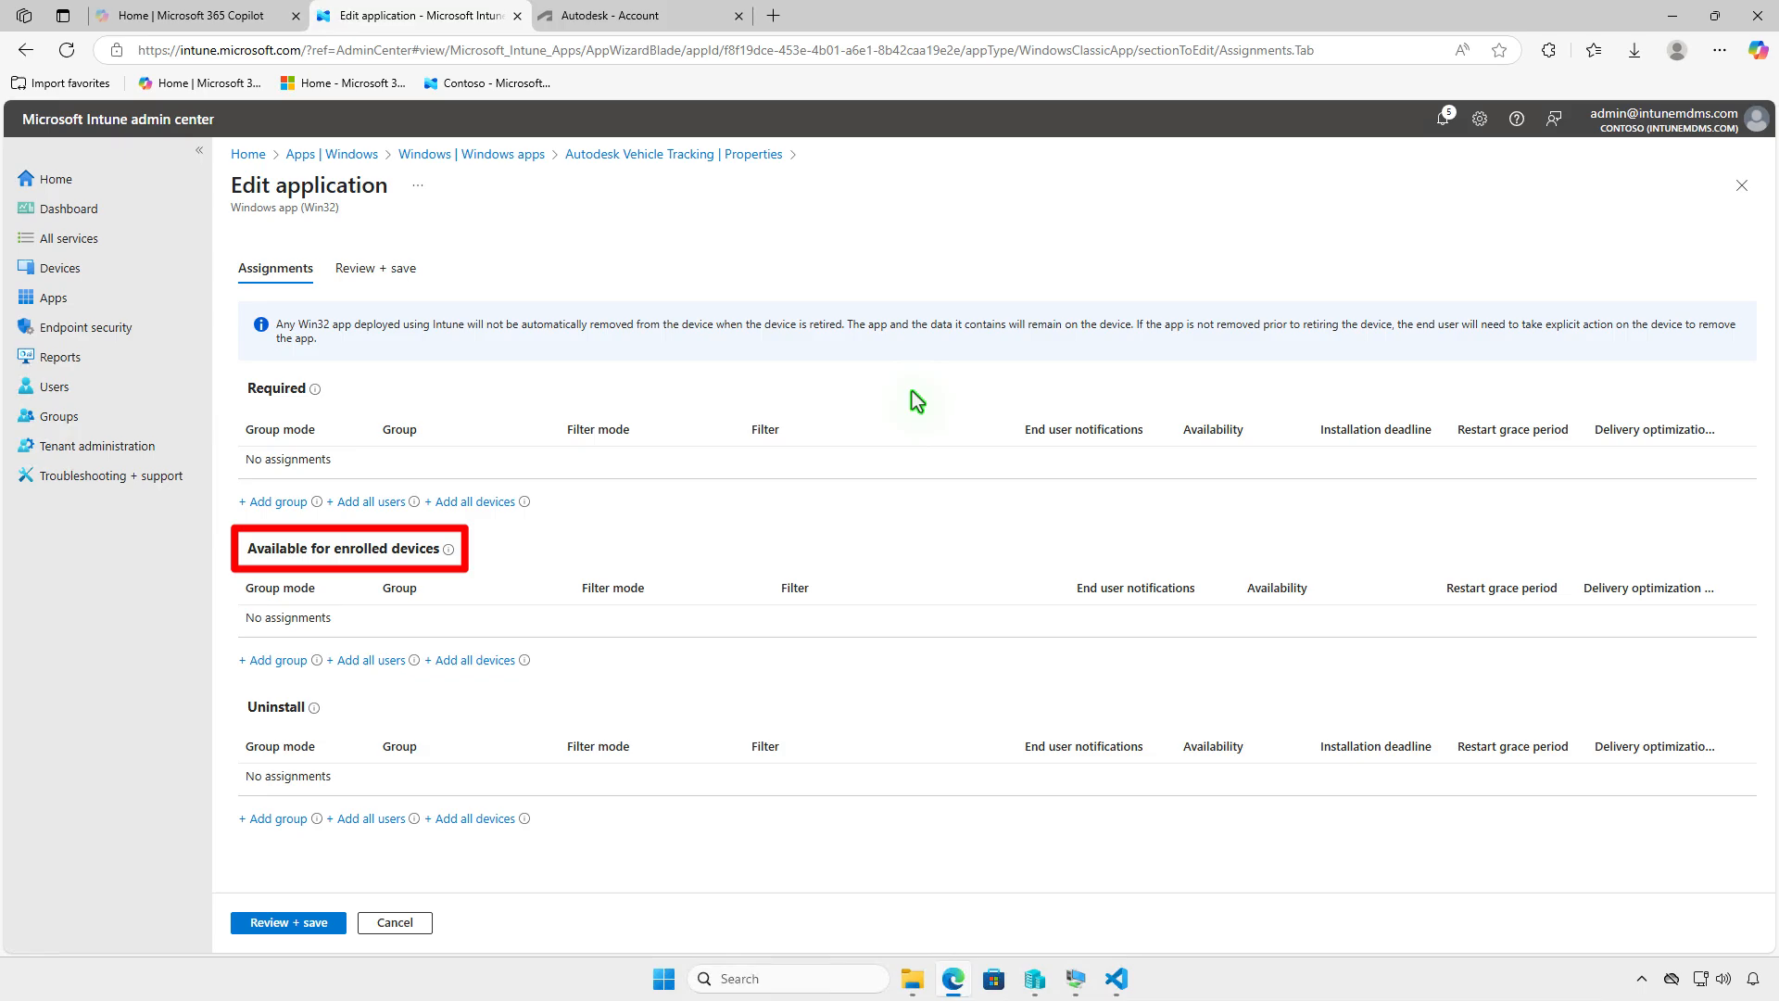
Step: Make Autodesk Vehicle Tracking available for enrolled devices to the Test_Users group in Intune and save the application
click(288, 663)
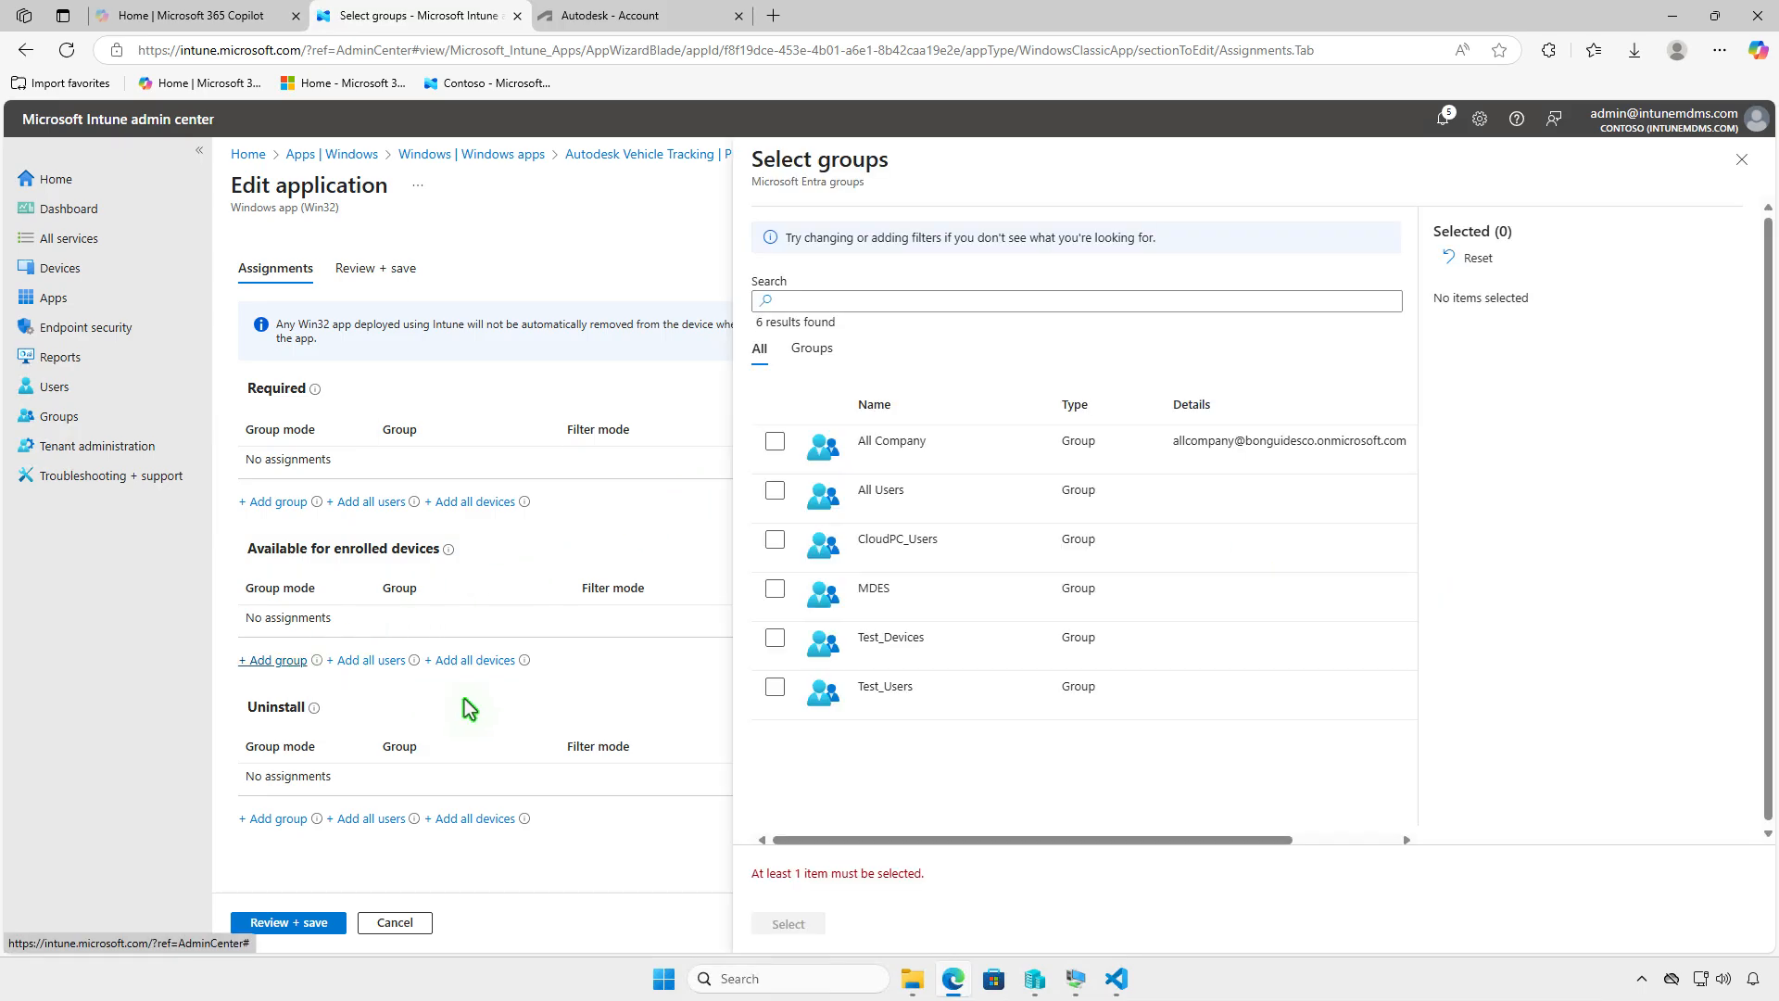
click(775, 688)
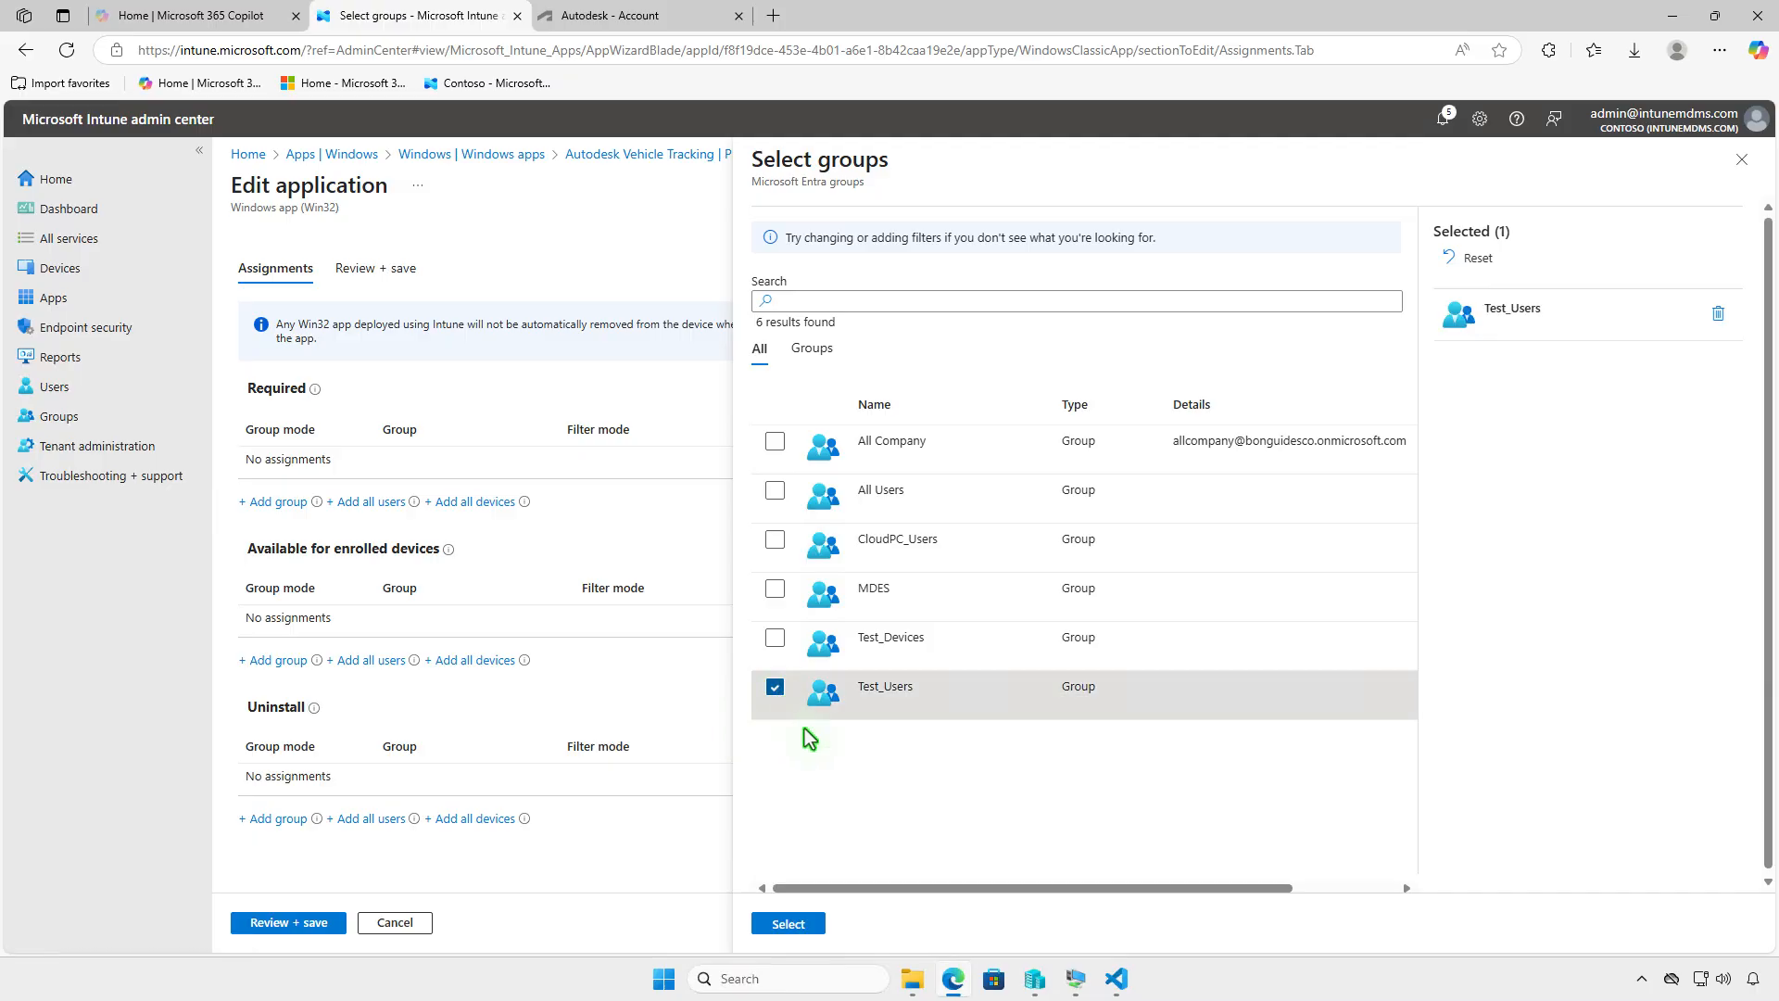
click(812, 924)
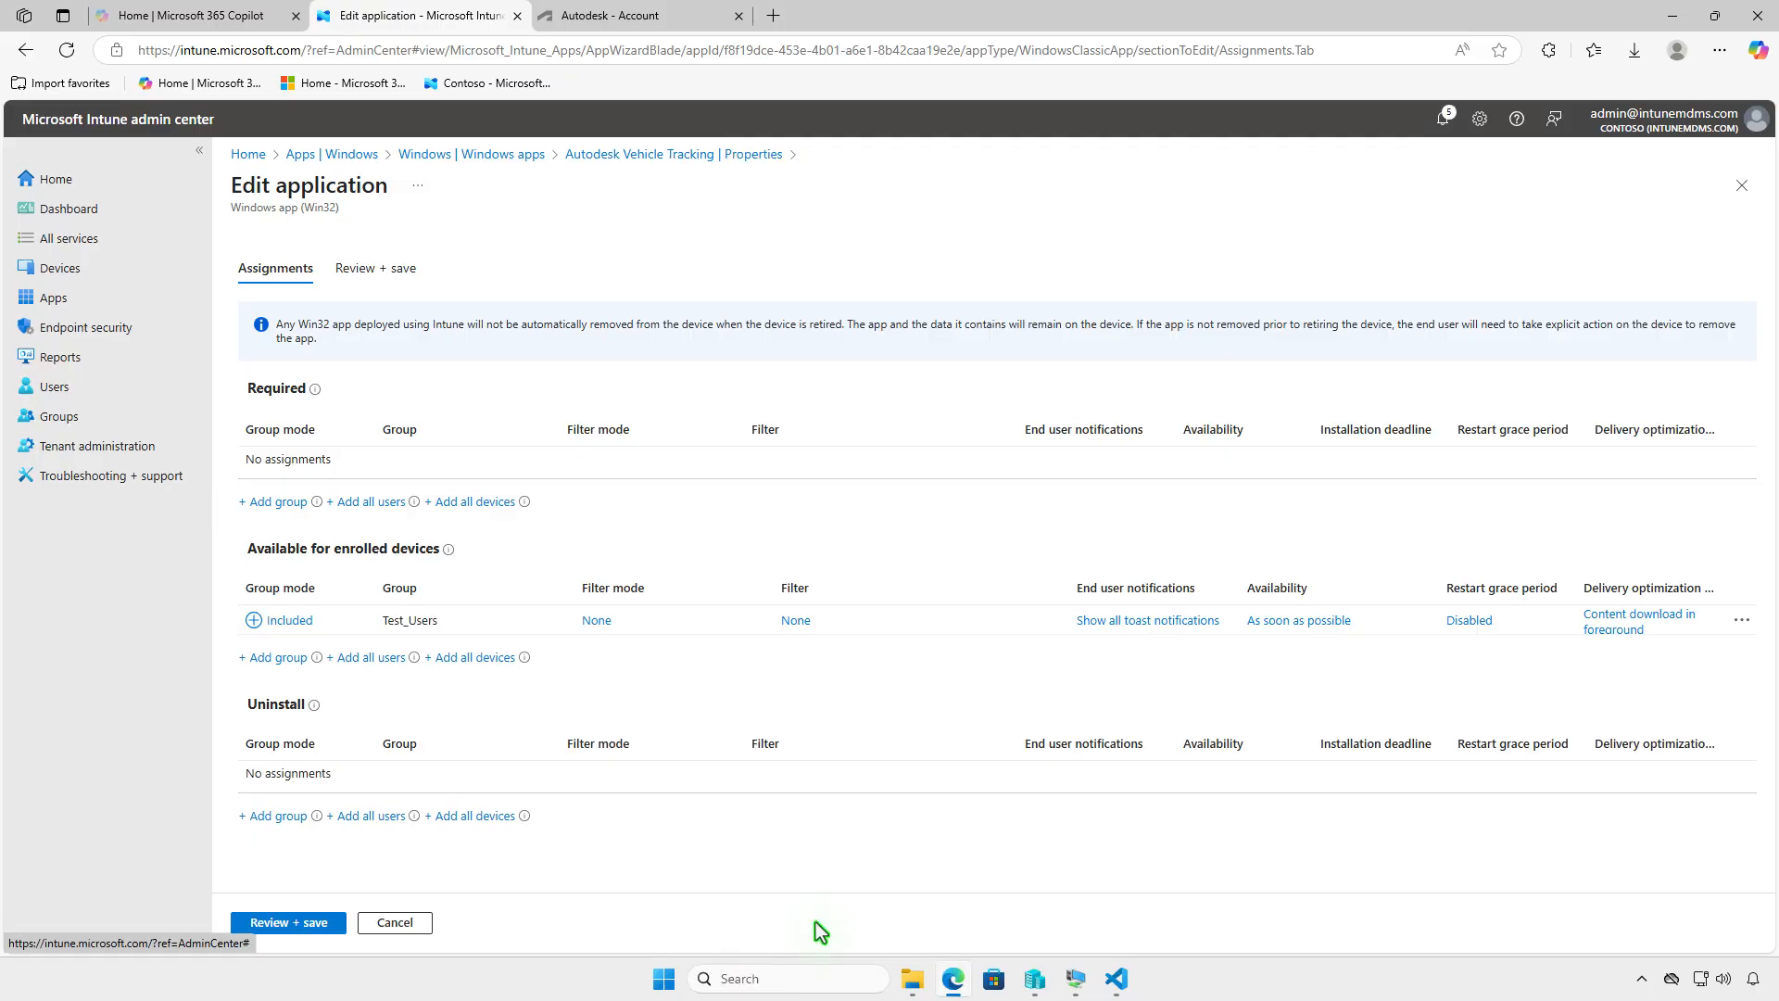
click(310, 923)
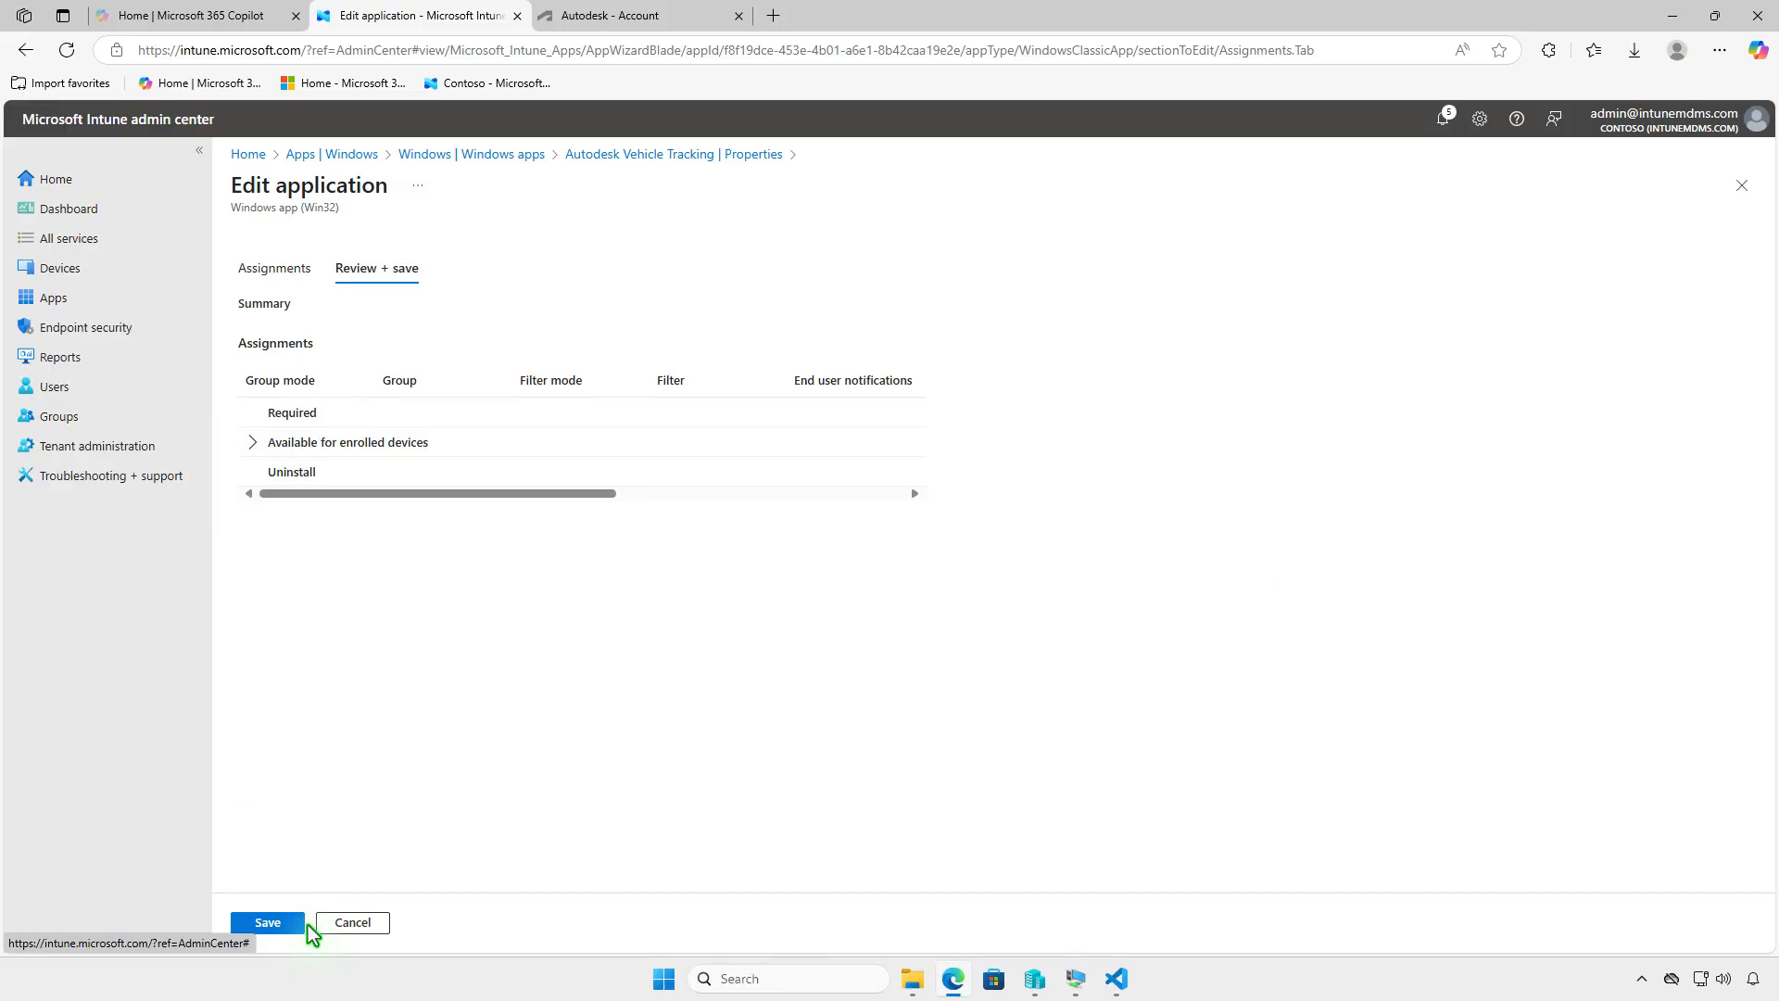
click(269, 924)
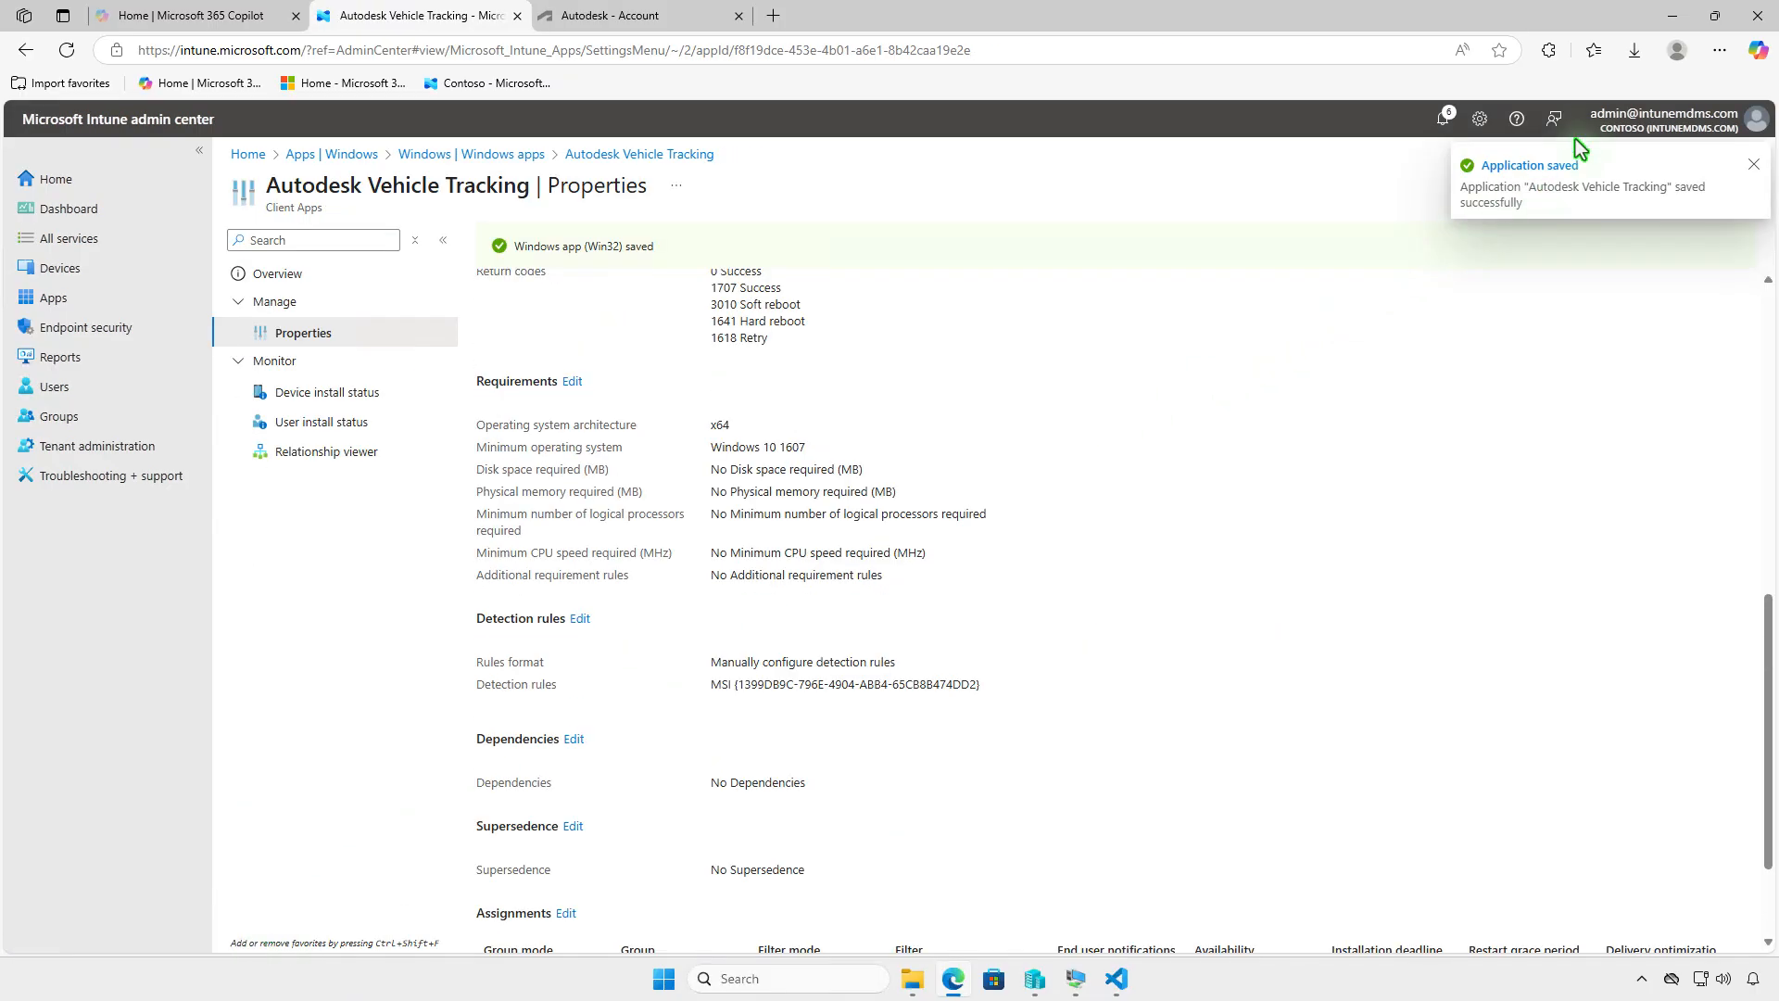
Step: Switch to the WIN10 virtual machine, install Autodesk Vehicle Tracking from the Company Portal, and check the notifications and installed apps
click(1671, 20)
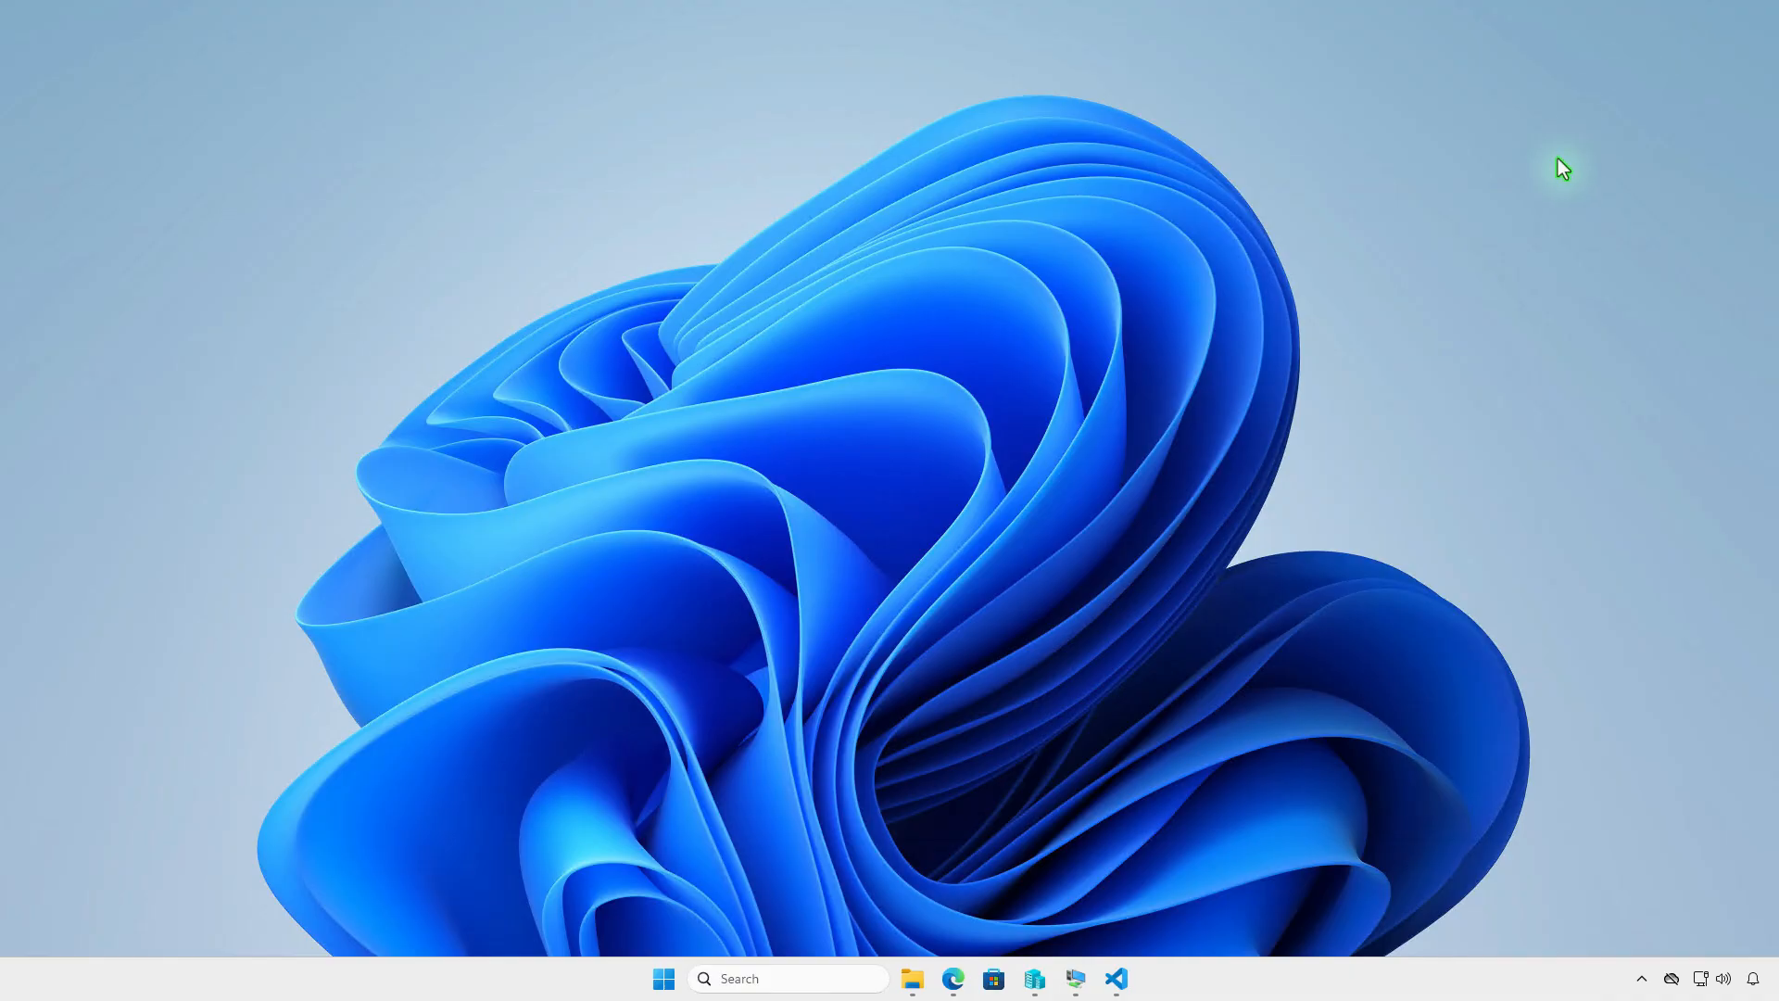
click(1076, 981)
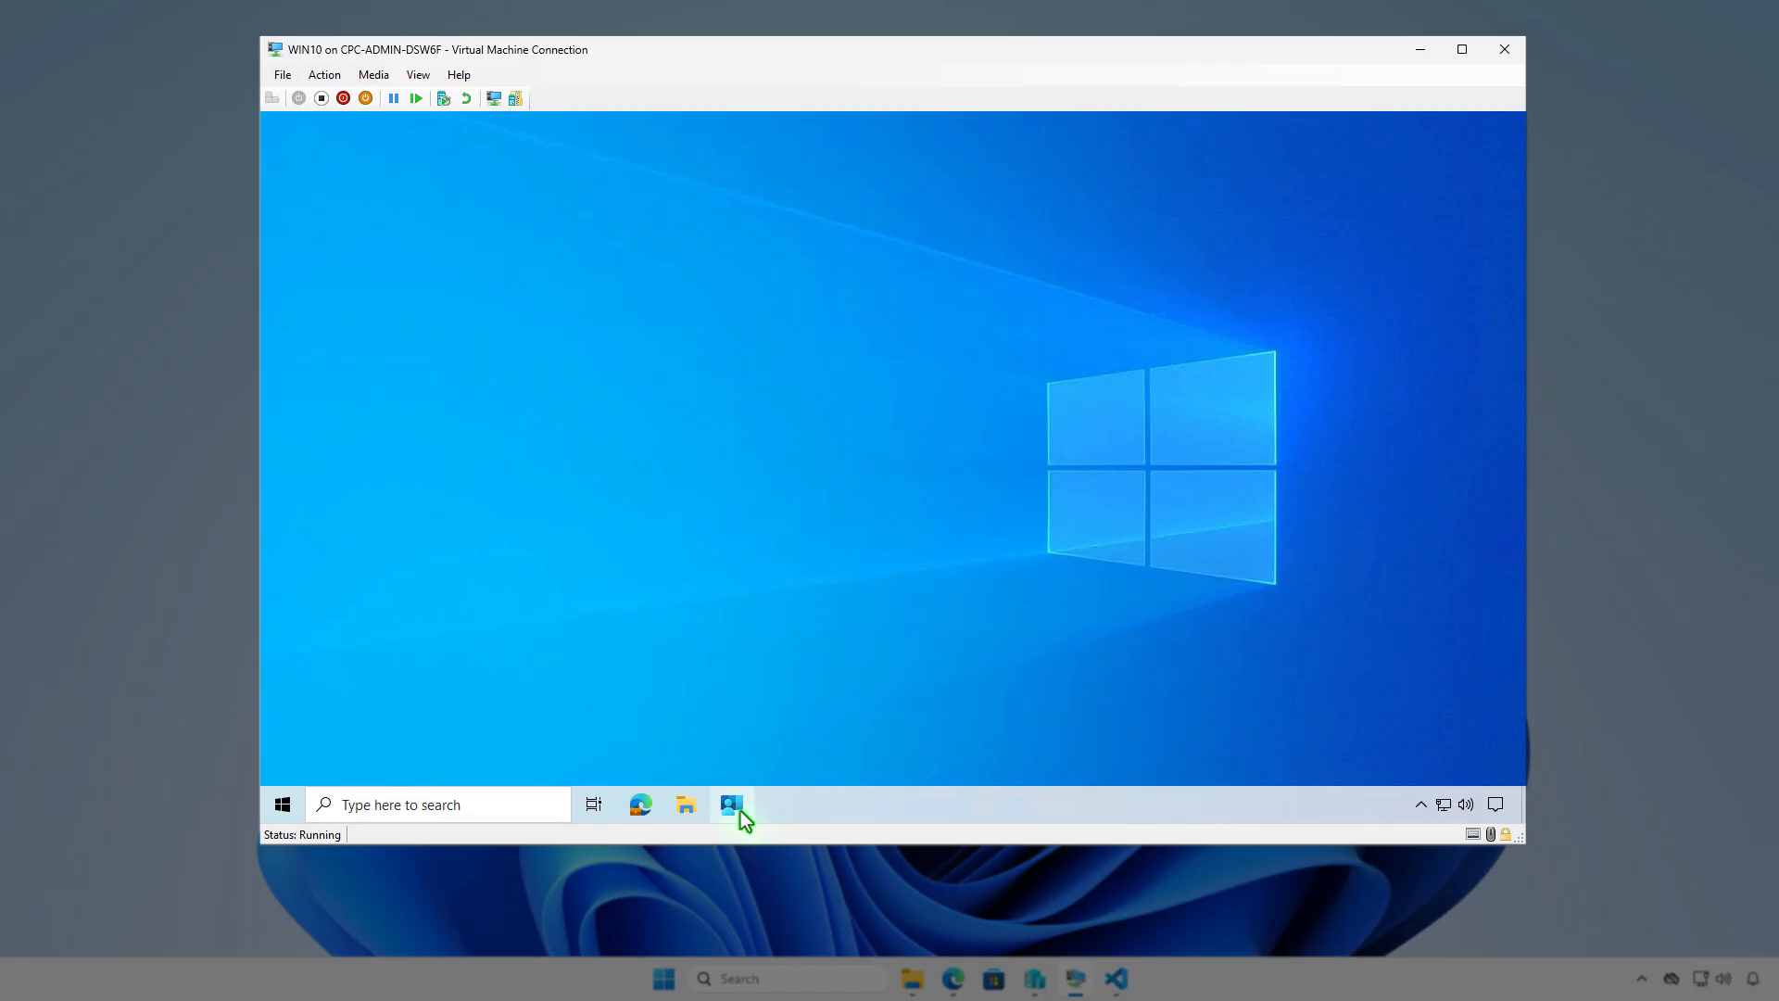
click(738, 808)
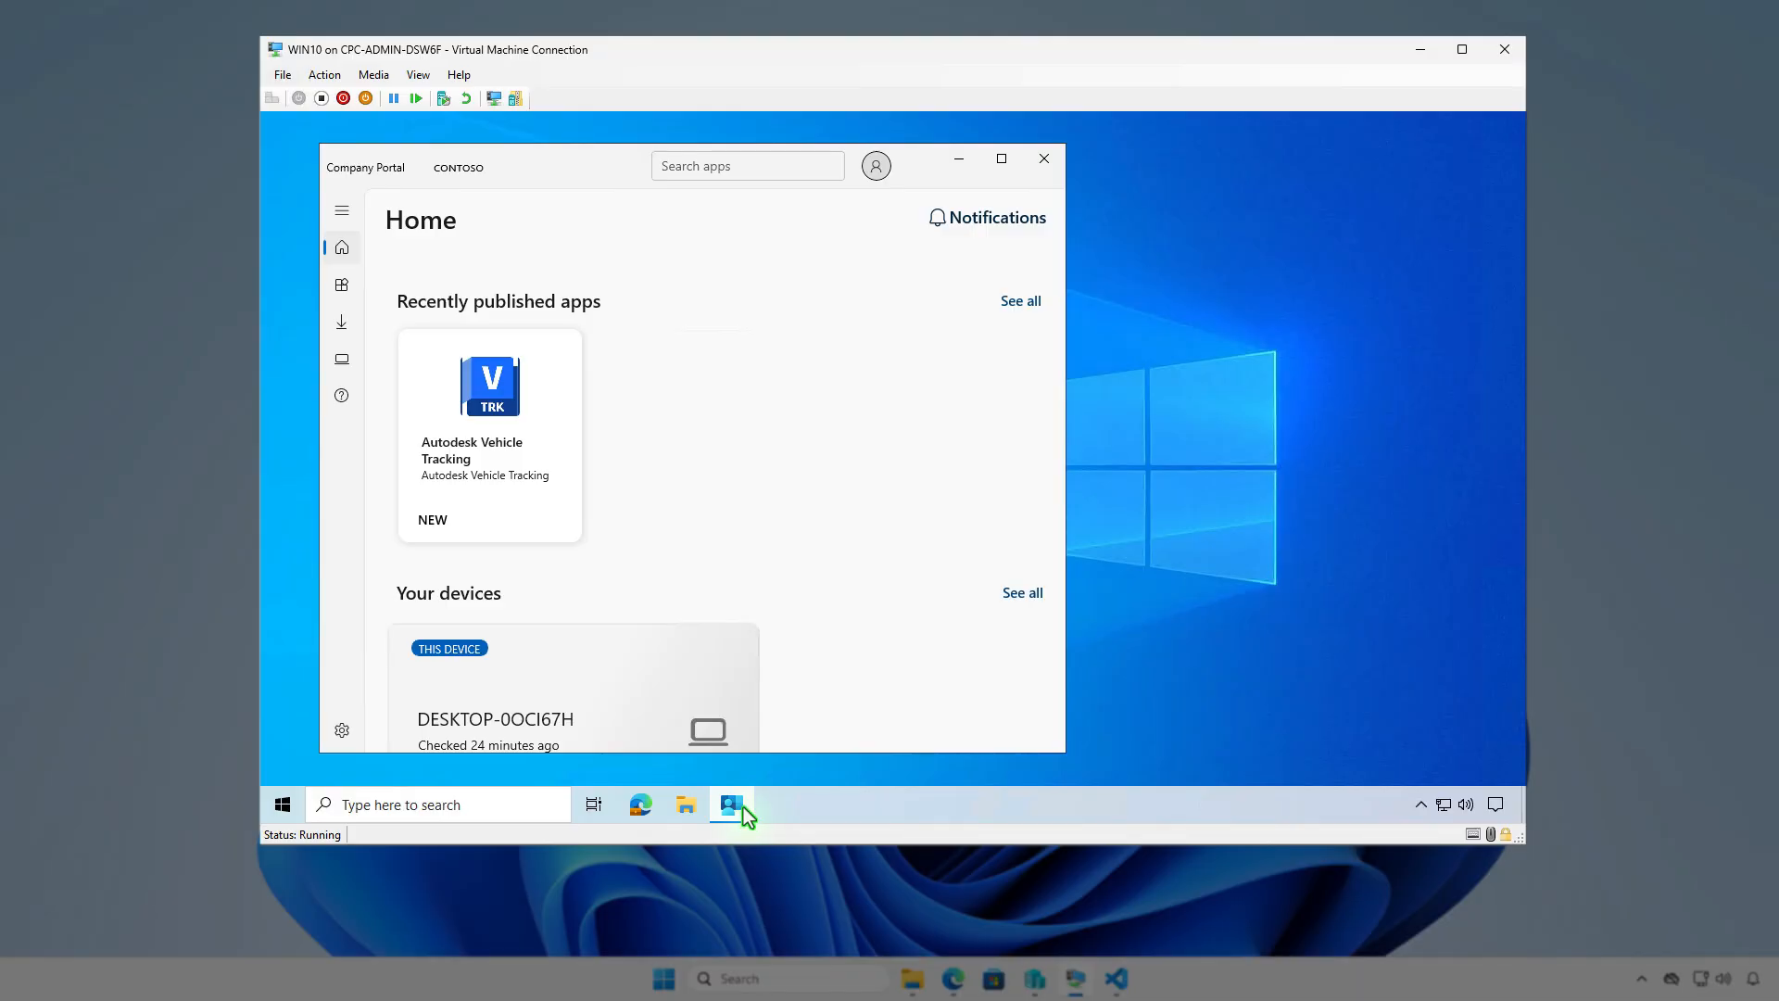
click(342, 287)
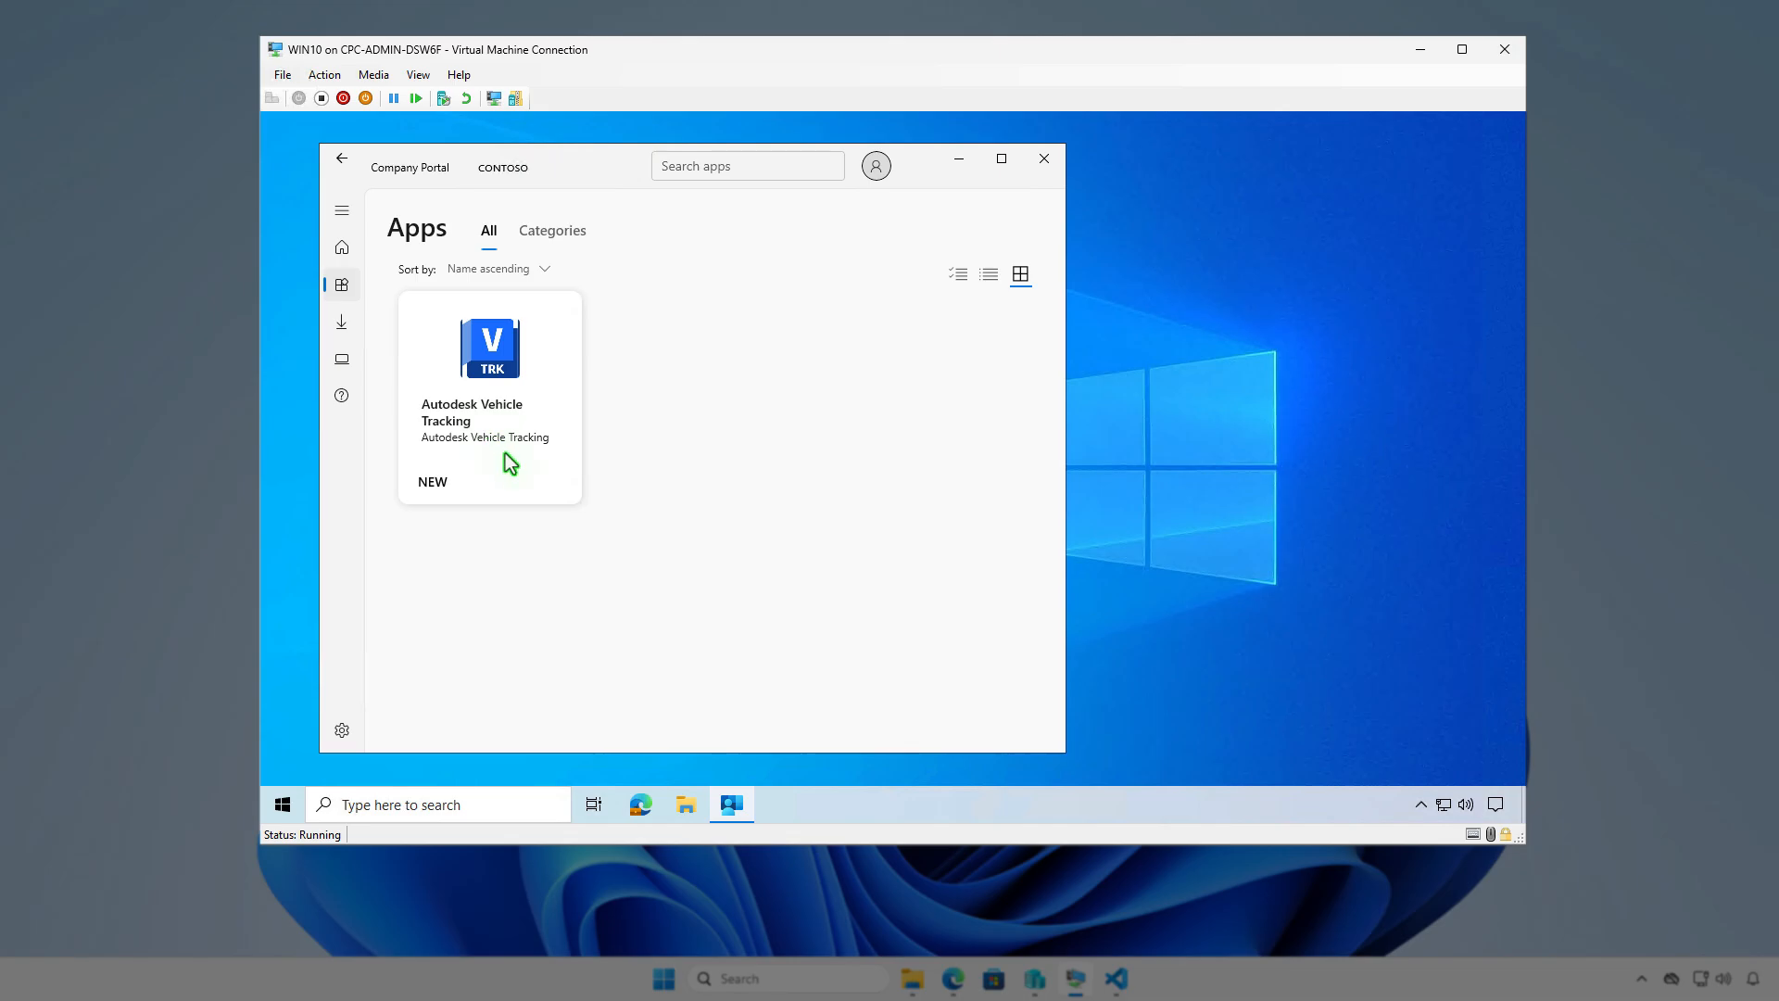
click(511, 463)
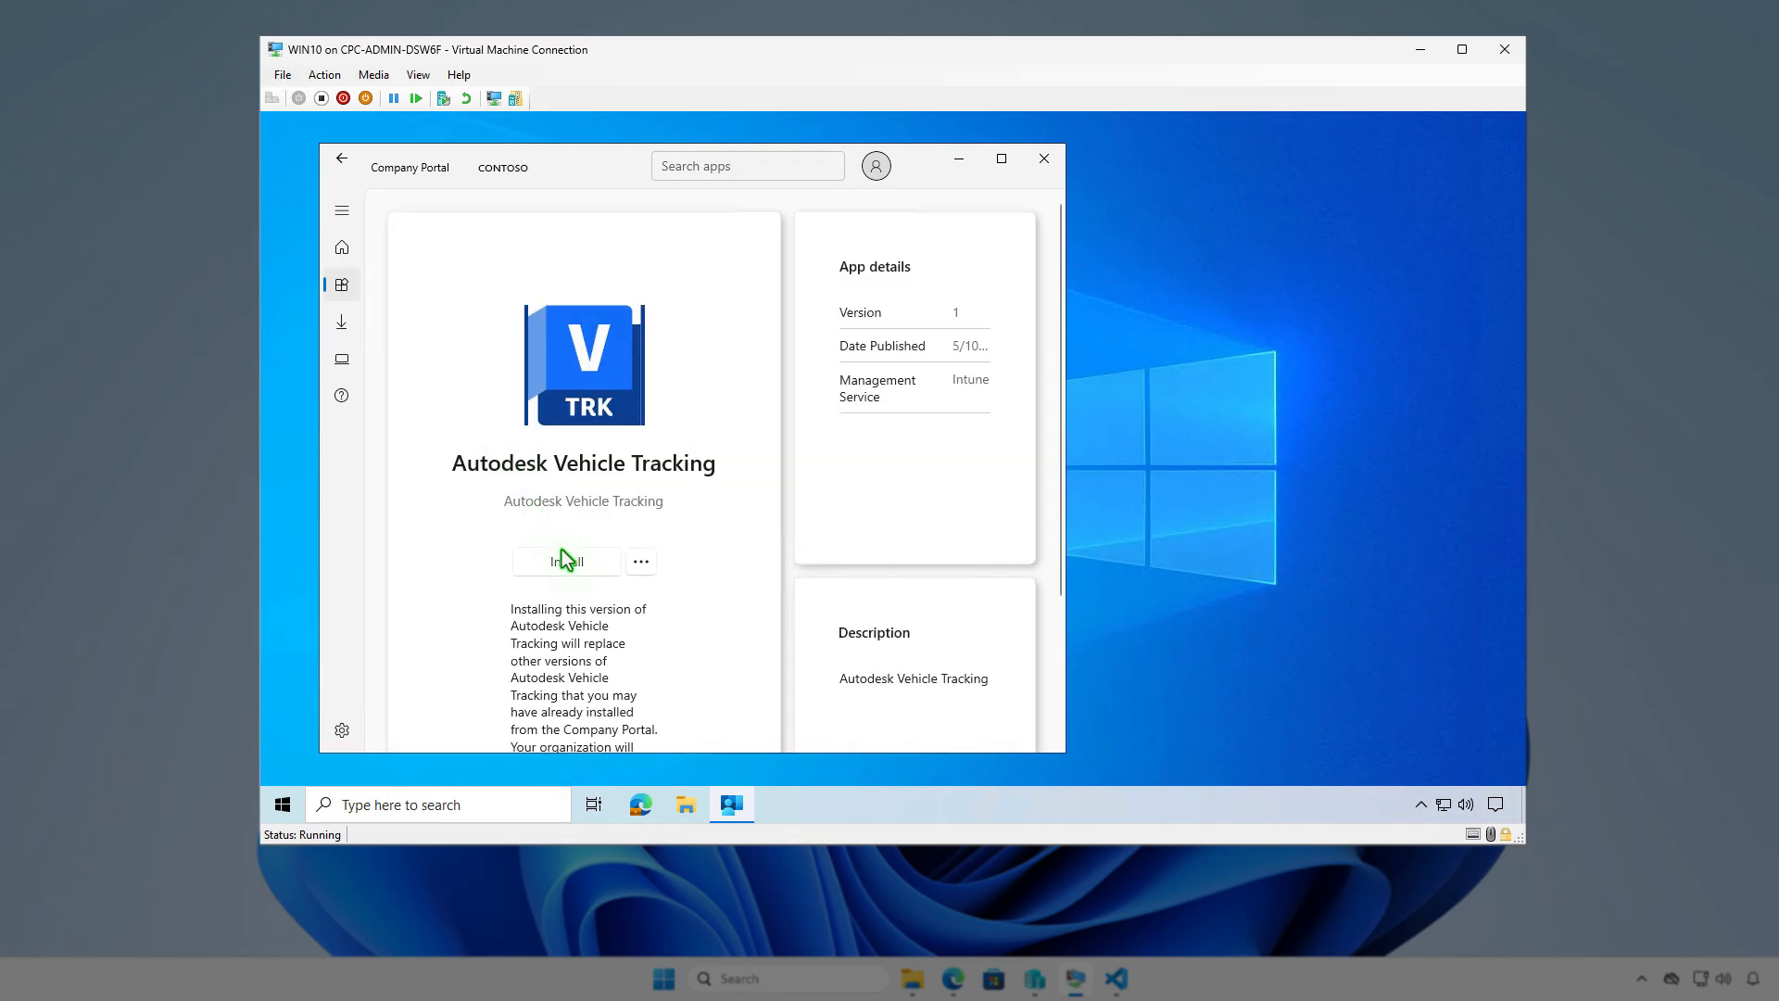
click(577, 571)
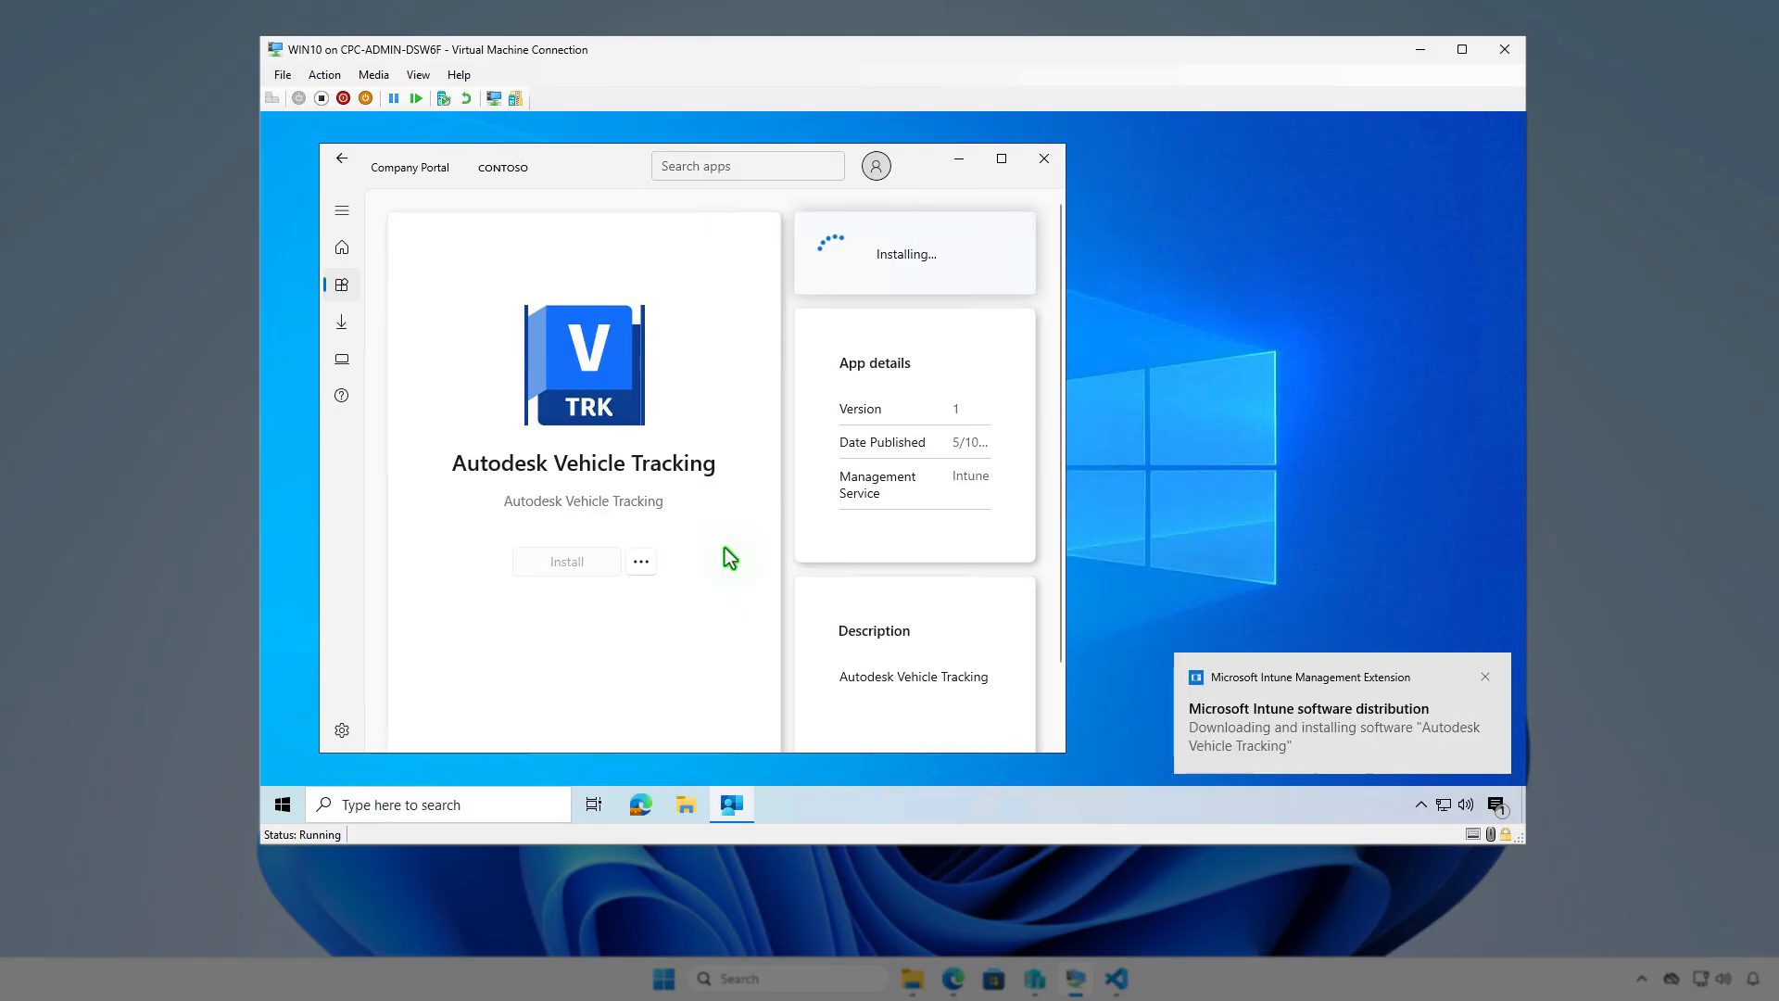
click(1496, 806)
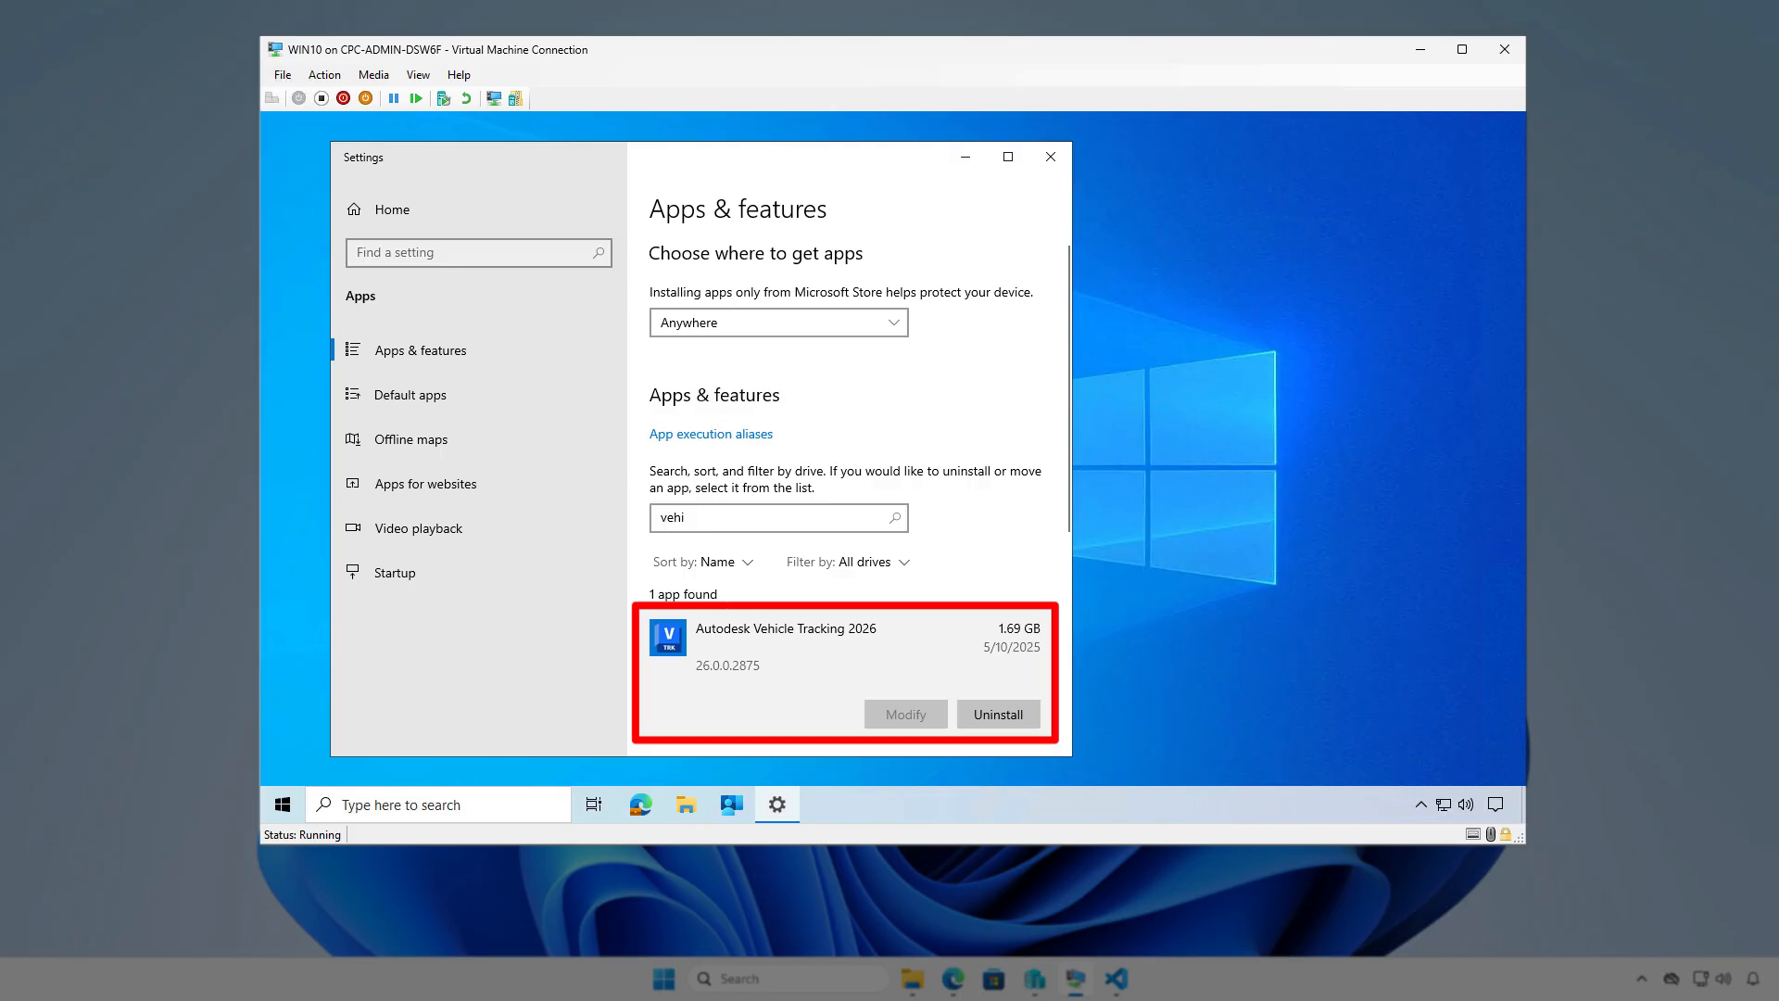
click(1051, 156)
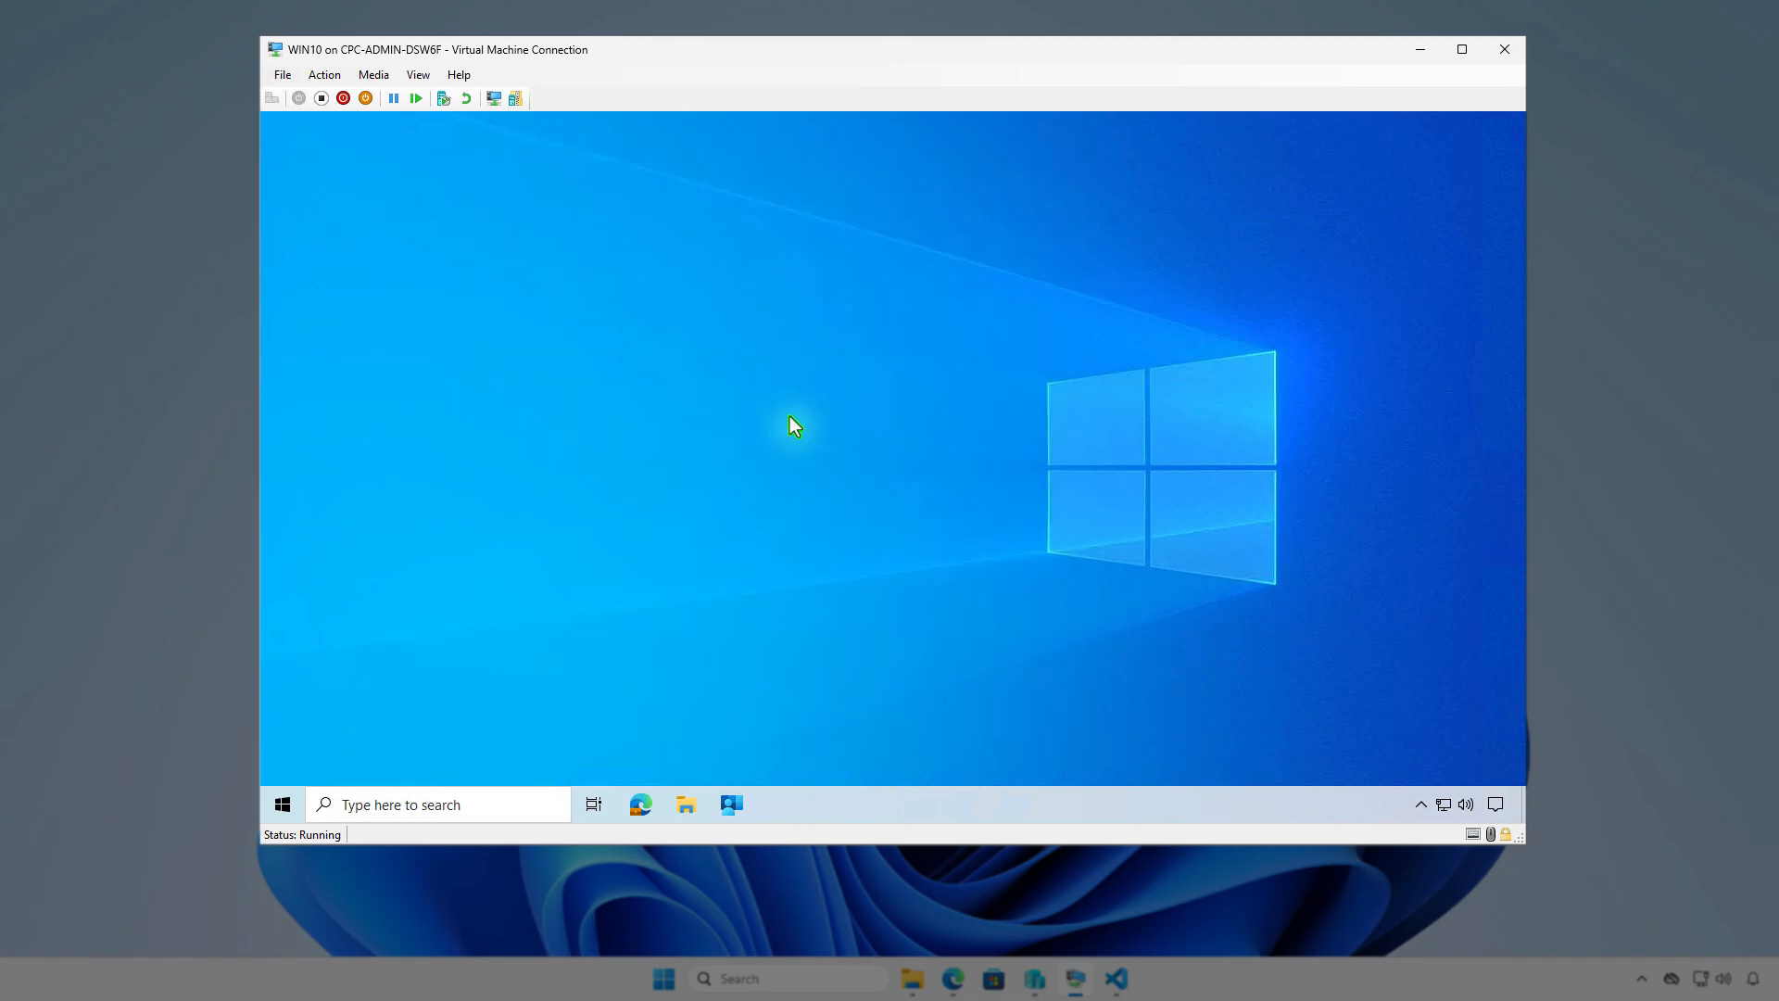
Step: List the installed Autodesk products in an administrator PowerShell with "Get-WmiObject -Class Win32_Product | Where { $_.Vendor -like 'Autodesk*'} | FT"
right_click(284, 804)
click(421, 565)
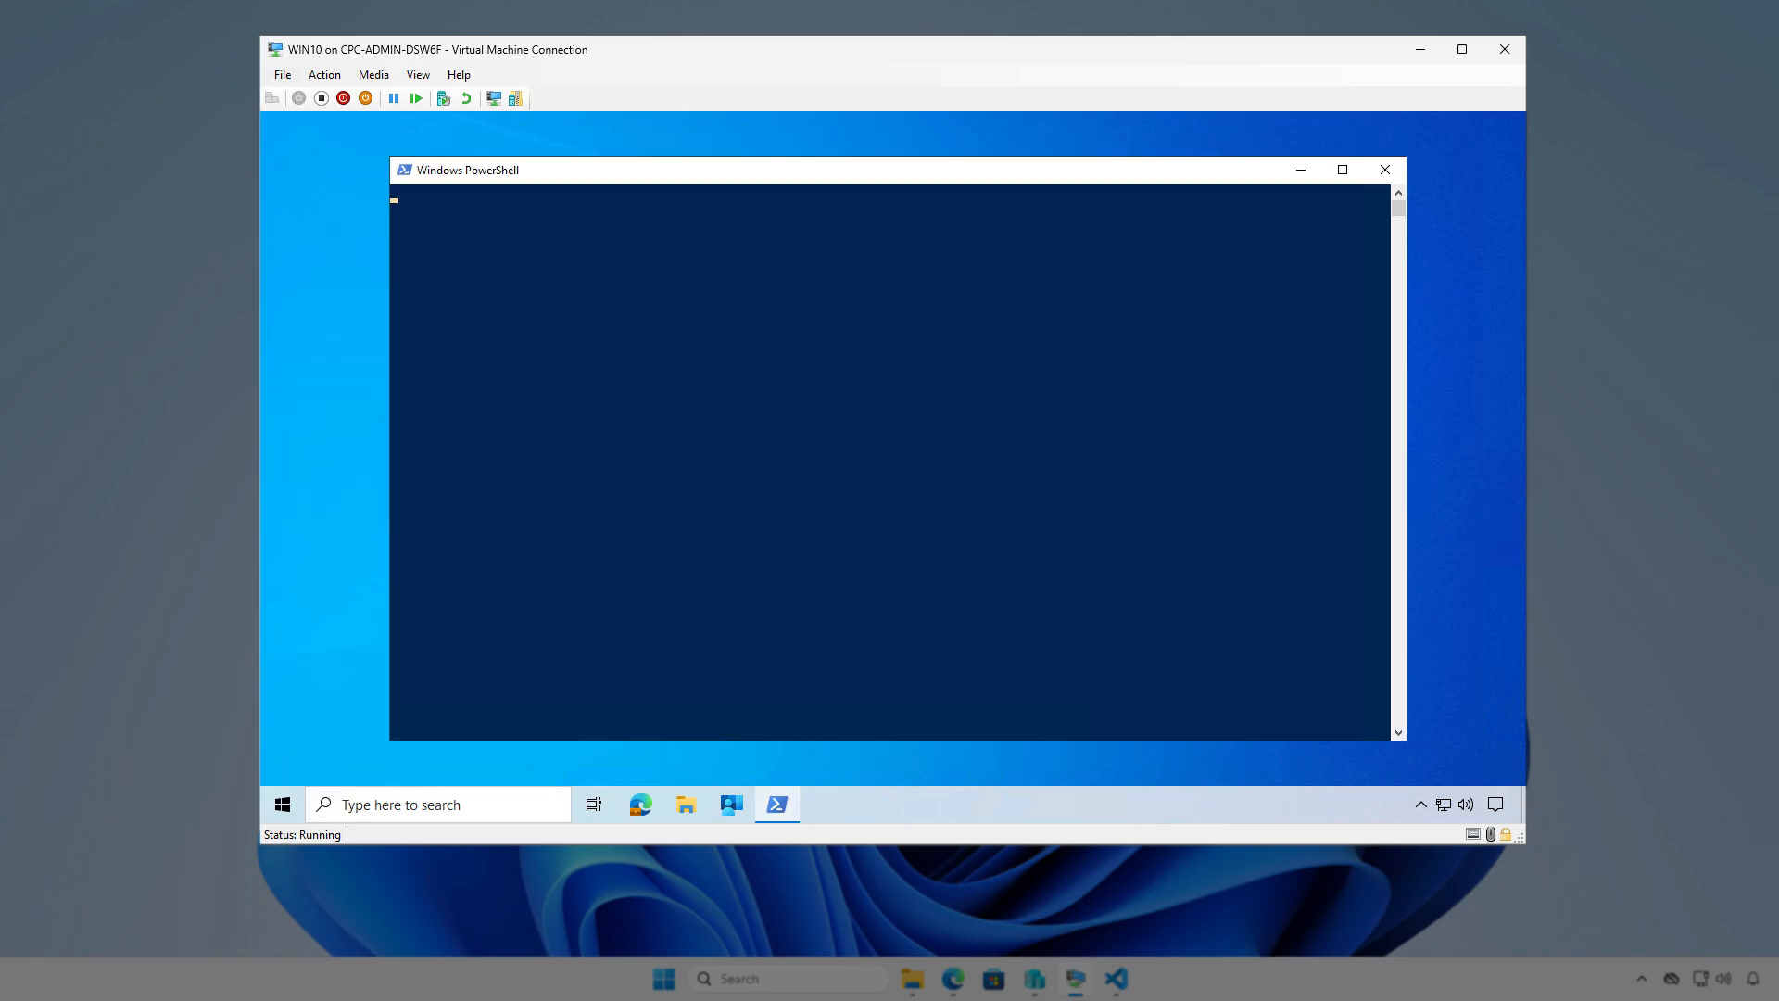
text(Get-WmiObject -Class Win32_Product | Where { $_.Vendor -like 'Autodesk*'} | FT)
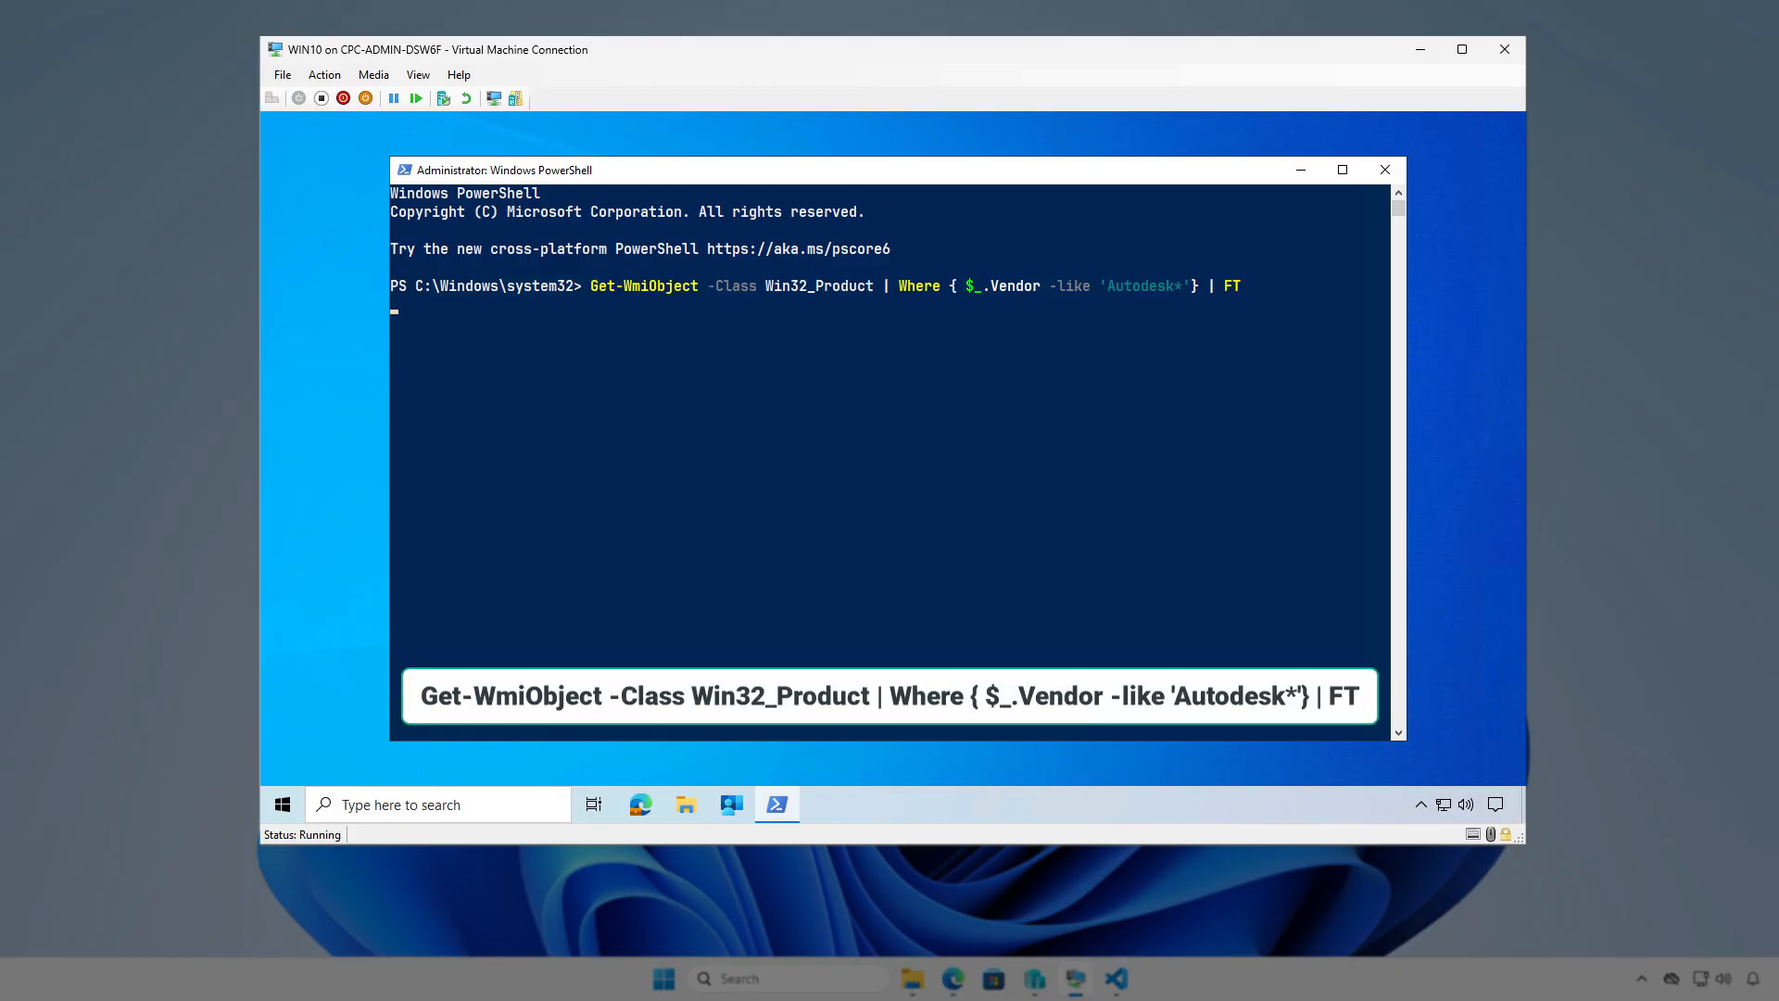